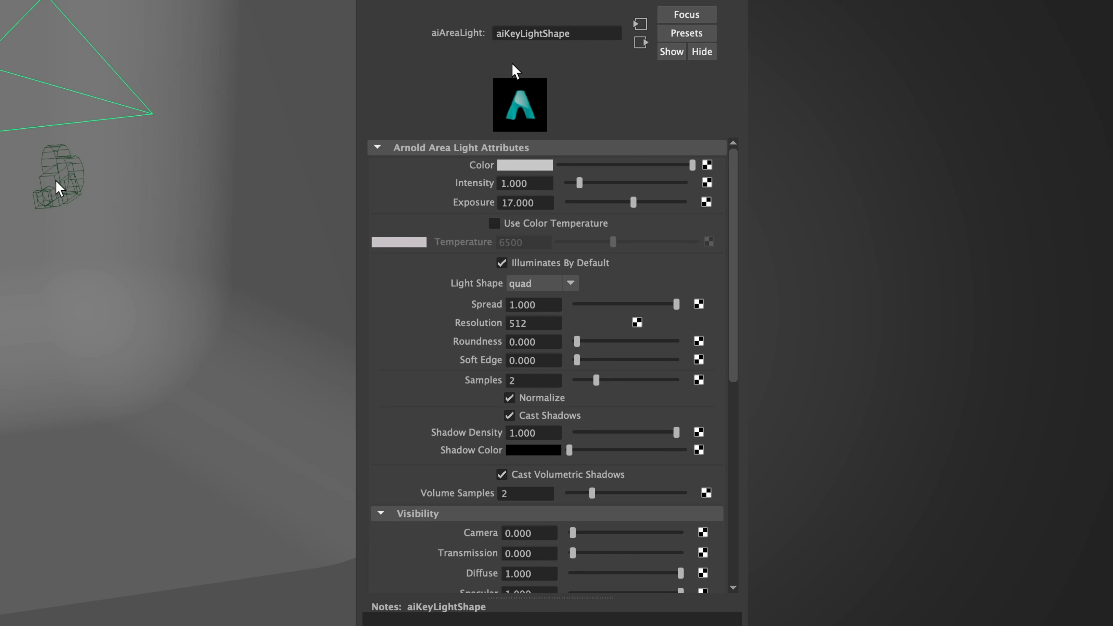
Step: Open the Outliner, expand LightsGRP and select aiSkyDomeLight1
click(193, 7)
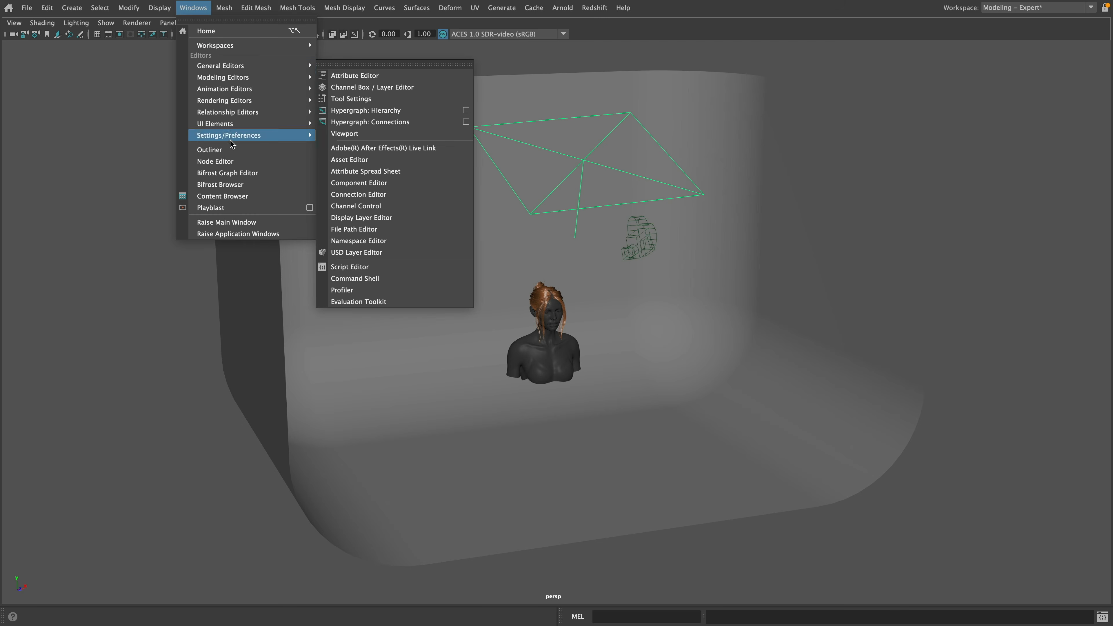
click(232, 148)
click(17, 117)
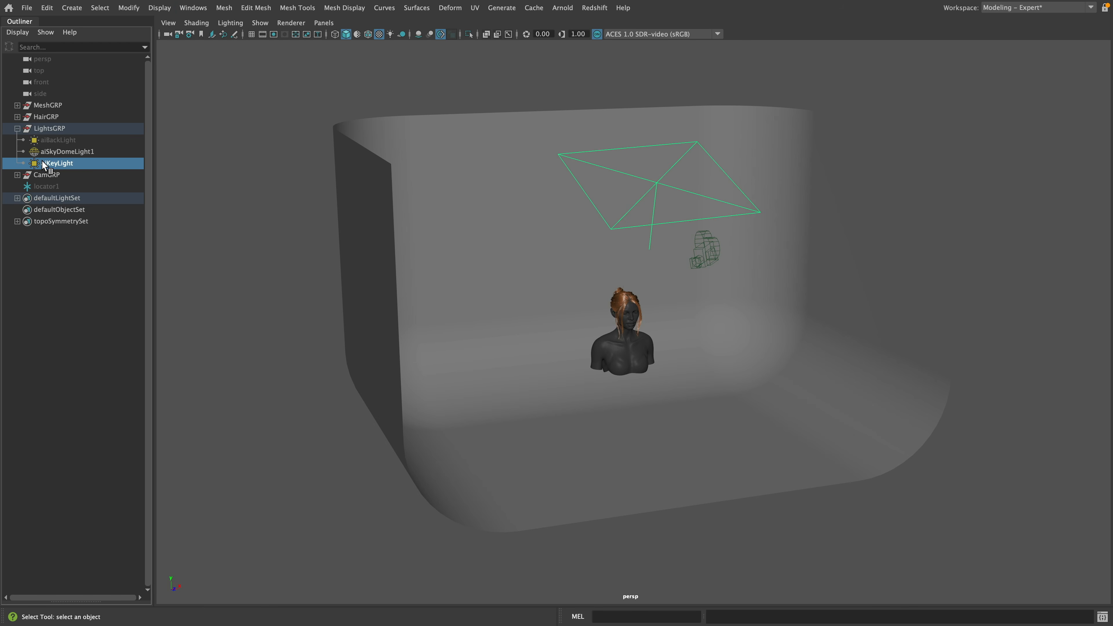
click(59, 152)
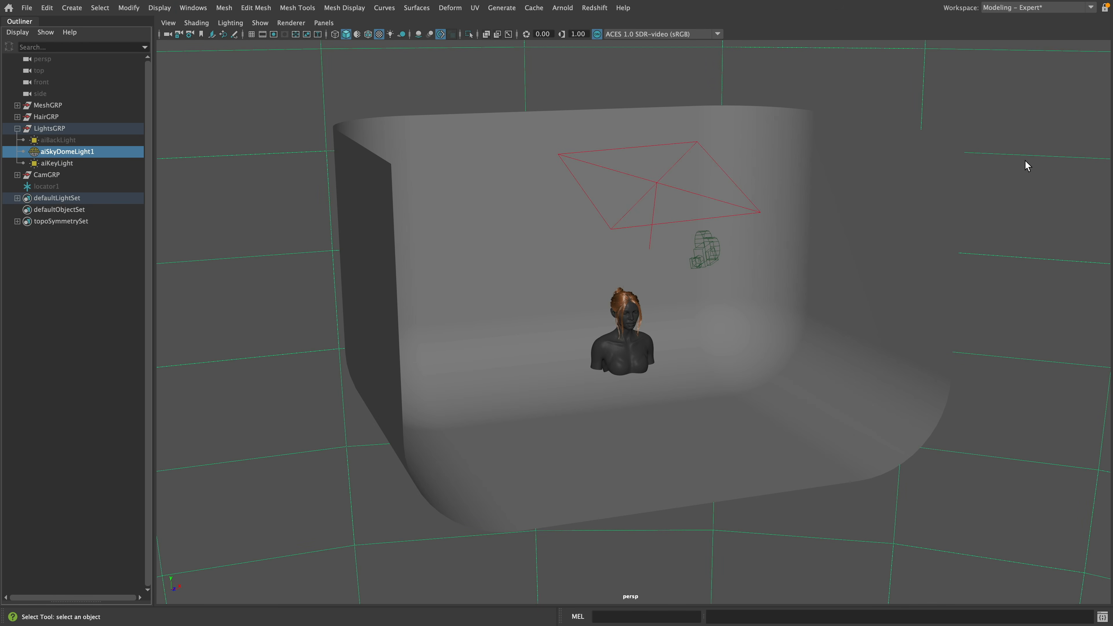
Step: Open the sky dome light's attributes through to its color file texture and examine the HDRI image name
key(ctrl+a)
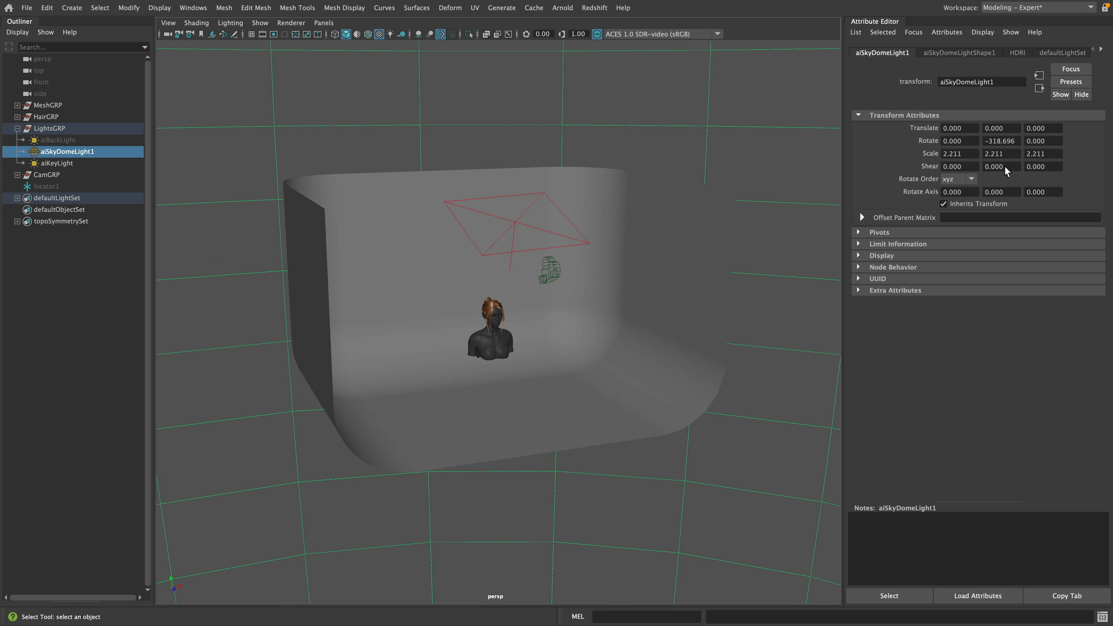
click(964, 57)
click(1084, 175)
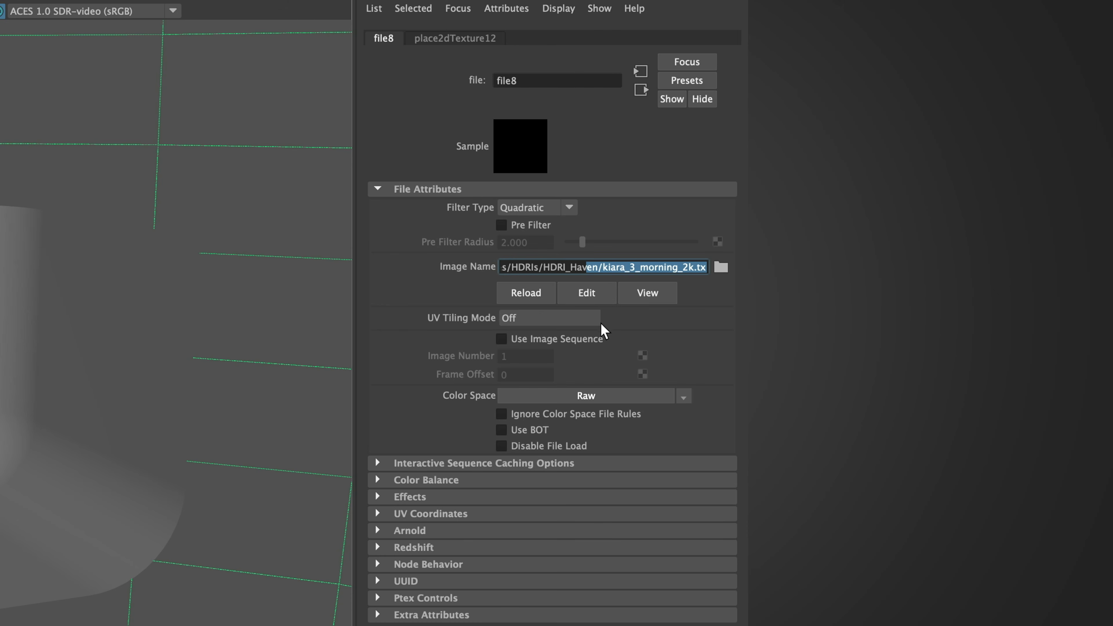
click(562, 268)
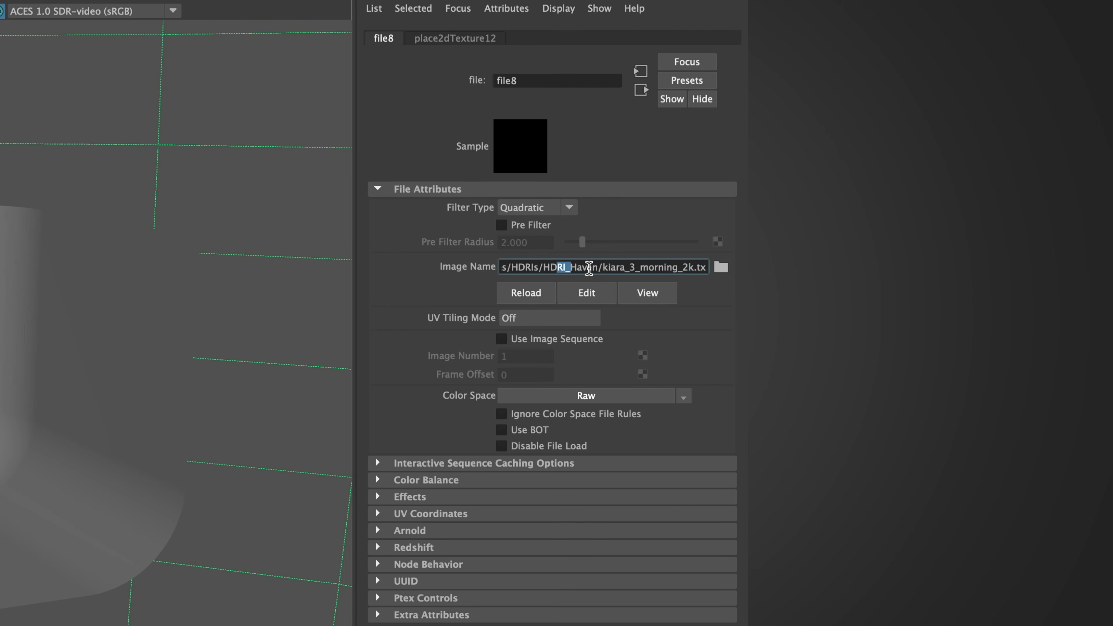
drag(560, 266, 625, 266)
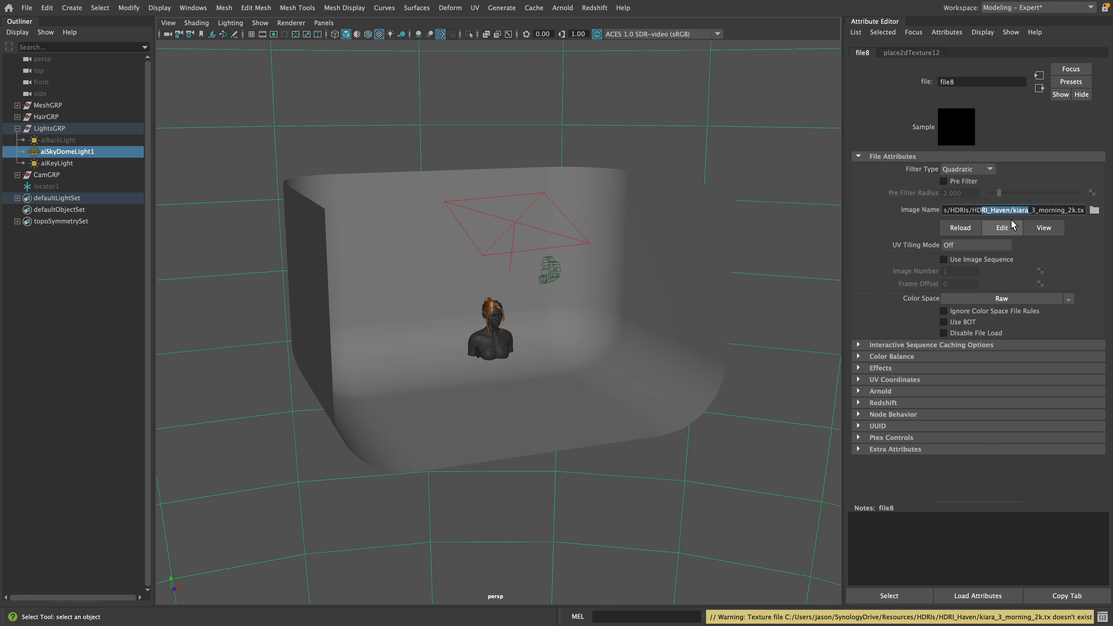
drag(1013, 209, 1084, 209)
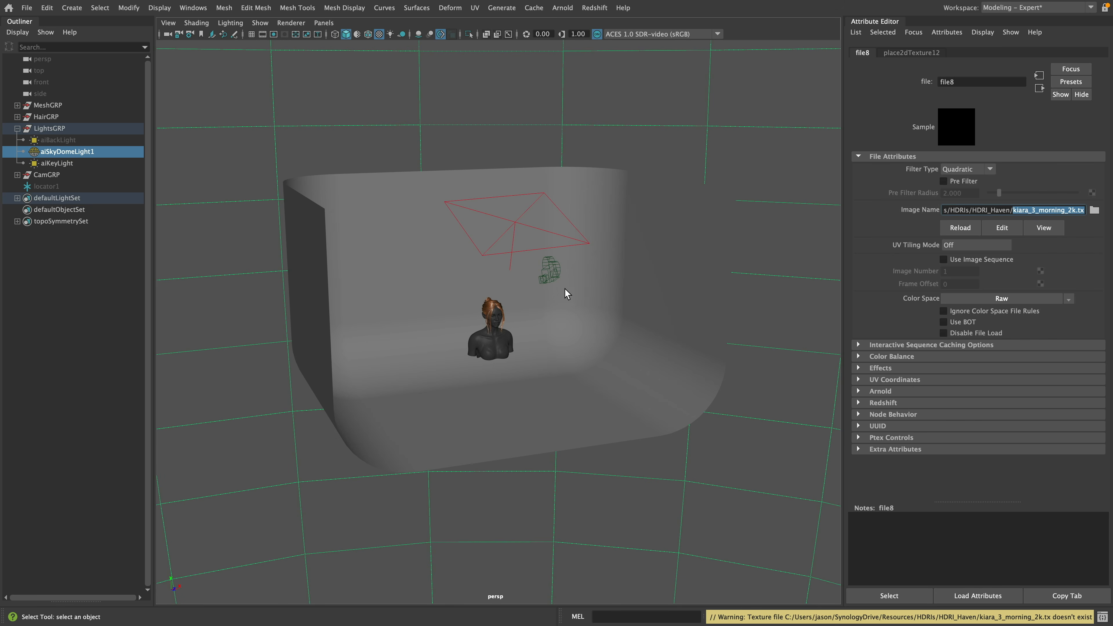
Step: Select the backdrop mesh and inspect how it surrounds the bust and lights in the perspective view
scroll(461, 351, up, 5)
click(459, 328)
mouse_move(463, 328)
alt+mouse_down()
mouse_move(448, 319)
mouse_move(462, 316)
alt+mouse_up()
scroll(448, 319, down, 3)
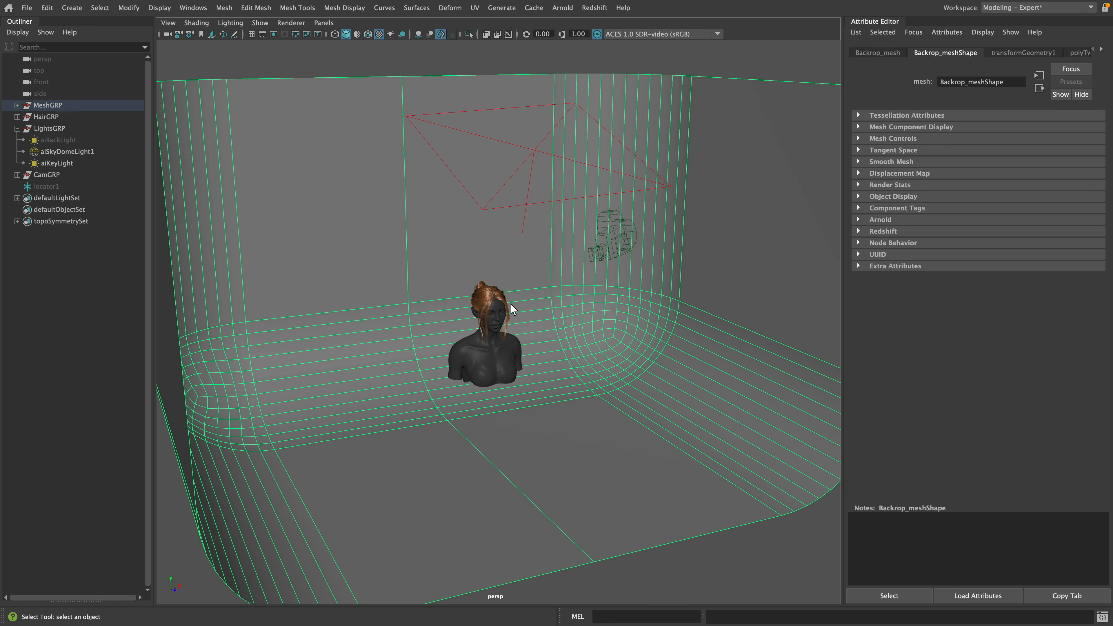
alt+drag(510, 305, 507, 250)
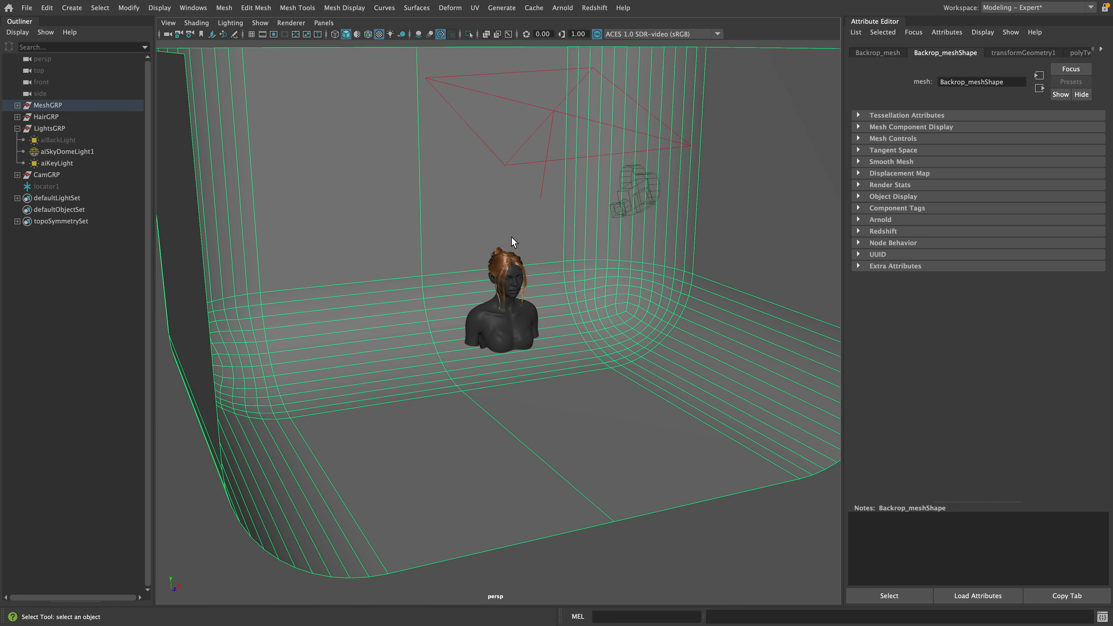
alt+drag(511, 237, 531, 259)
alt+right_drag(531, 259, 576, 274)
alt+middle_drag(576, 274, 558, 266)
Step: Switch to the RenderingJH workspace and widen the Arnold RenderView to show the hair render larger
click(1036, 8)
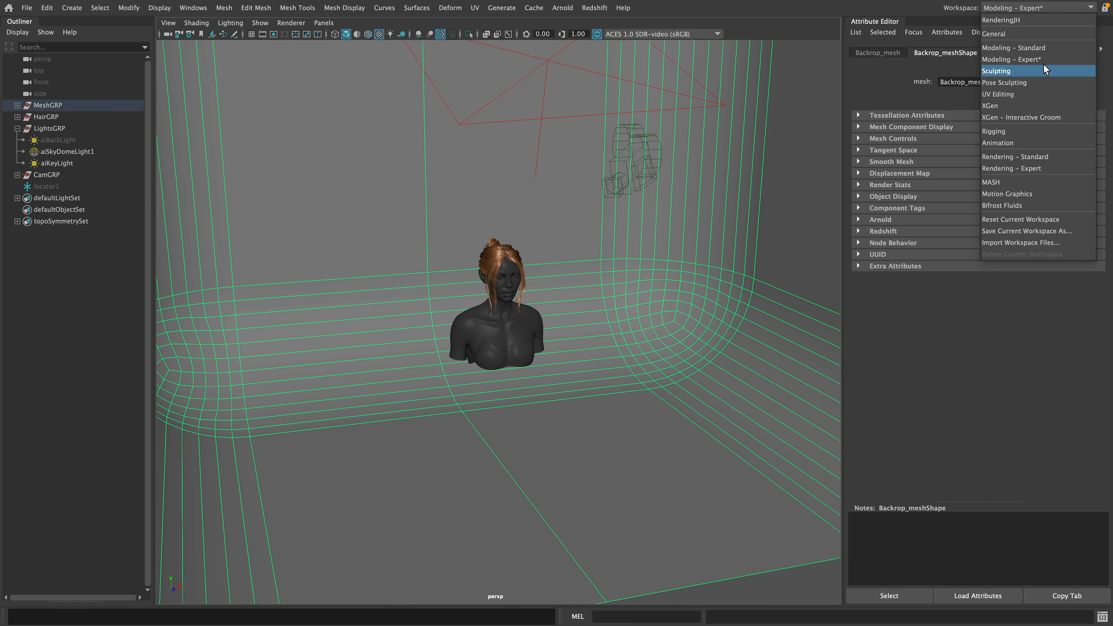
click(1001, 20)
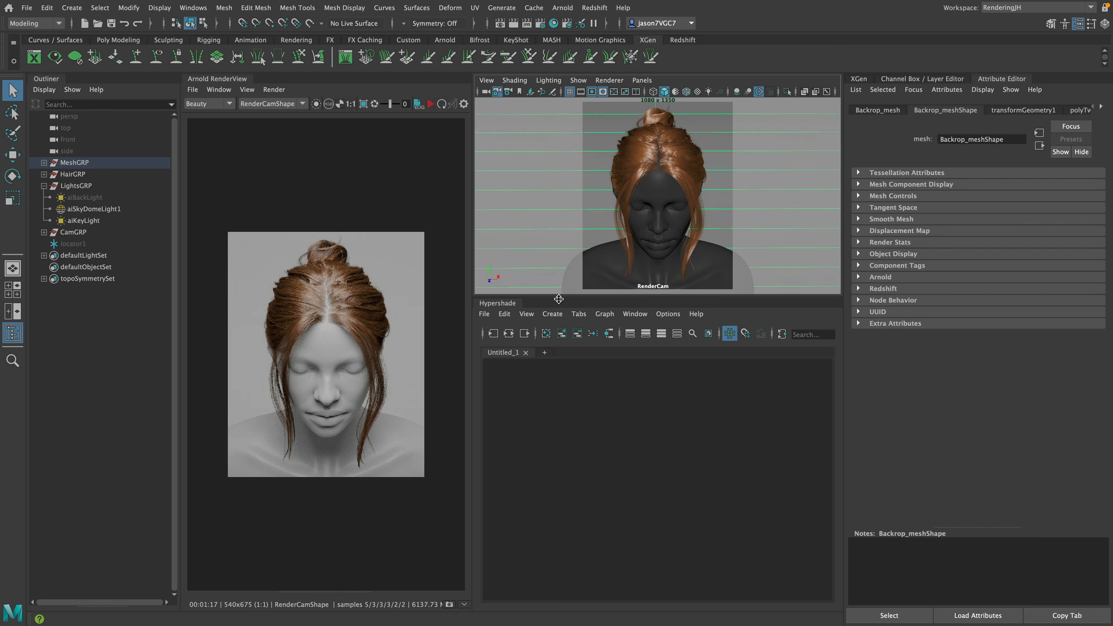
scroll(331, 372, up, 1)
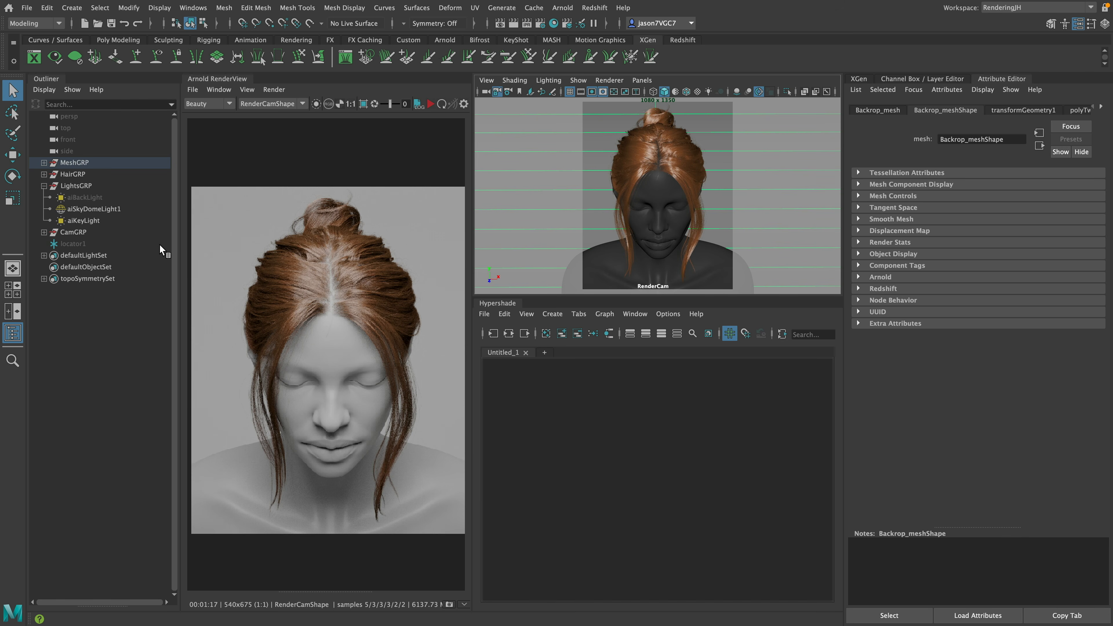
drag(471, 283, 504, 283)
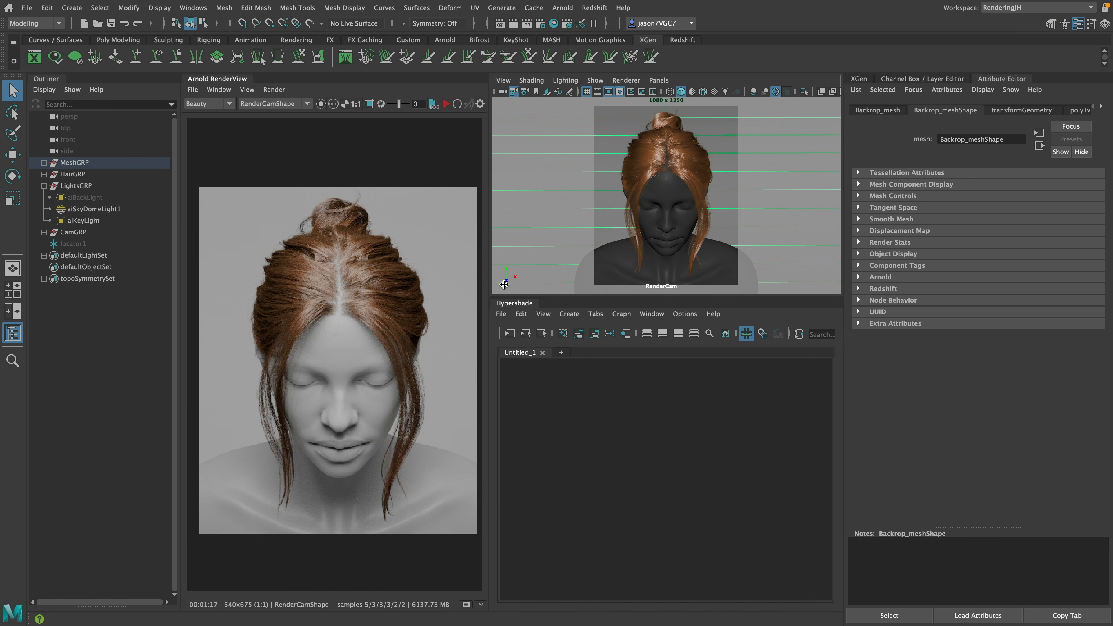
scroll(388, 346, up, 1)
middle_drag(389, 346, 399, 328)
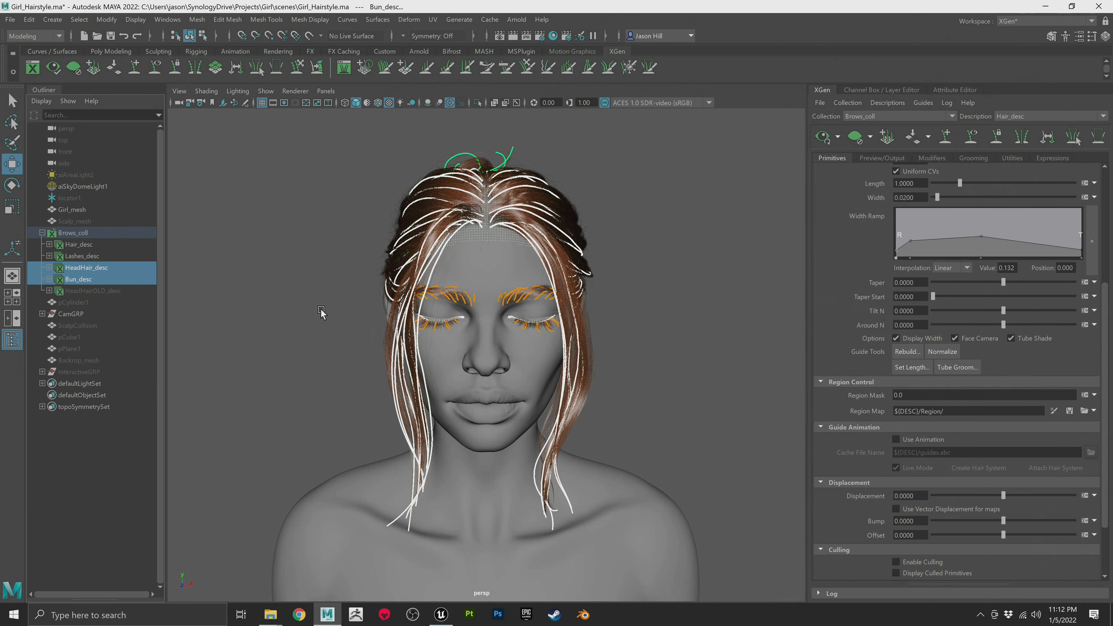
Step: Convert the HeadHair_desc and Bun_desc XGen descriptions to interactive groom without an output prefix
alt+drag(333, 267, 366, 250)
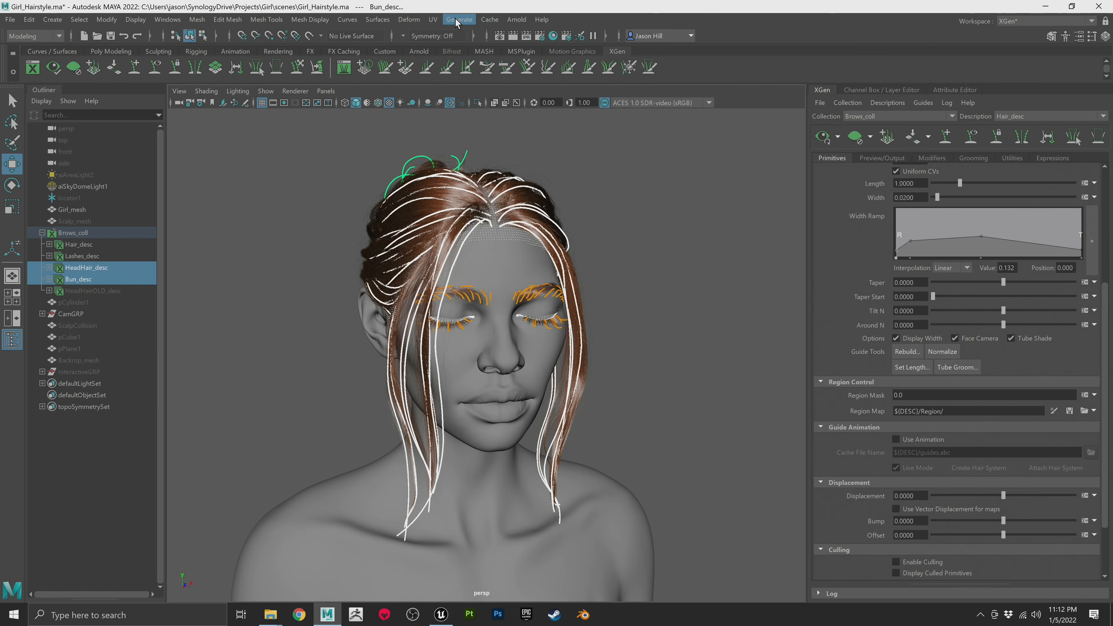
click(457, 20)
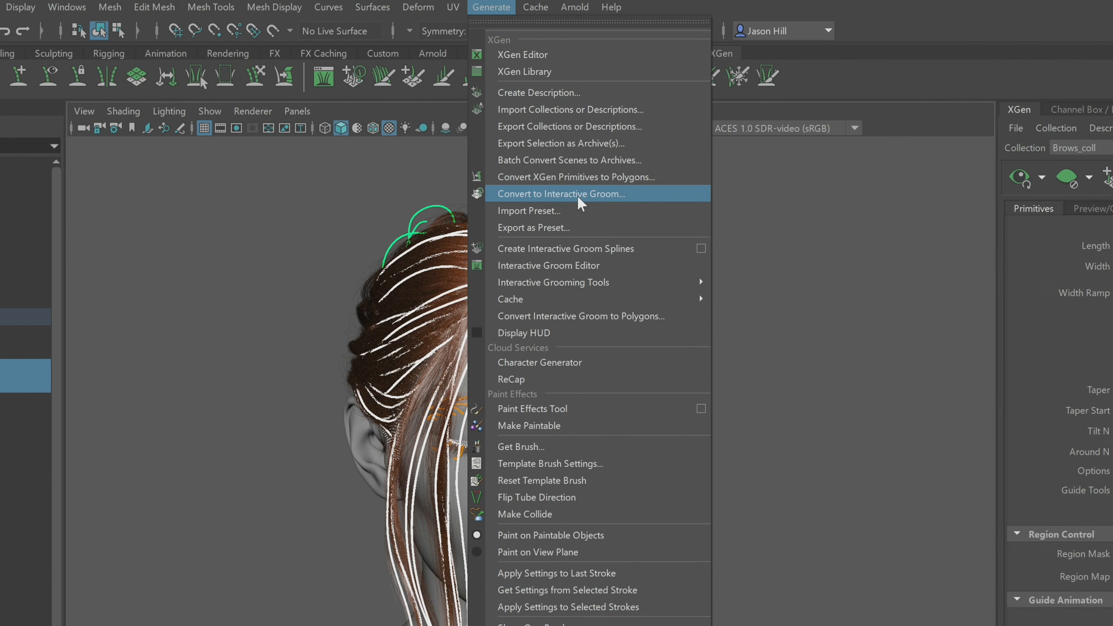
click(578, 195)
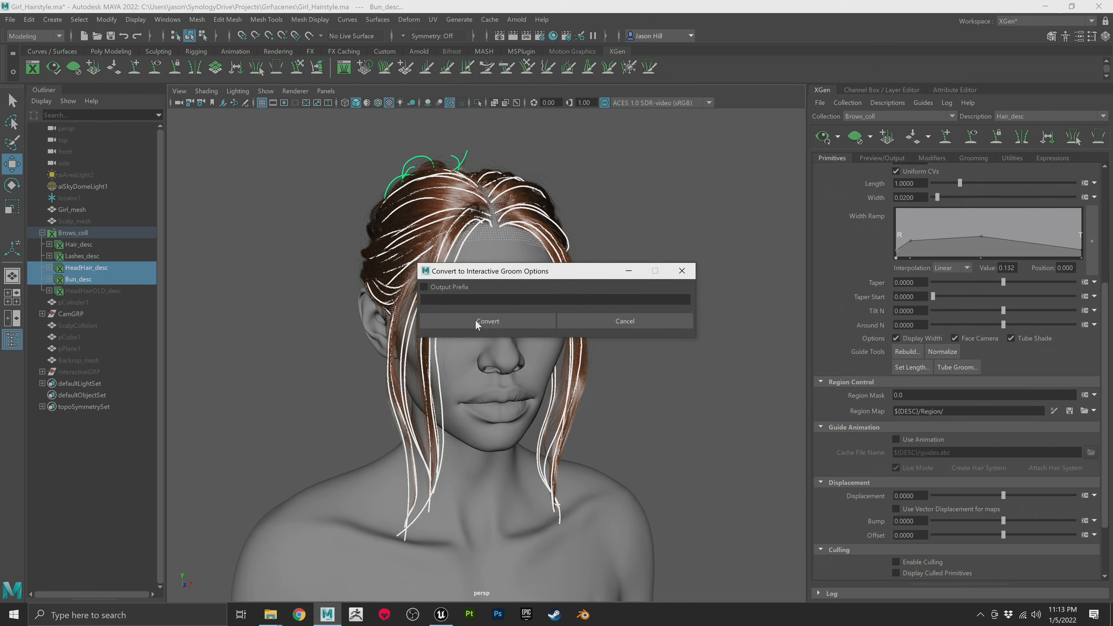
click(498, 319)
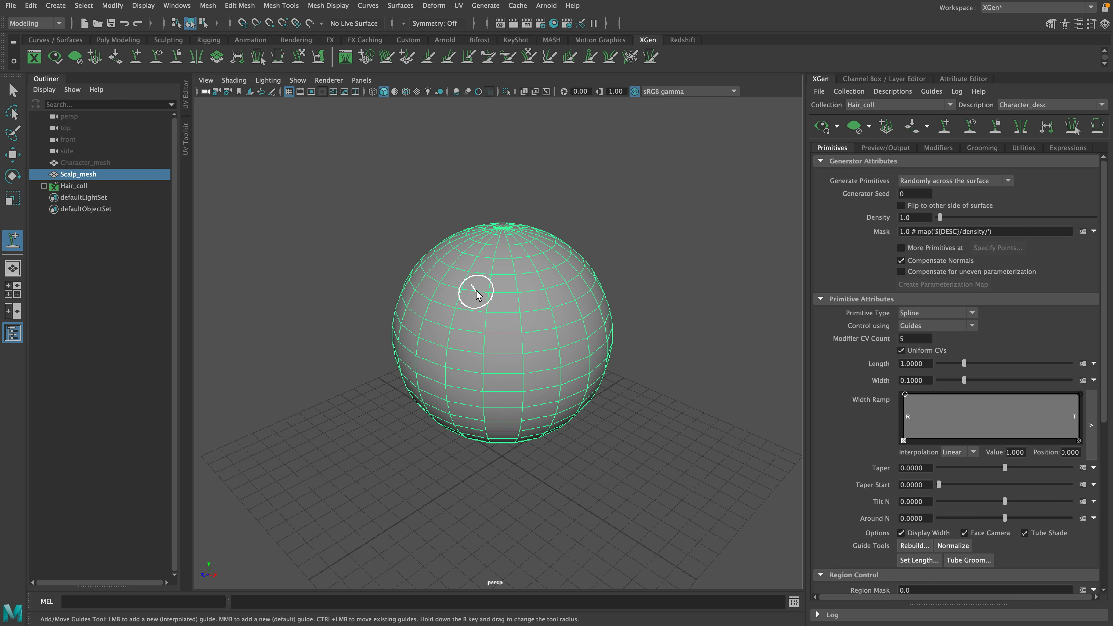
Step: Add XGen guides to the front of the spherical Scalp_mesh
click(474, 287)
drag(471, 312, 641, 287)
mouse_move(903, 265)
mouse_down()
mouse_move(920, 276)
mouse_move(893, 263)
mouse_up()
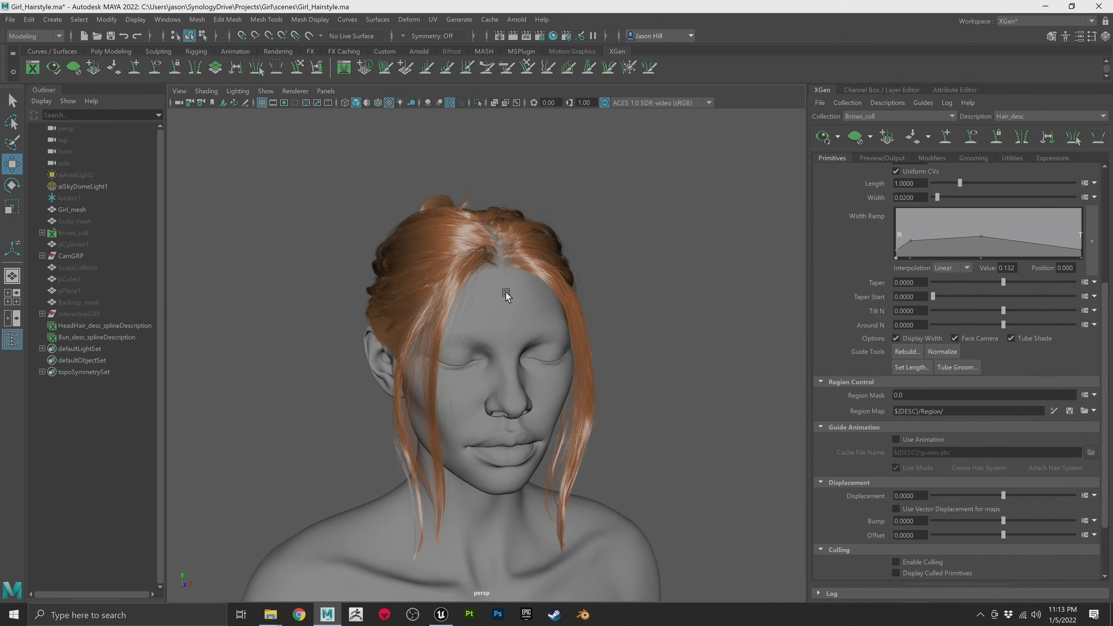
mouse_move(506, 326)
alt+mouse_down()
mouse_move(467, 317)
mouse_move(515, 332)
mouse_move(544, 329)
mouse_move(557, 313)
mouse_move(523, 313)
alt+mouse_up()
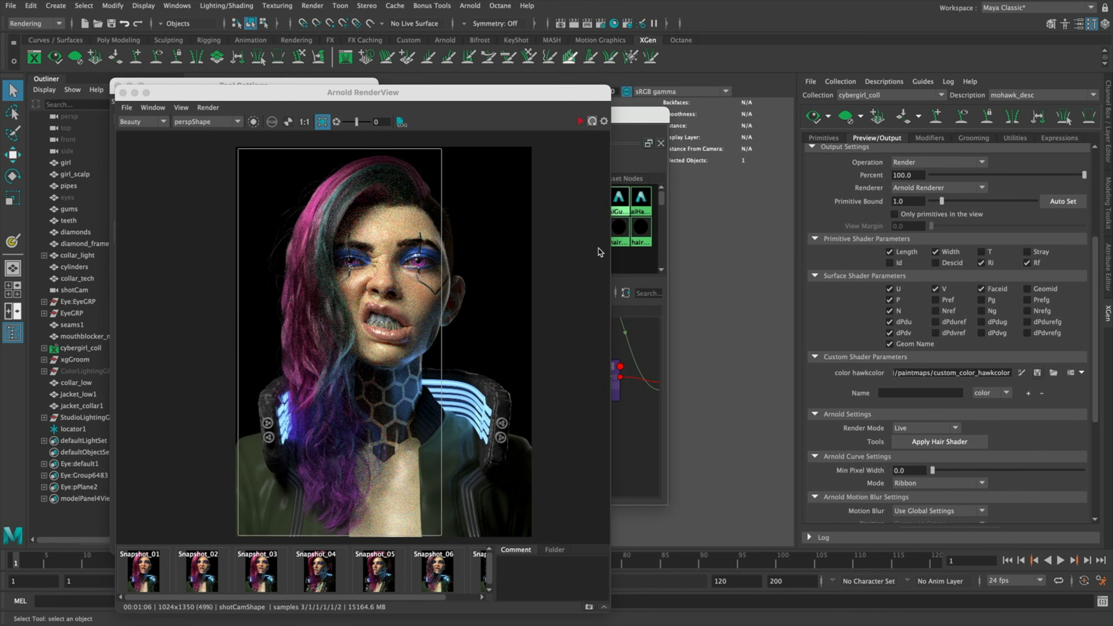
click(639, 121)
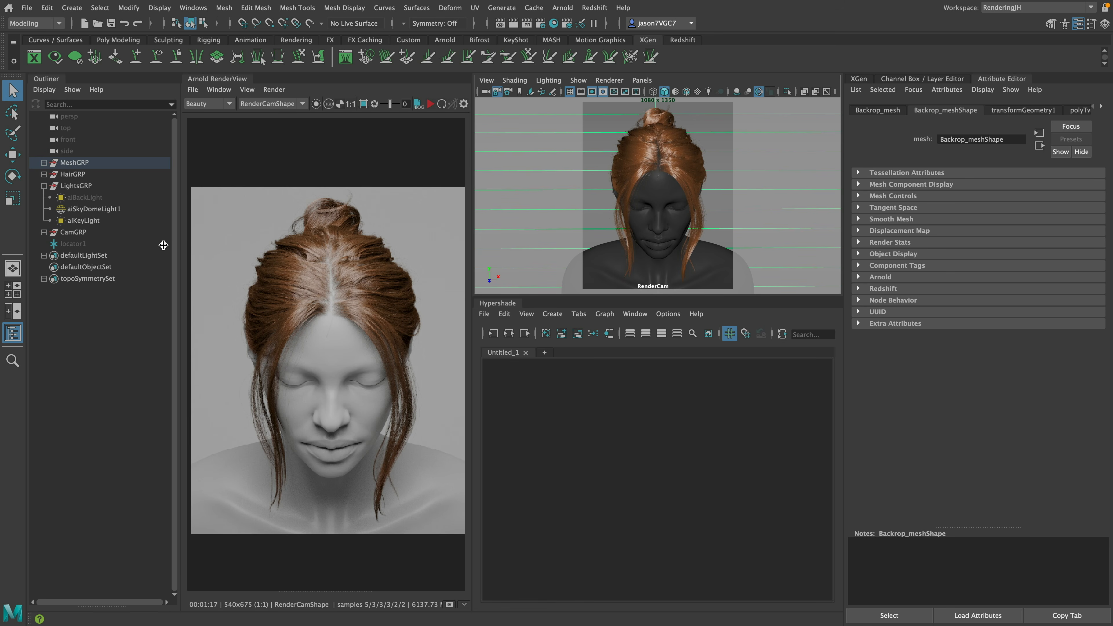
Step: Enlarge the Arnold RenderView pane and zoom in on the rendered hairstyle
drag(471, 283, 505, 283)
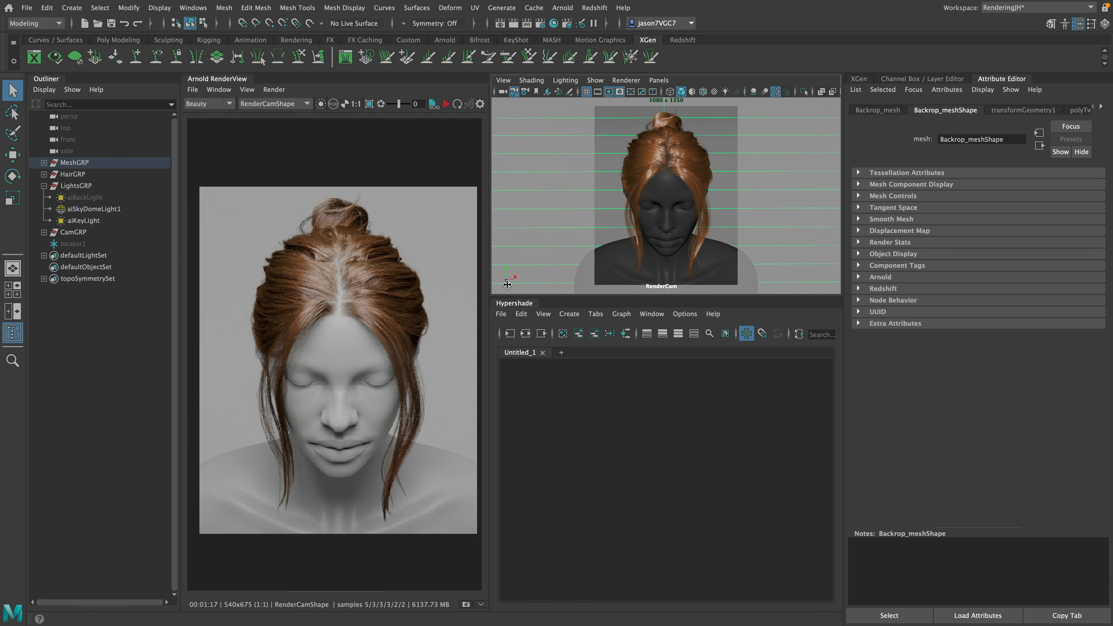
scroll(389, 345, up, 3)
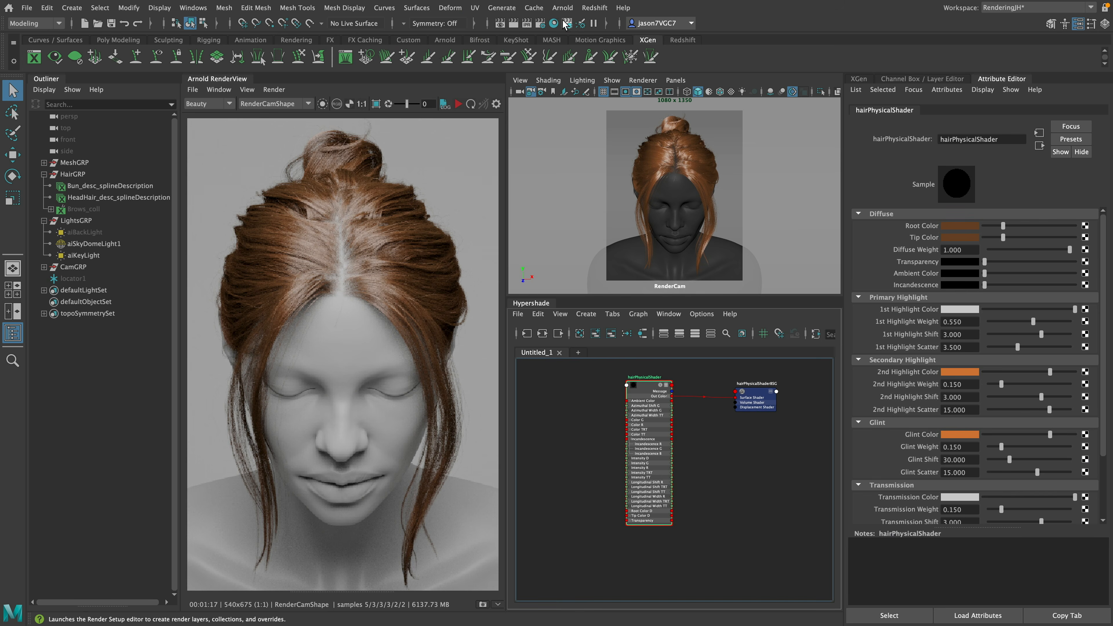
Step: Open the Render Settings and review the file output, renderable camera, image size and Arnold sampling values
click(541, 23)
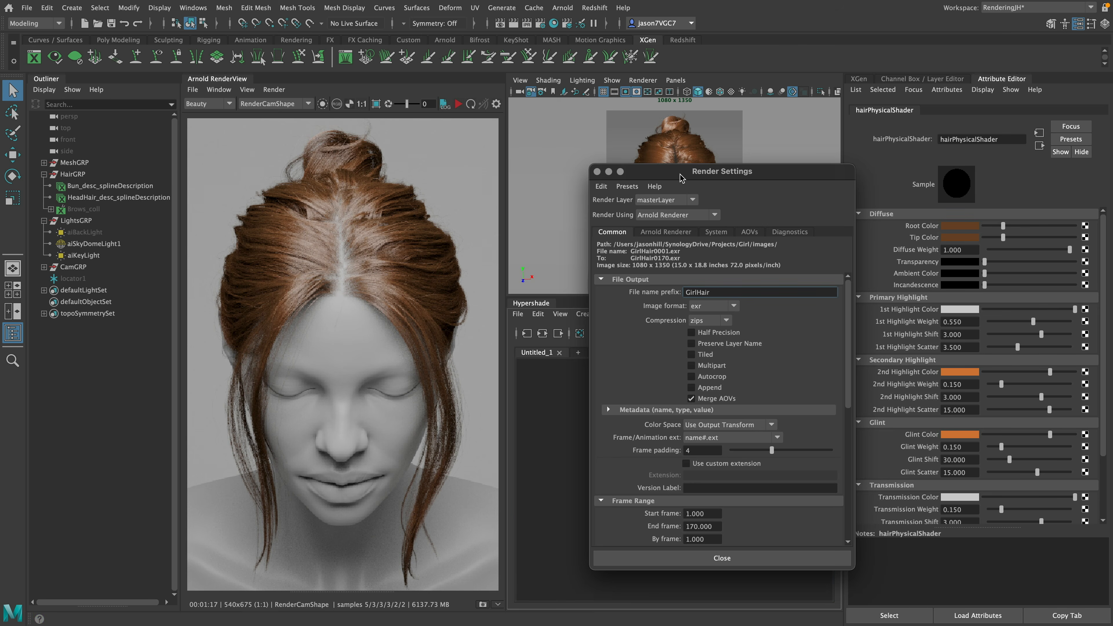
drag(681, 177, 481, 111)
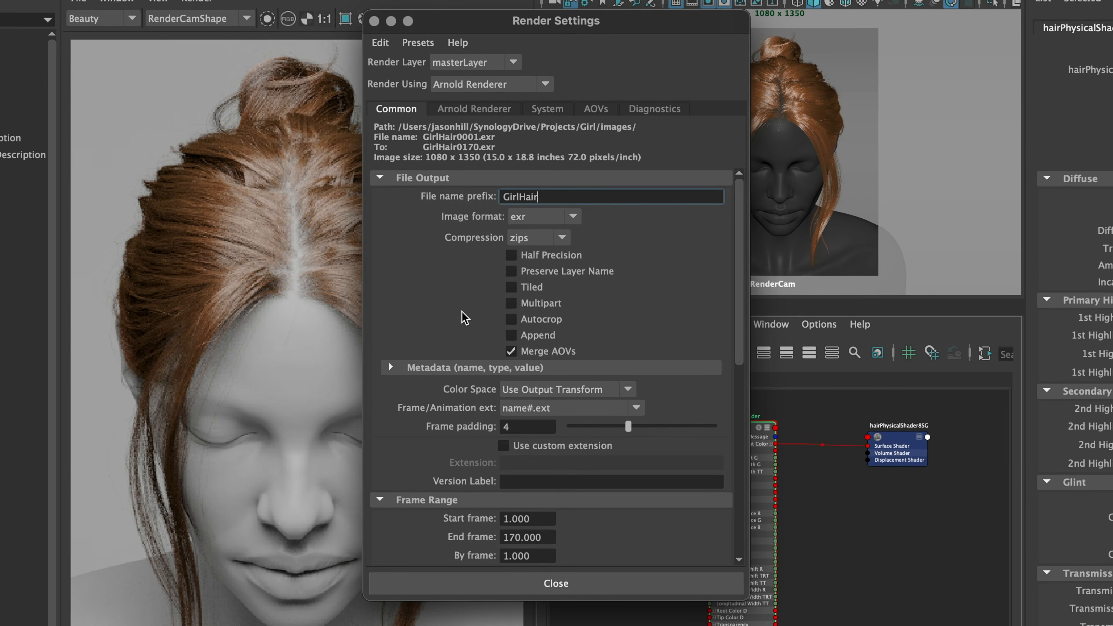
scroll(461, 311, down, 10)
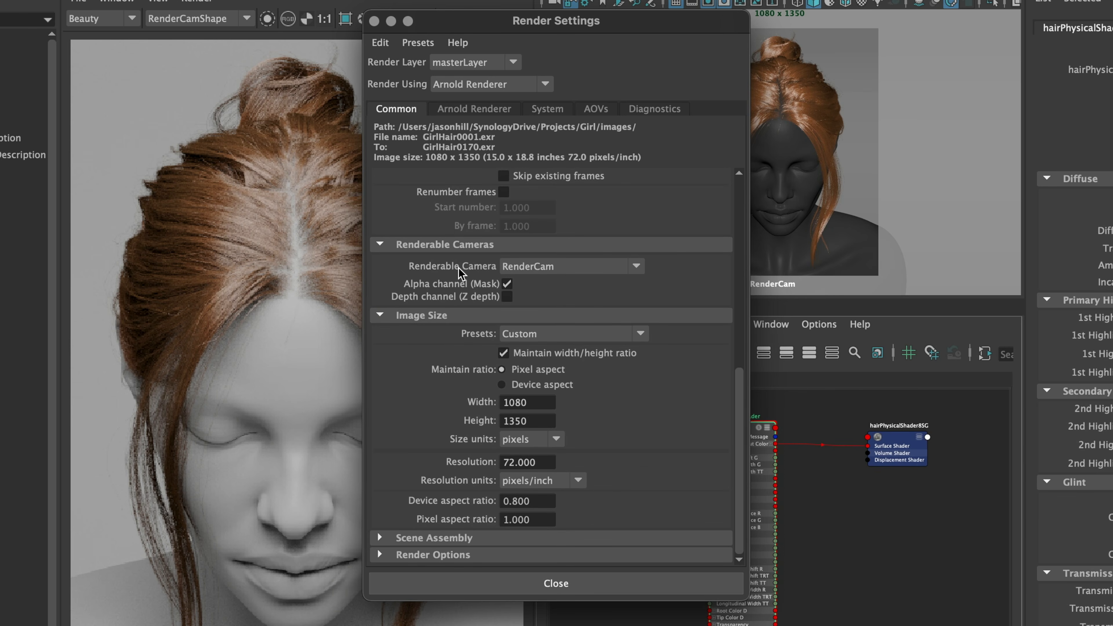
click(474, 109)
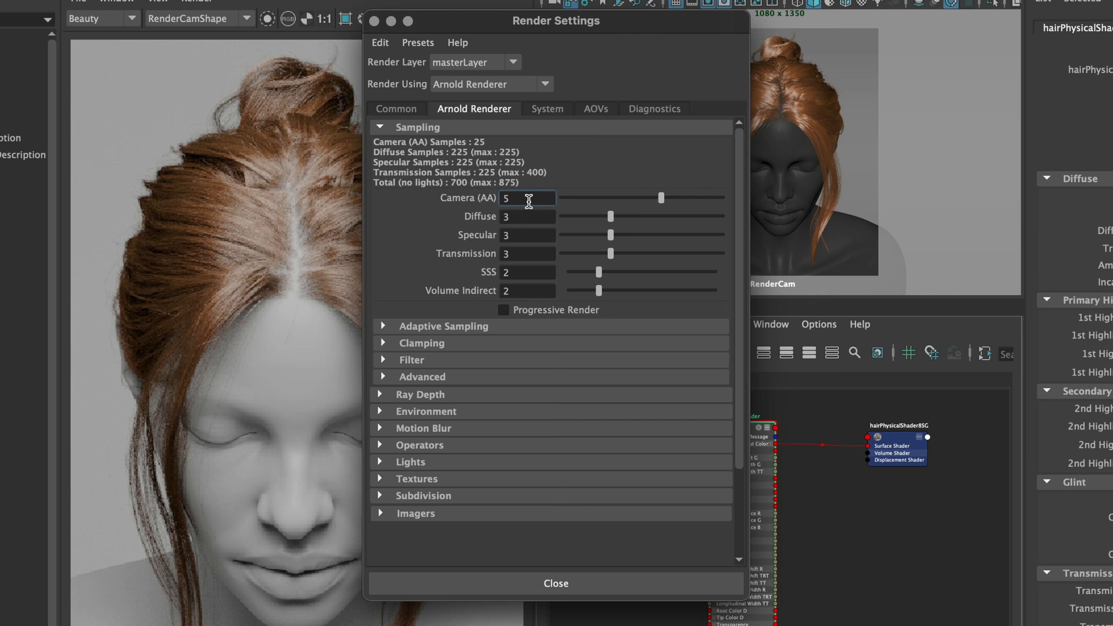
key(Tab)
key(Tab)
key(Tab)
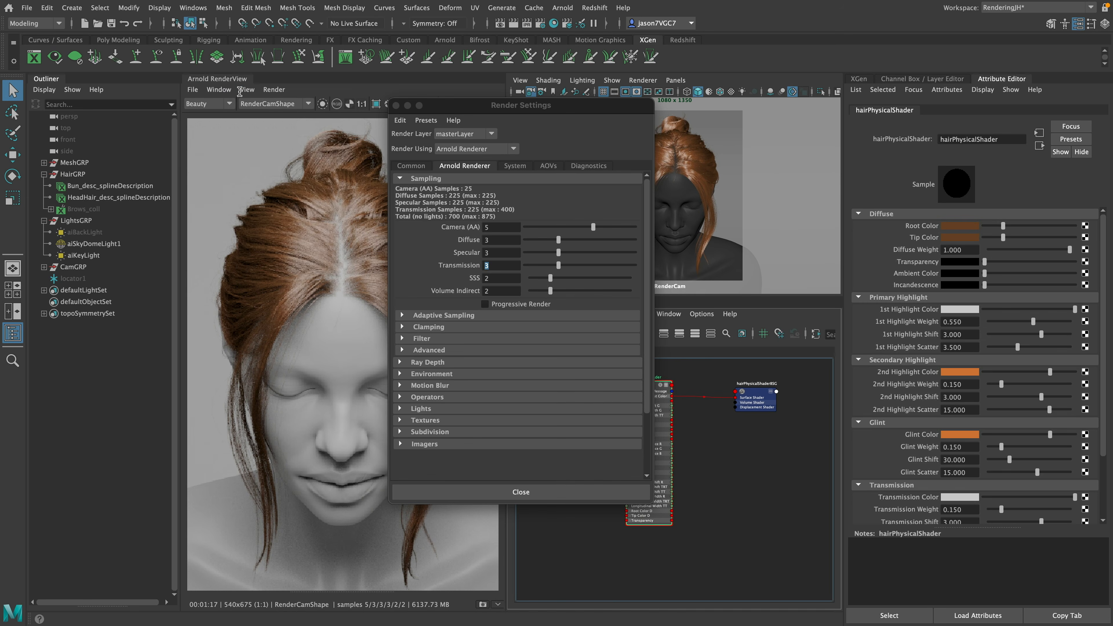
Step: Look at the Arnold RenderView's test resolution options, and close the Render Settings
click(240, 91)
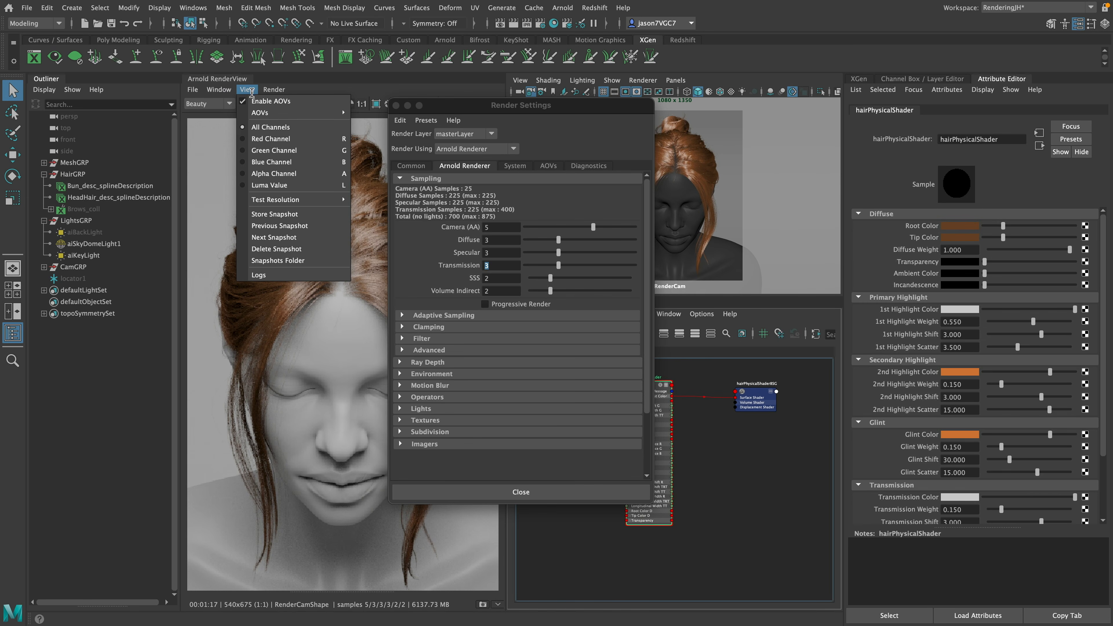
mouse_move(316, 200)
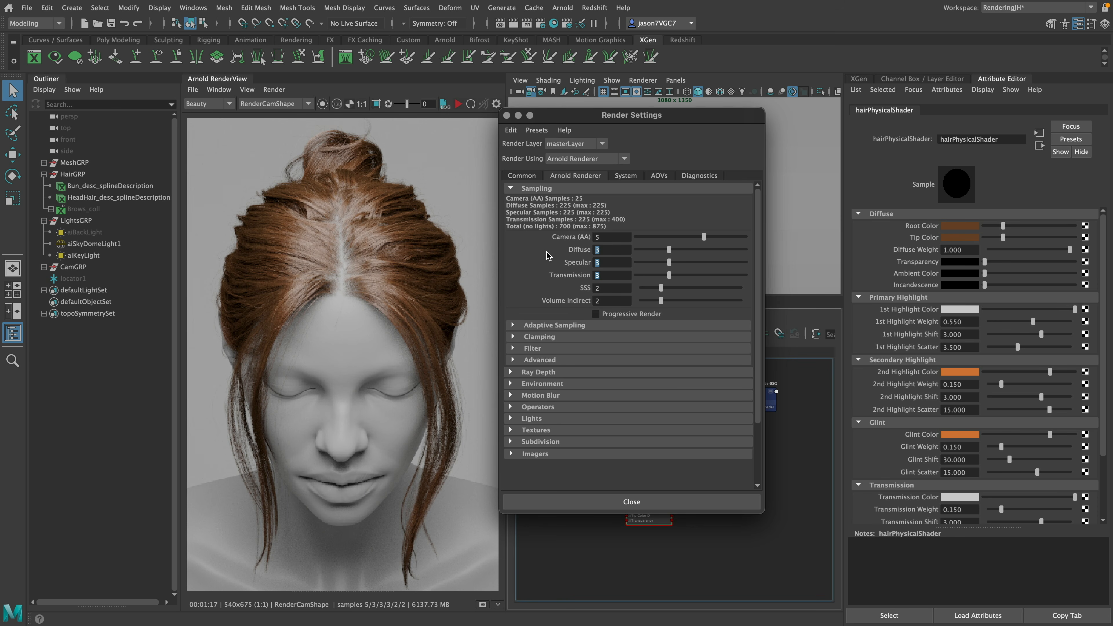
click(506, 115)
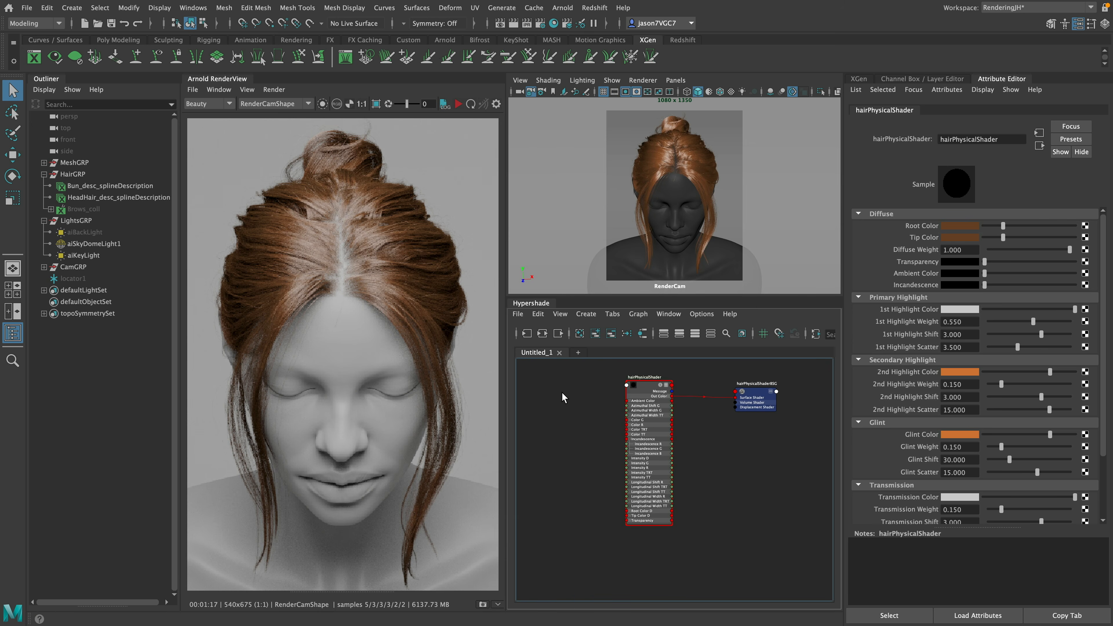
Step: Create an Ai Standard Hair material in the Hypershade, graphed on its own, and rename it aiHair
click(537, 432)
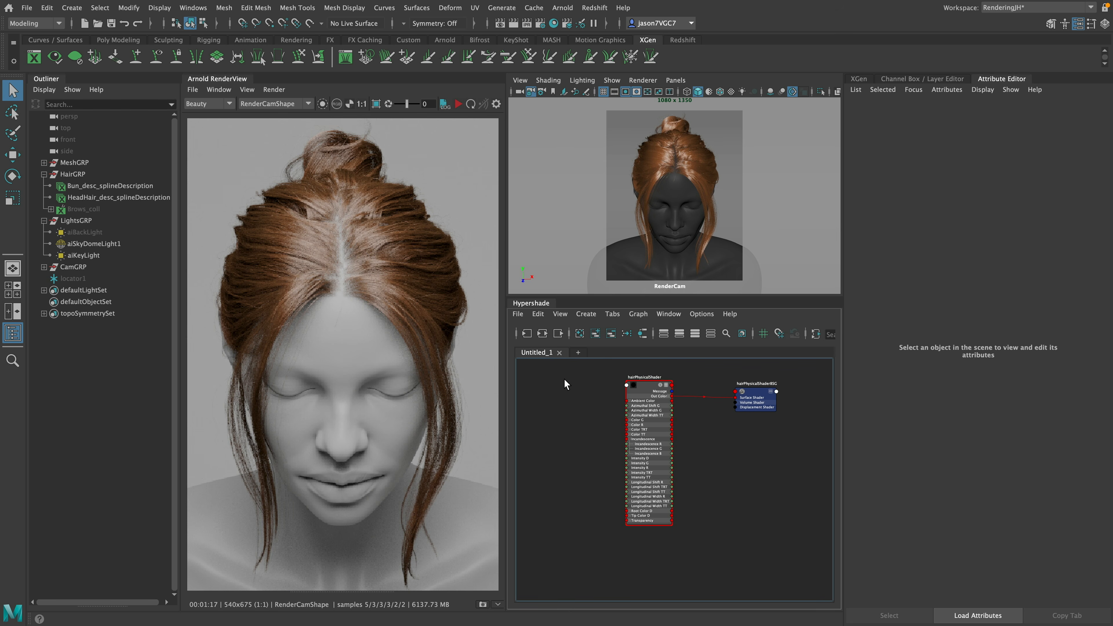
click(598, 311)
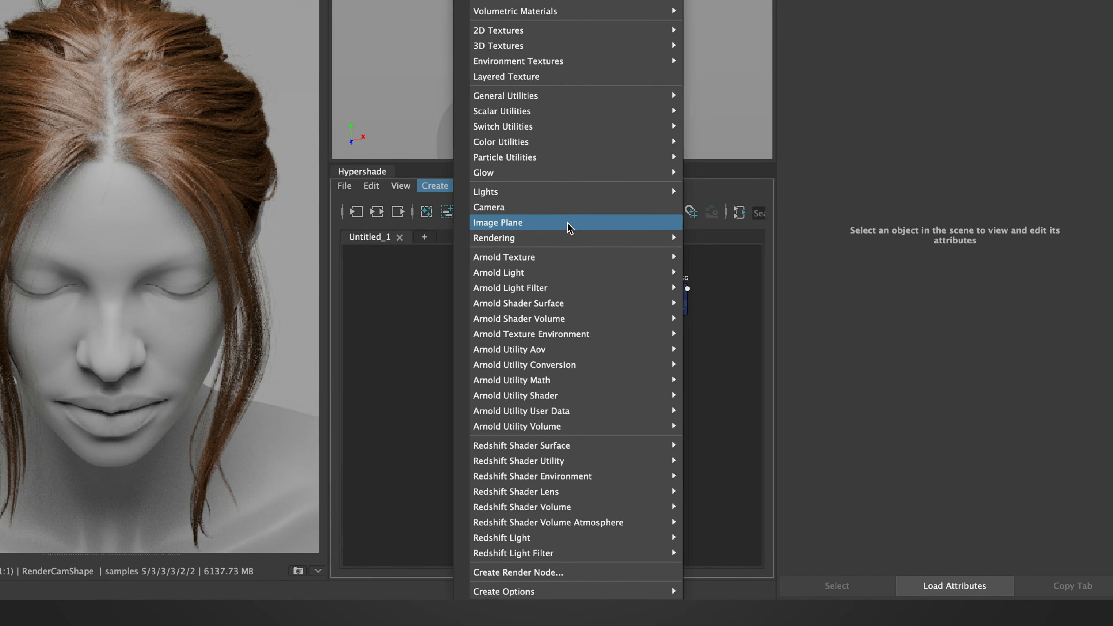
mouse_move(692, 404)
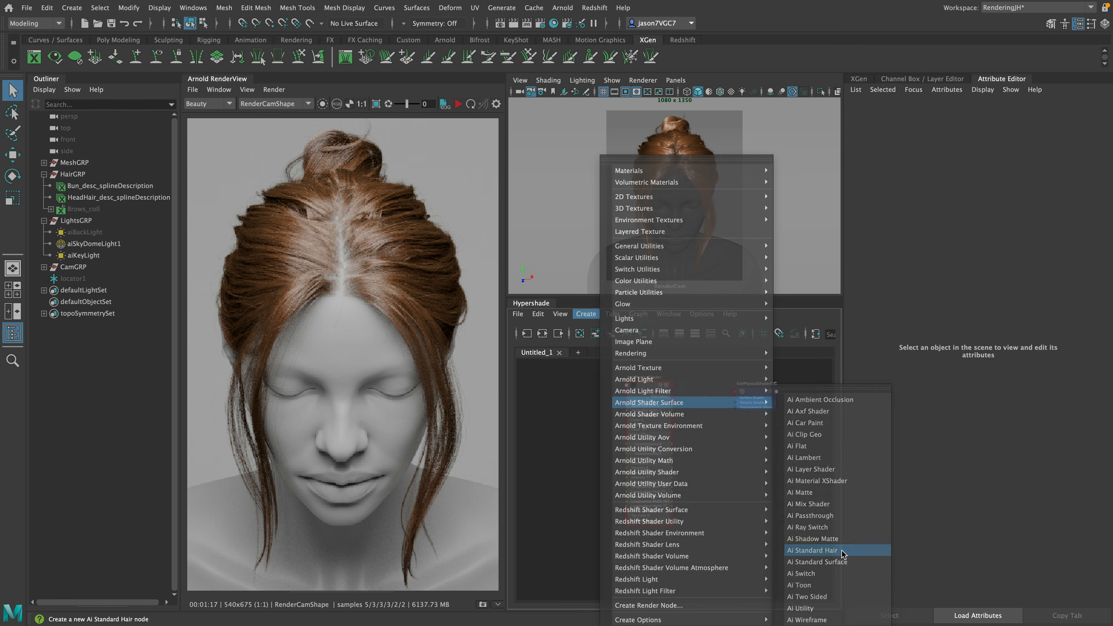
click(768, 497)
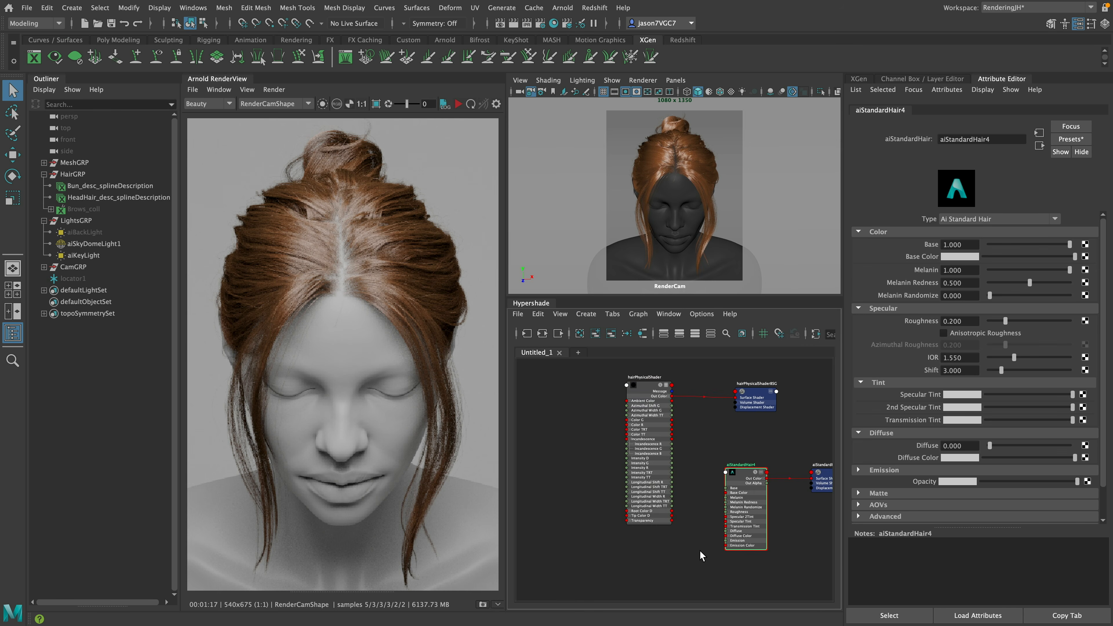
click(543, 334)
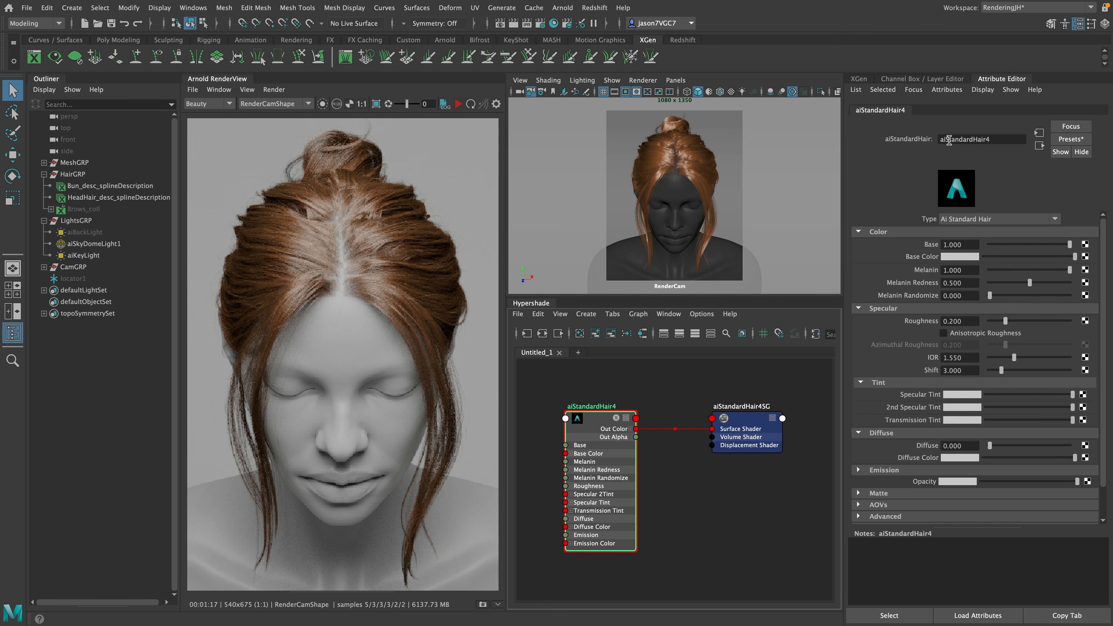
click(1006, 140)
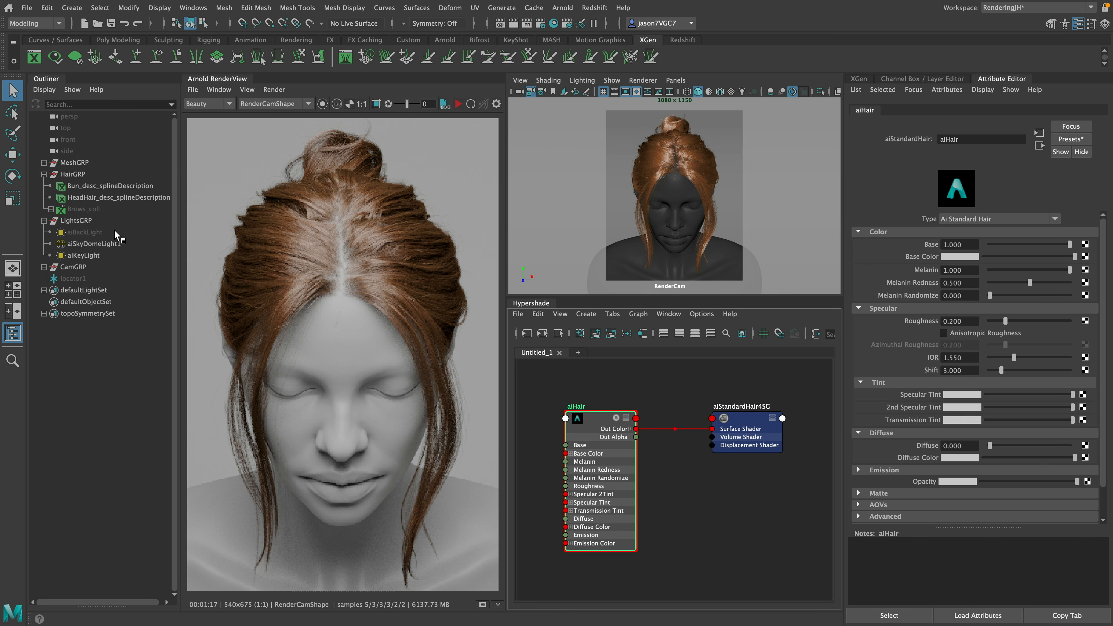
Step: Assign the aiHair material to Bun_desc_splineDescription and HeadHair_desc_splineDescription, and clear the selection
click(126, 185)
ctrl+click(127, 197)
right_drag(607, 423, 594, 384)
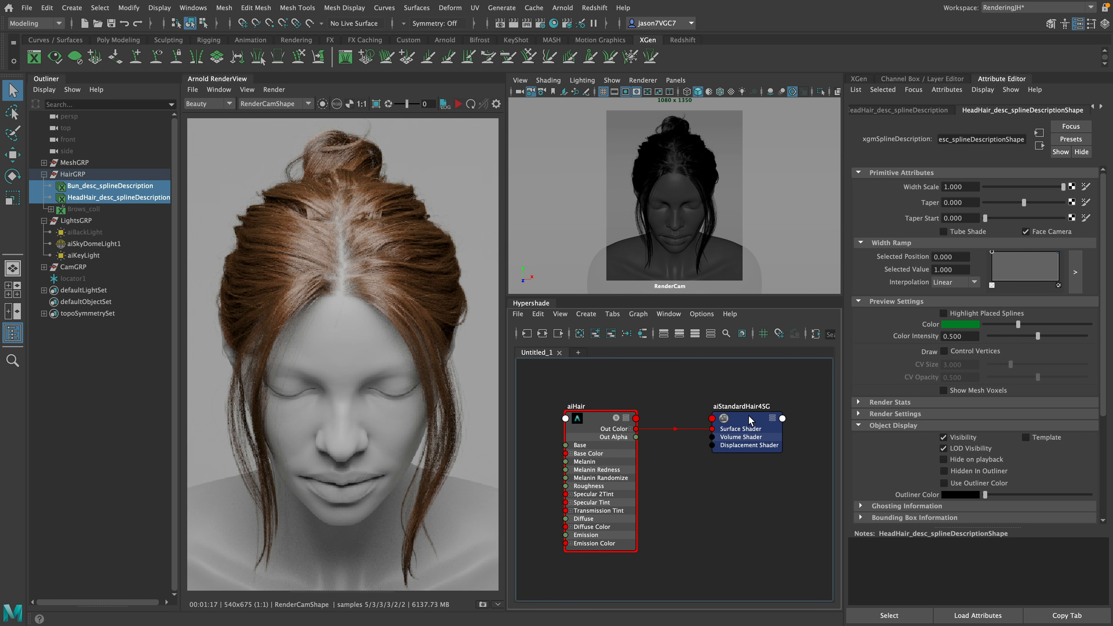
drag(795, 491, 800, 500)
drag(706, 479, 862, 379)
drag(718, 387, 717, 385)
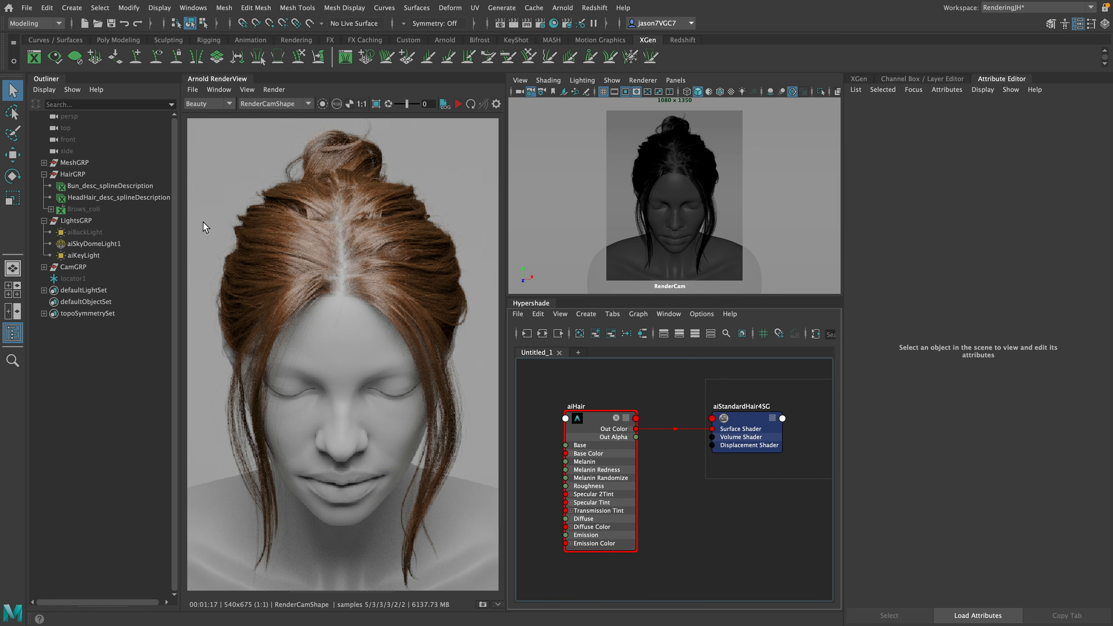
Step: Replace the aiHair material's settings with the Blonde preset and check the resulting render
scroll(383, 271, down, 3)
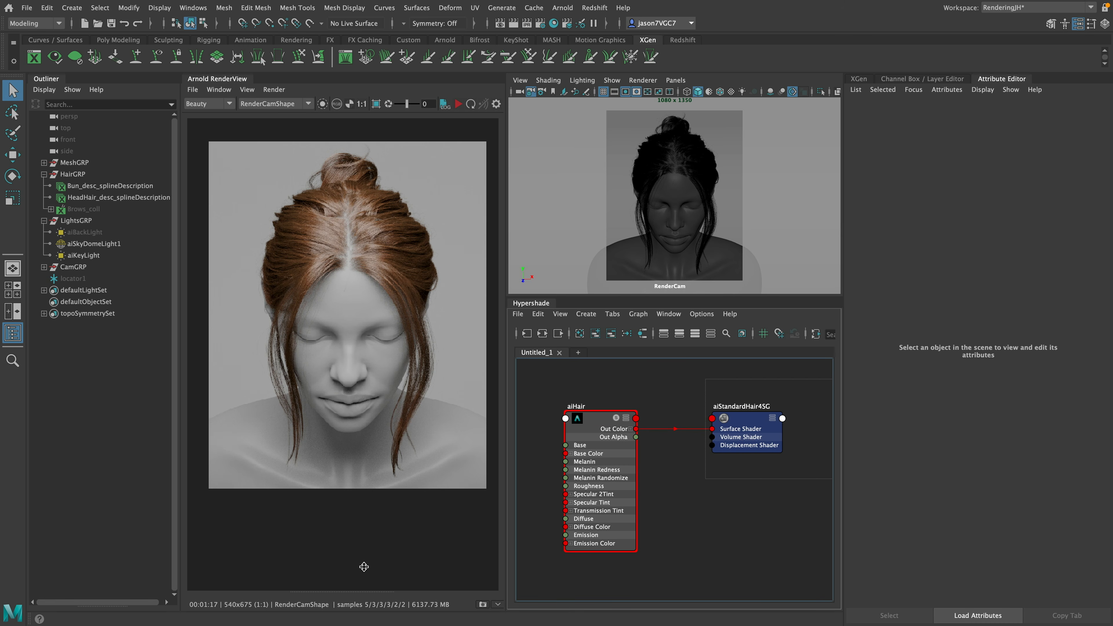
drag(363, 567, 365, 556)
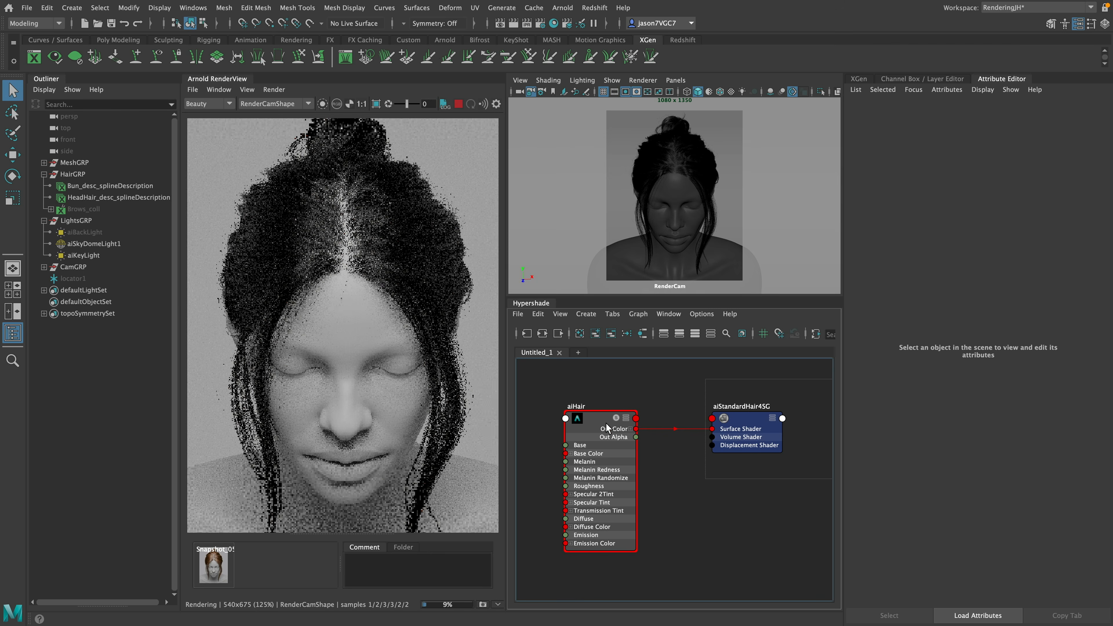
click(607, 424)
click(1081, 139)
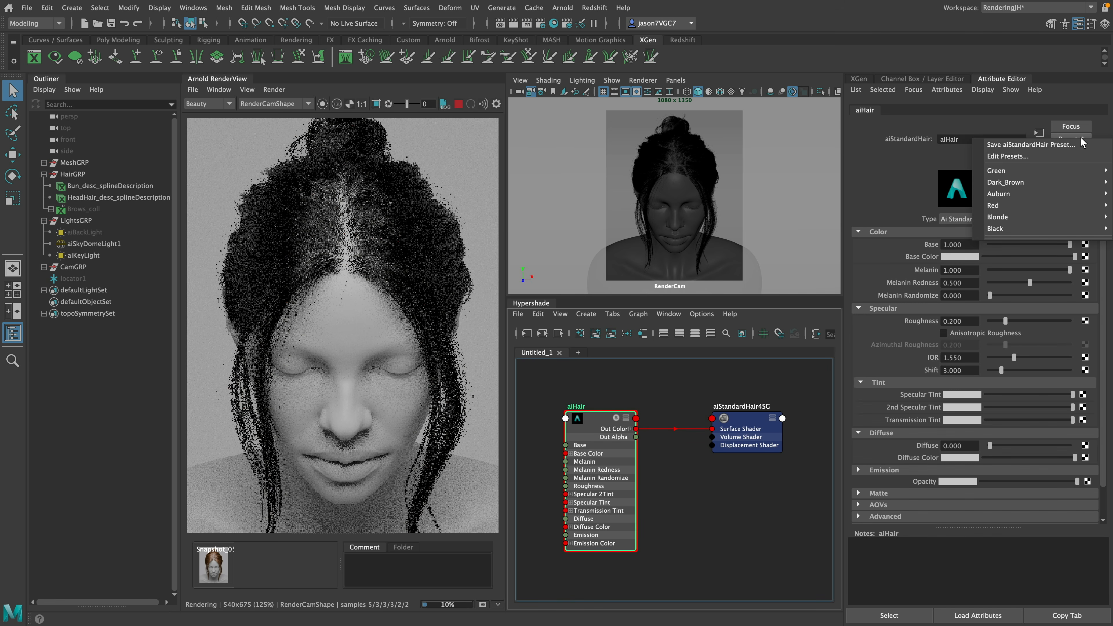
mouse_move(1011, 216)
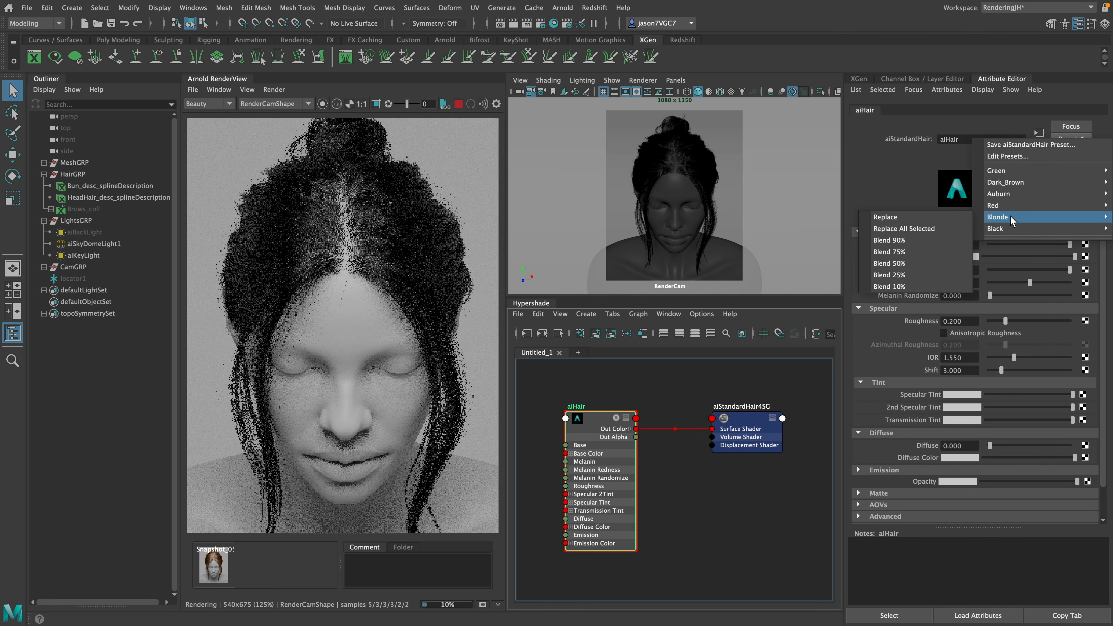
click(947, 218)
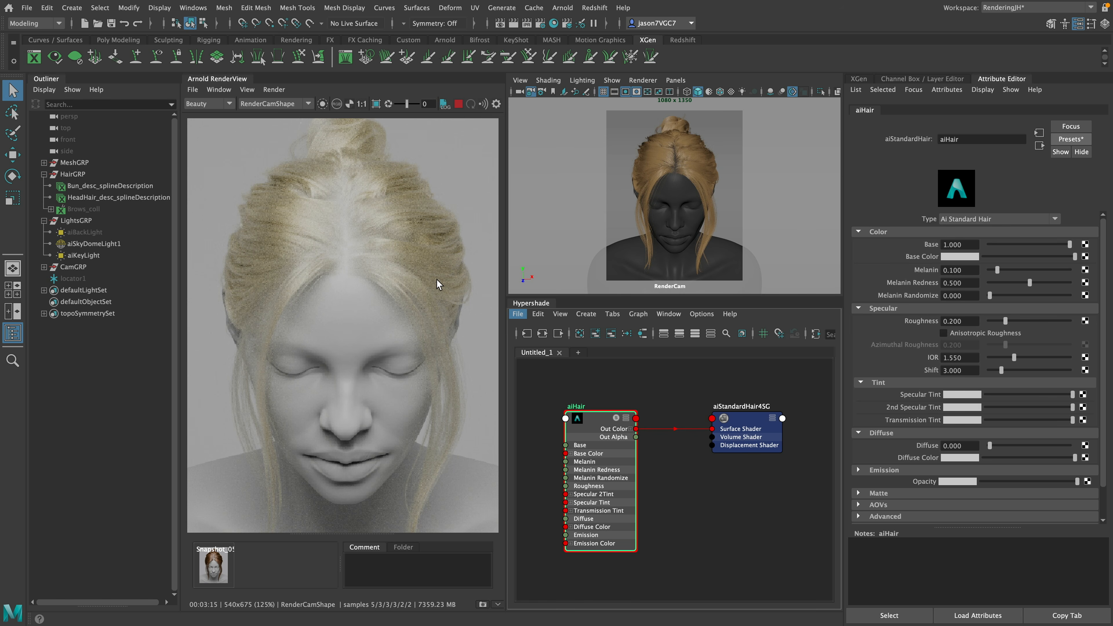
scroll(399, 363, down, 2)
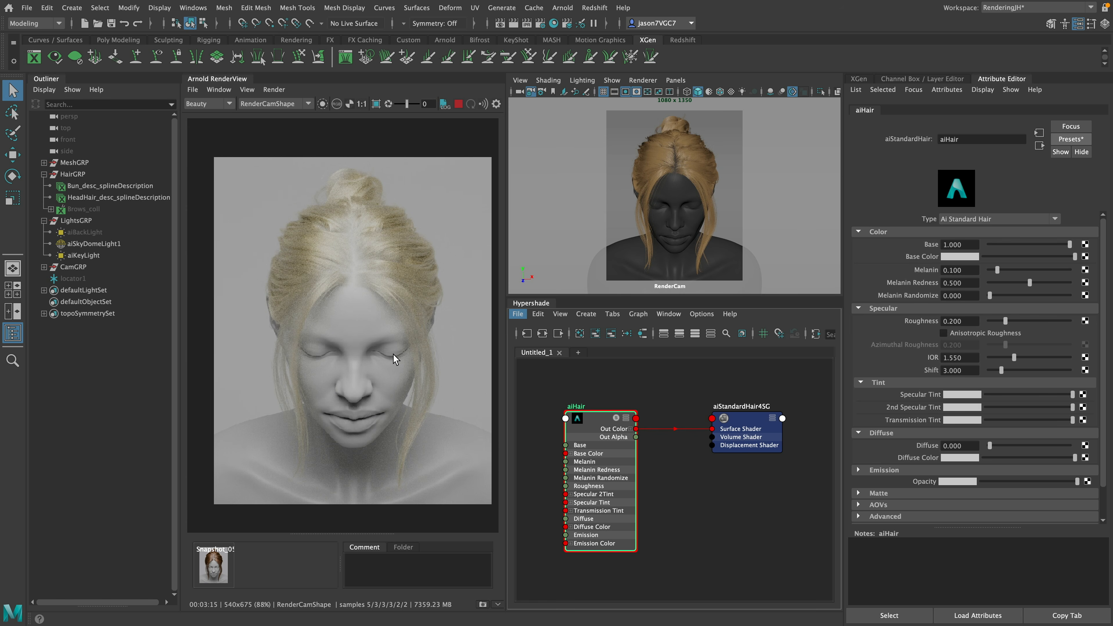
scroll(350, 306, up, 2)
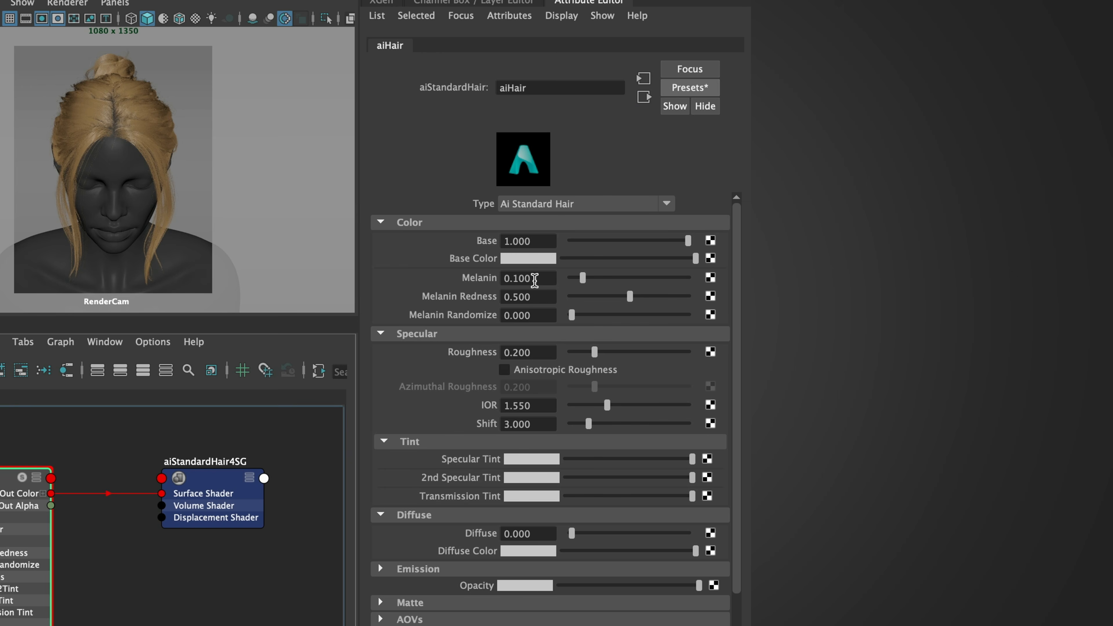
Step: Set the aiHair material's Melanin to 0.3
drag(534, 280, 499, 277)
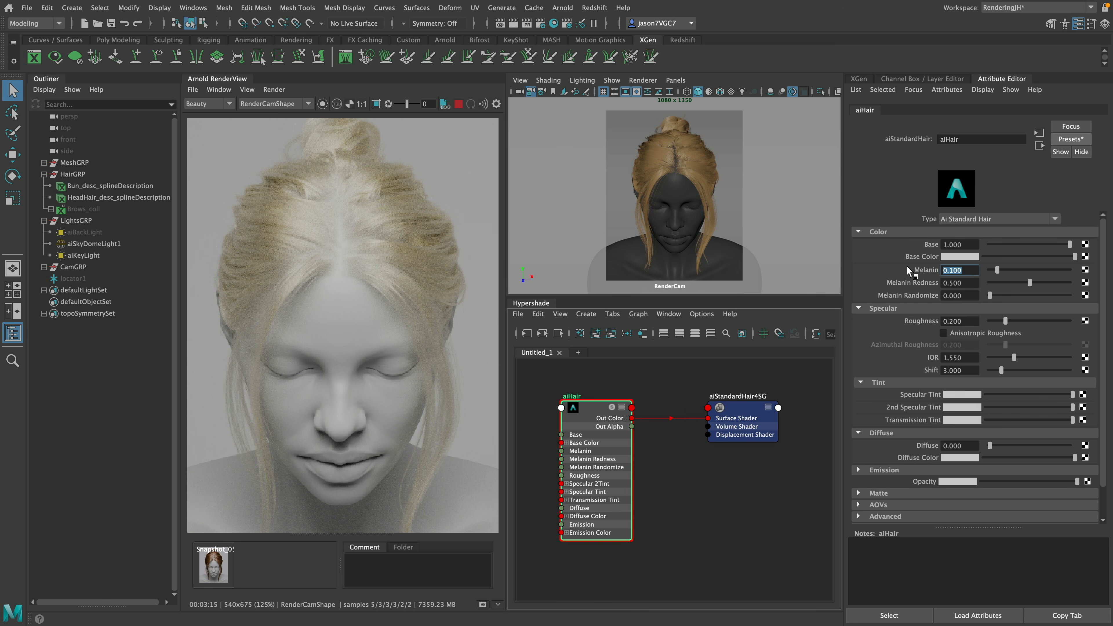
text(.3)
key(Return)
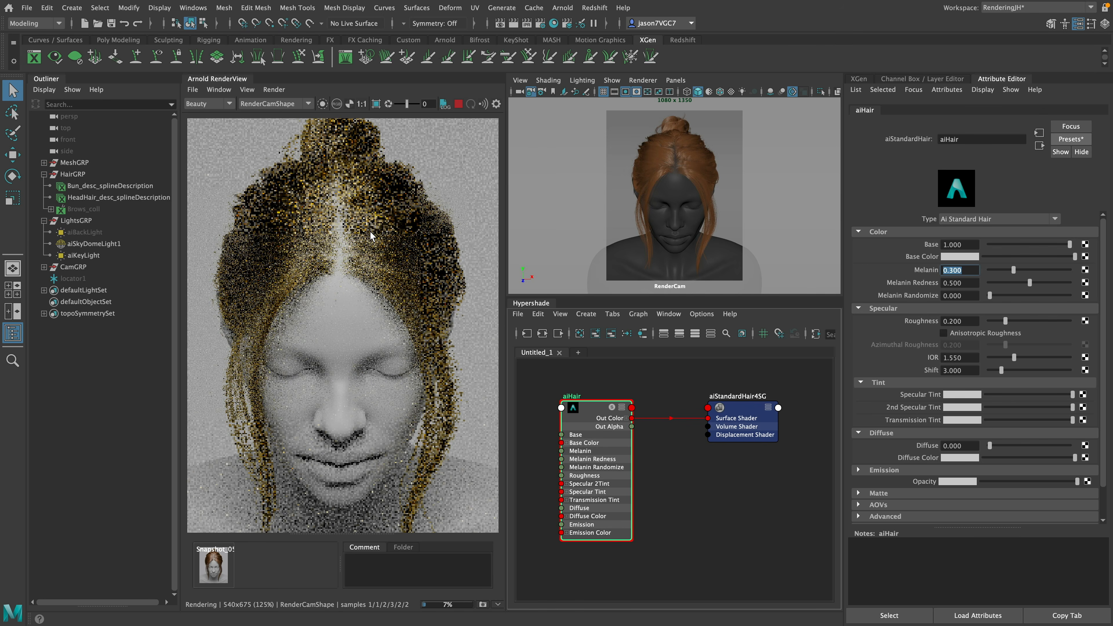
Step: Limit the Arnold render to a crop region over the hair parting and forehead, and enable Anisotropic Roughness on aiHair
click(376, 104)
drag(286, 199, 446, 339)
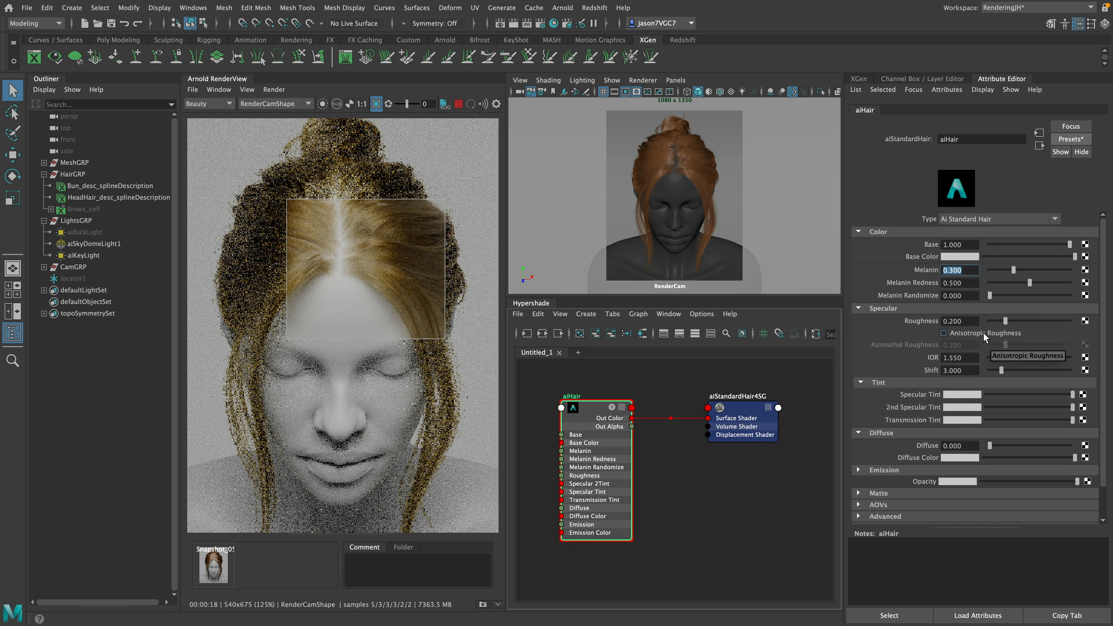
click(965, 334)
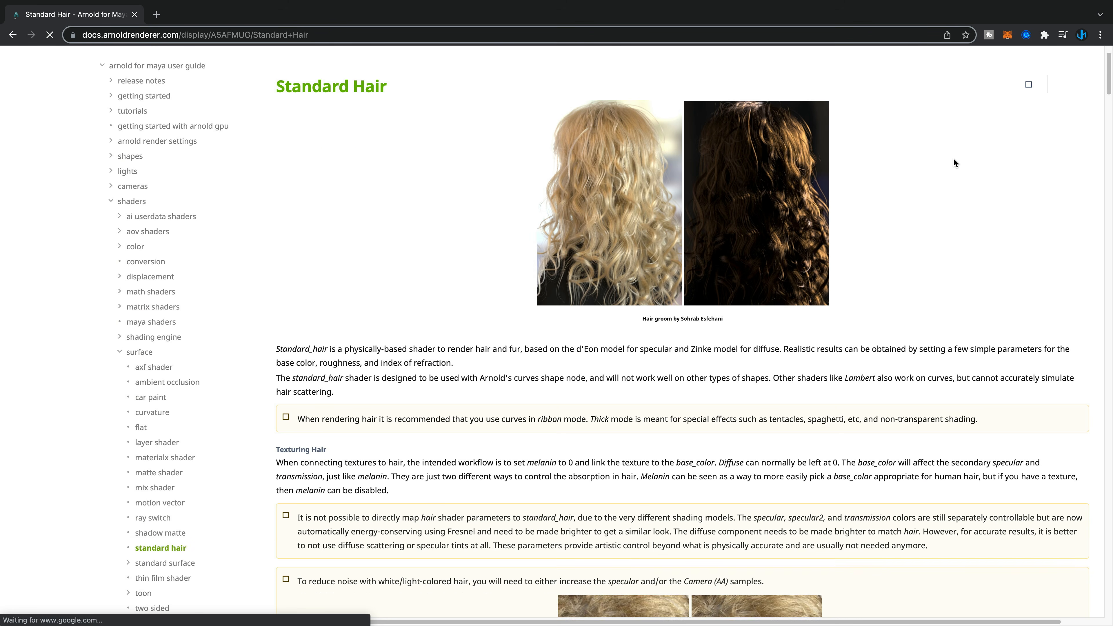
Step: Switch to the Arnold Standard Hair documentation in the browser and examine the roughness parameters and the azimuthal roughness comparison image
scroll(954, 159, down, 6)
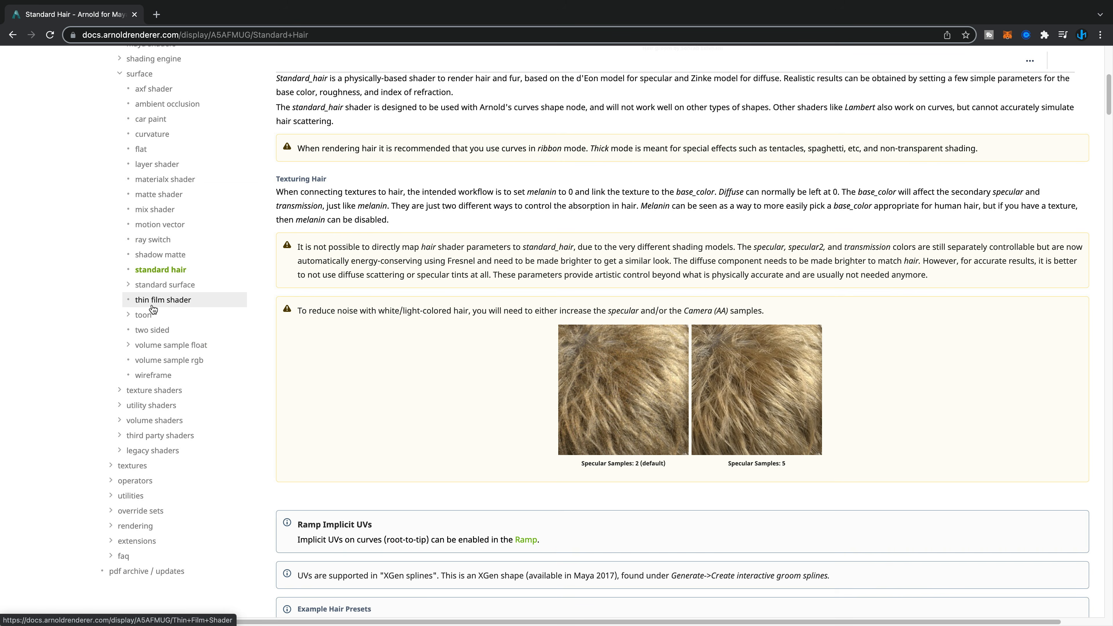
scroll(944, 141, down, 3)
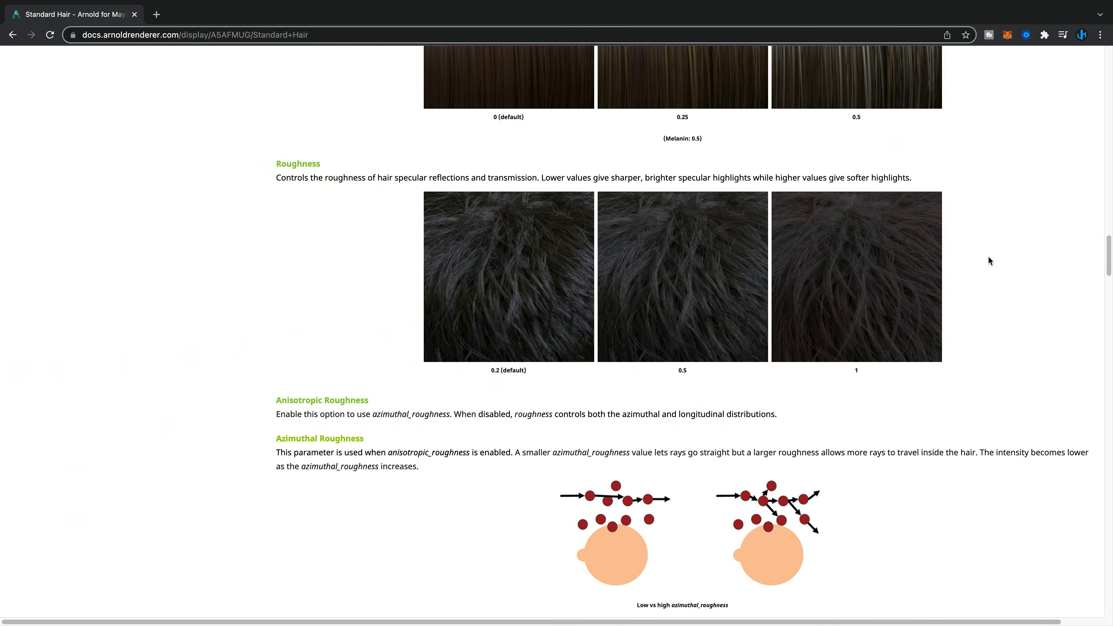
scroll(988, 261, down, 5)
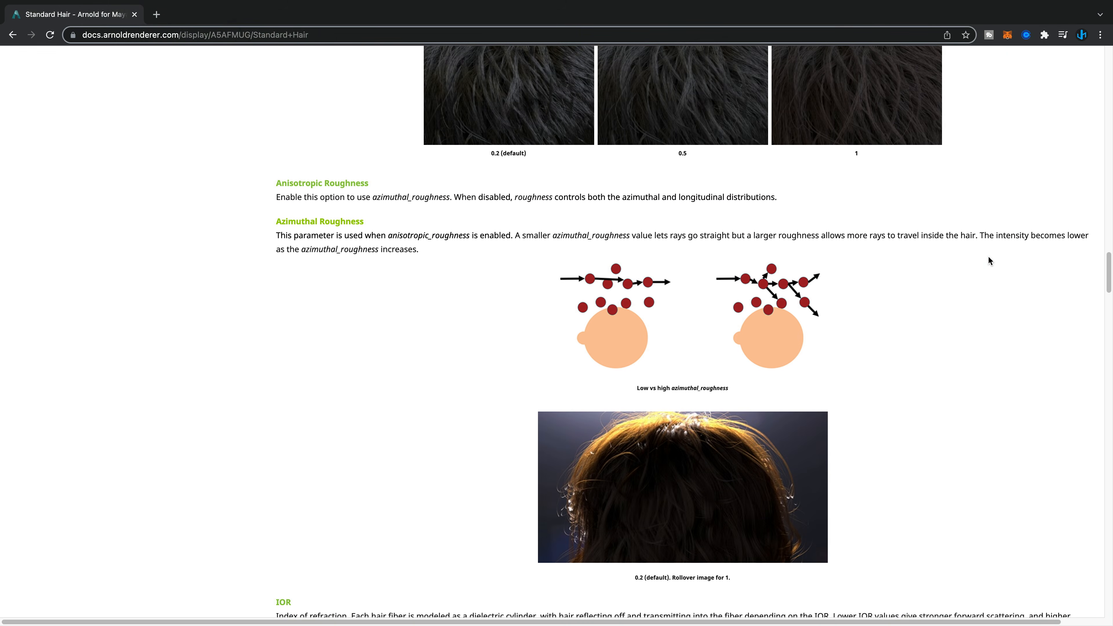
scroll(988, 261, down, 5)
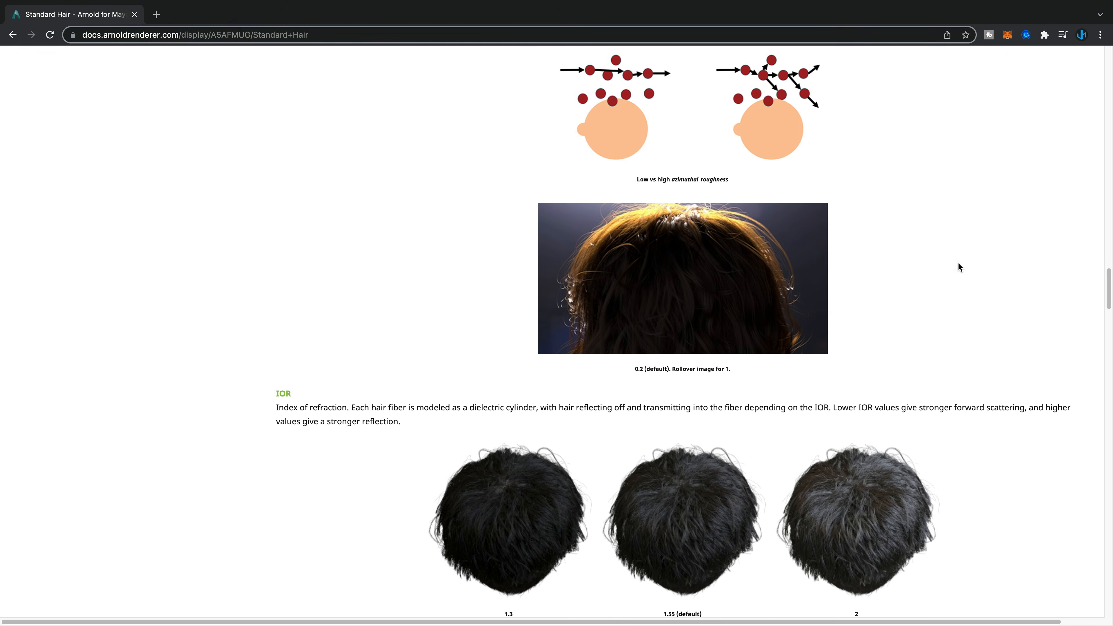
mouse_move(747, 274)
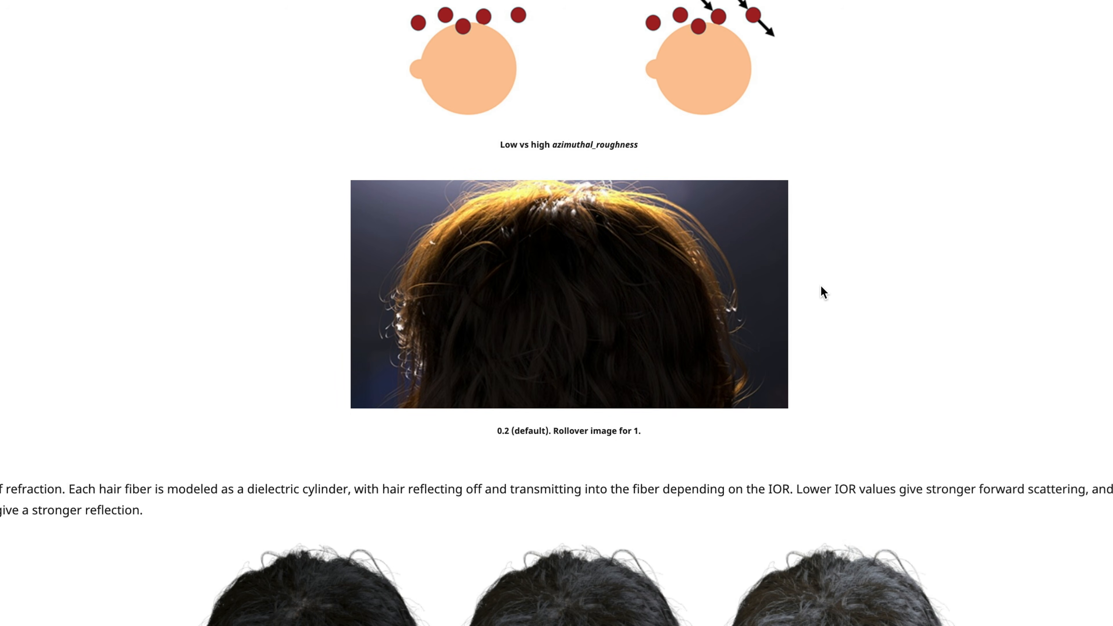
mouse_move(703, 296)
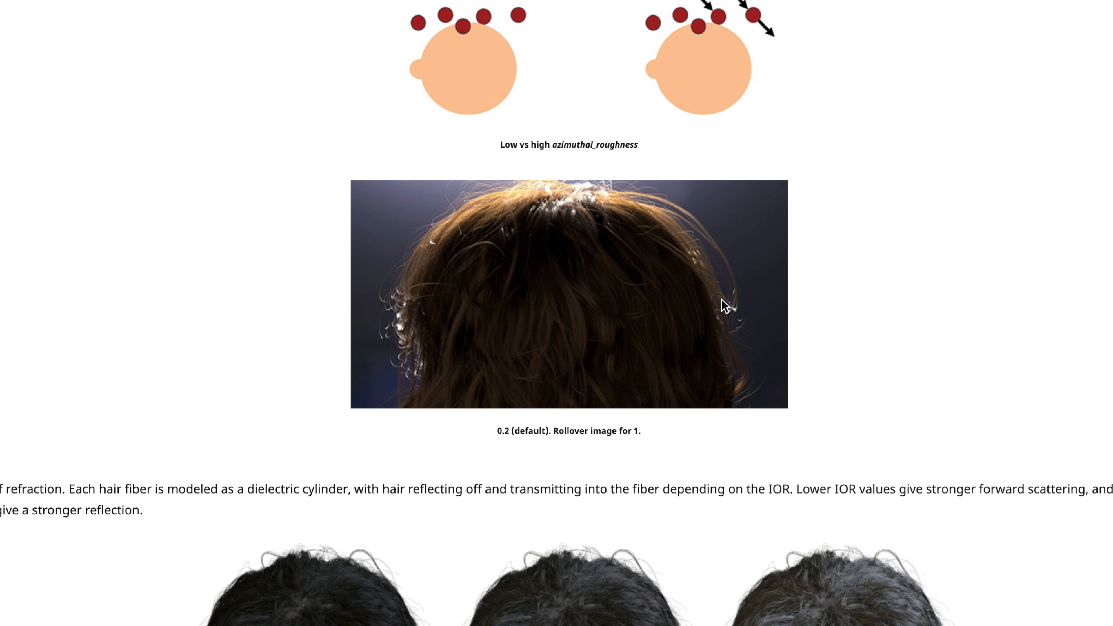
mouse_move(721, 296)
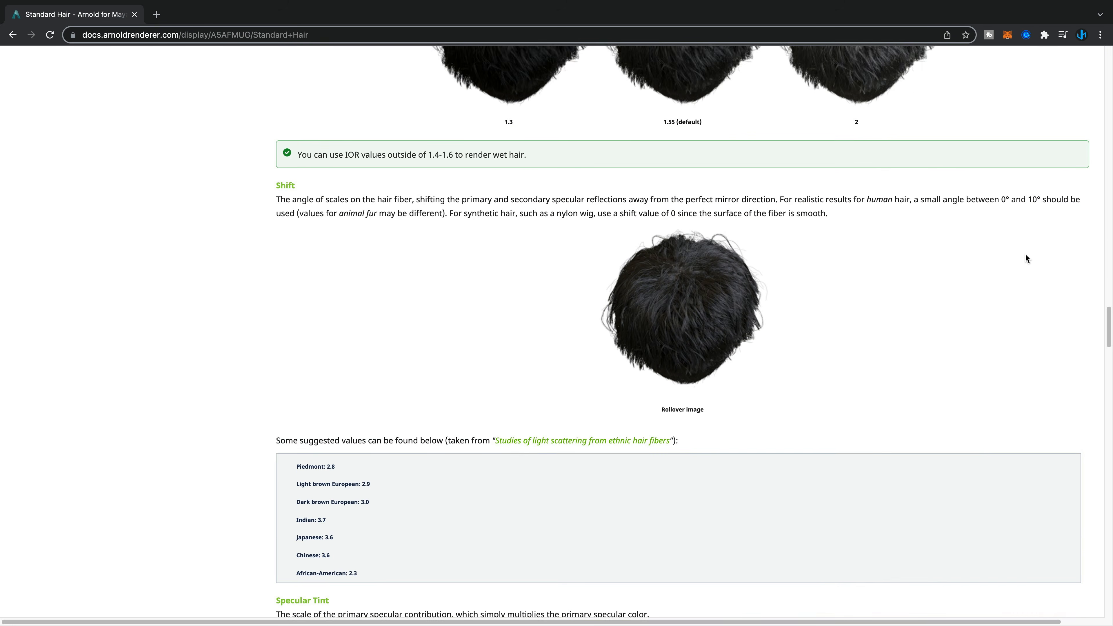
Step: Examine the Shift section of the Standard Hair documentation and its list of suggested values by hair type
scroll(1025, 258, down, 1)
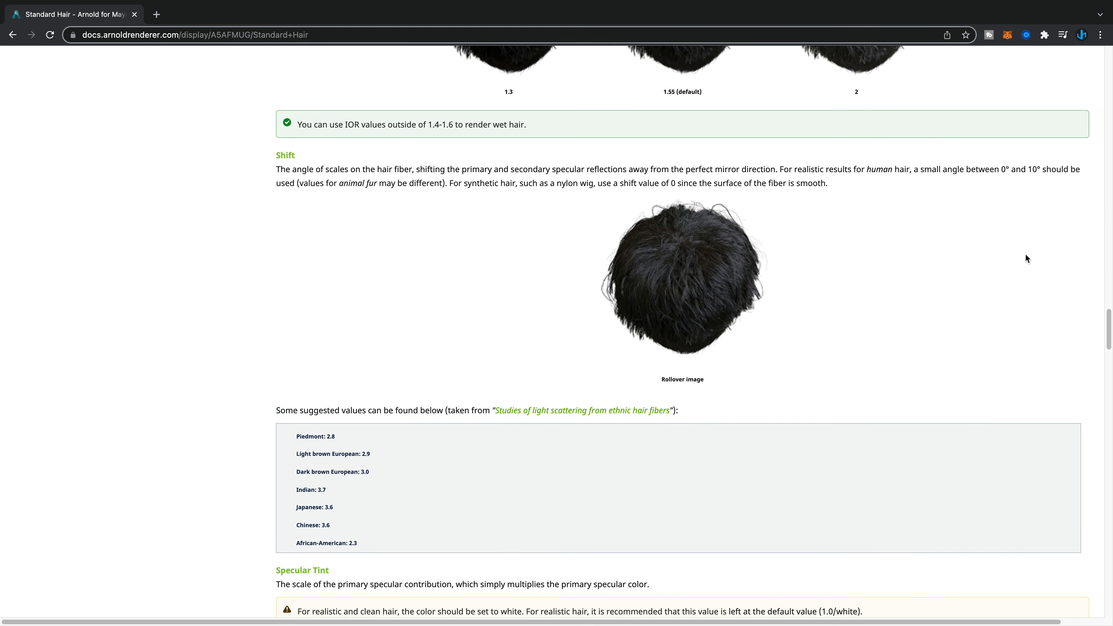
drag(293, 435, 361, 526)
drag(616, 457, 630, 482)
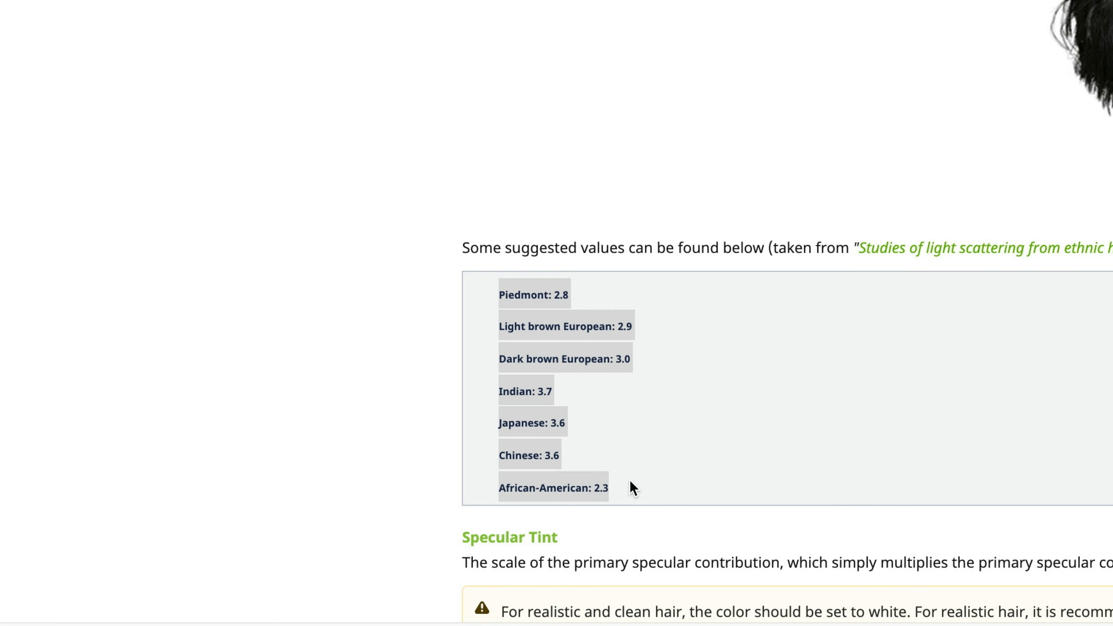
scroll(933, 247, down, 3)
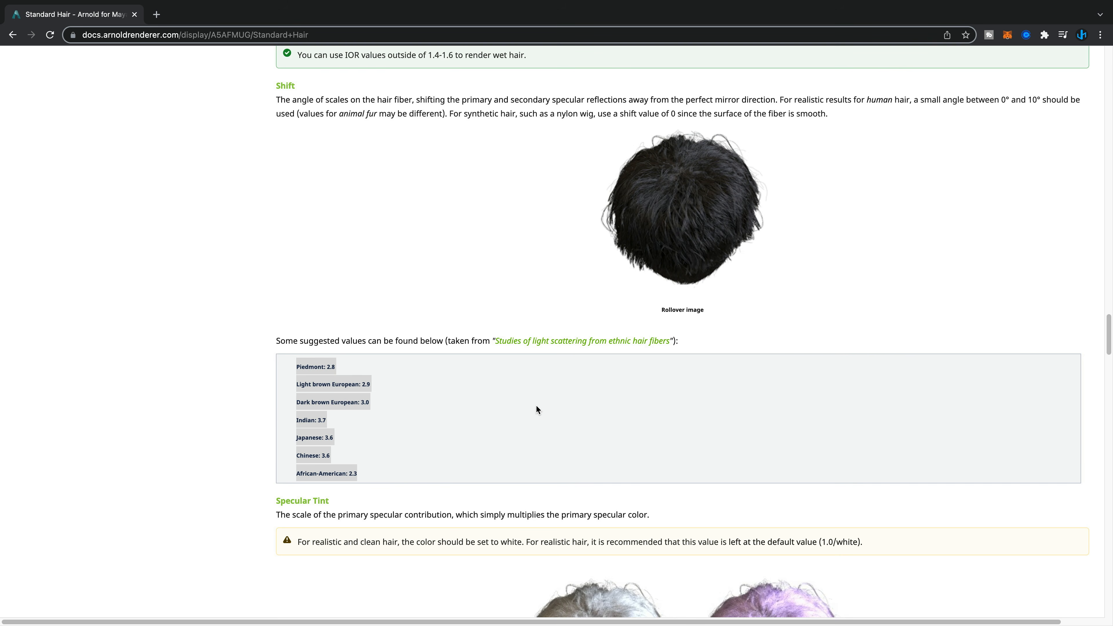
scroll(536, 406, up, 2)
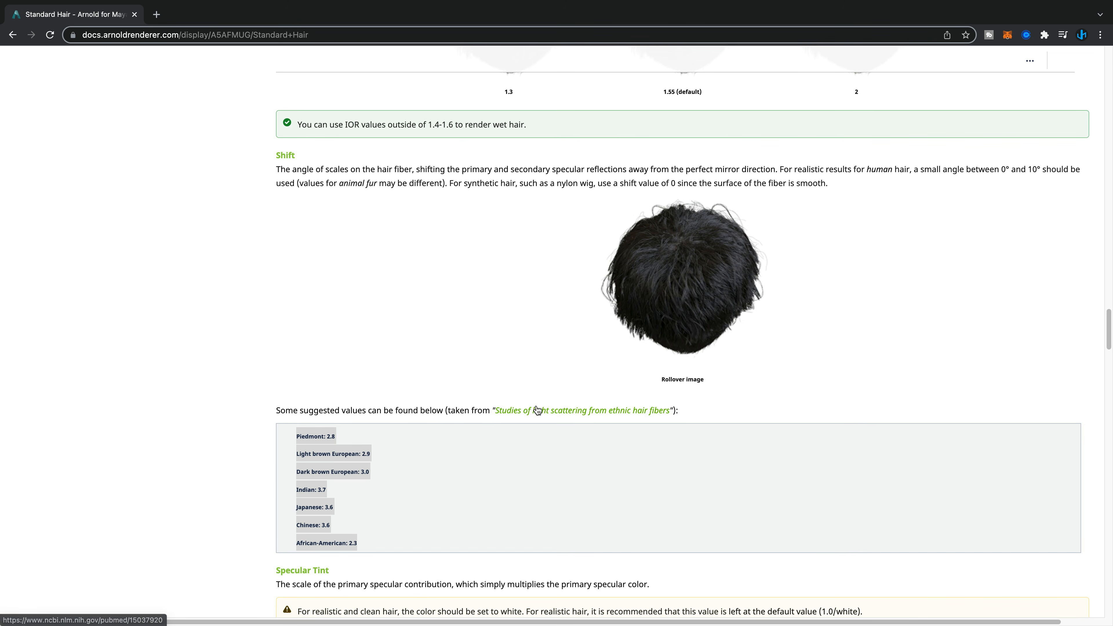
click(403, 265)
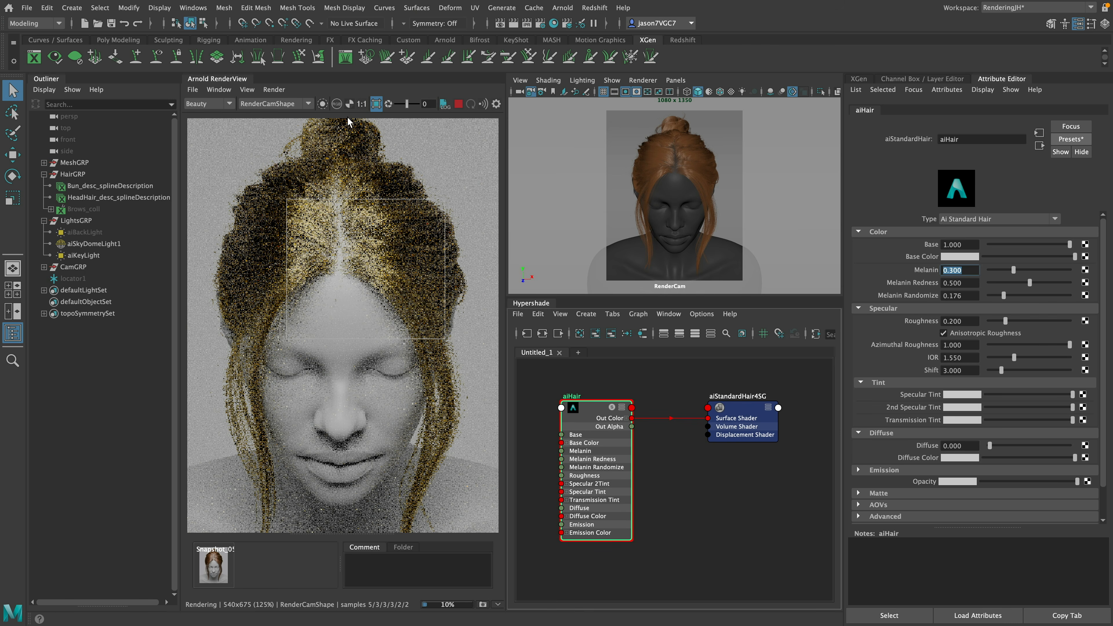
Step: Turn off the crop region in the Arnold RenderView and store a snapshot of the full-frame render
click(375, 104)
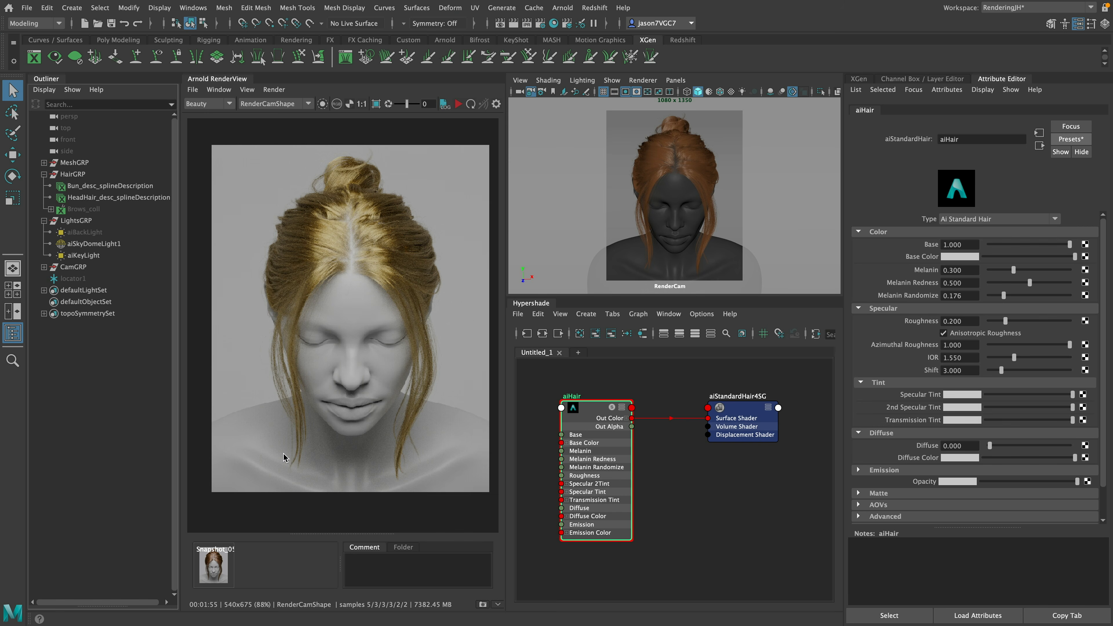
click(483, 605)
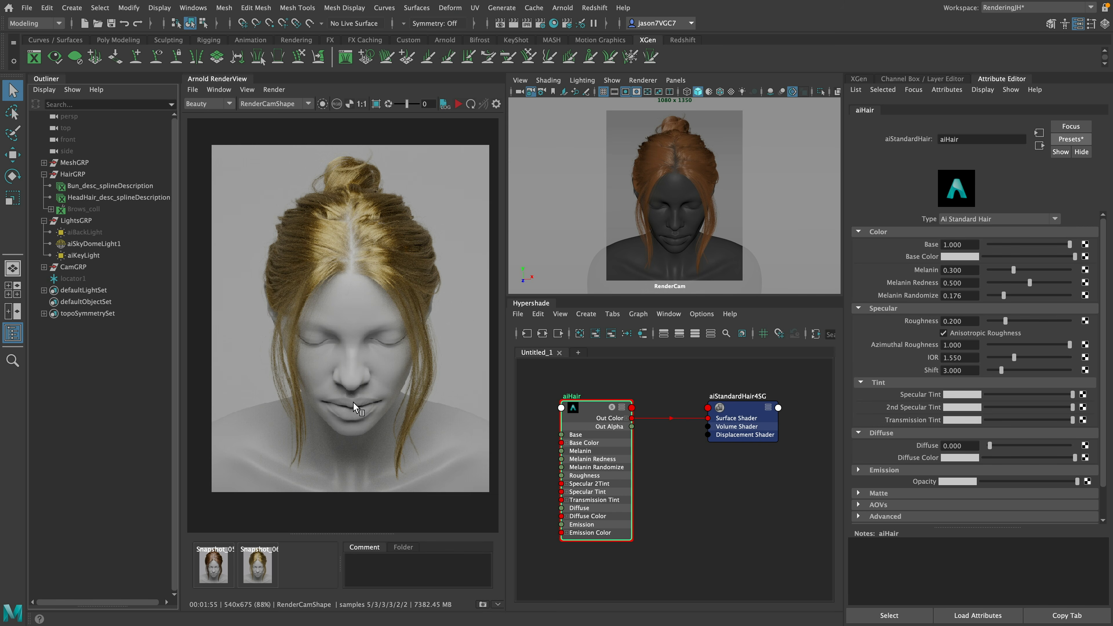
Step: Compare the two stored render snapshots and examine the newer one's hair along the parting and side up close
click(218, 567)
click(256, 572)
click(212, 570)
click(257, 568)
scroll(297, 282, up, 5)
middle_drag(312, 297, 331, 383)
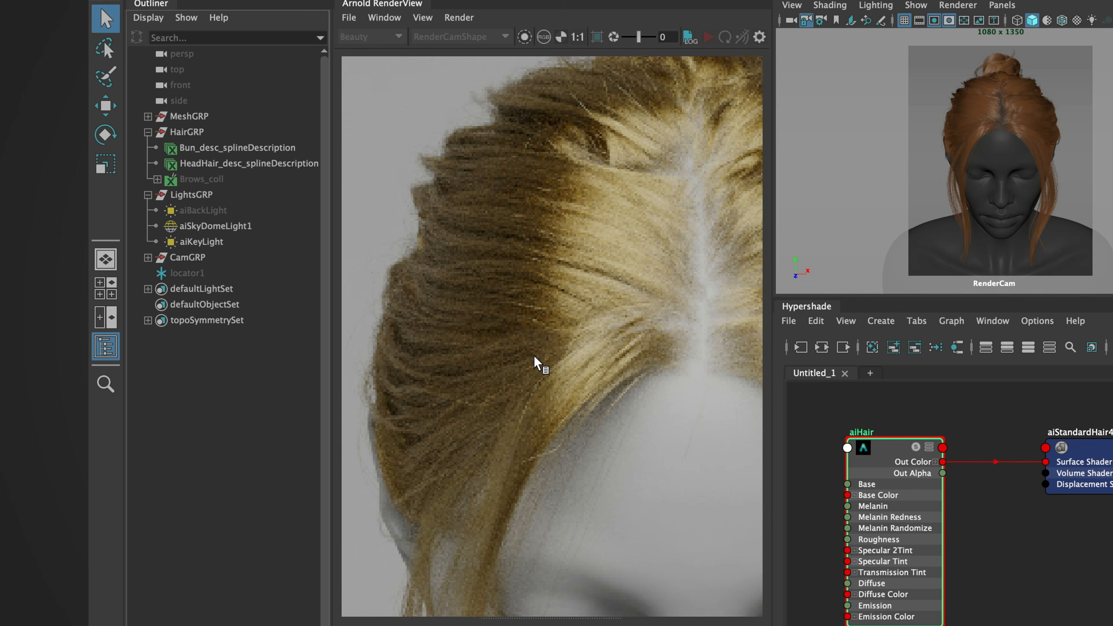
middle_drag(636, 273, 618, 281)
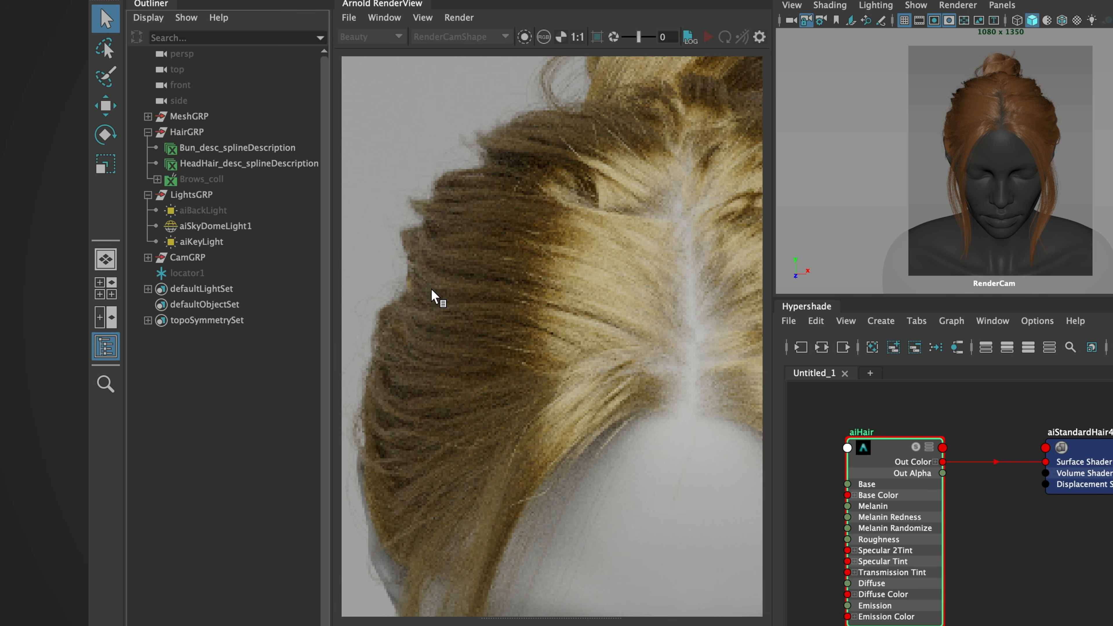
Step: Compare the hair highlights around the parting and bun between the two stored snapshots in the Arnold RenderView
middle_drag(432, 342, 454, 315)
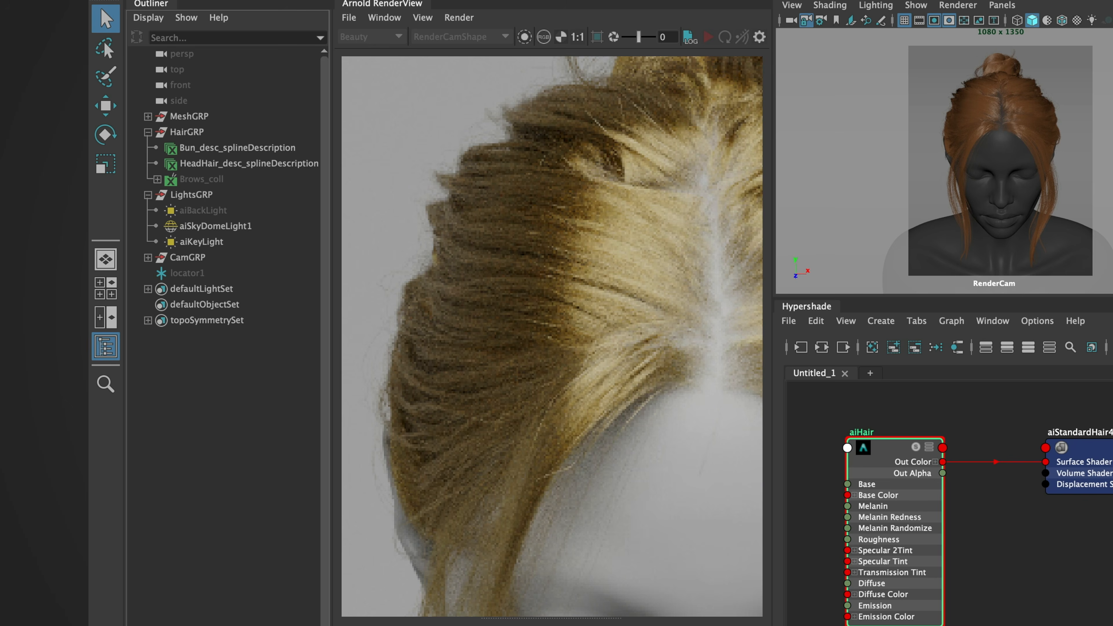
middle_drag(591, 427, 570, 456)
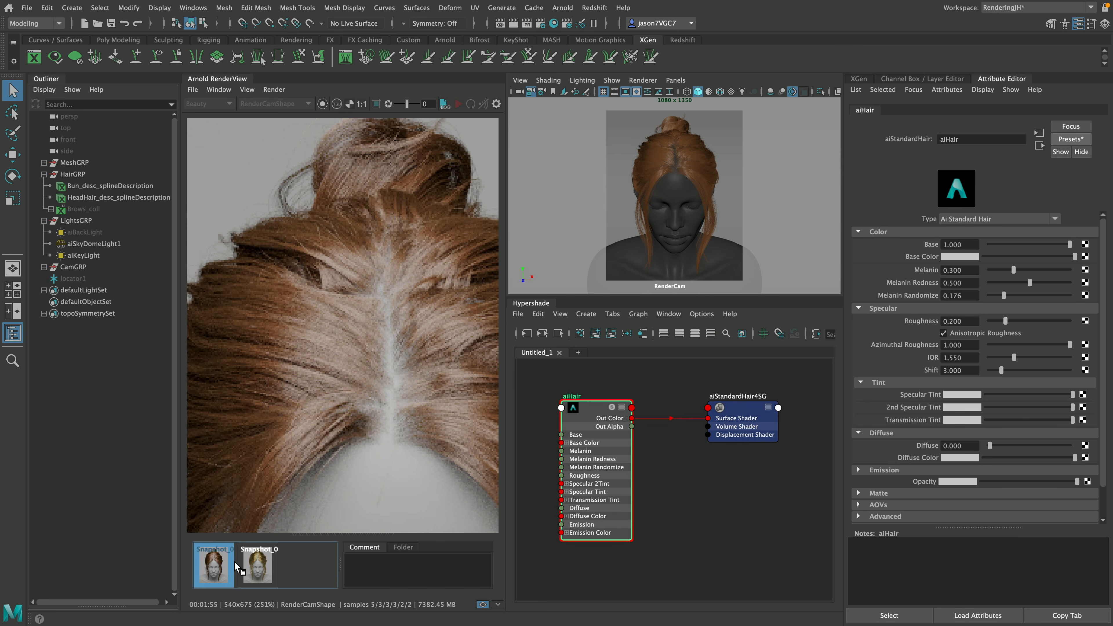
click(257, 566)
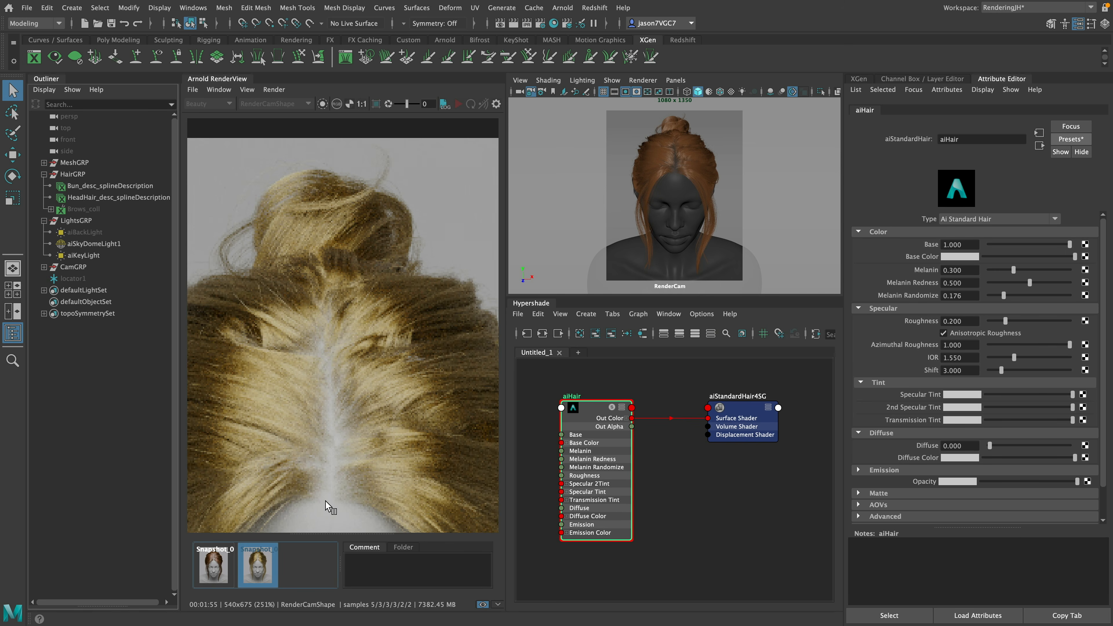
click(234, 571)
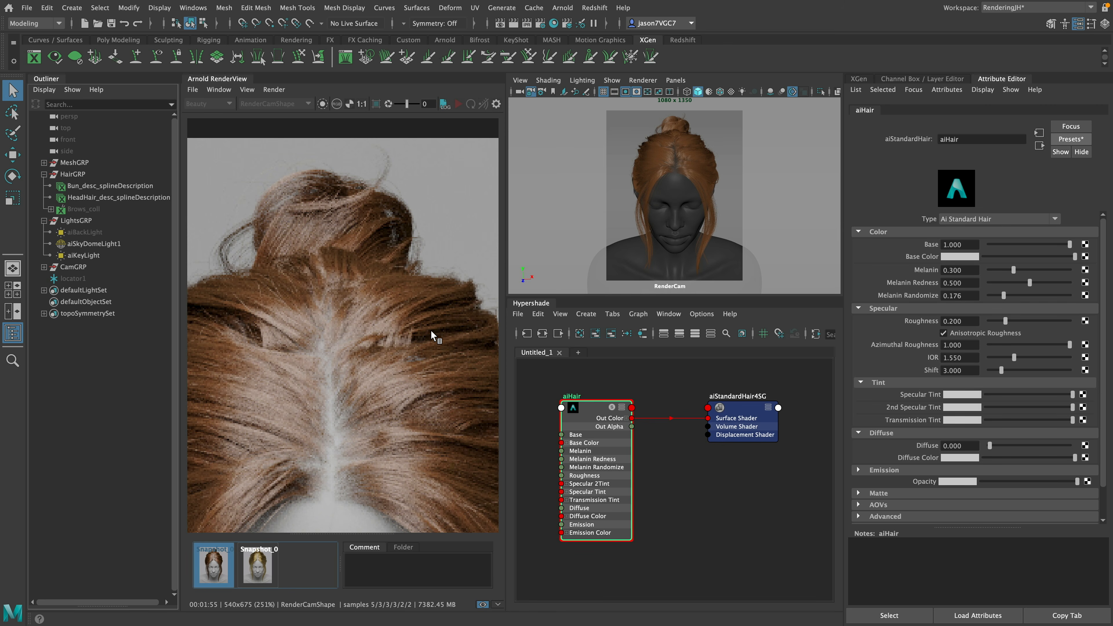
click(266, 561)
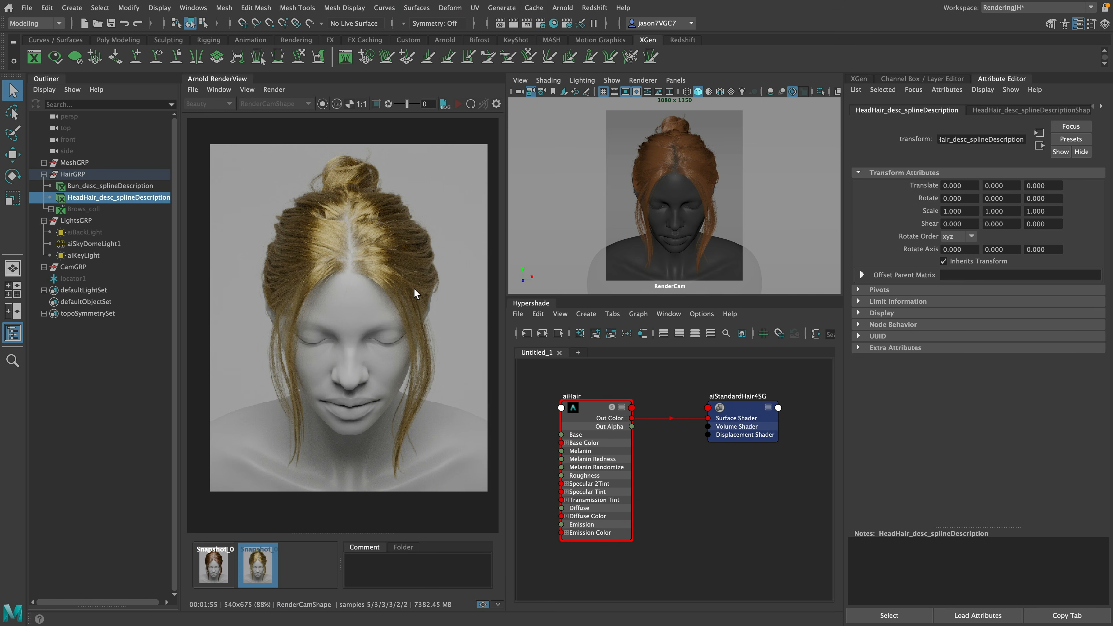
mouse_move(382, 297)
middle_down()
mouse_move(386, 279)
mouse_move(383, 289)
middle_up()
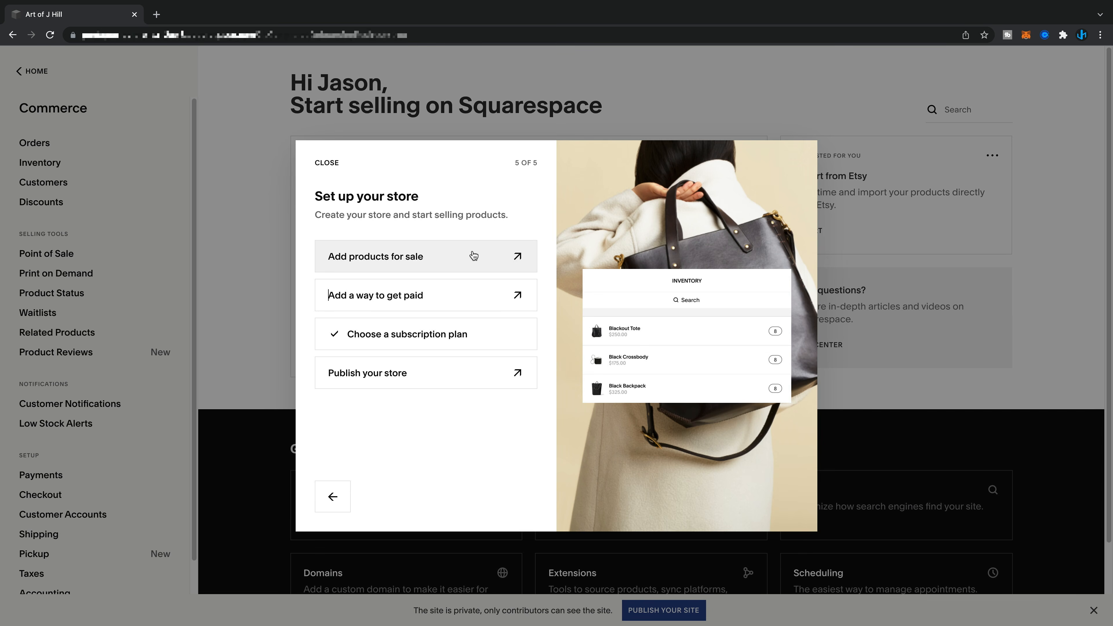
Step: Switch to Squarespace in the browser and add a store page with the Store 2 layout, naming it Store
click(470, 255)
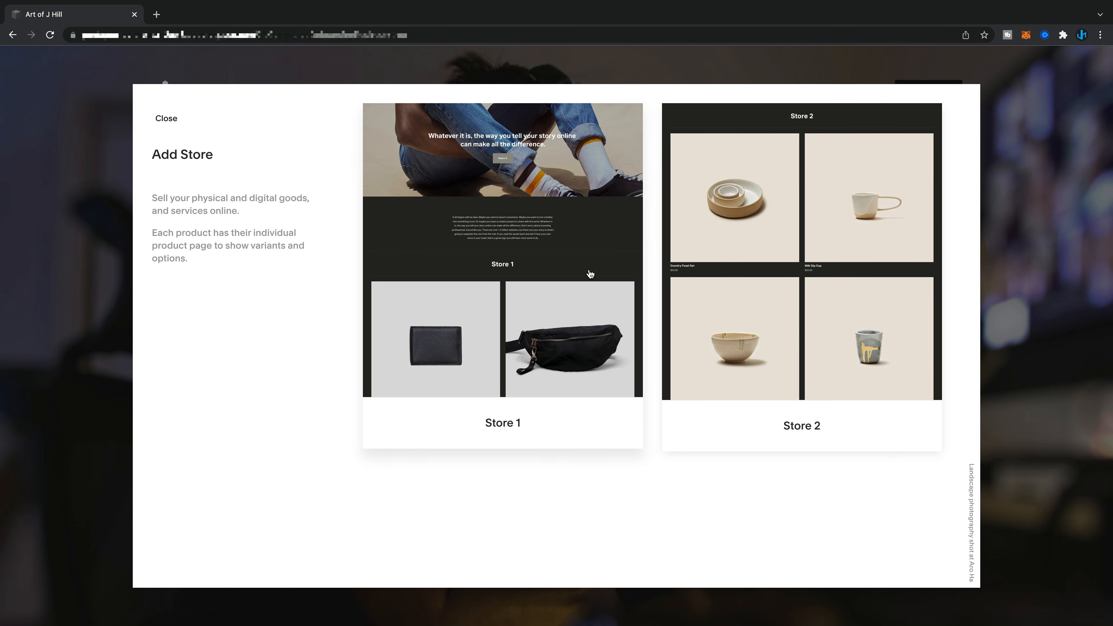
click(836, 206)
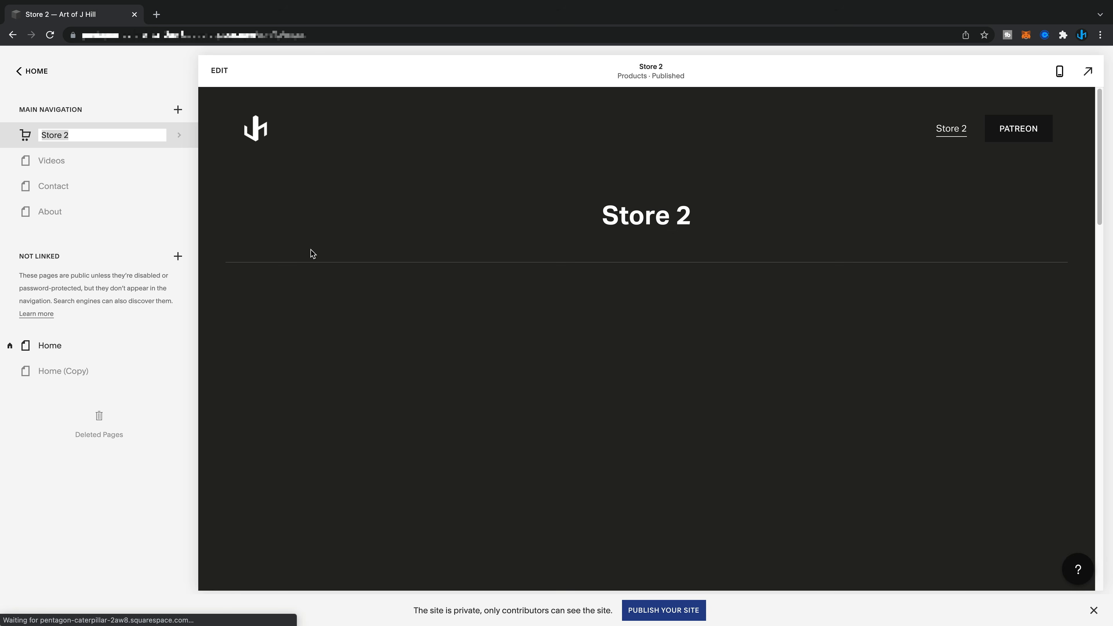
key(Return)
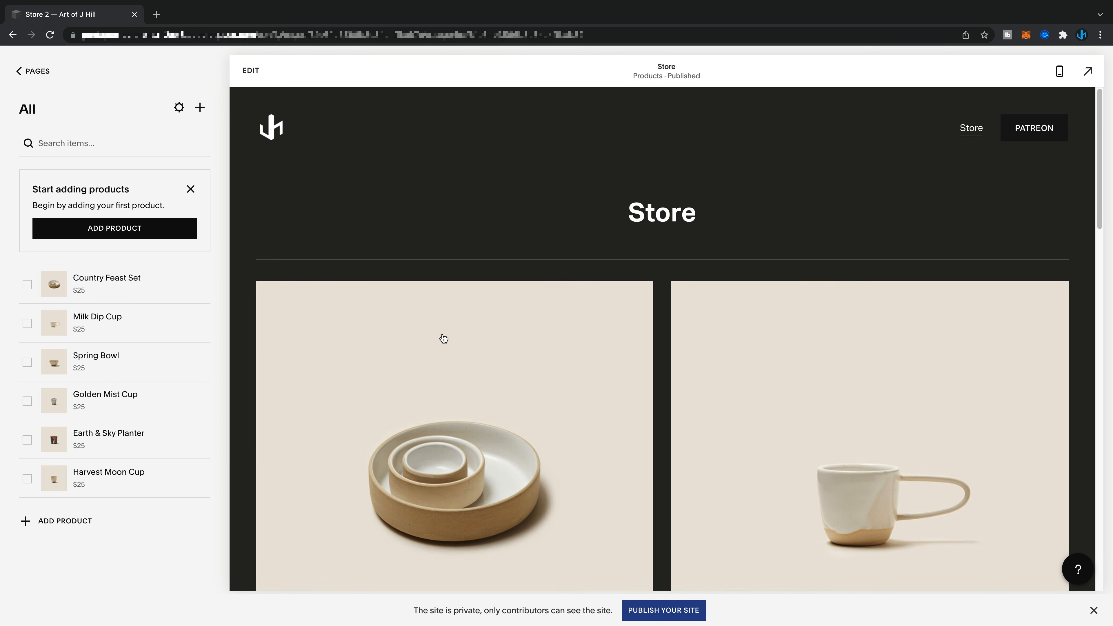
Step: Open the Country Feast Set product and choose the Wrap layout as the product detail page
scroll(438, 345, down, 5)
click(442, 360)
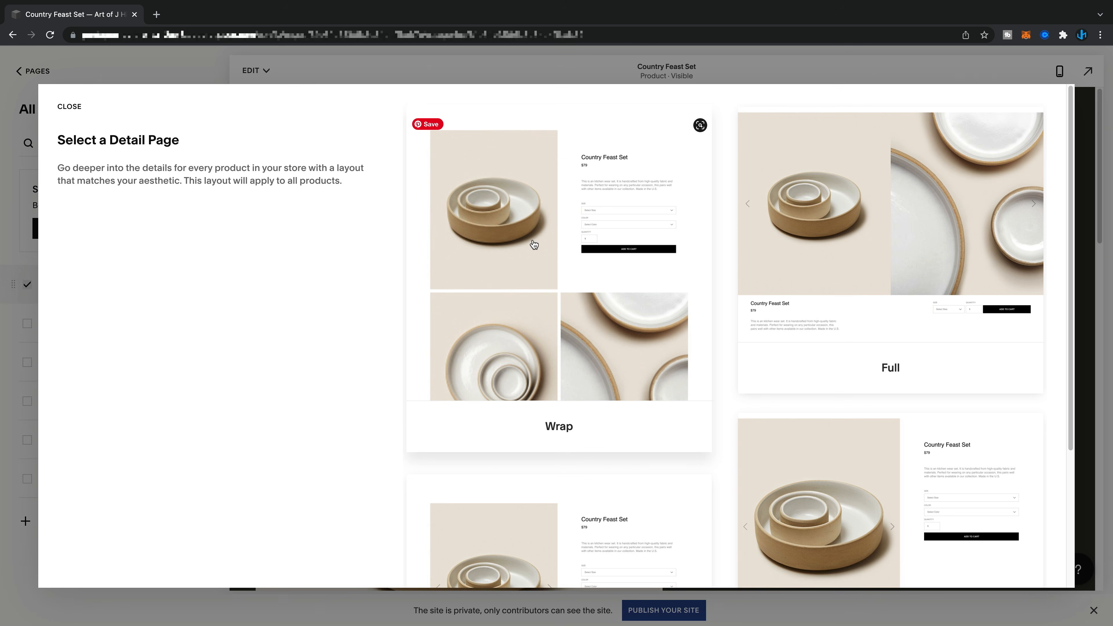
click(535, 244)
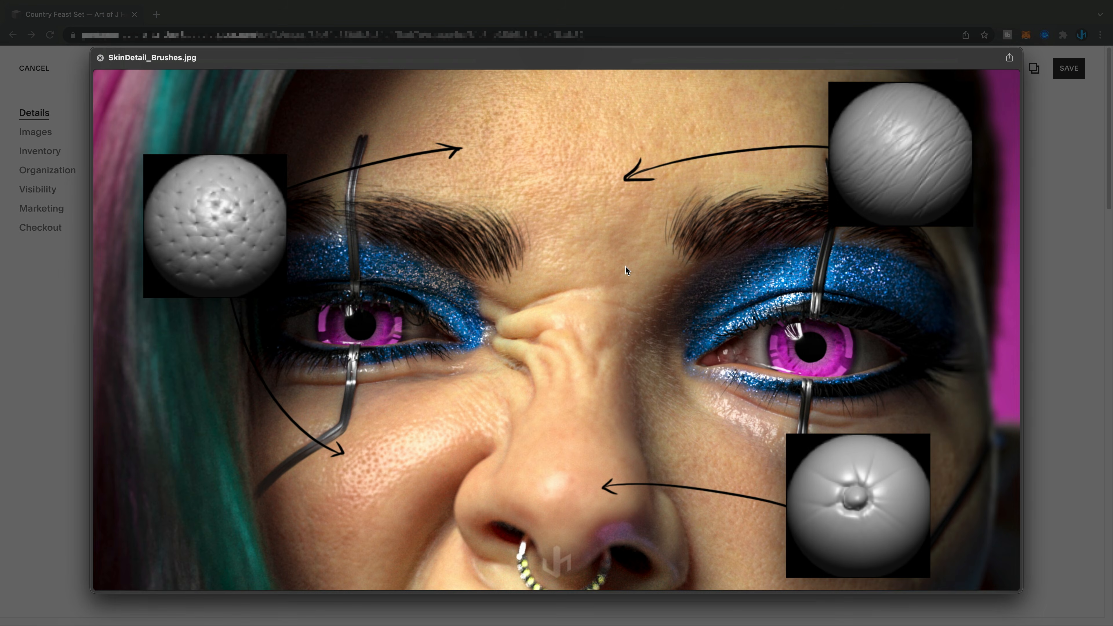
Step: Preview the SkinDetail product images and look through the Skin Detail Kit product page
key(Right)
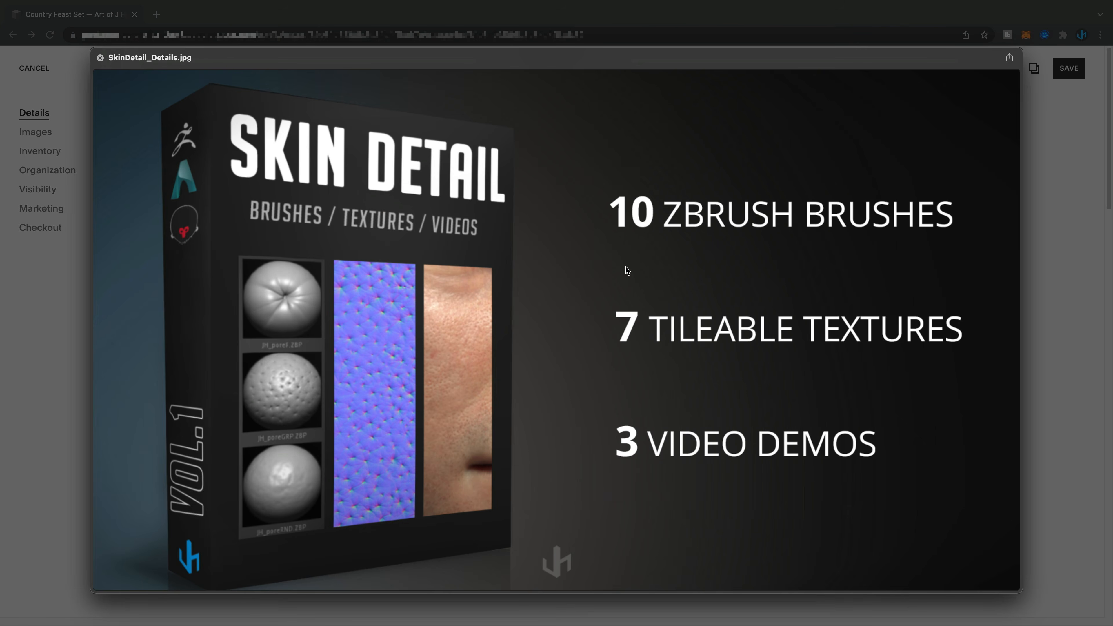
key(Right)
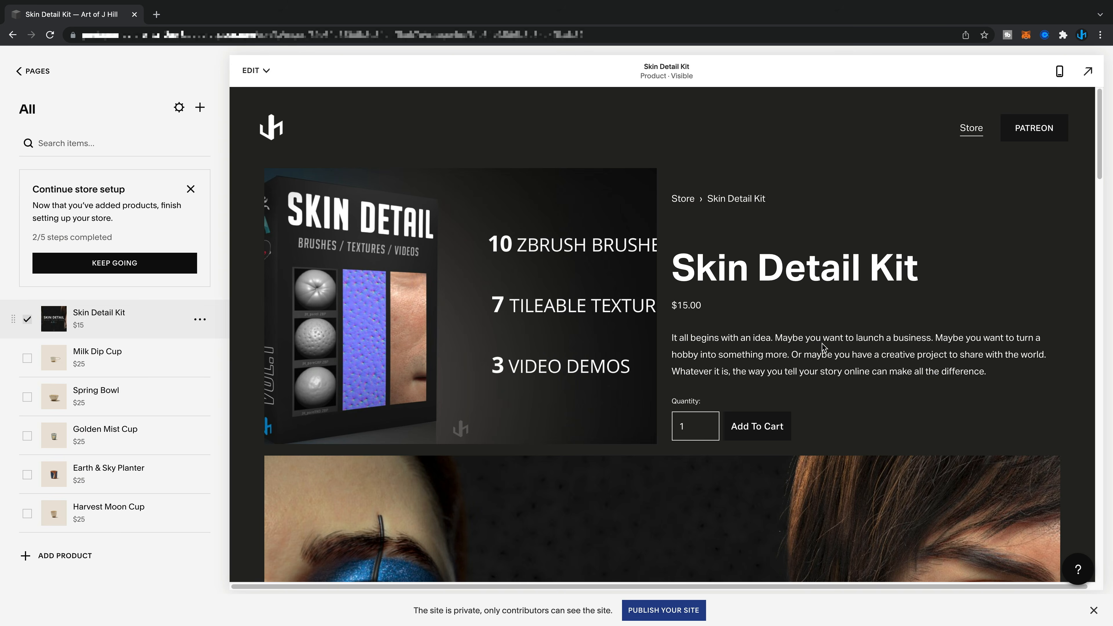
scroll(871, 347, down, 15)
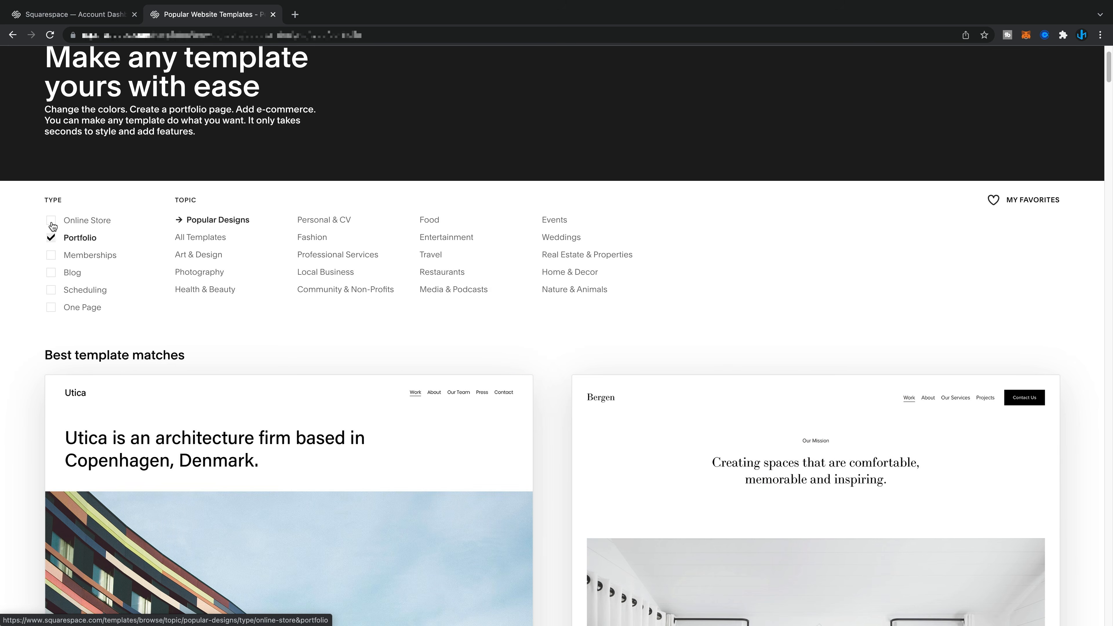
Step: Add the Online Store type to the Portfolio template filter and browse the recommended Squarespace templates
click(52, 225)
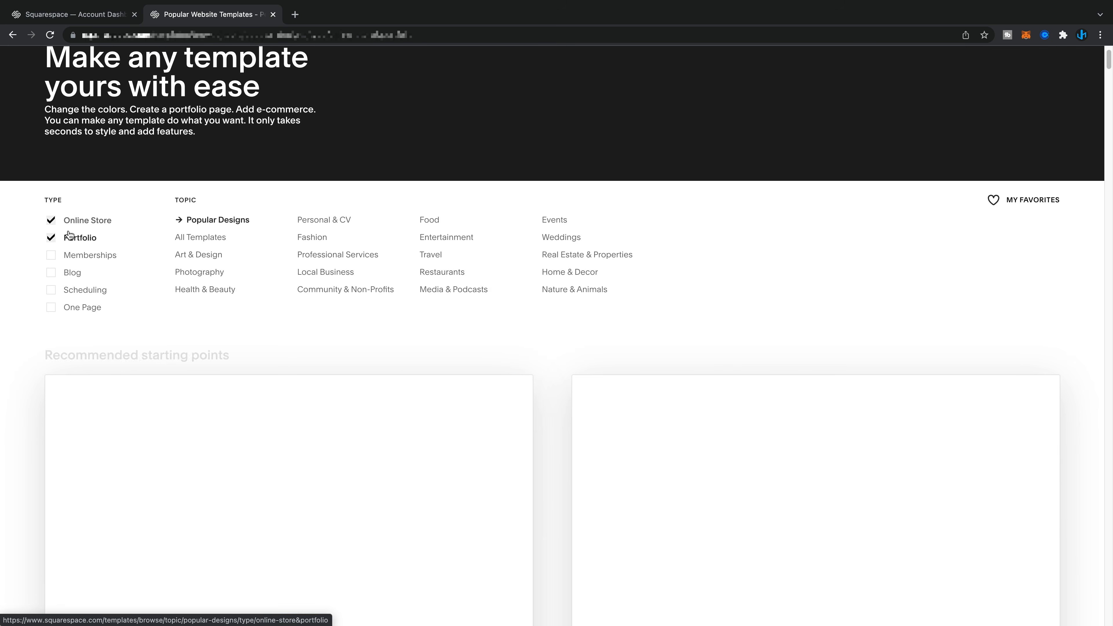
scroll(469, 287, down, 5)
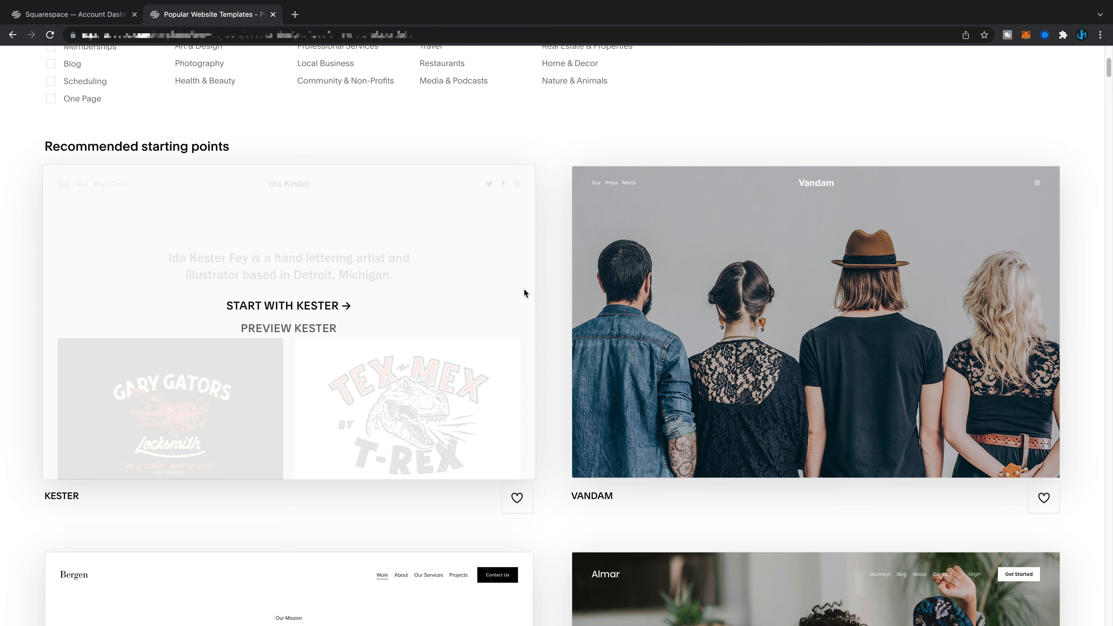
scroll(545, 279, down, 2)
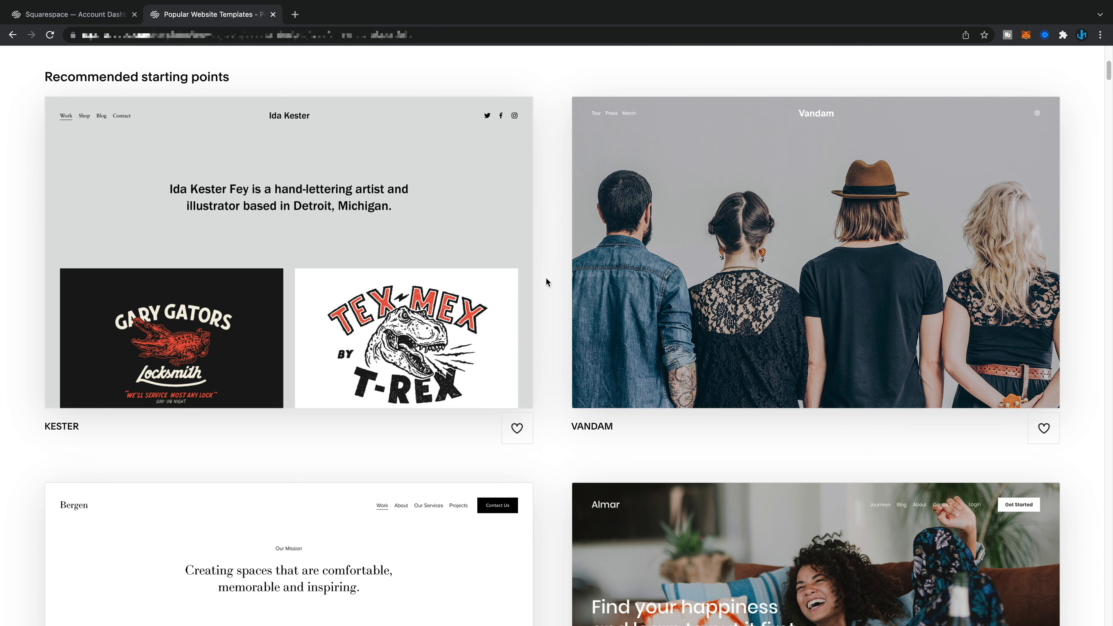
scroll(547, 281, down, 8)
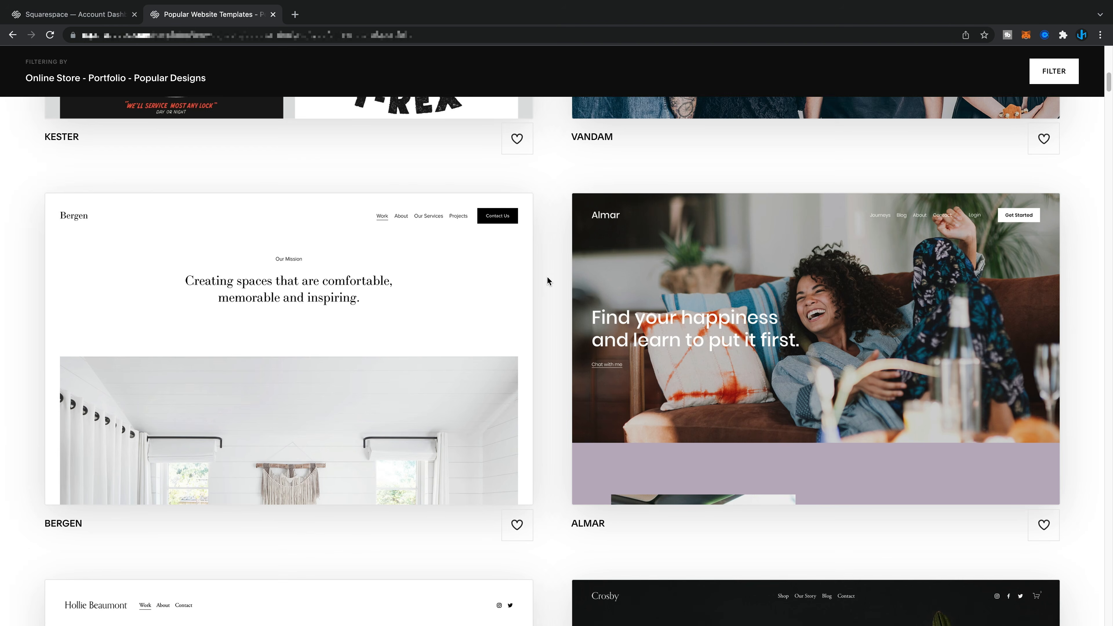
scroll(548, 277, down, 8)
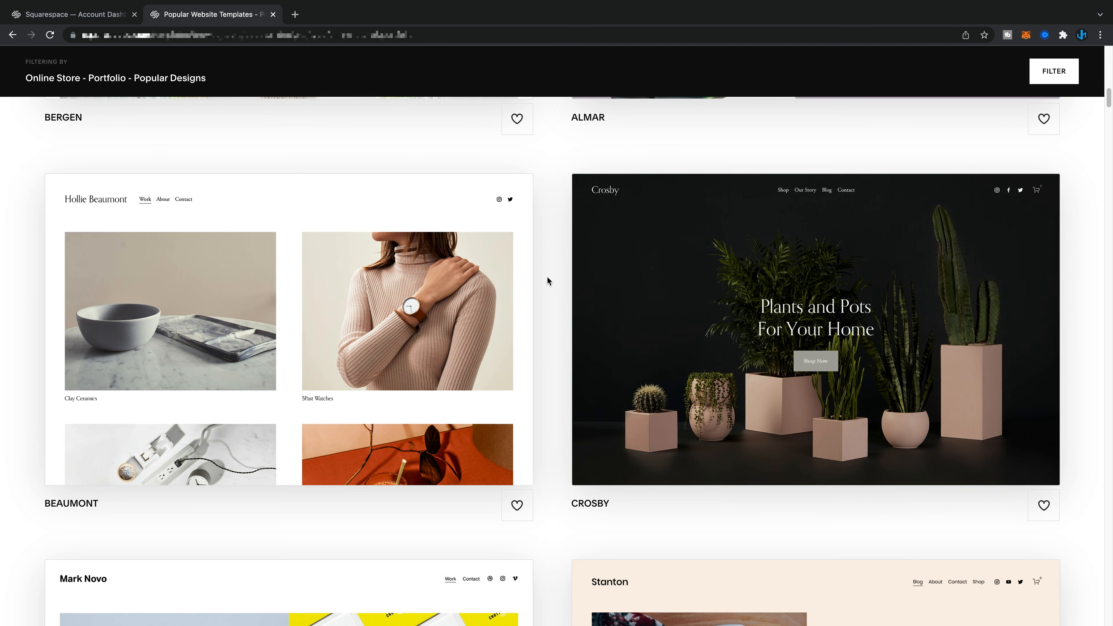
scroll(547, 281, down, 6)
scroll(410, 292, down, 3)
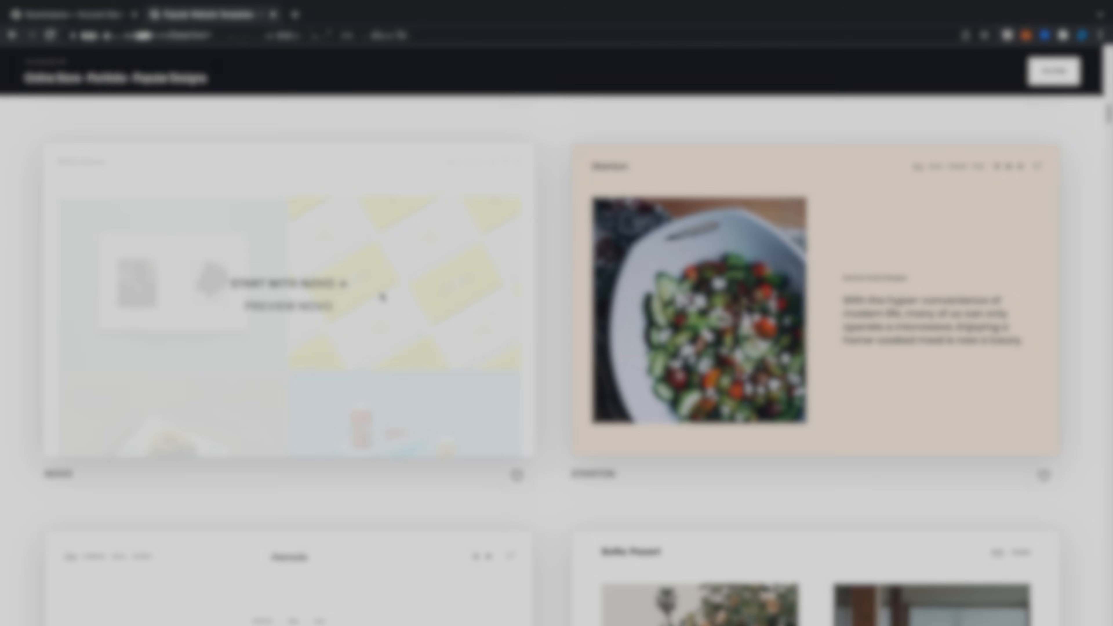
scroll(382, 297, down, 5)
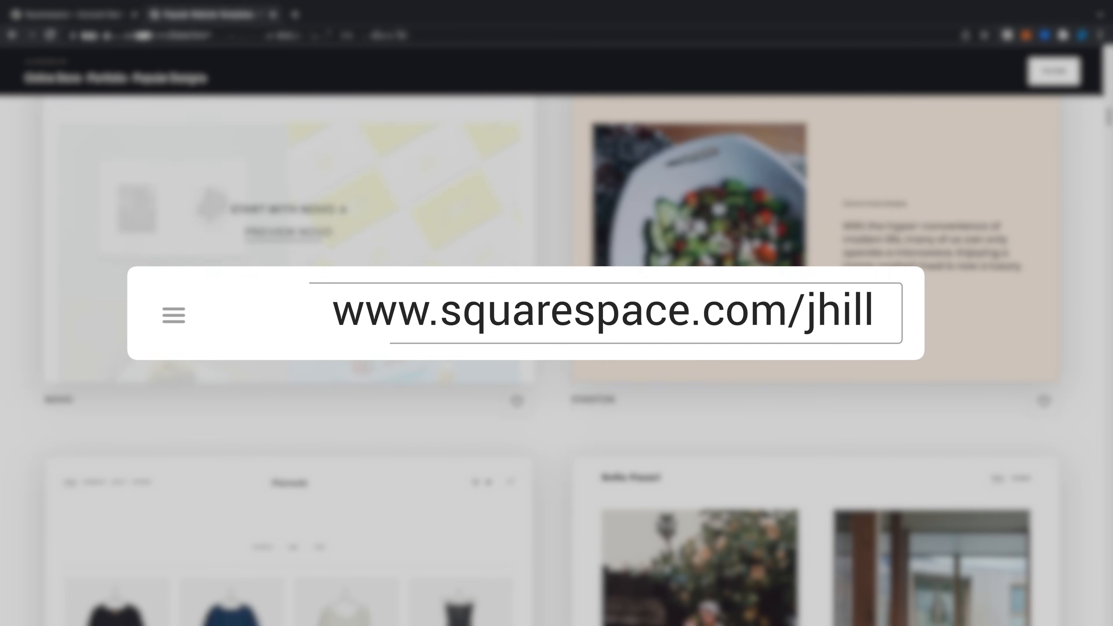
scroll(516, 266, down, 9)
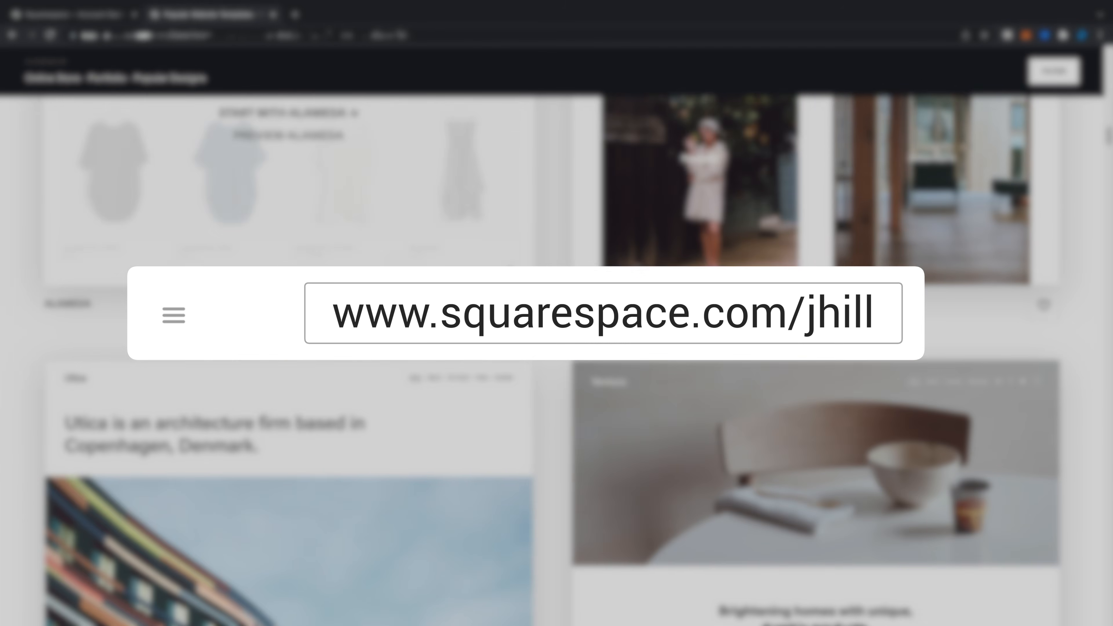
scroll(553, 359, down, 12)
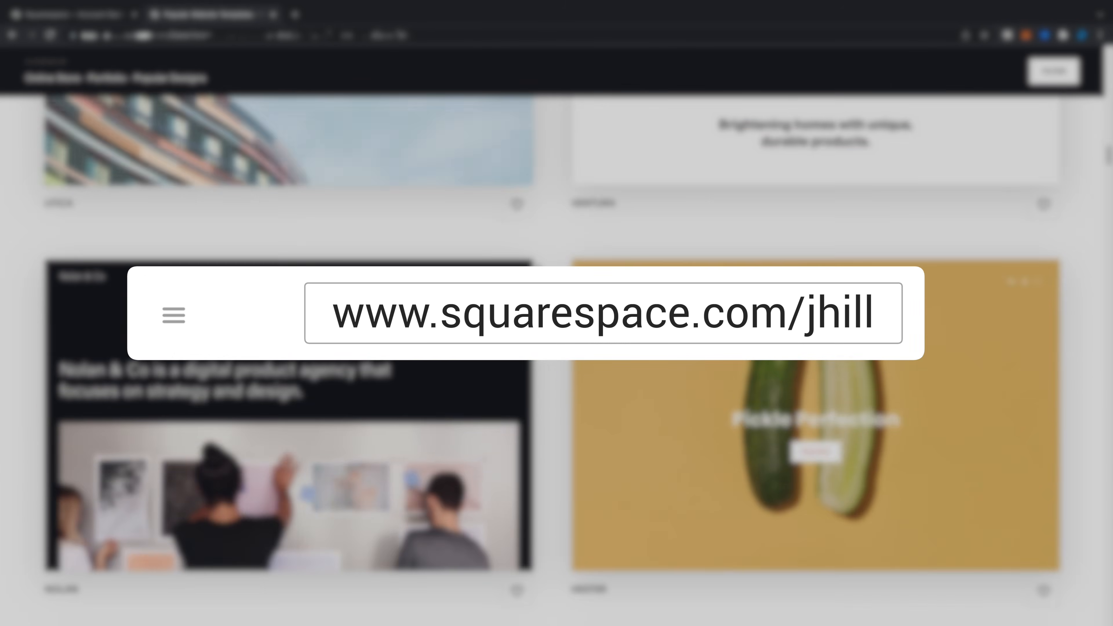
scroll(553, 358, down, 14)
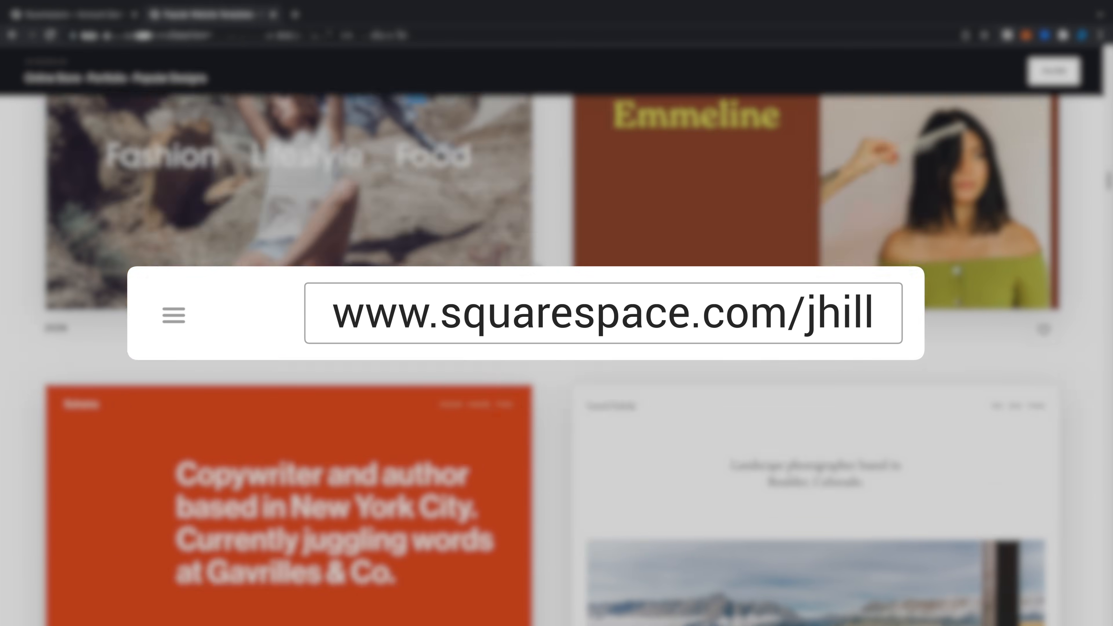
scroll(553, 358, down, 10)
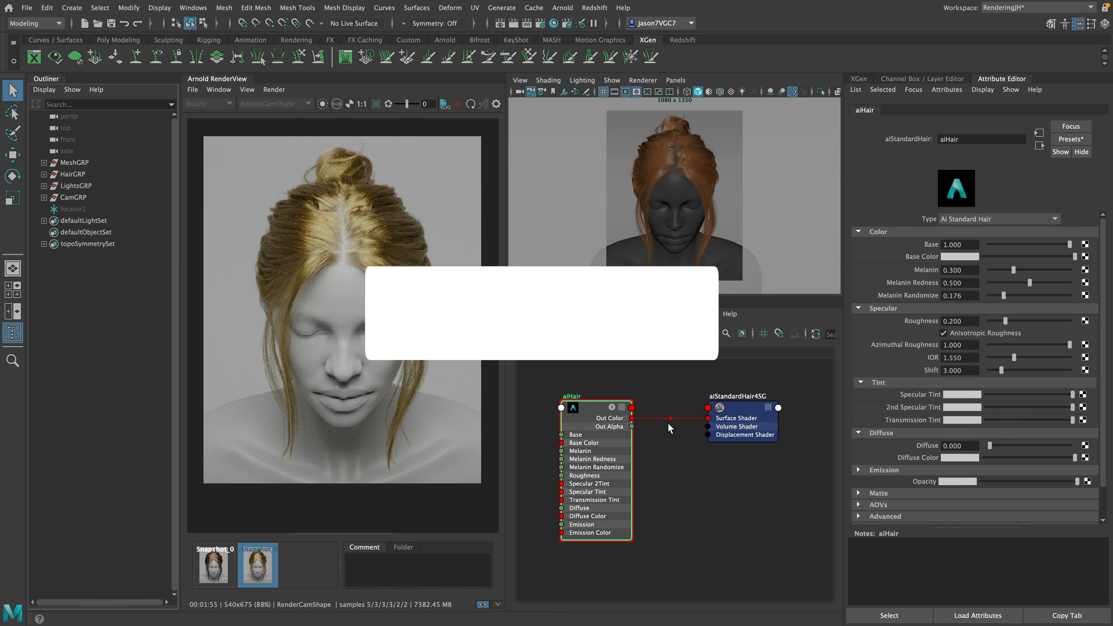
Step: Switch back to Maya and create an aiNoise node in the Hypershade graph, placed beside the aiHair node
alt+middle_drag(669, 485, 740, 472)
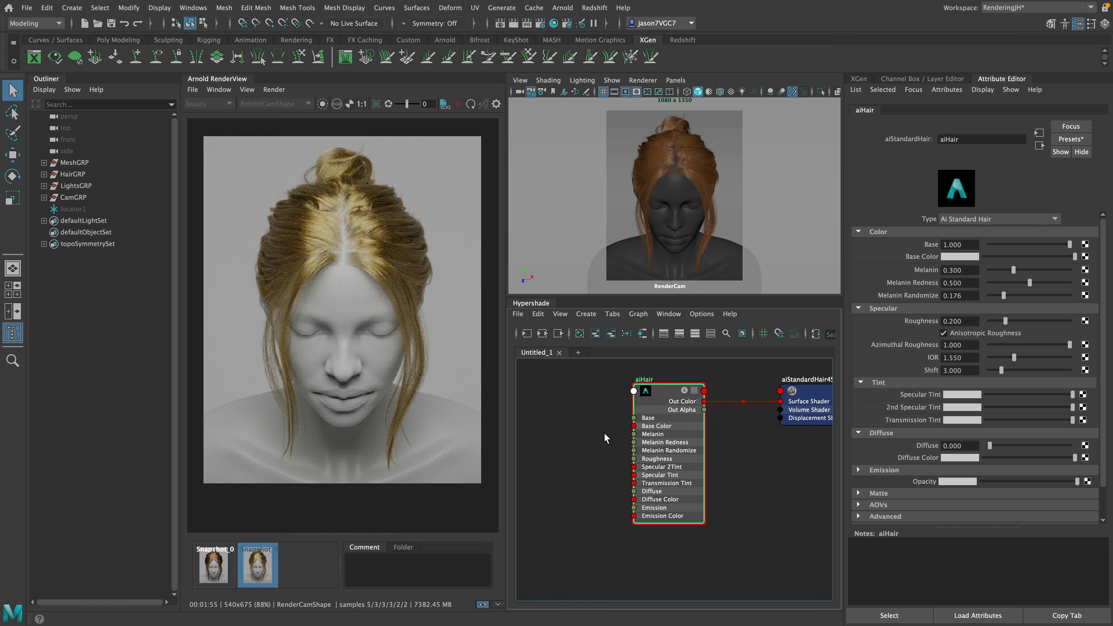
scroll(602, 436, down, 3)
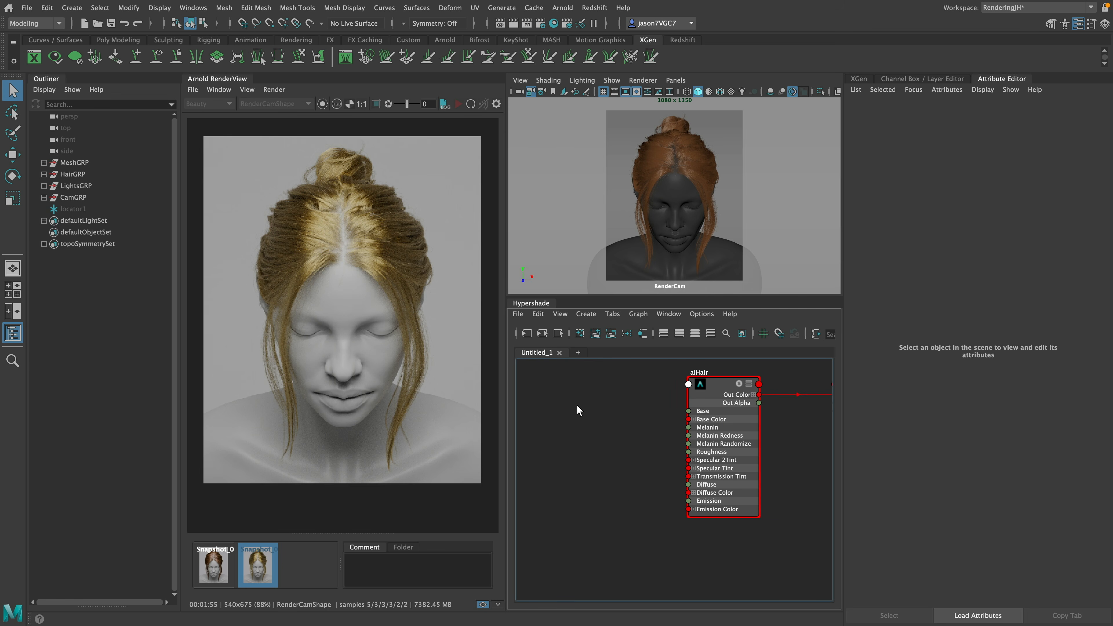
key(Tab)
text(aino)
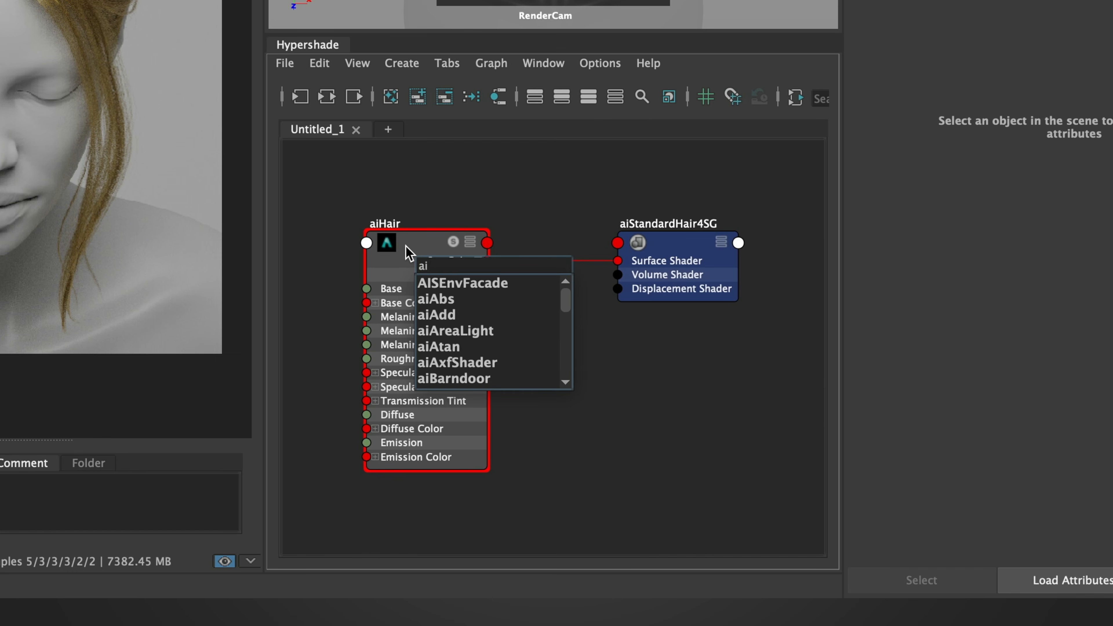
key(Down)
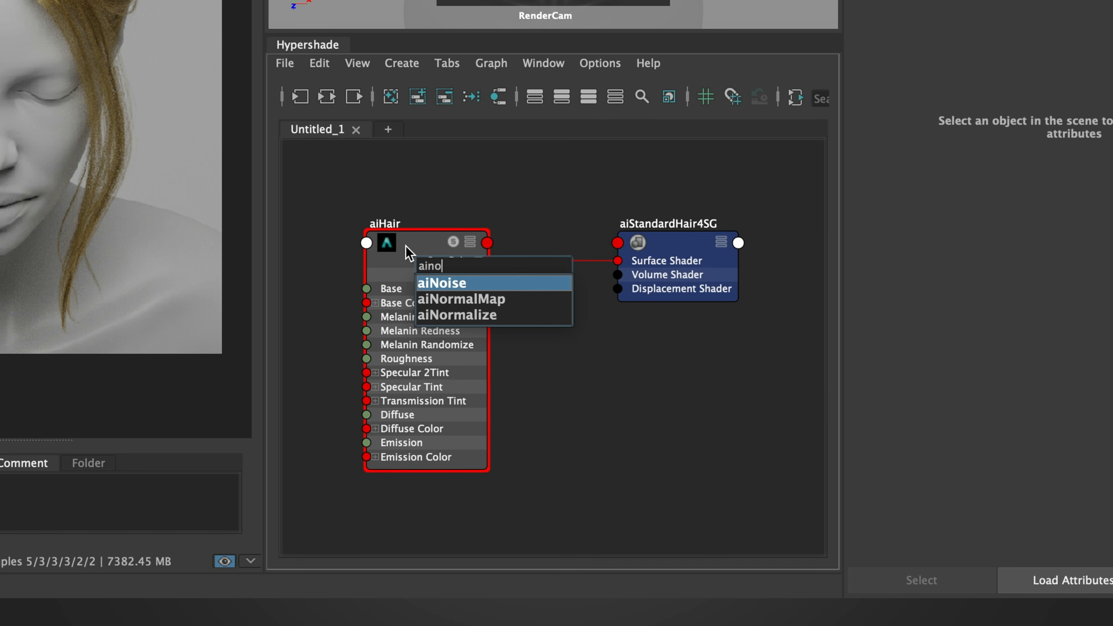
key(Return)
drag(472, 333, 420, 292)
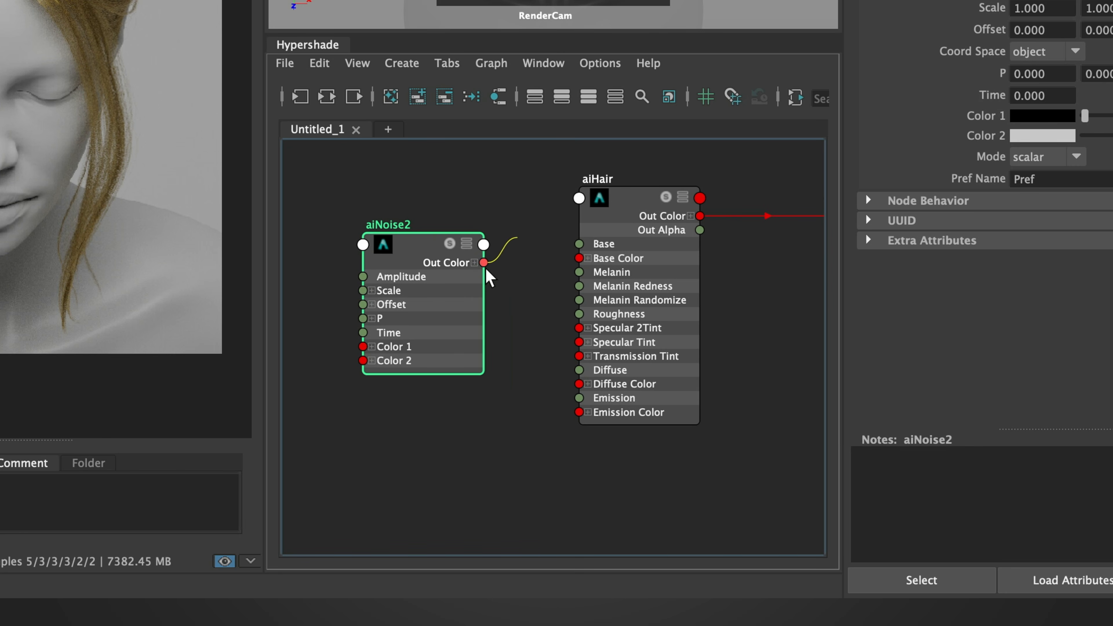
Step: Expand the noise node's Out Color channels and connect Out Color R to the Melanin input of aiHair
click(474, 262)
drag(466, 282, 456, 235)
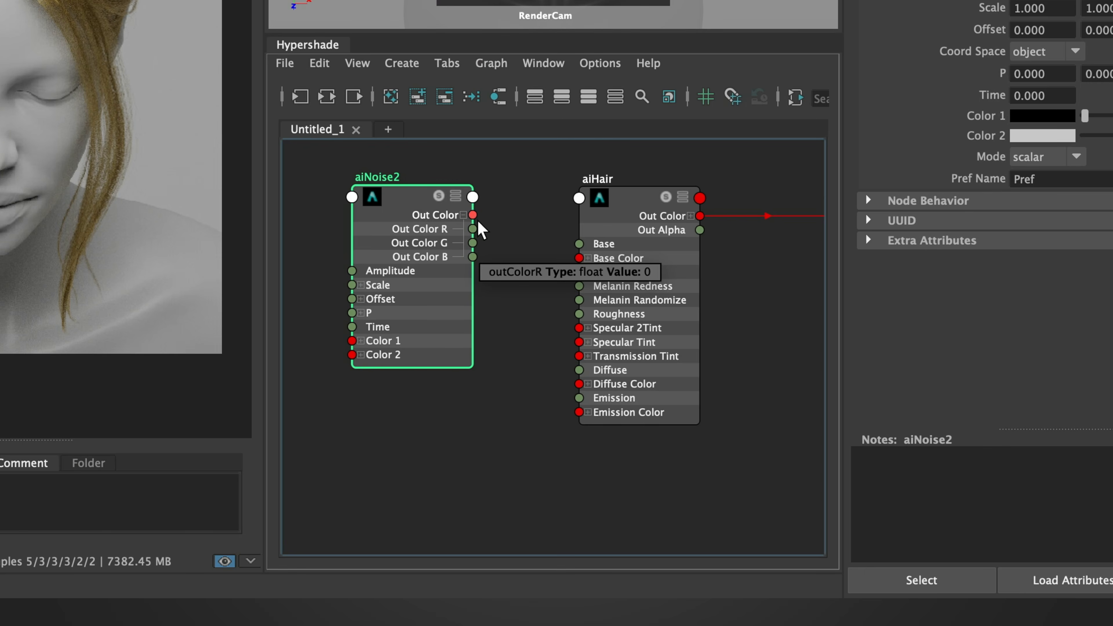
drag(412, 209, 429, 214)
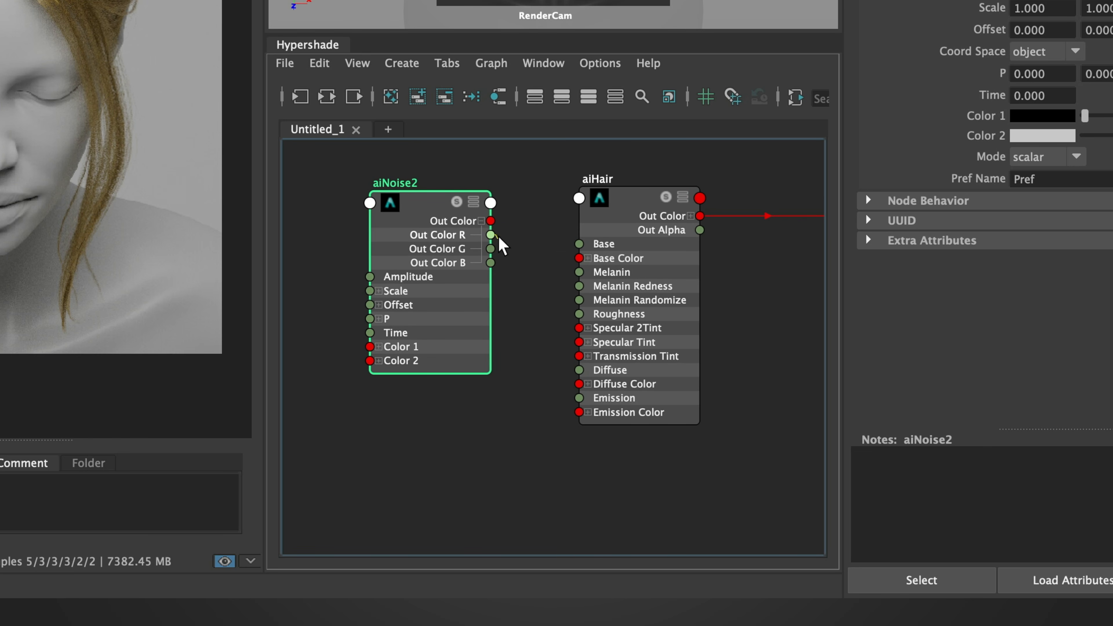
drag(494, 243, 579, 272)
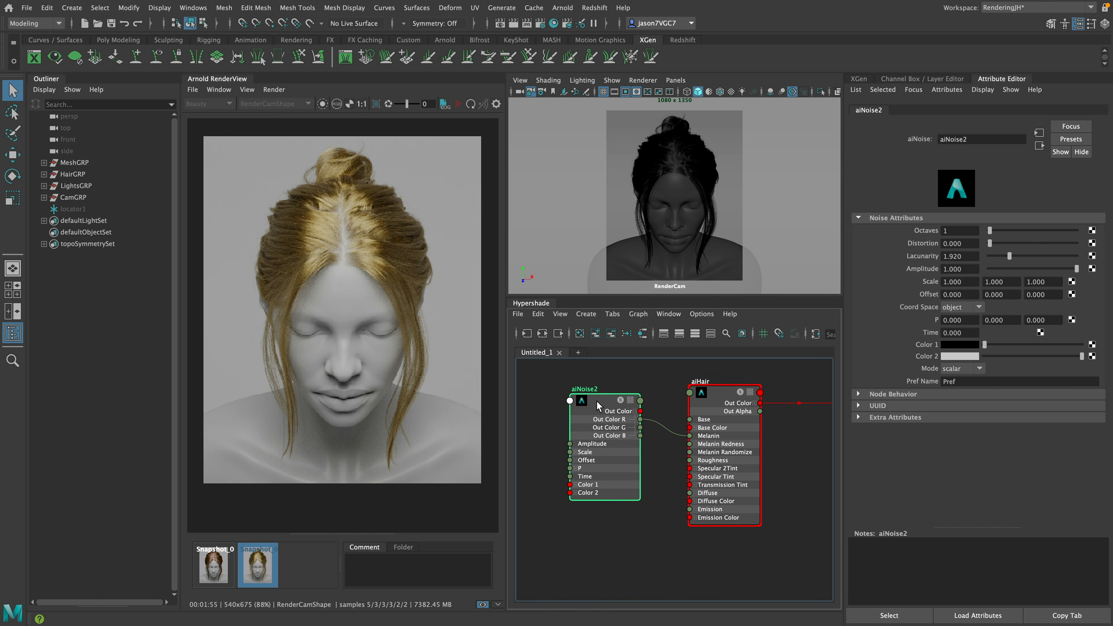
click(247, 90)
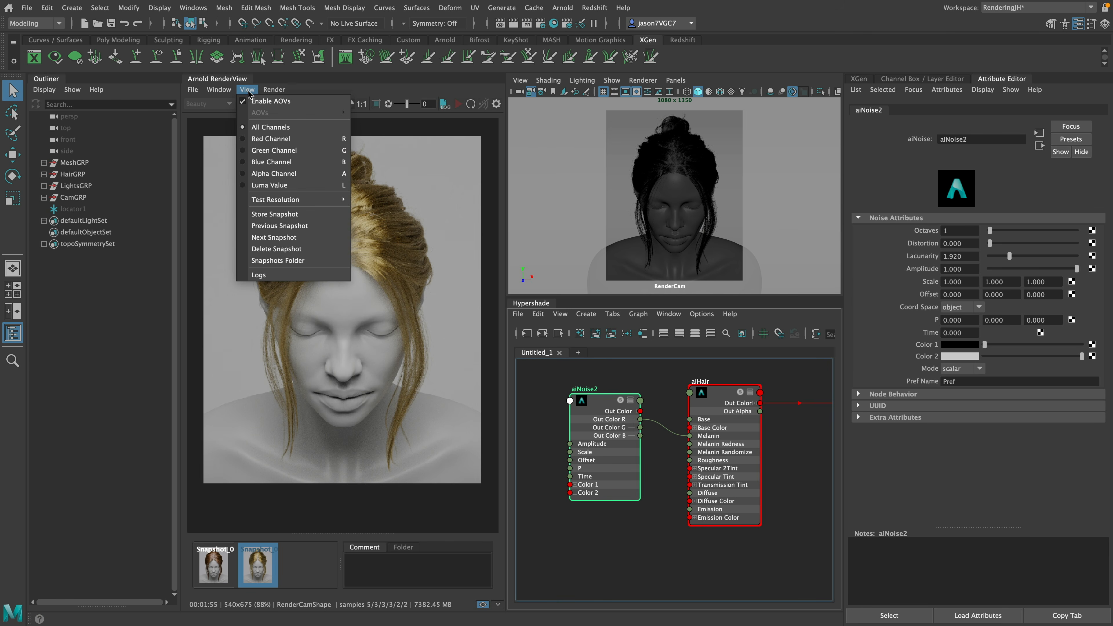
click(248, 90)
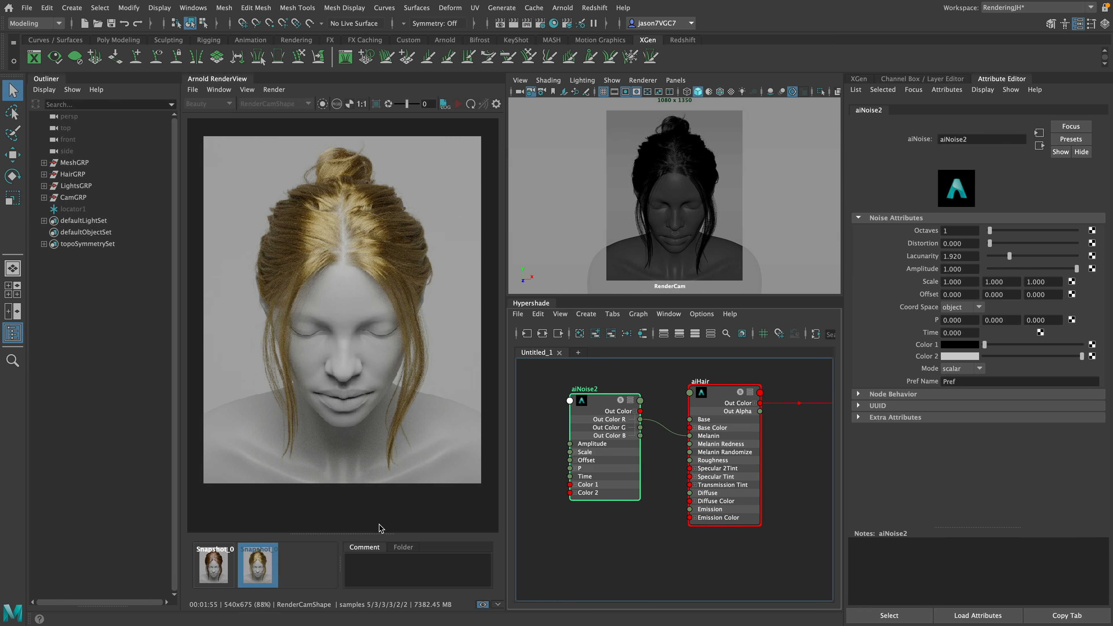
Step: Resume the live Arnold render and isolate the selected noise shader on the hair using the Isolate Selected debug shading
click(261, 561)
click(457, 105)
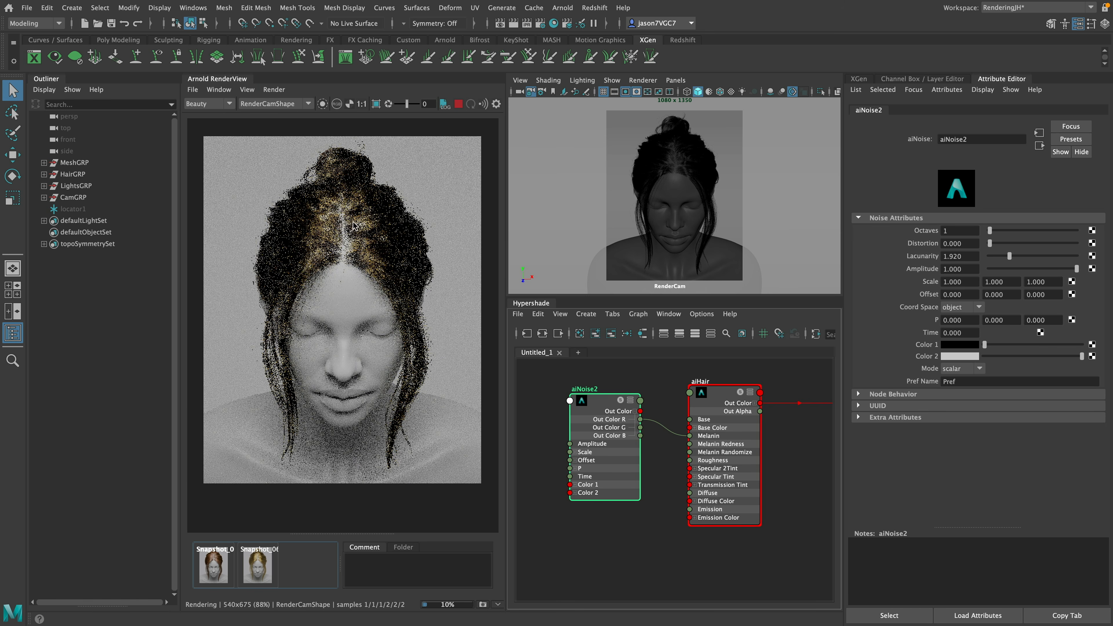
click(248, 89)
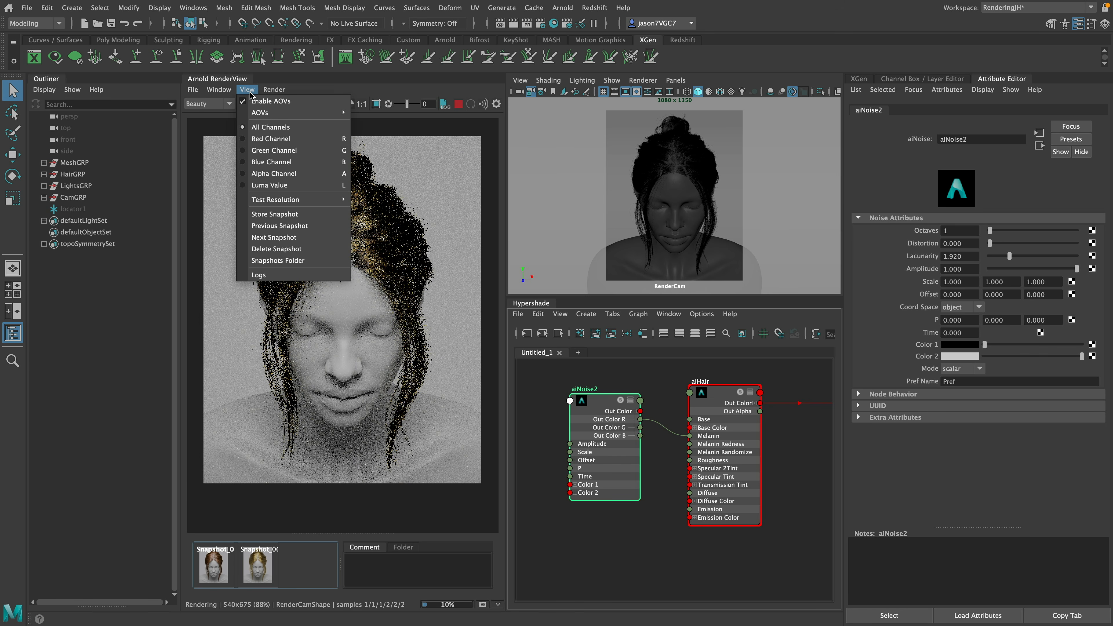
mouse_move(270, 91)
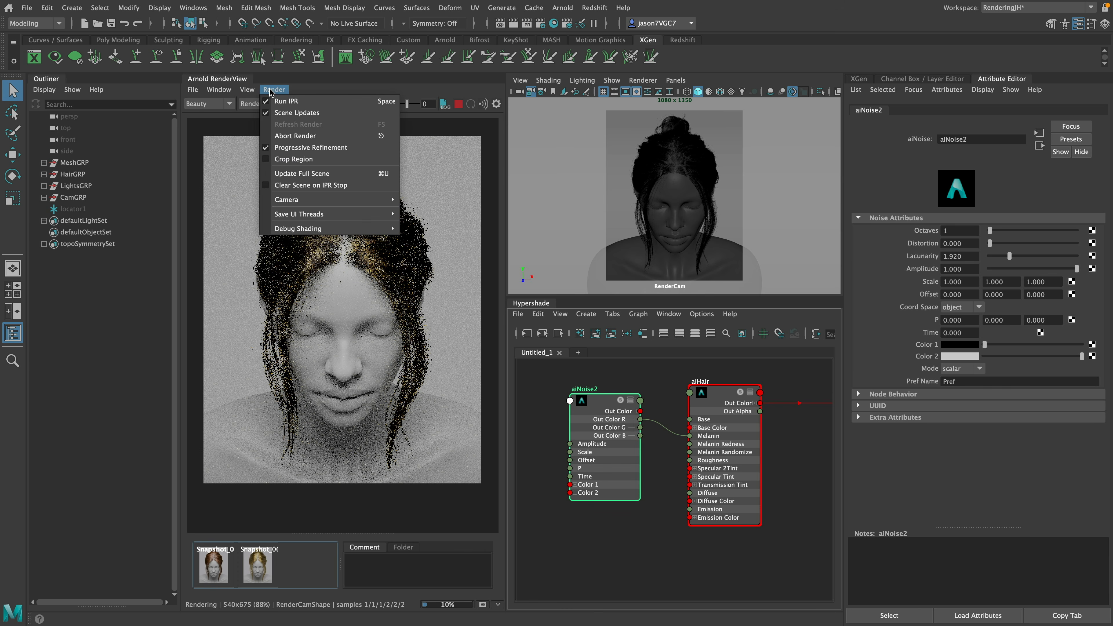
mouse_move(321, 230)
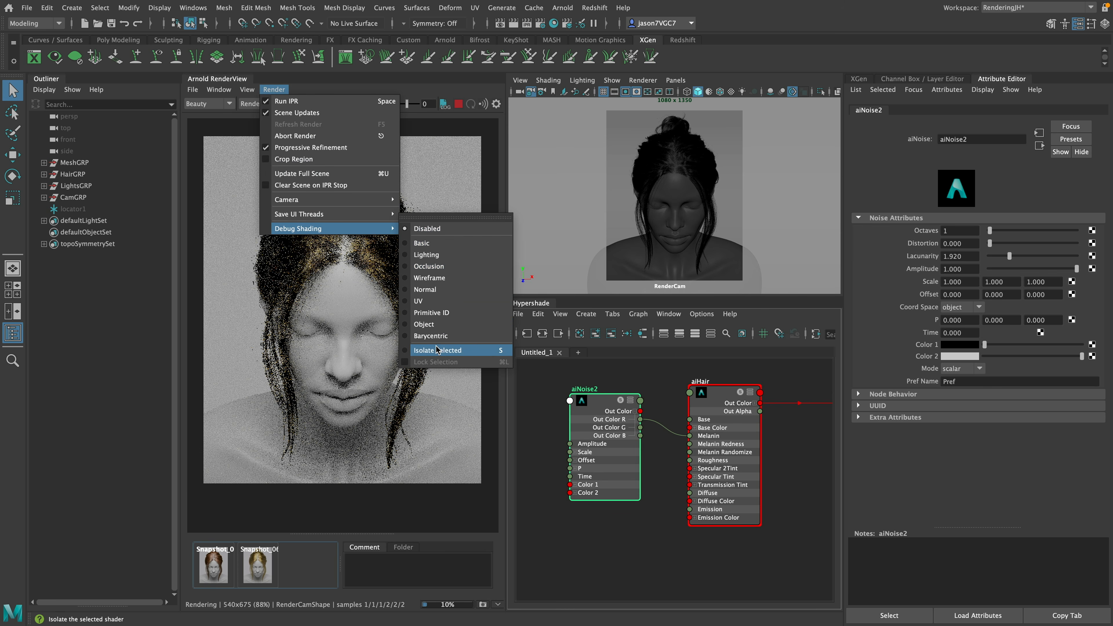
click(458, 353)
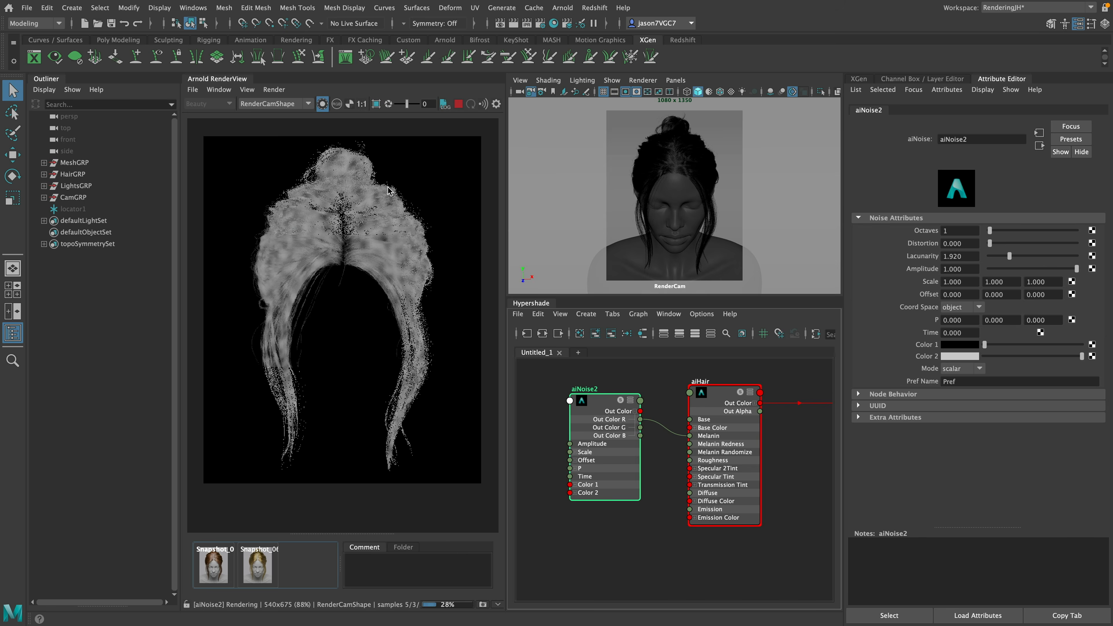
scroll(333, 237, up, 4)
scroll(363, 253, down, 2)
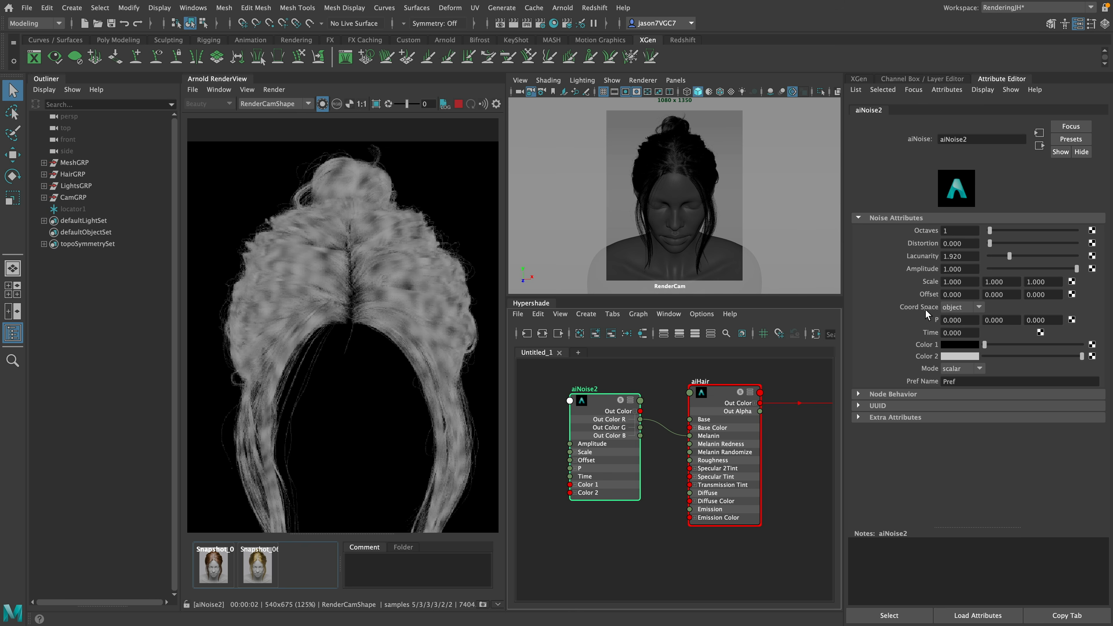
Step: Configure the aiNoise texture with Coord Space uv, Scale 10 on all three axes, Octaves 8 and Lacunarity 1.000
click(966, 315)
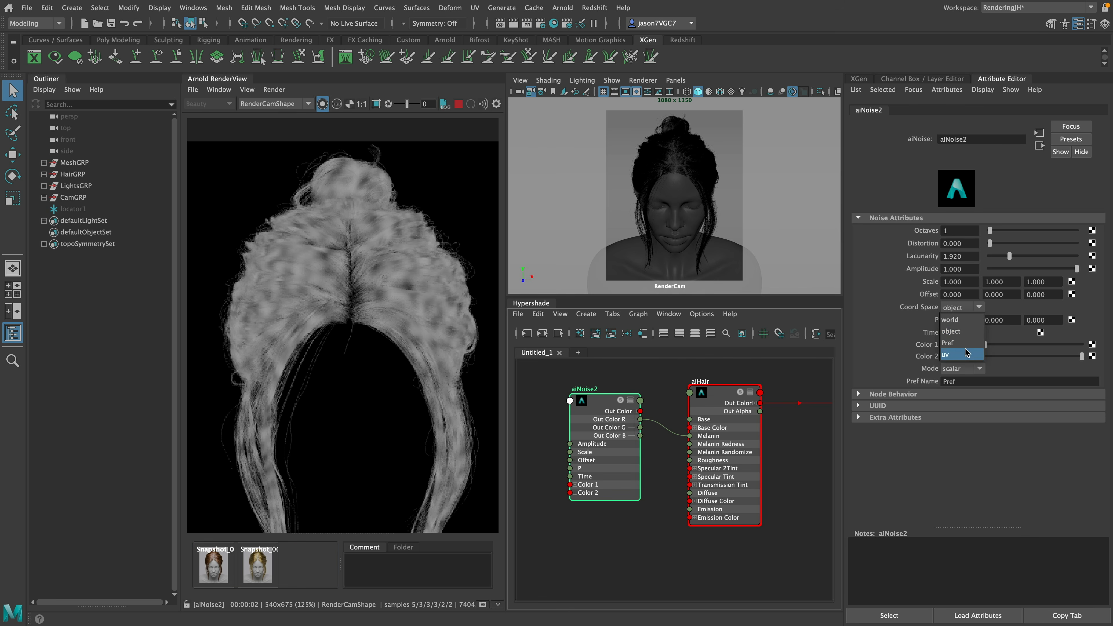
click(958, 355)
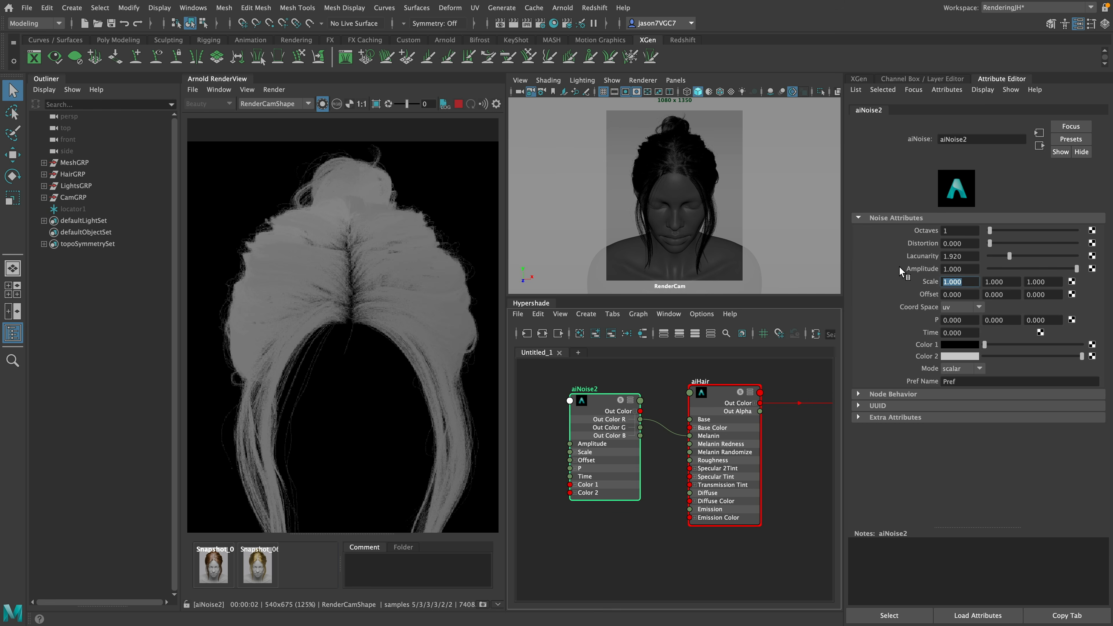
key(Tab)
text(10)
key(Tab)
text(10)
key(Return)
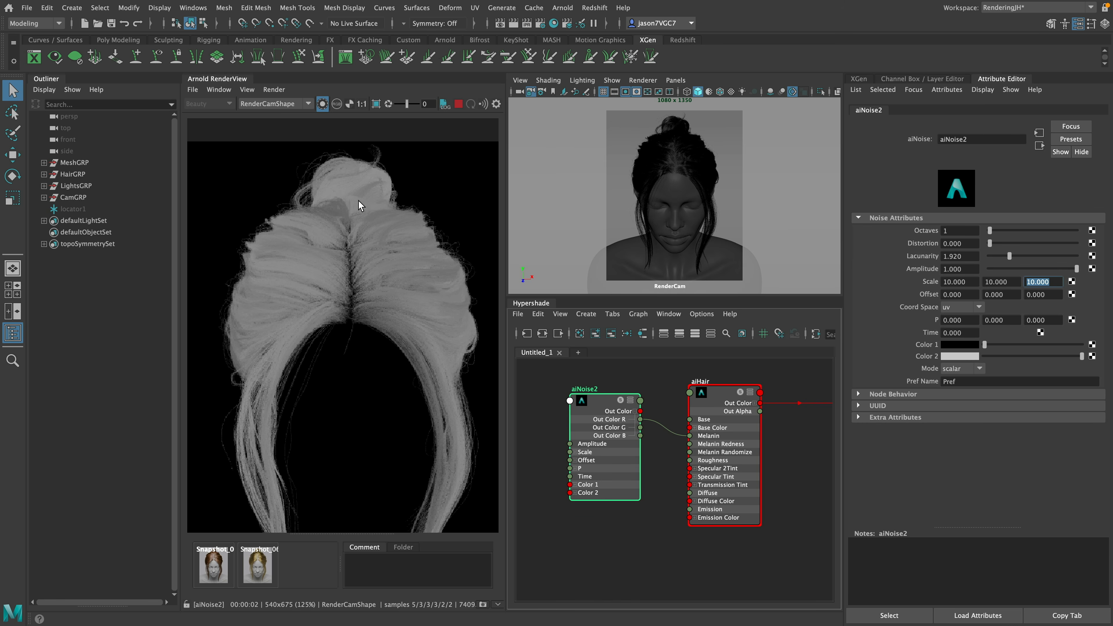
drag(991, 230, 1090, 231)
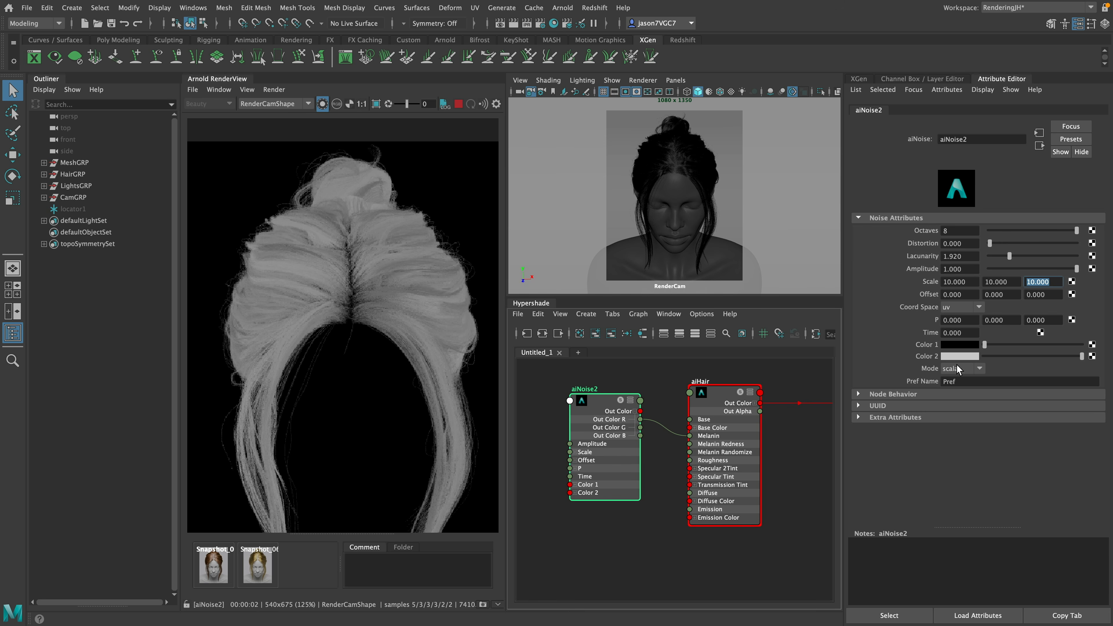
drag(1009, 256, 971, 259)
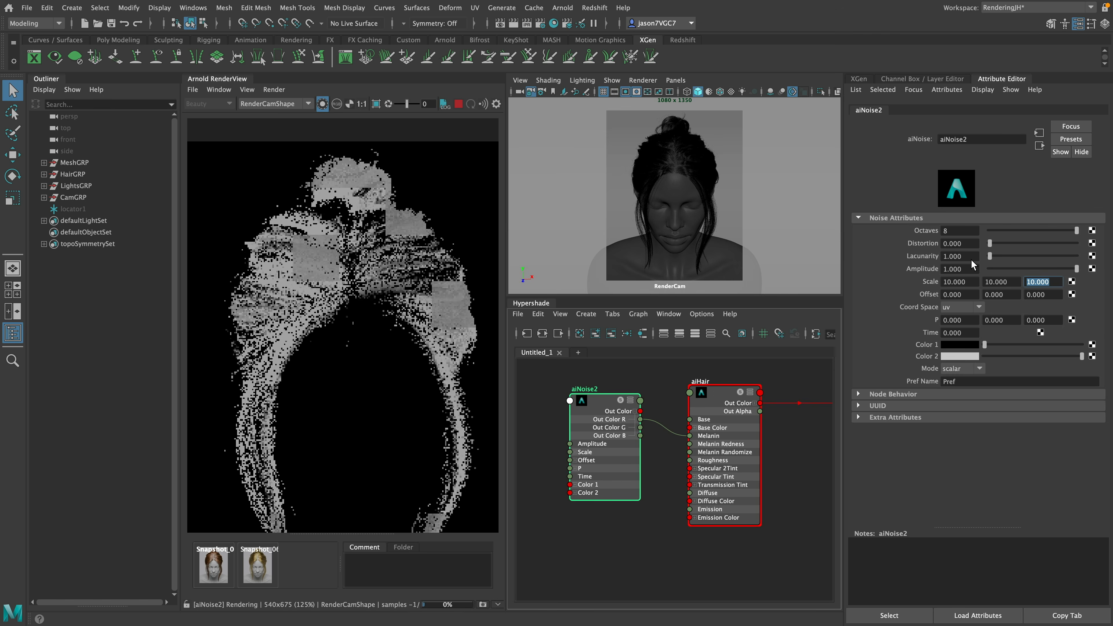
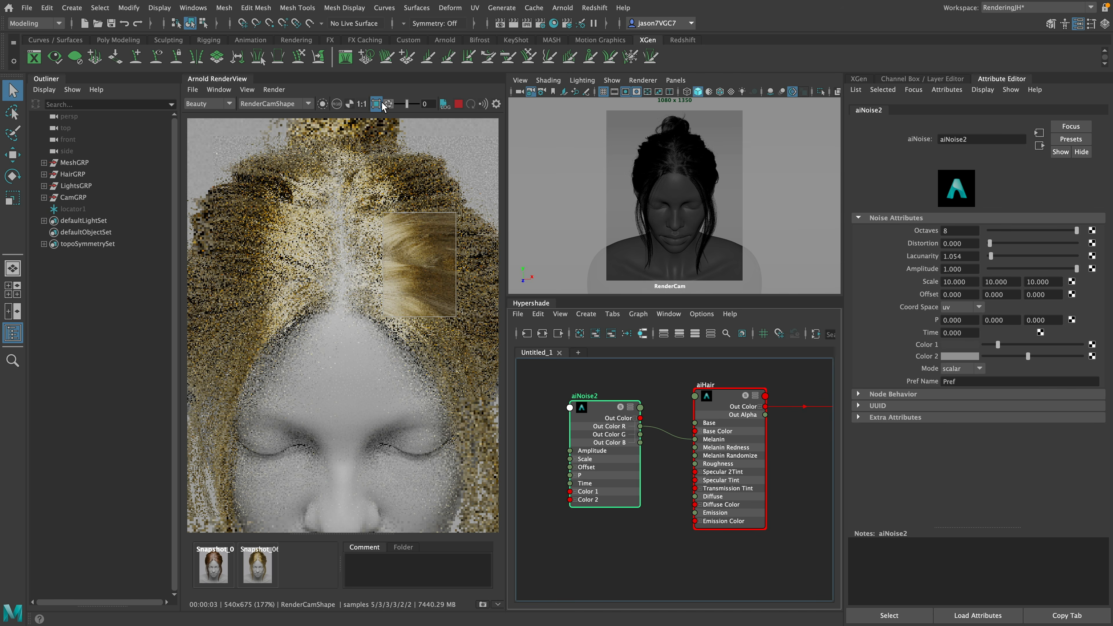
Step: Turn off the render crop region to render the full frame, and store the finished render as a snapshot
click(376, 104)
scroll(355, 368, down, 2)
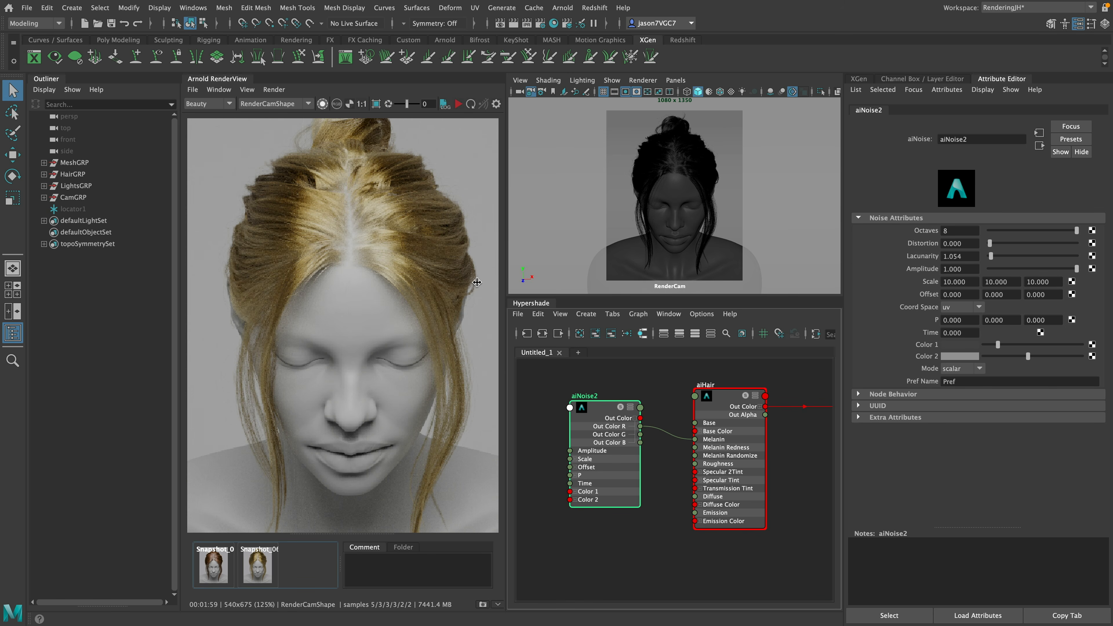
click(483, 604)
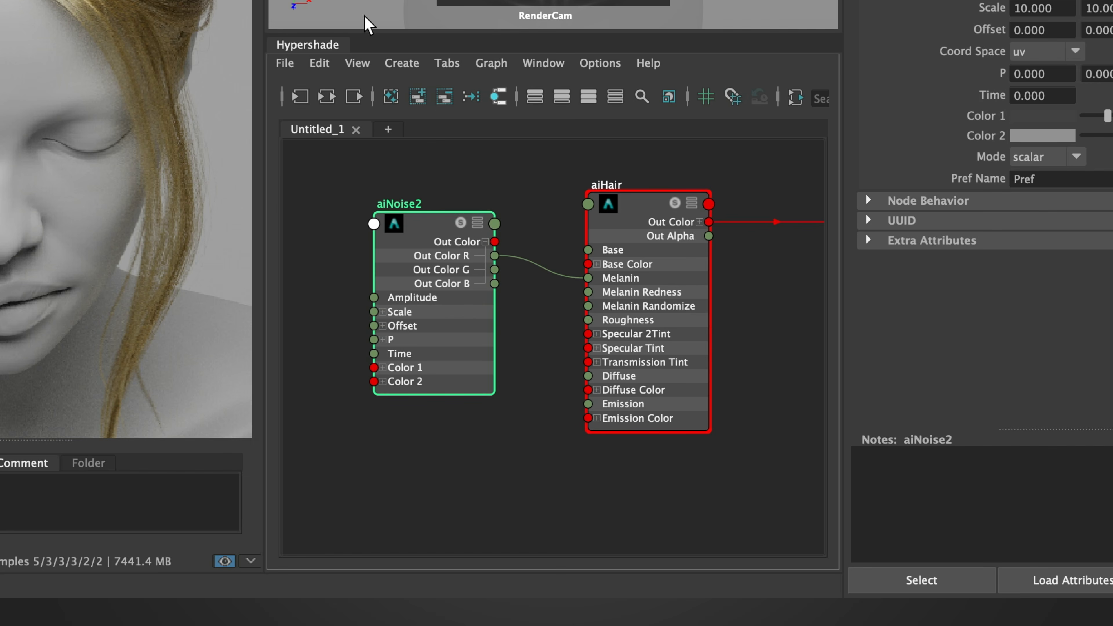
Step: Move the noise's Out Color R connection from Melanin to Melanin Redness on aiHair and place the noise node lower in the graph
alt+middle_drag(510, 429, 491, 397)
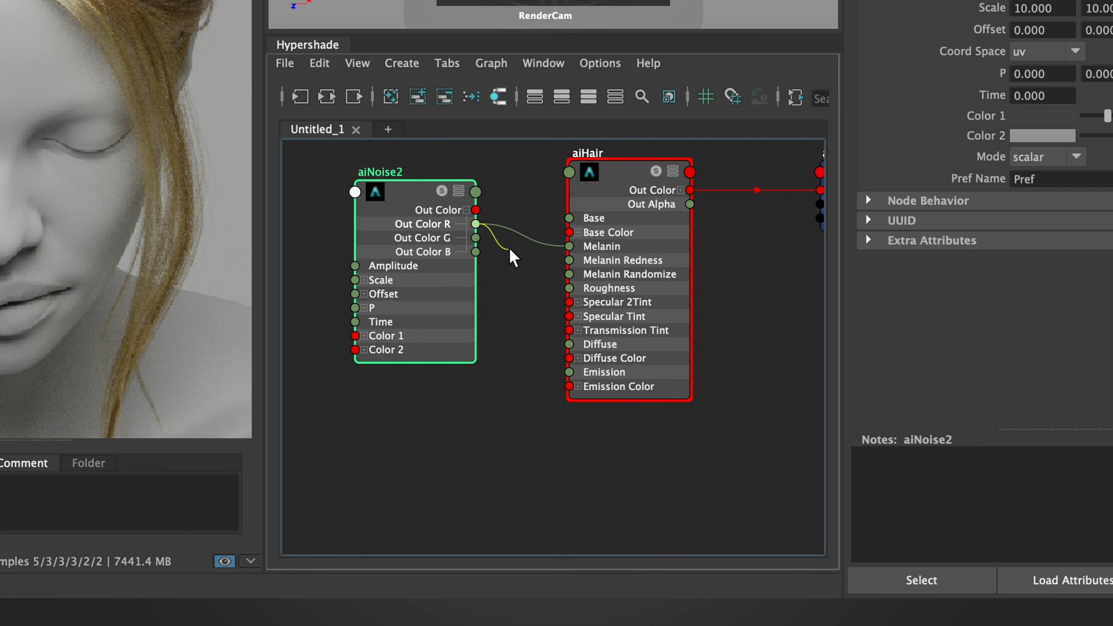
drag(513, 257, 569, 265)
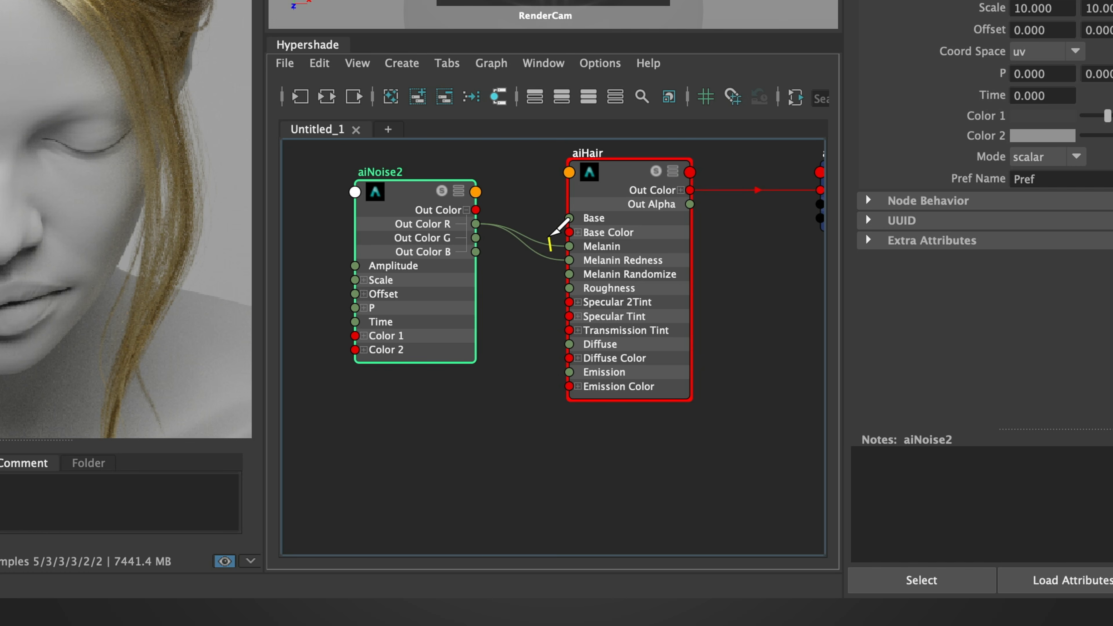
drag(471, 218, 458, 296)
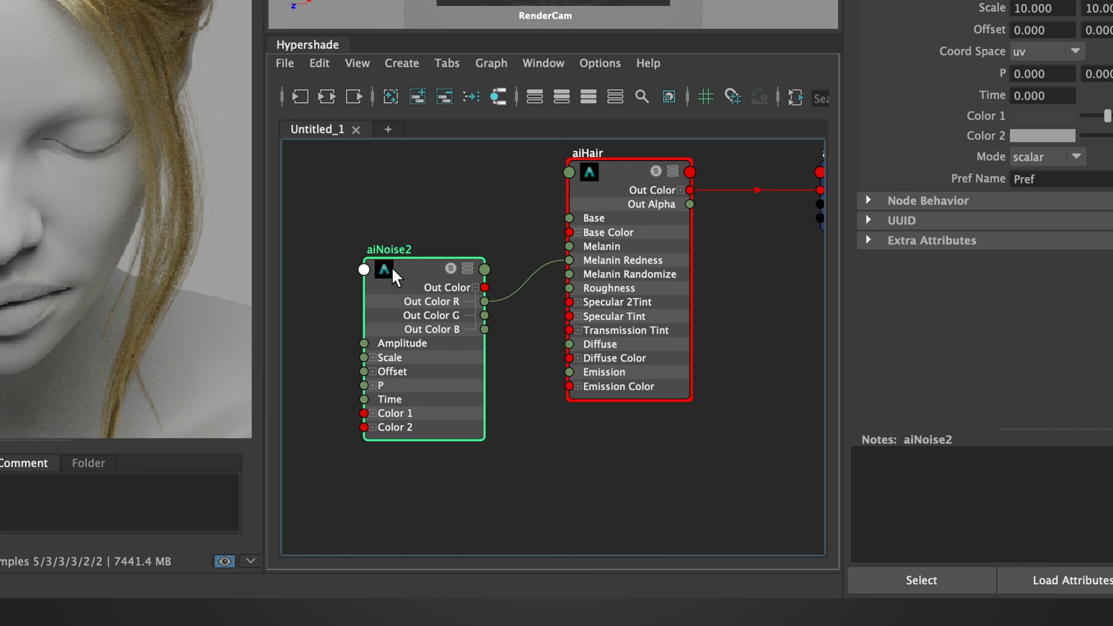
drag(396, 276, 394, 302)
Step: Create an aiRampRgb node above the noise node and connect its Out Color R to the Melanin input of aiHair
click(410, 184)
key(Tab)
text(ai)
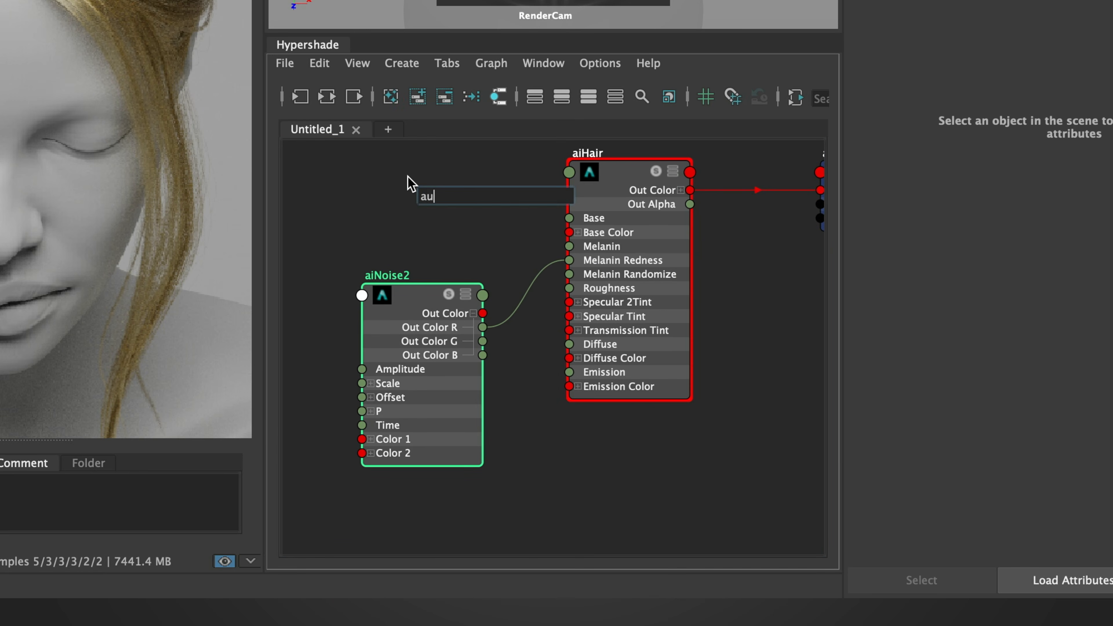
text(ra)
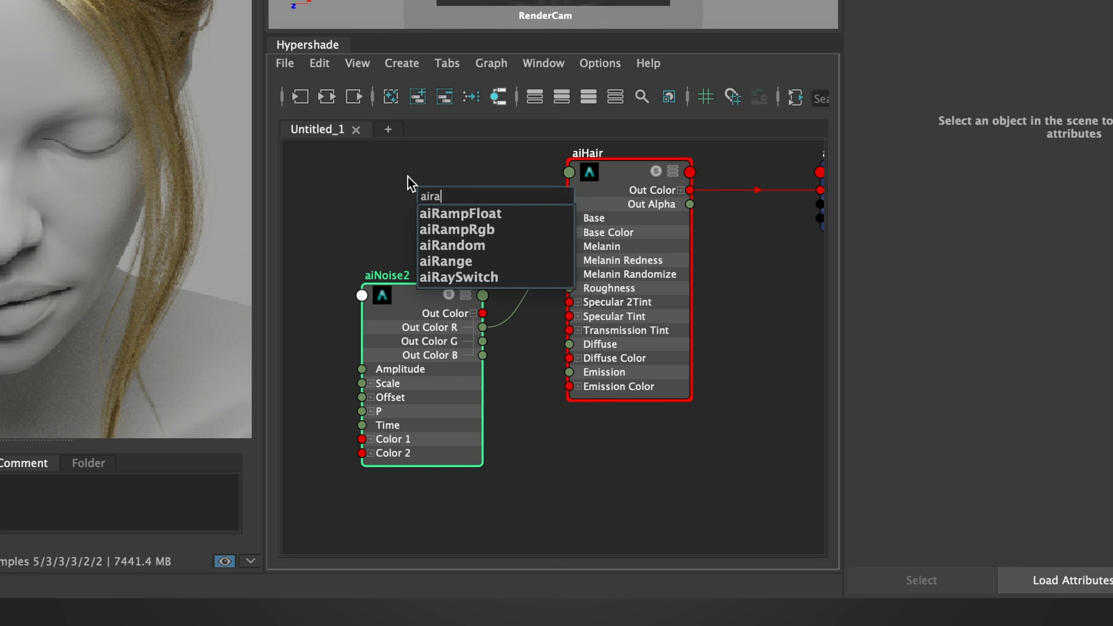
key(Down)
key(Down)
key(Return)
drag(470, 200, 409, 188)
alt+middle_drag(396, 201, 395, 258)
drag(395, 258, 408, 206)
click(466, 235)
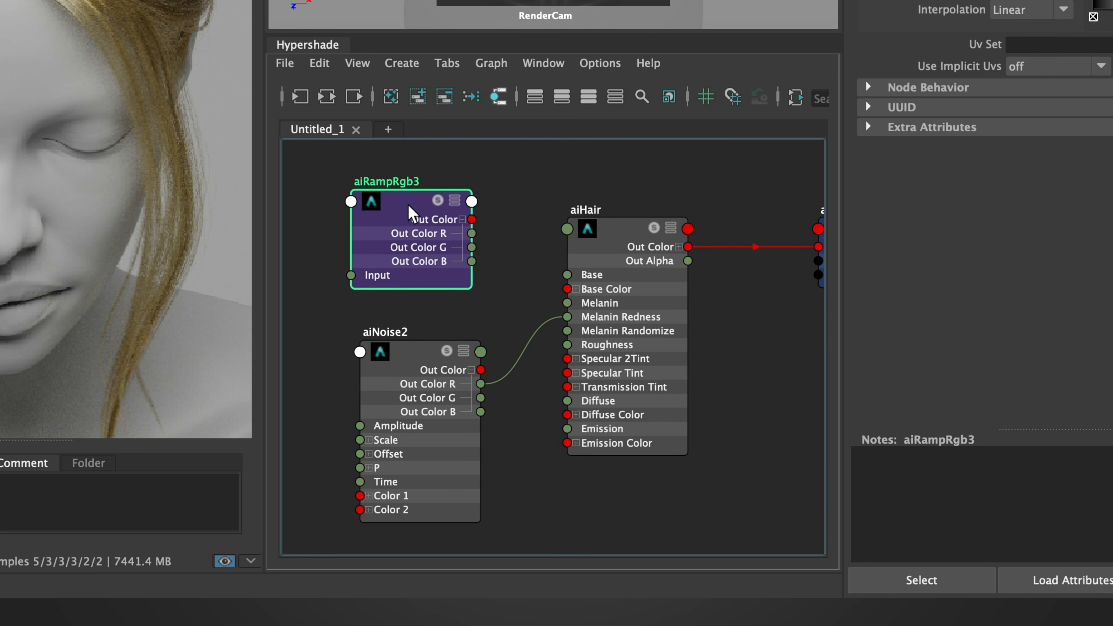
drag(511, 302, 567, 303)
Step: Restart the Arnold render and set the ramp's Use Implicit Uvs option to on
click(300, 568)
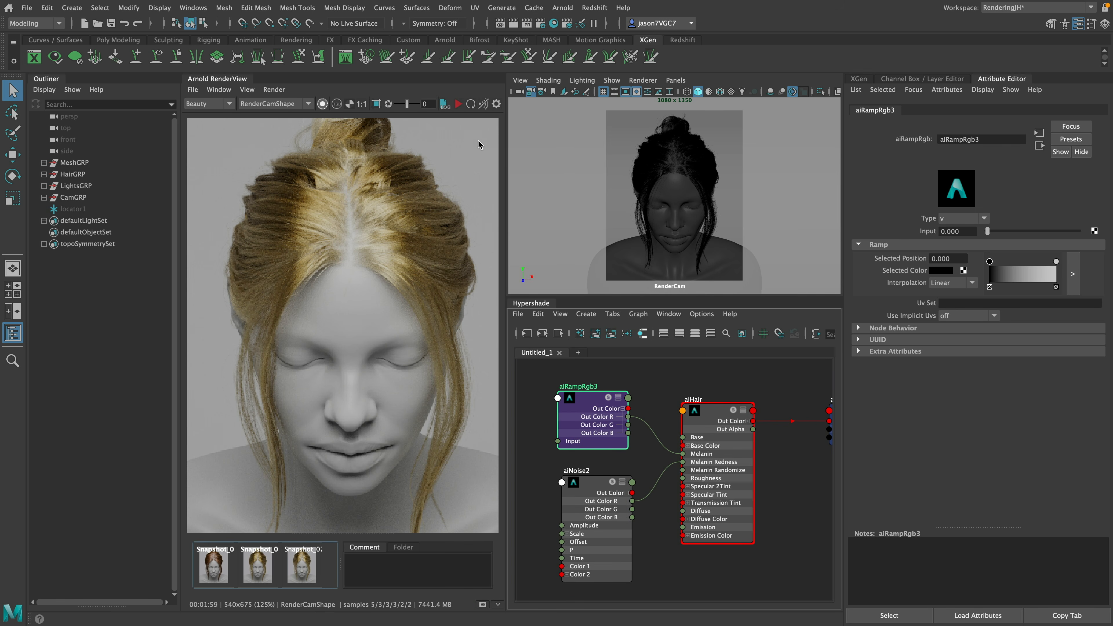
click(457, 105)
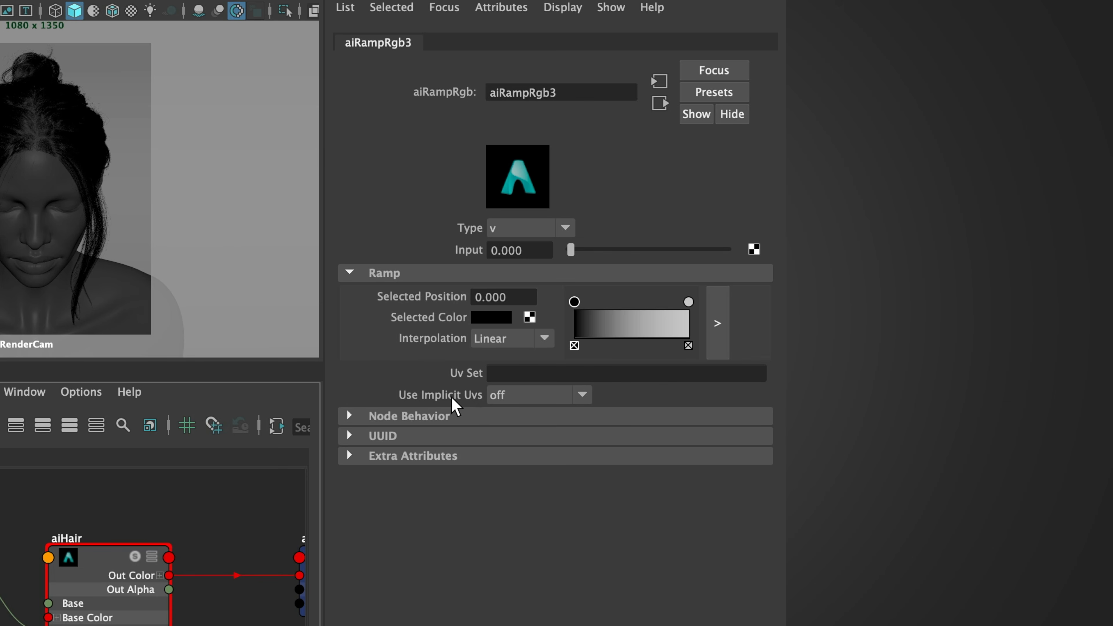
click(544, 396)
click(529, 436)
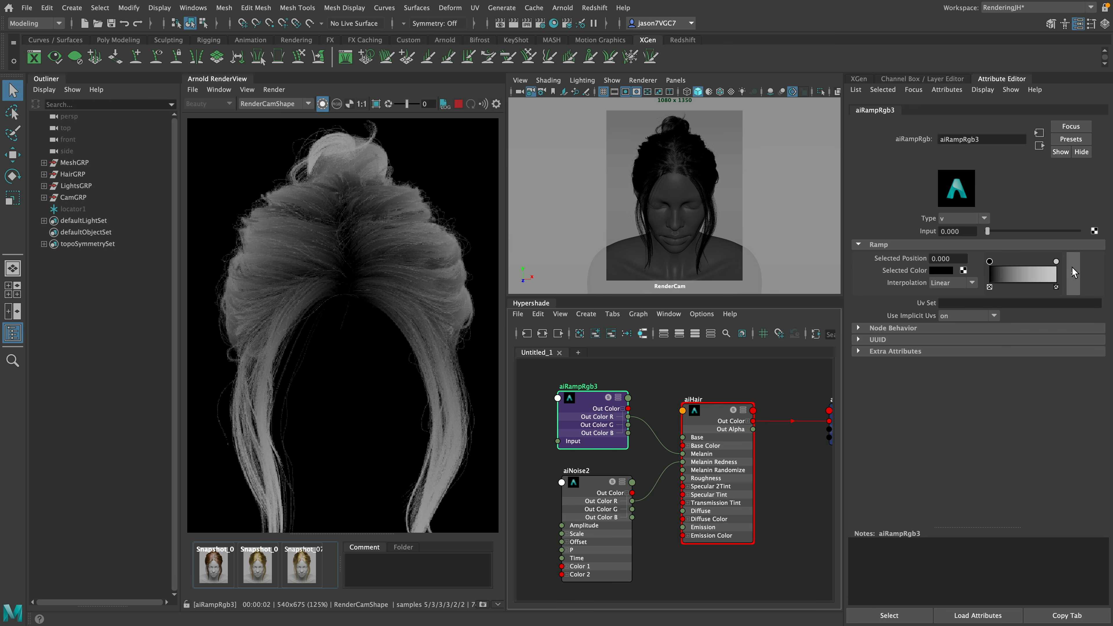
Step: Enlarge the ramp editor and move both markers toward the root end, the black one to about 0.043 and the light one to about 0.095
click(1073, 272)
drag(686, 163, 687, 180)
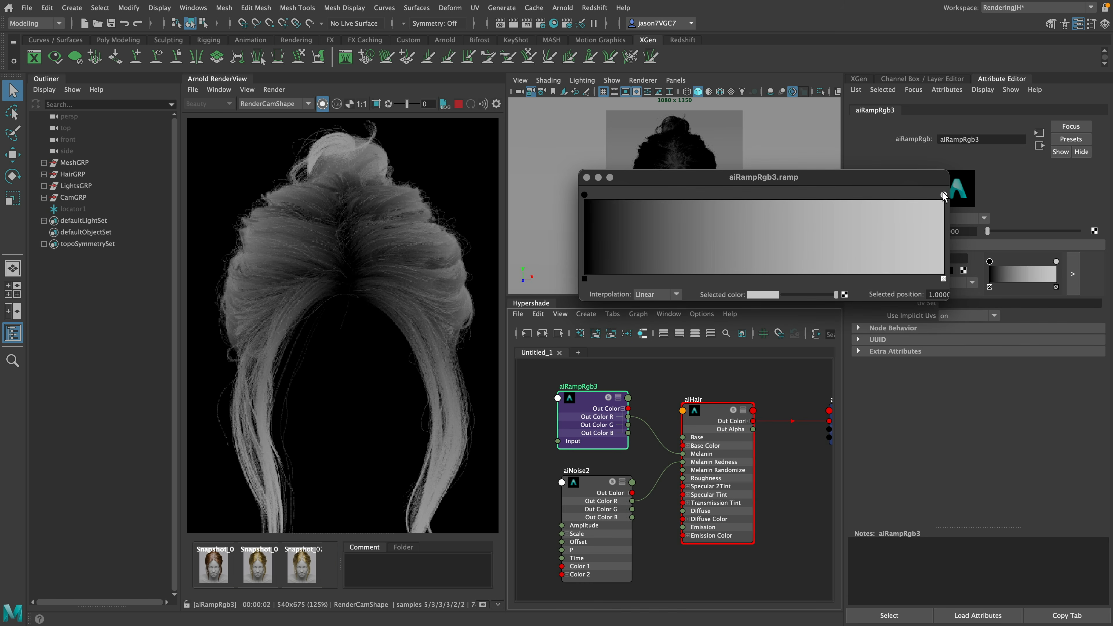
drag(944, 195, 695, 196)
drag(585, 195, 596, 195)
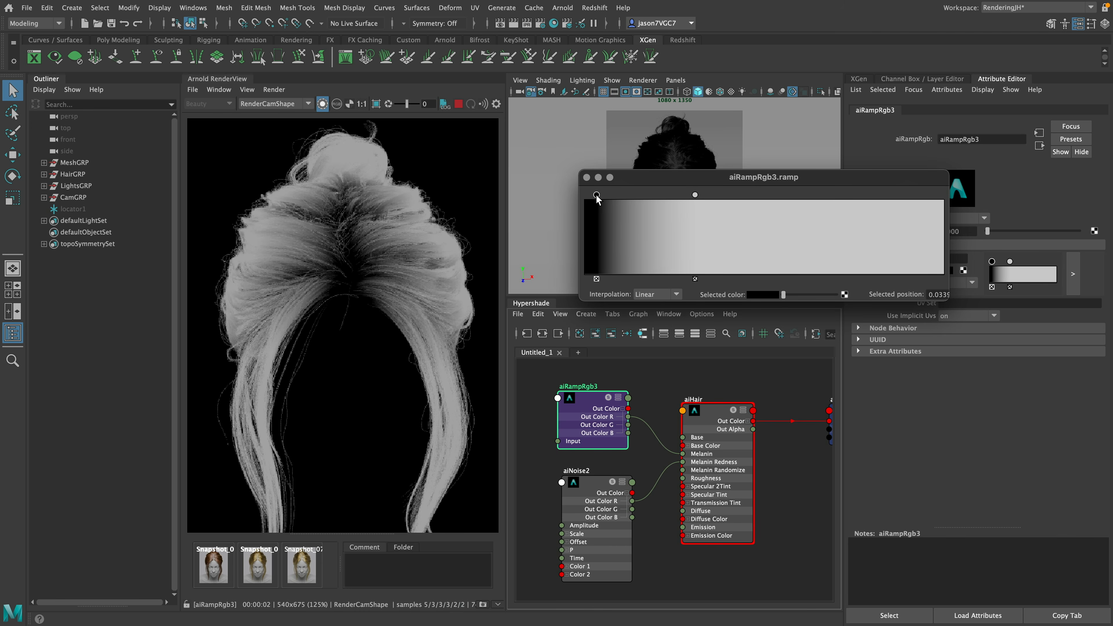
mouse_move(597, 195)
mouse_down()
mouse_move(657, 195)
mouse_move(591, 195)
mouse_up()
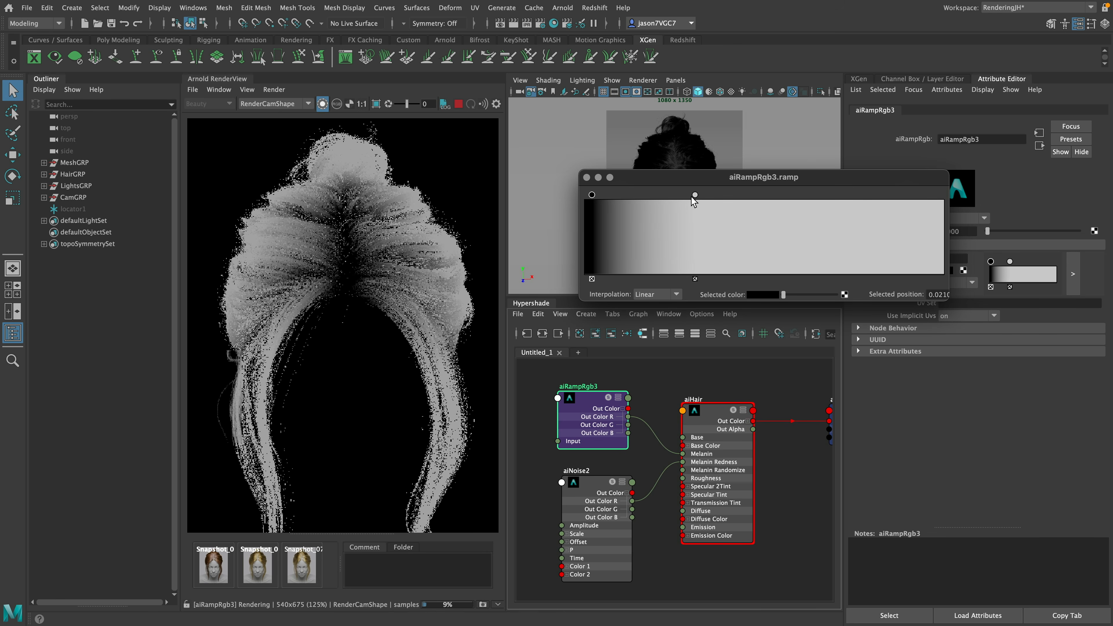
drag(695, 195, 600, 195)
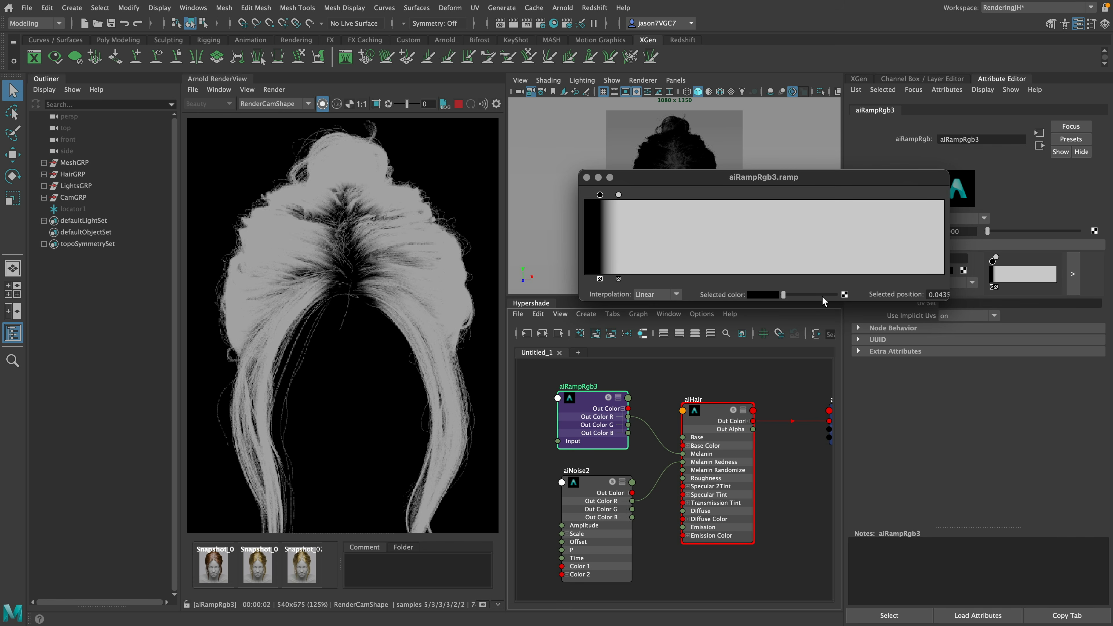
Step: Set the ramp's first marker to light grey and the second to dark grey, and close the enlarged ramp editor
drag(829, 295, 832, 295)
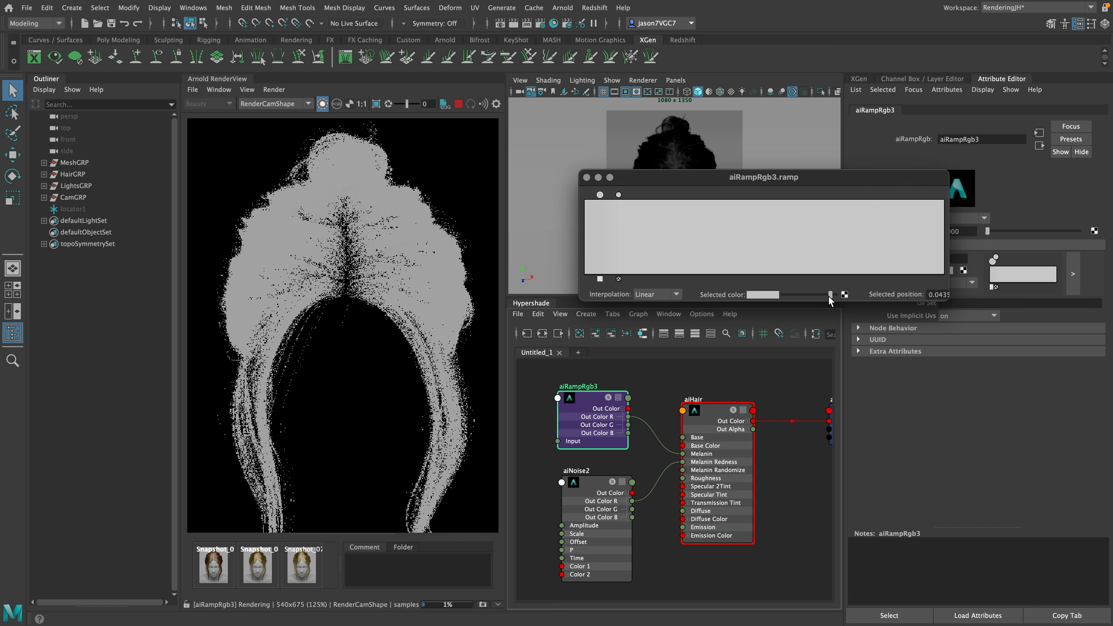
click(618, 194)
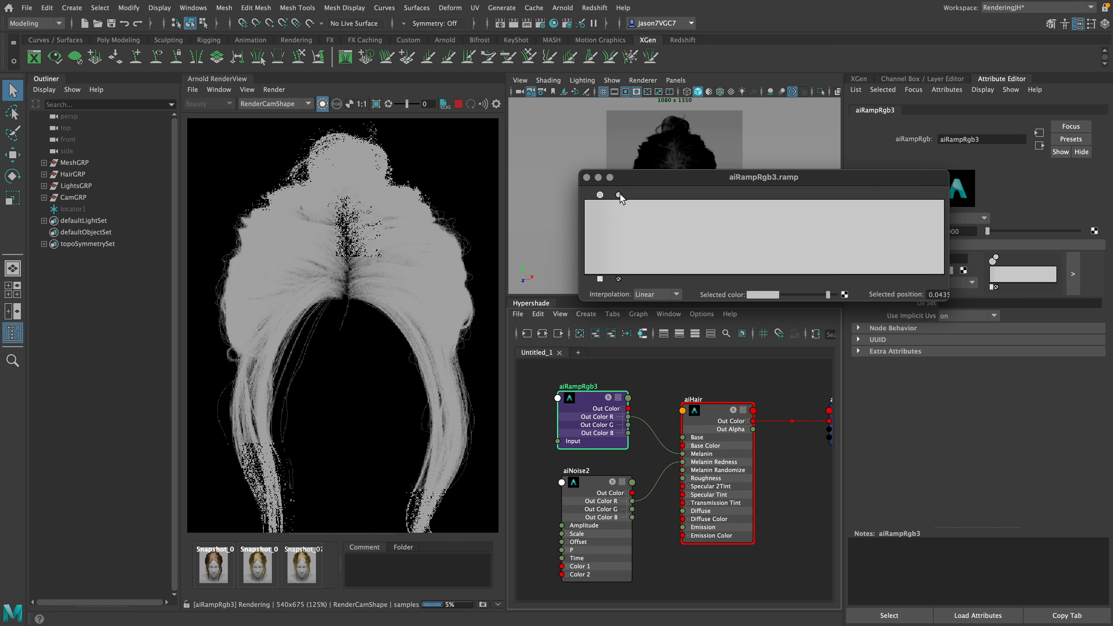
drag(784, 295, 792, 298)
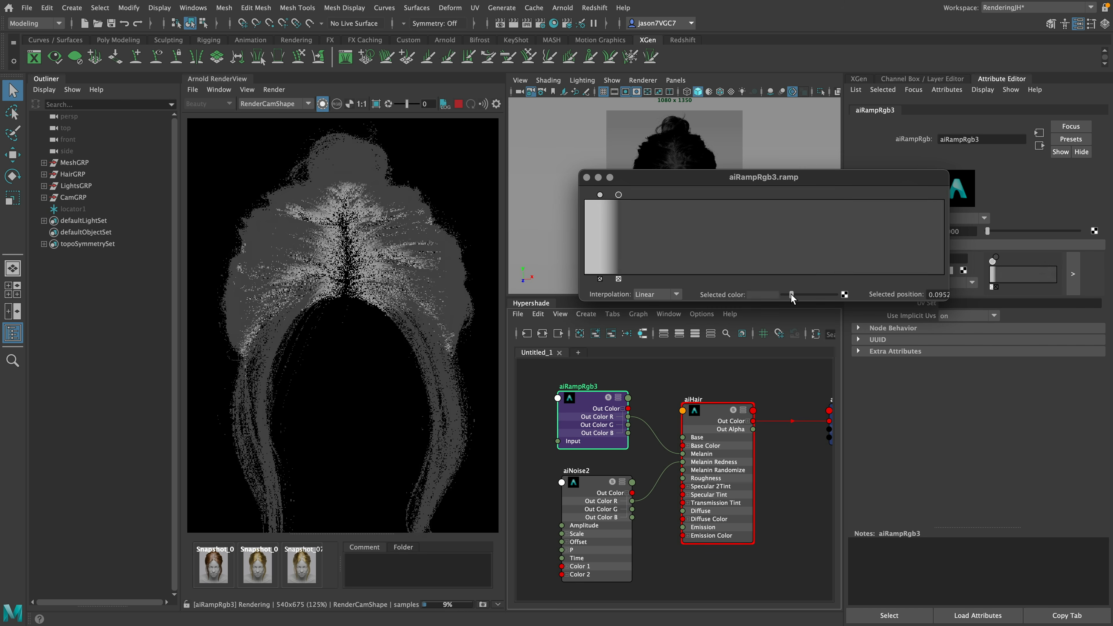
click(586, 177)
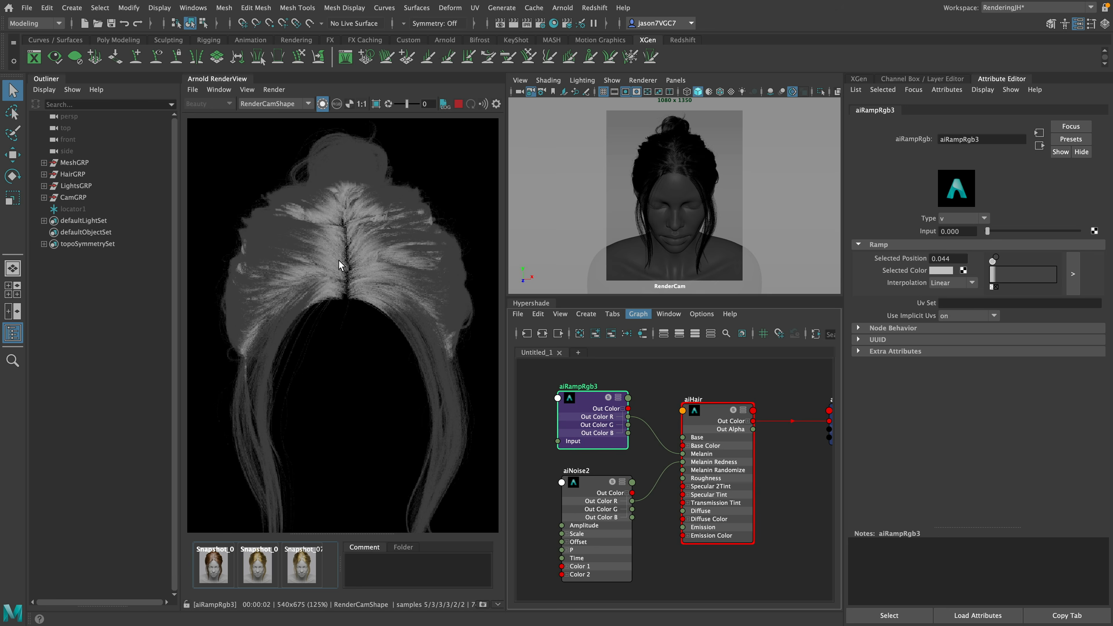
Step: Return the render to full beauty shading and slightly lighten the dark grey end of the ramp
key(i)
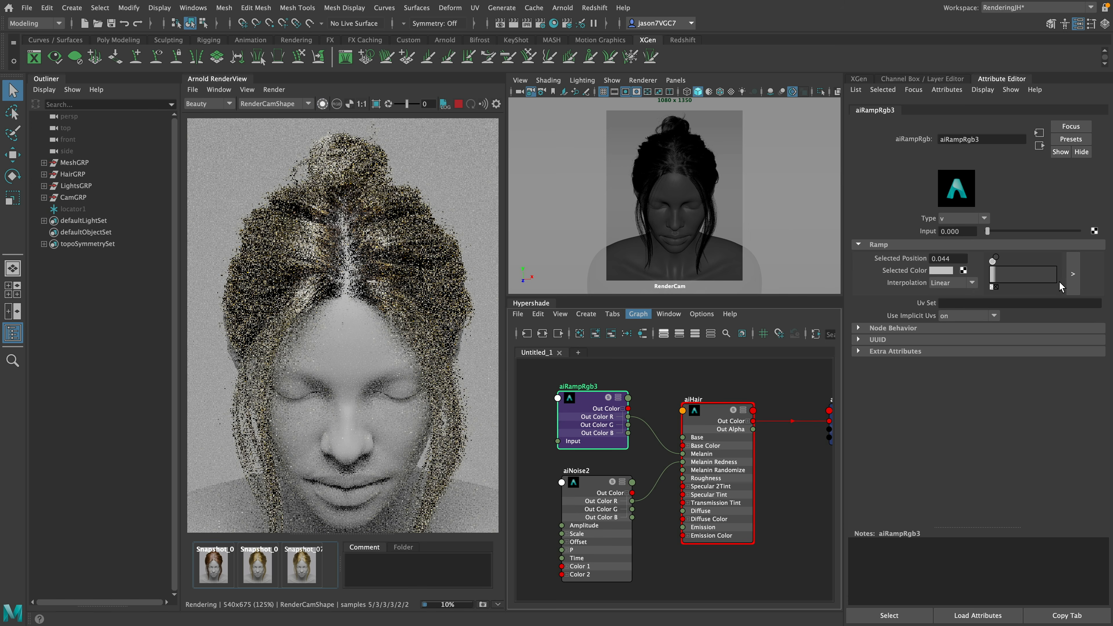
click(1072, 273)
drag(790, 295, 794, 297)
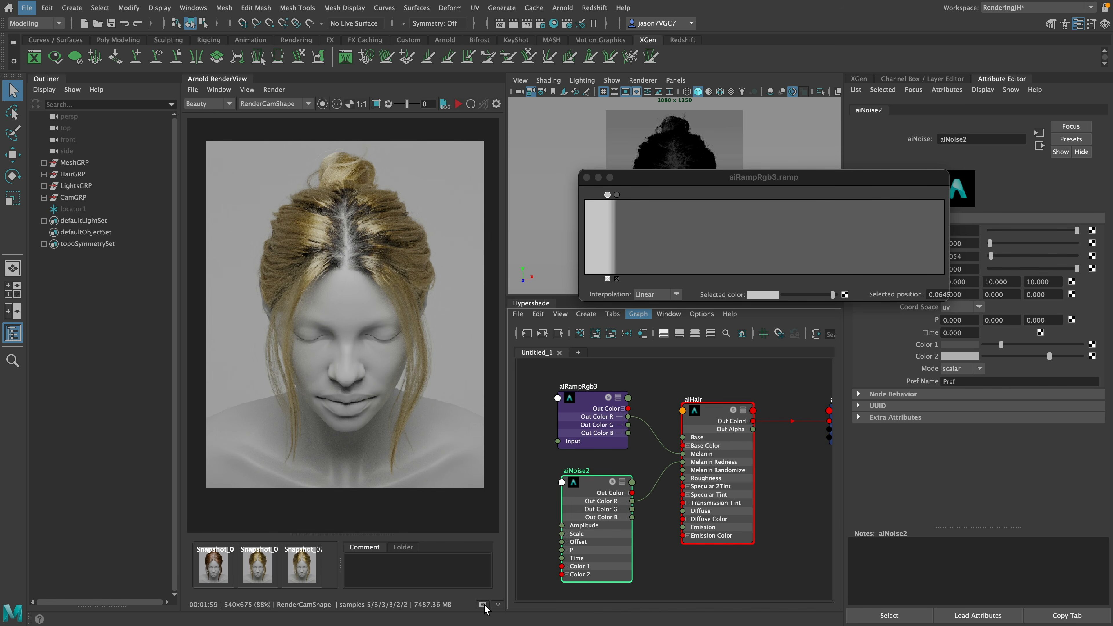
Step: Store the dark-root hair render as a snapshot and compare it with the previous snapshot
click(483, 605)
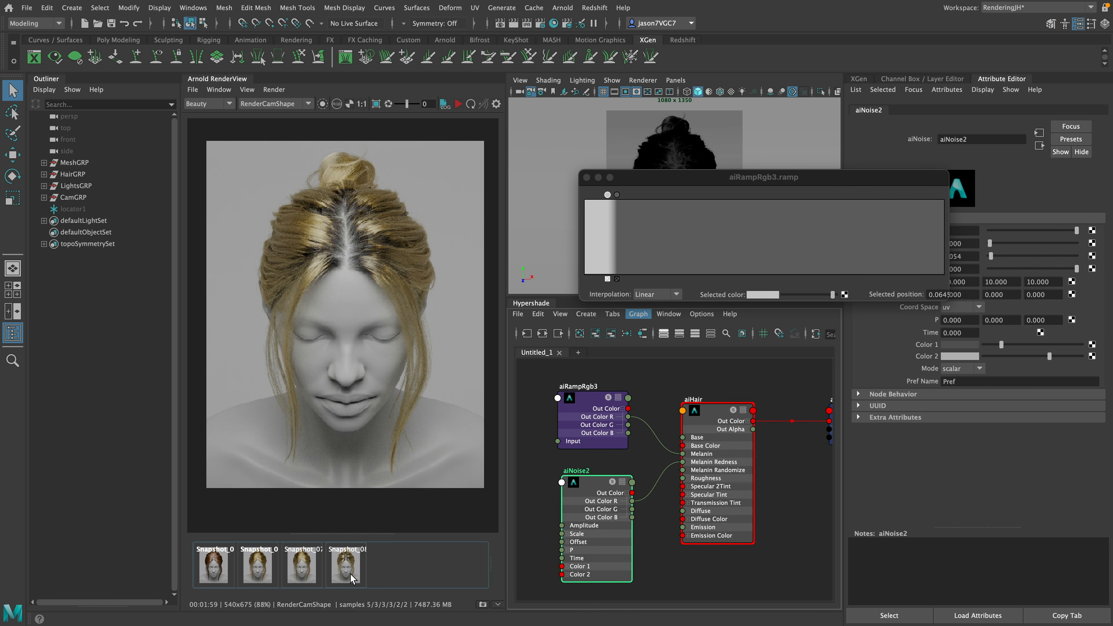
click(348, 574)
click(301, 568)
click(343, 569)
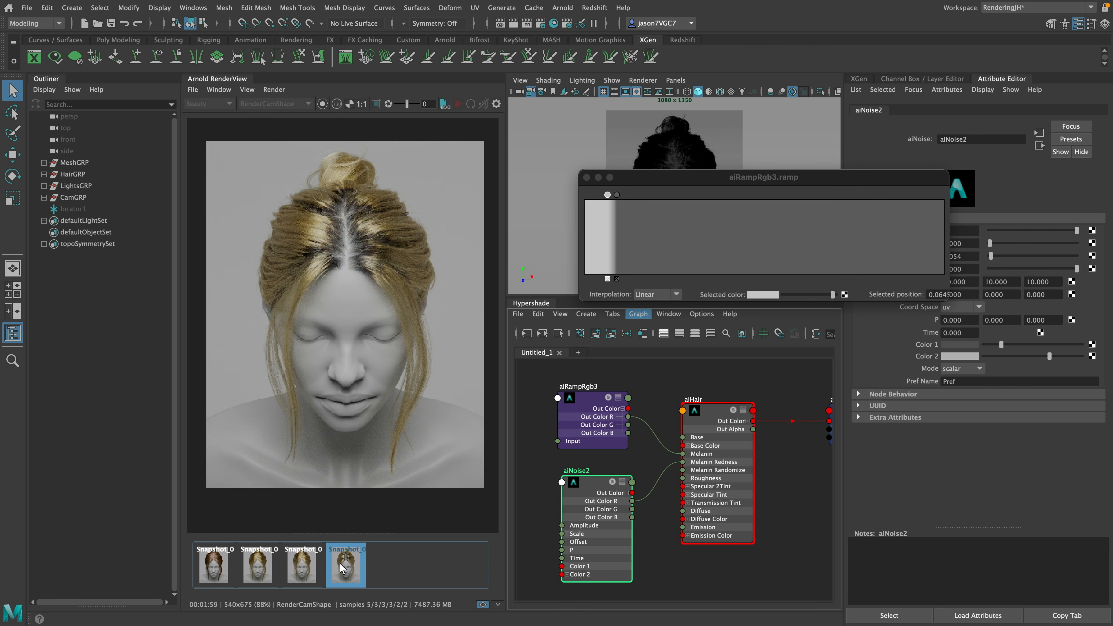
Step: Alternate between the third and fourth snapshots to examine how the root shading differs
click(301, 569)
click(344, 570)
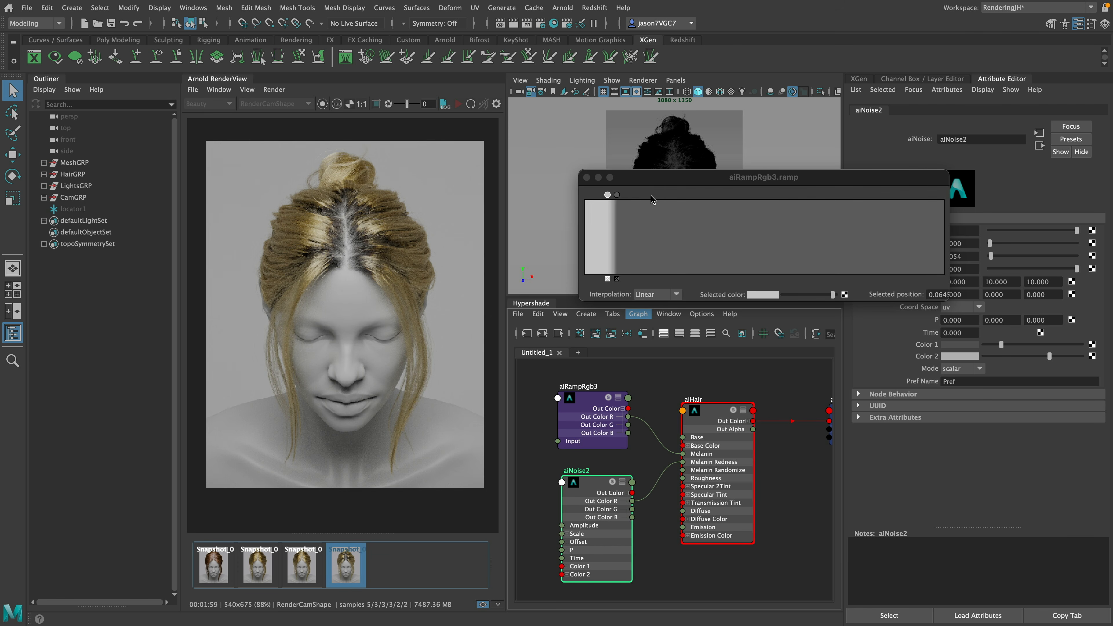
click(302, 567)
click(345, 566)
Step: Add a lighter grey marker at about 0.322 and a darker grey one at about 0.417 to the aiRampRgb3 ramp
drag(699, 208, 701, 204)
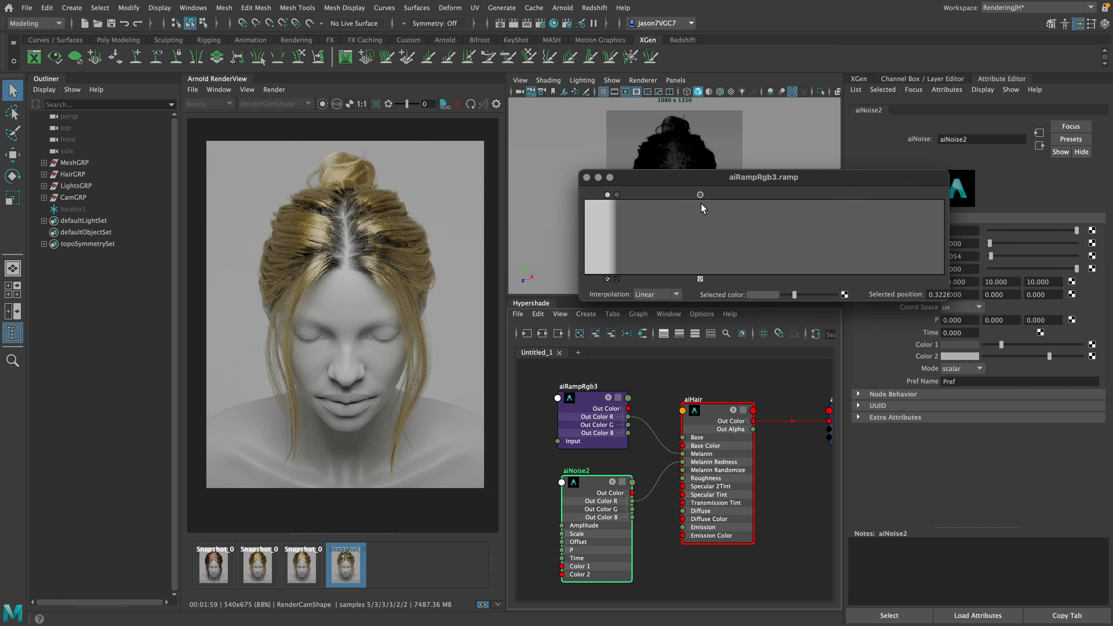
drag(794, 295, 810, 294)
click(731, 205)
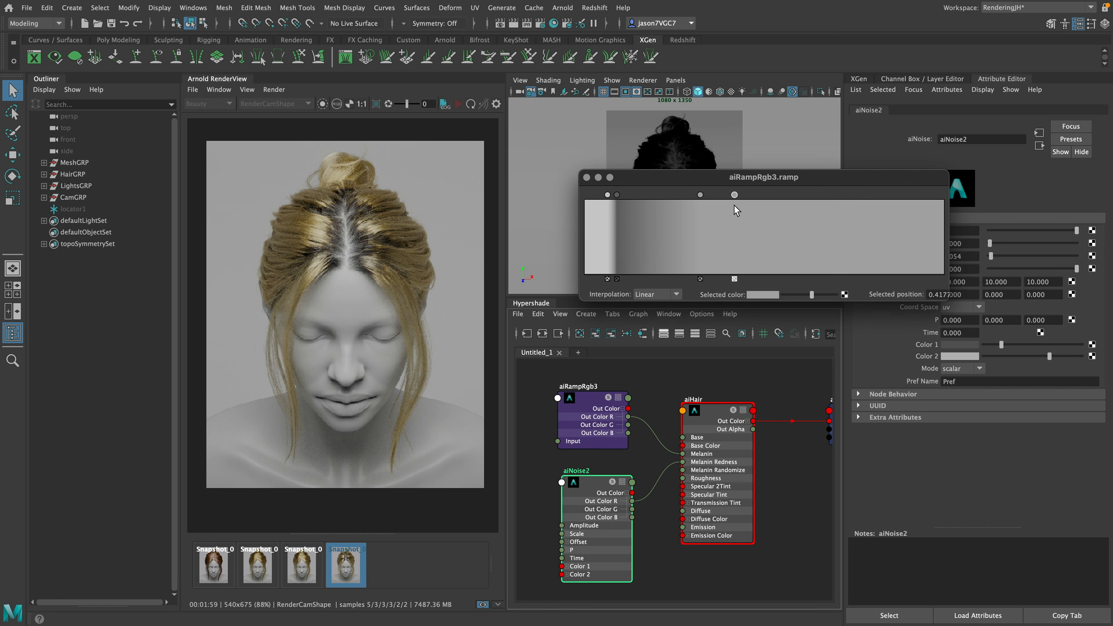
click(793, 294)
drag(791, 295, 789, 295)
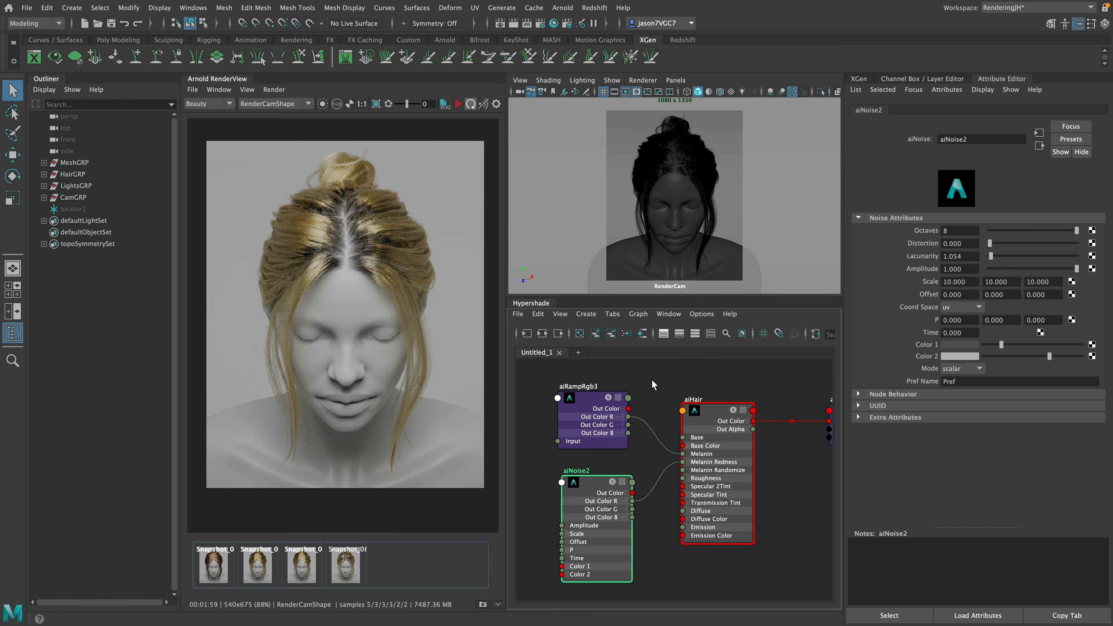
Step: Create an aiUtility node in the empty area of the hair shader graph
scroll(652, 382, down, 5)
alt+middle_drag(724, 448, 740, 467)
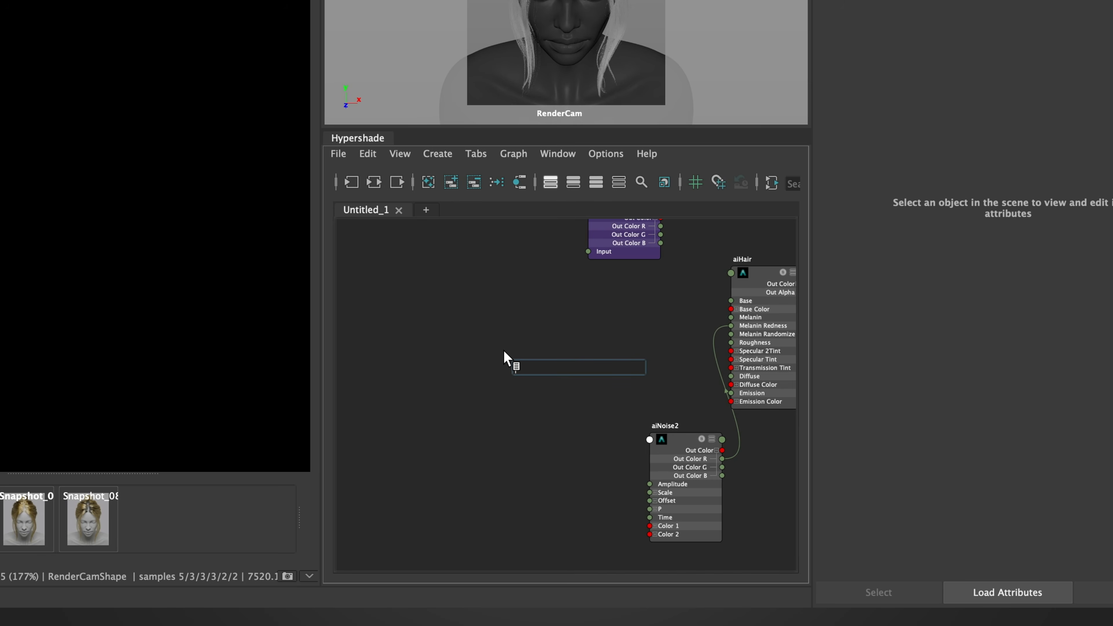
text(ai)
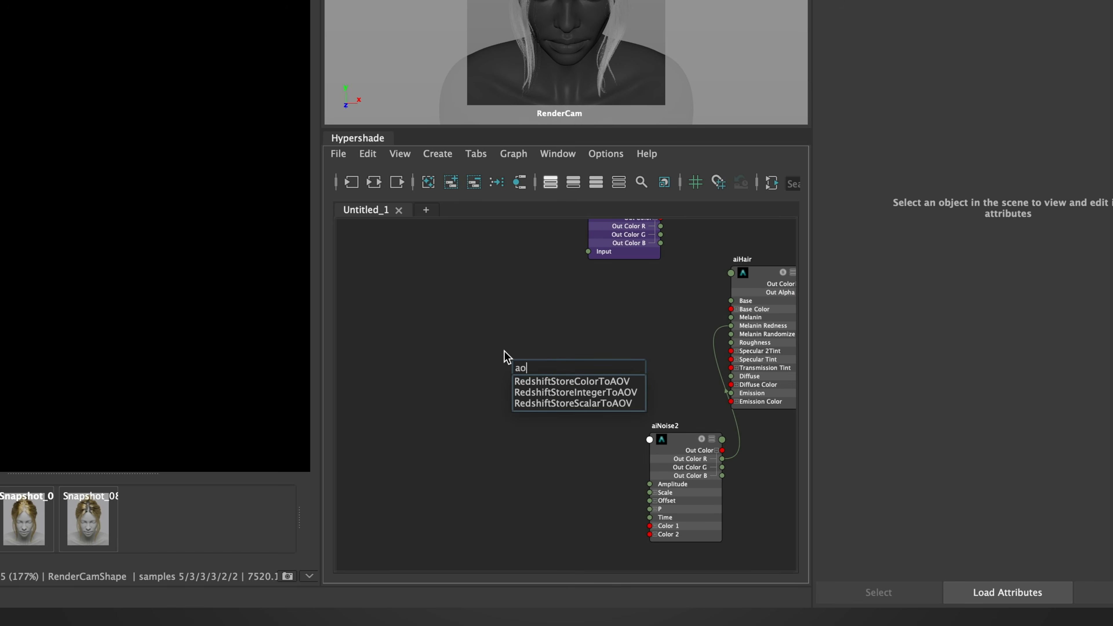
text(no)
key(BackSpace)
key(BackSpace)
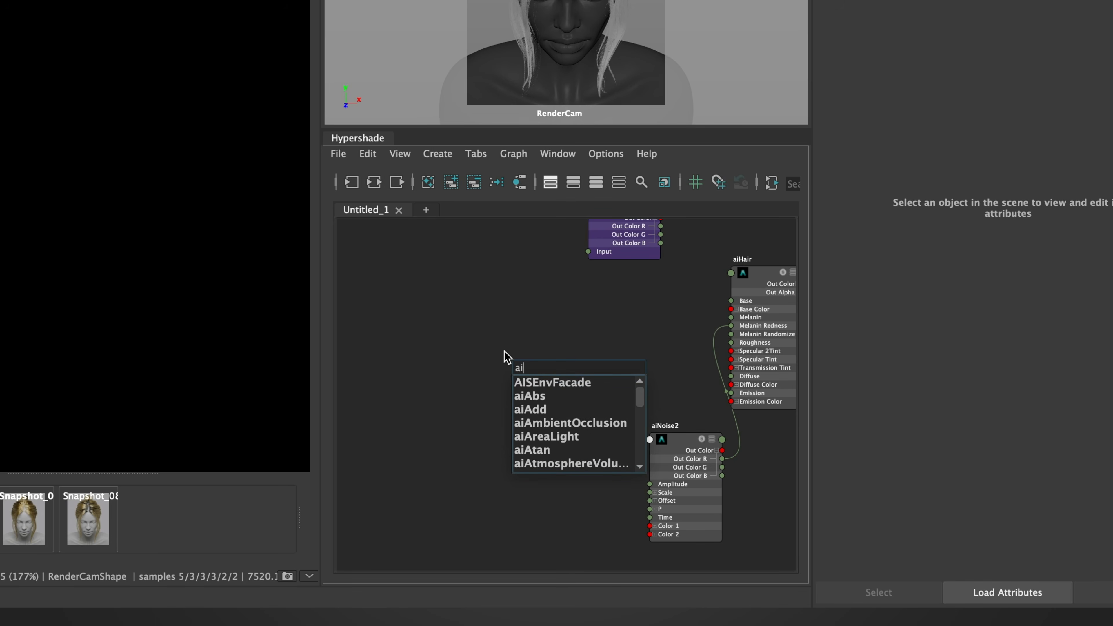
text(u)
key(Down)
key(Down)
key(Down)
key(Down)
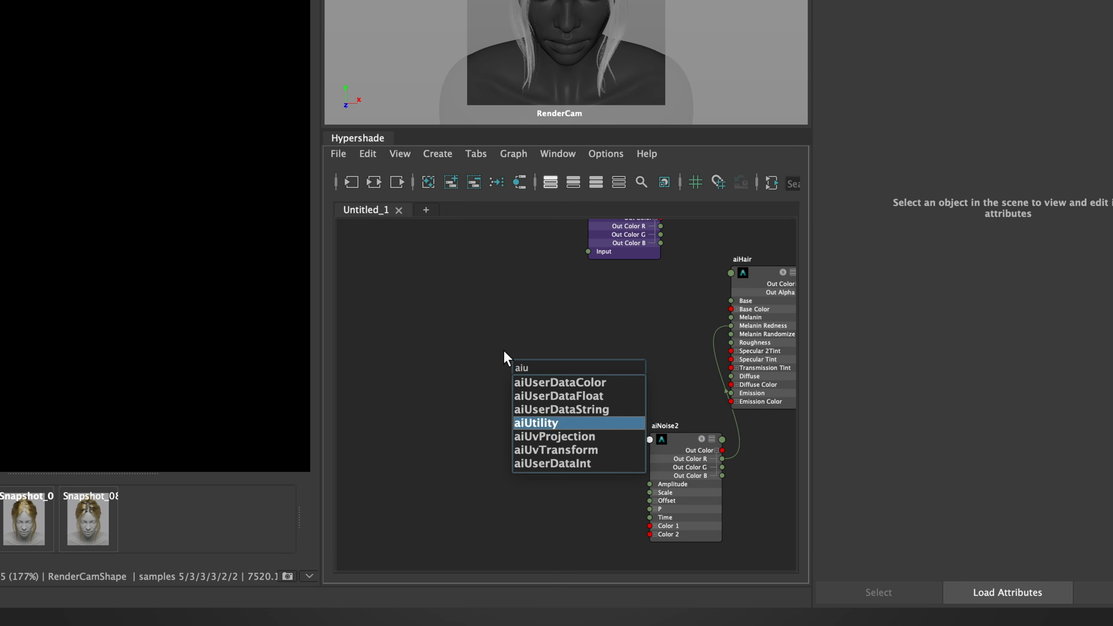
key(Return)
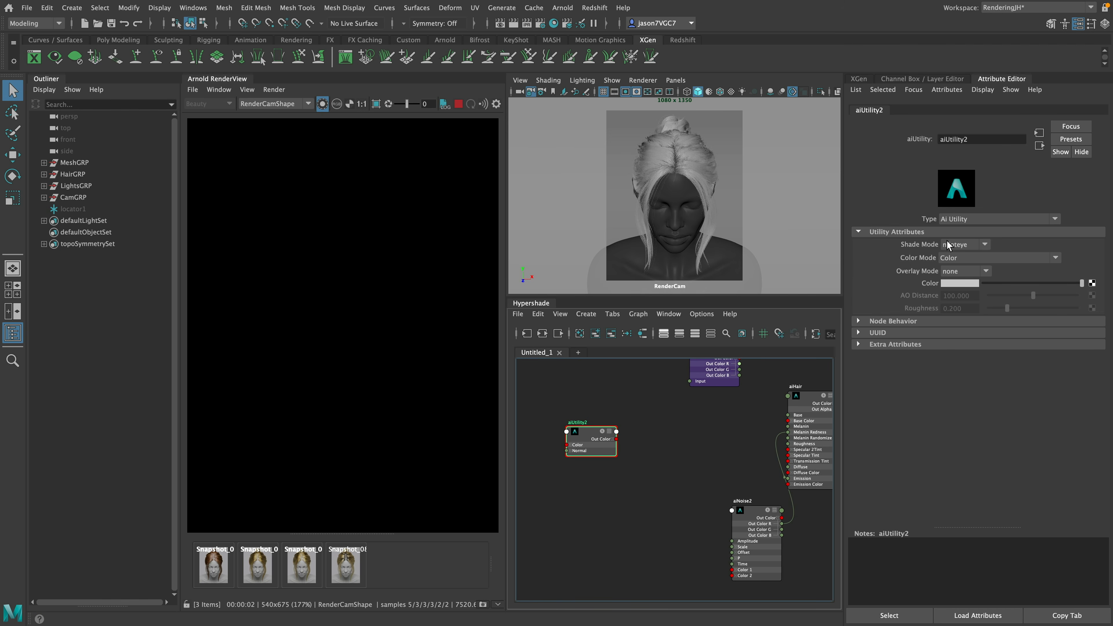
Step: Connect the aiUtility node's Out Color R to aiHair's Melanin and set its Color Mode to Uniform ID
click(980, 257)
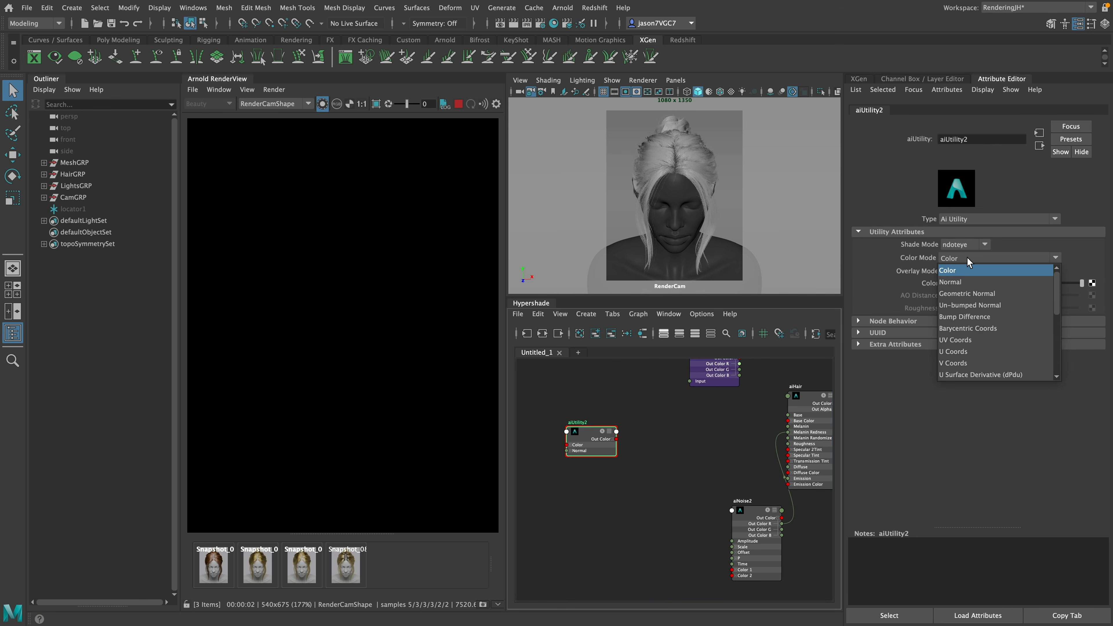
click(966, 258)
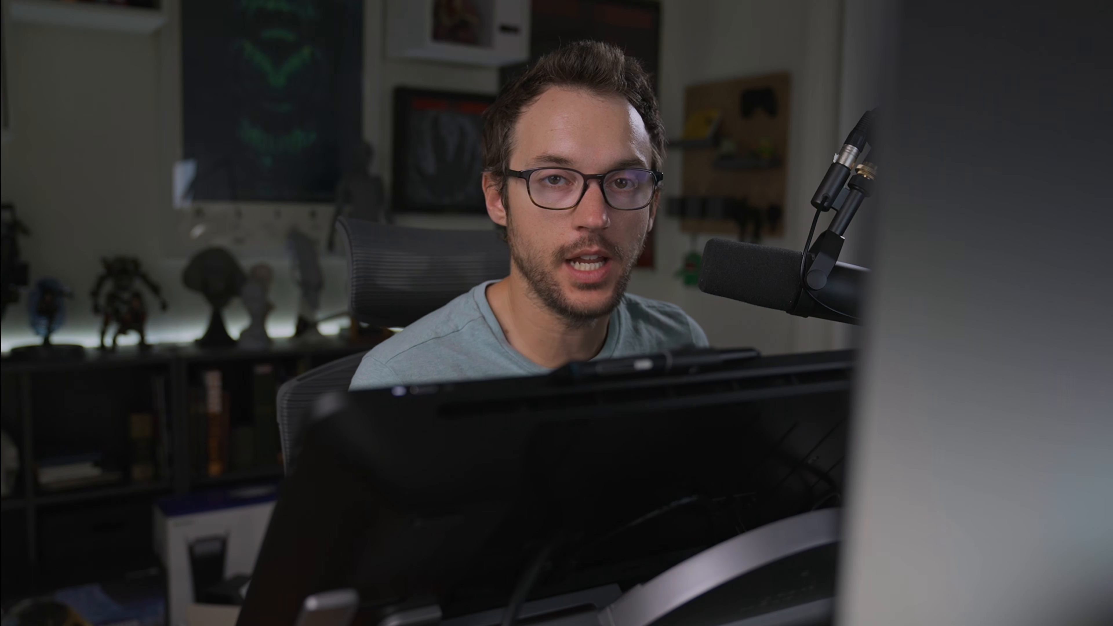
drag(596, 446, 787, 426)
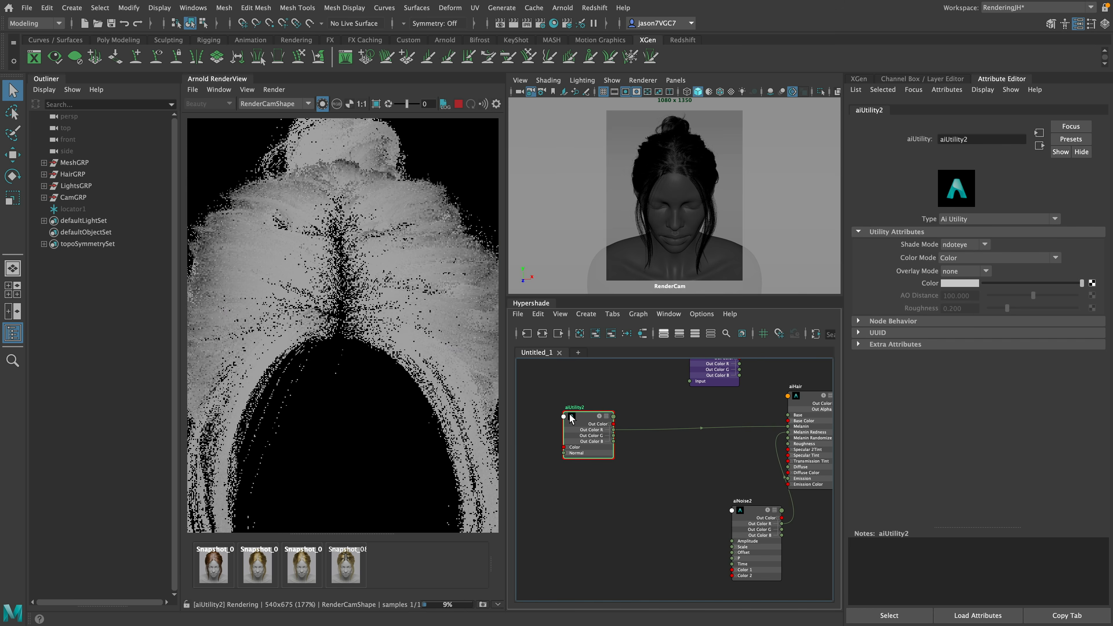
click(980, 258)
scroll(977, 340, down, 3)
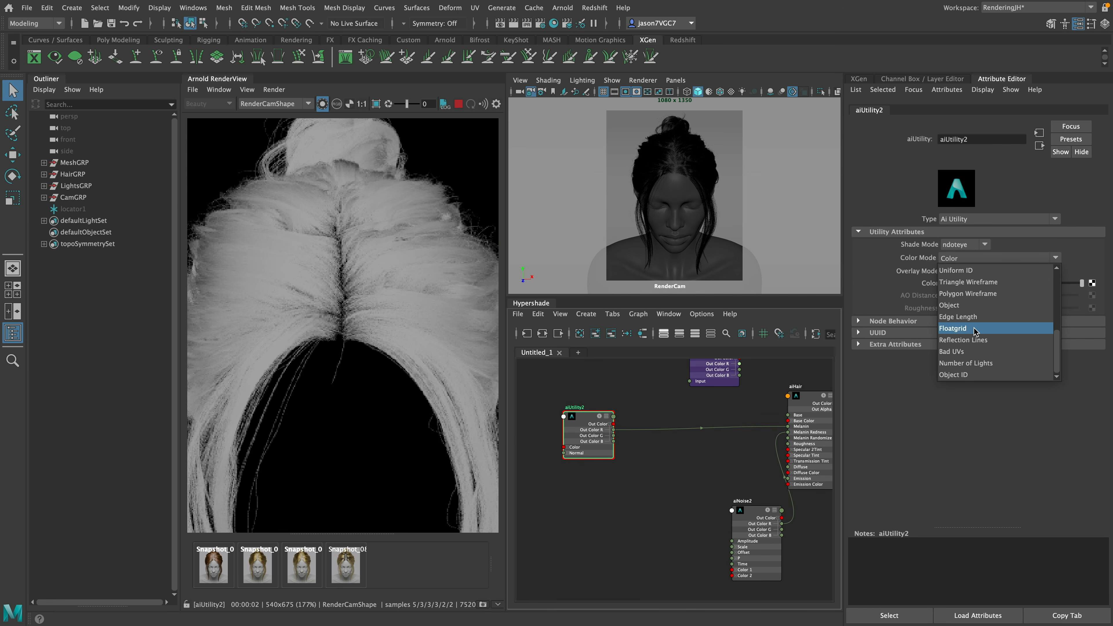
click(971, 307)
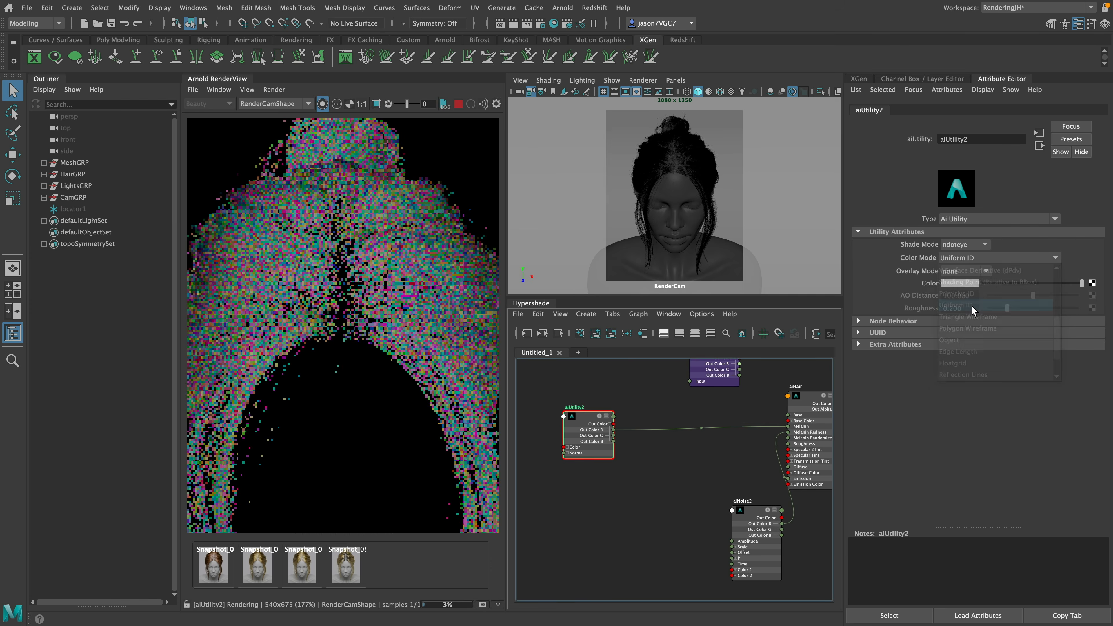
middle_drag(326, 342, 372, 311)
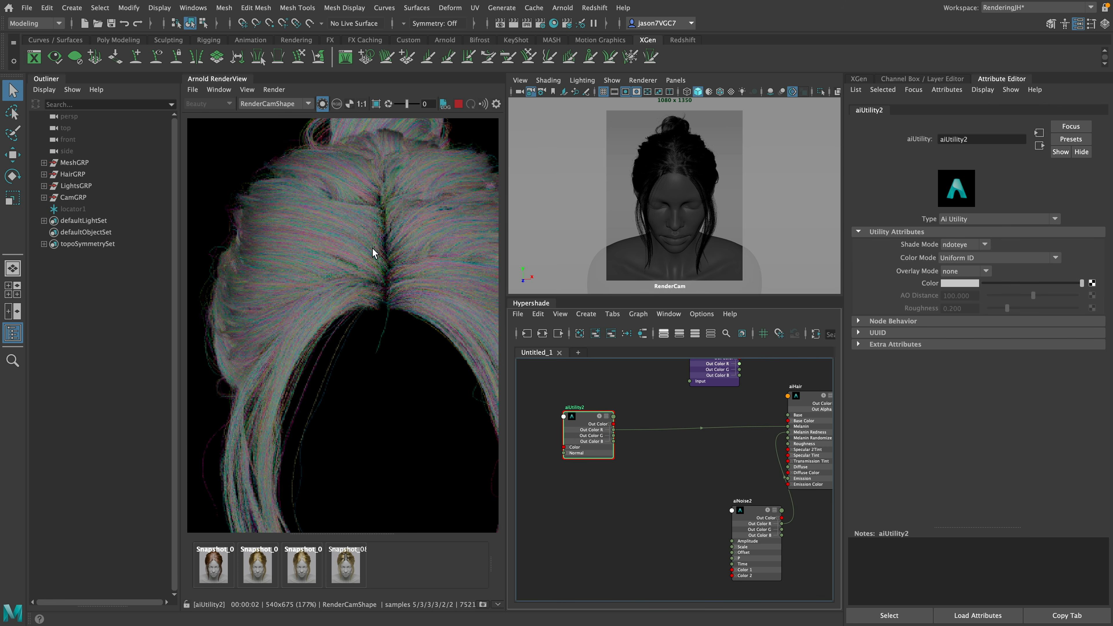
scroll(369, 311, up, 2)
scroll(382, 288, down, 2)
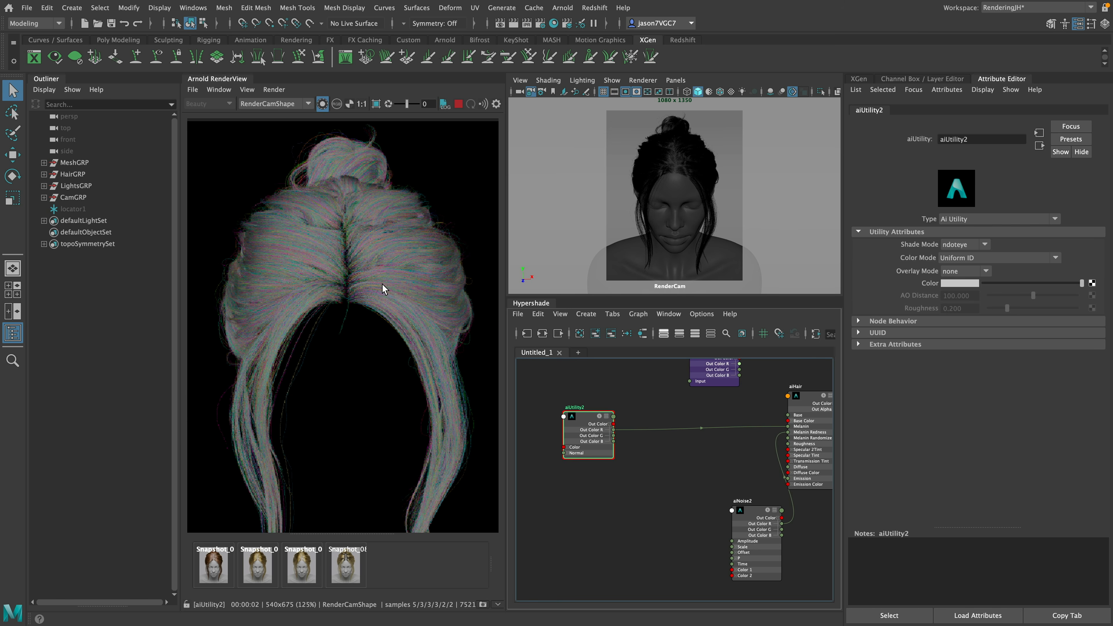
Step: Move the aiUtility node farther from aiHair and create an aiRange node between them
drag(577, 436, 559, 434)
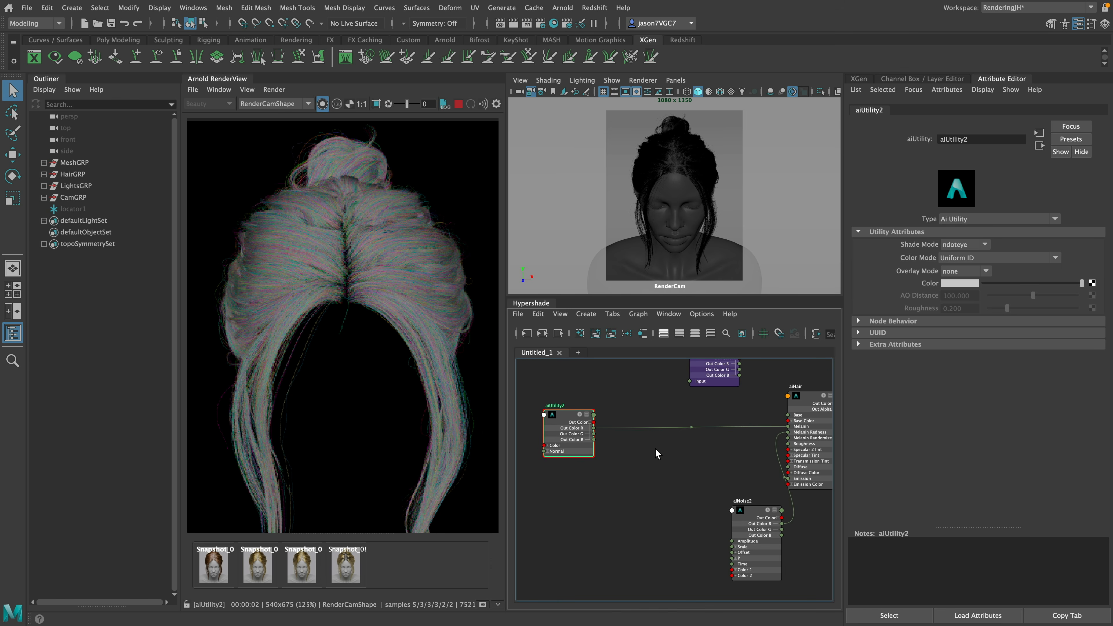
click(664, 447)
key(Tab)
text(a)
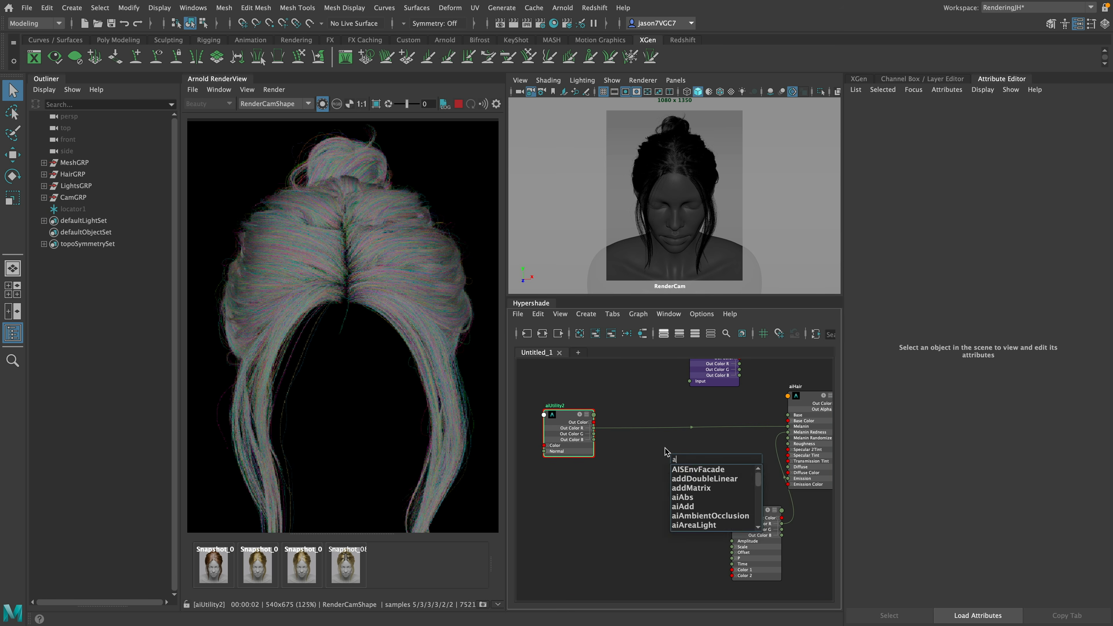
text(iran)
key(Down)
key(Down)
key(Return)
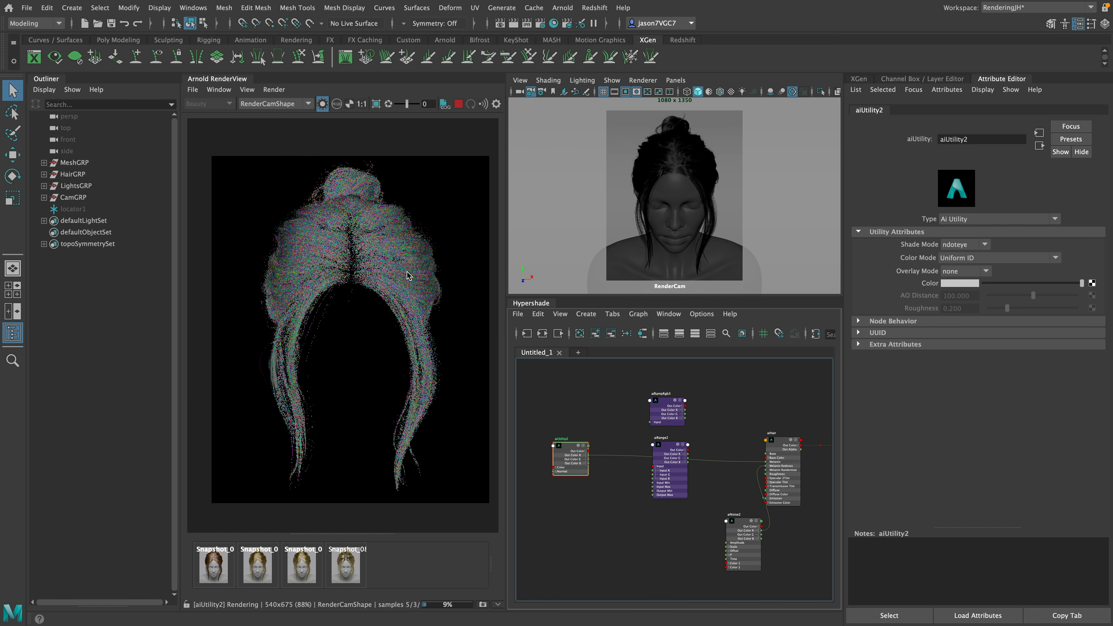
scroll(330, 257, up, 2)
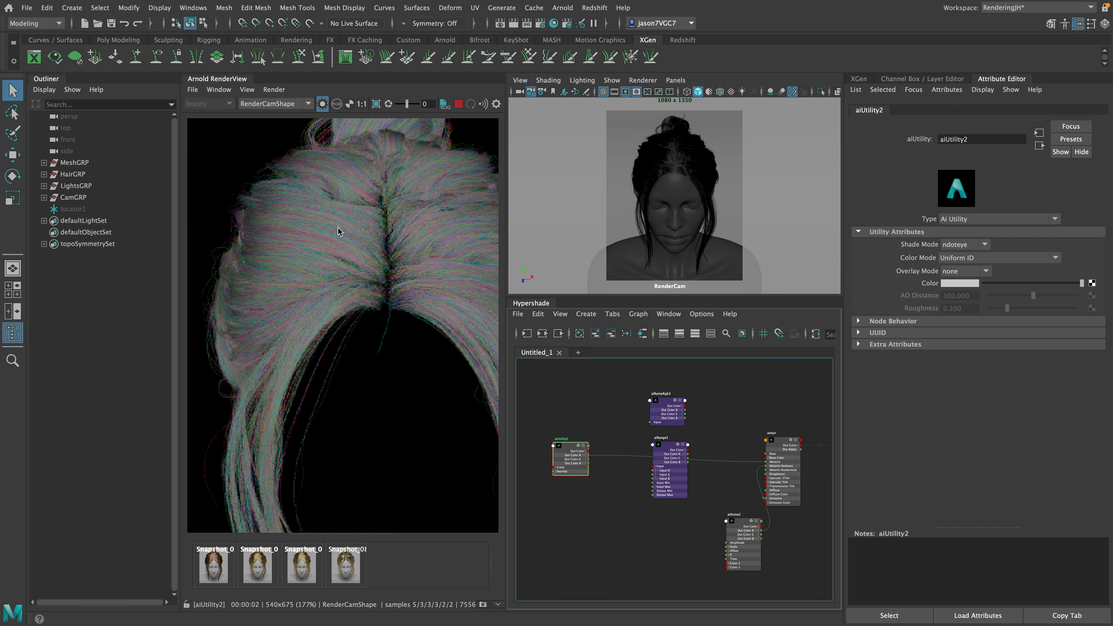
middle_drag(344, 310, 330, 330)
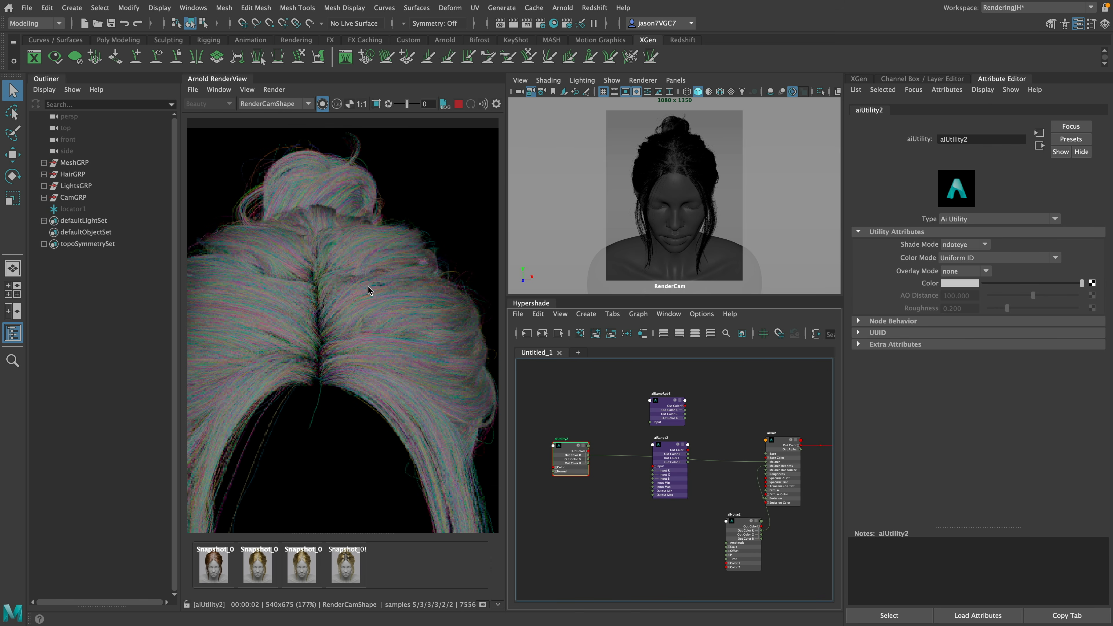
middle_drag(377, 296, 384, 316)
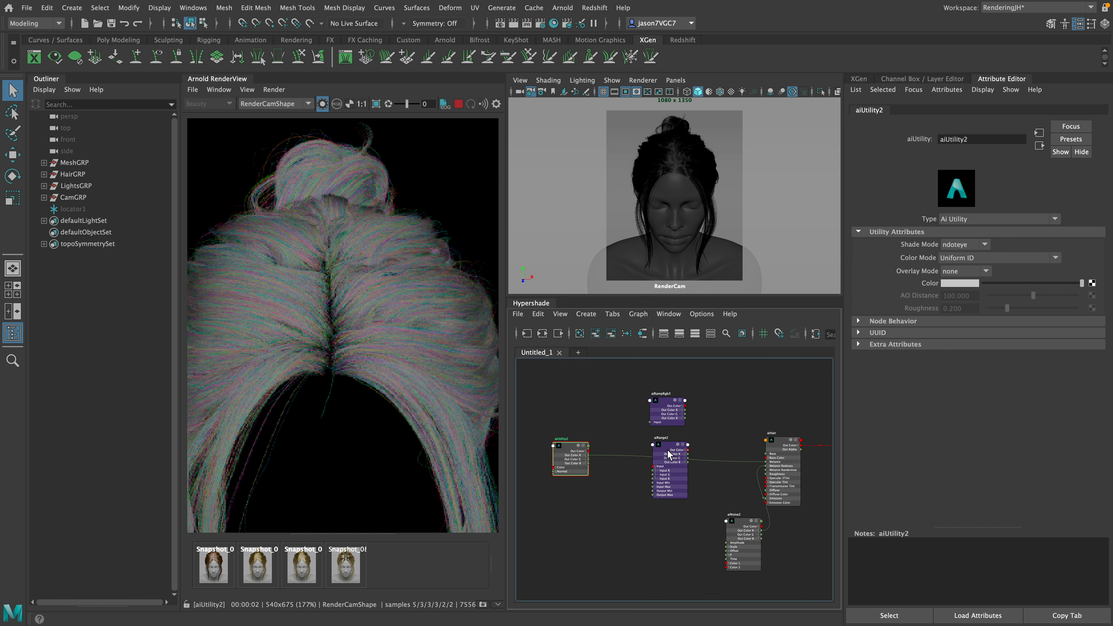
Step: Create an aiRampRgb node between aiUtility2 and aiRange2, with aiUtility2's Out Color R feeding its Input
click(670, 454)
click(630, 482)
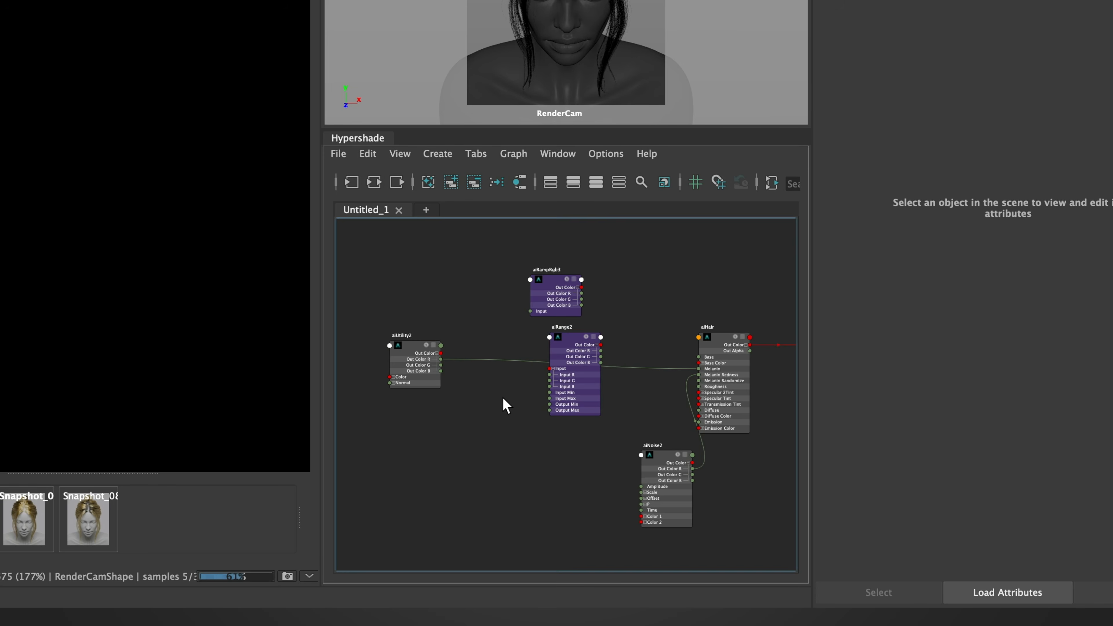
key(Tab)
text(ai)
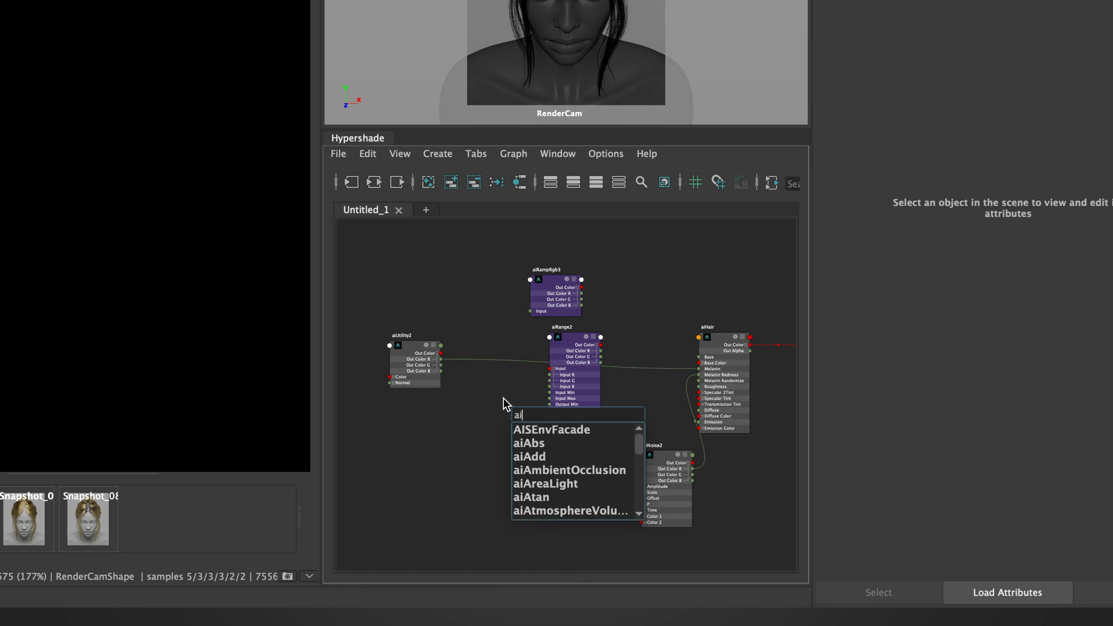
text(ramp)
key(Down)
key(Down)
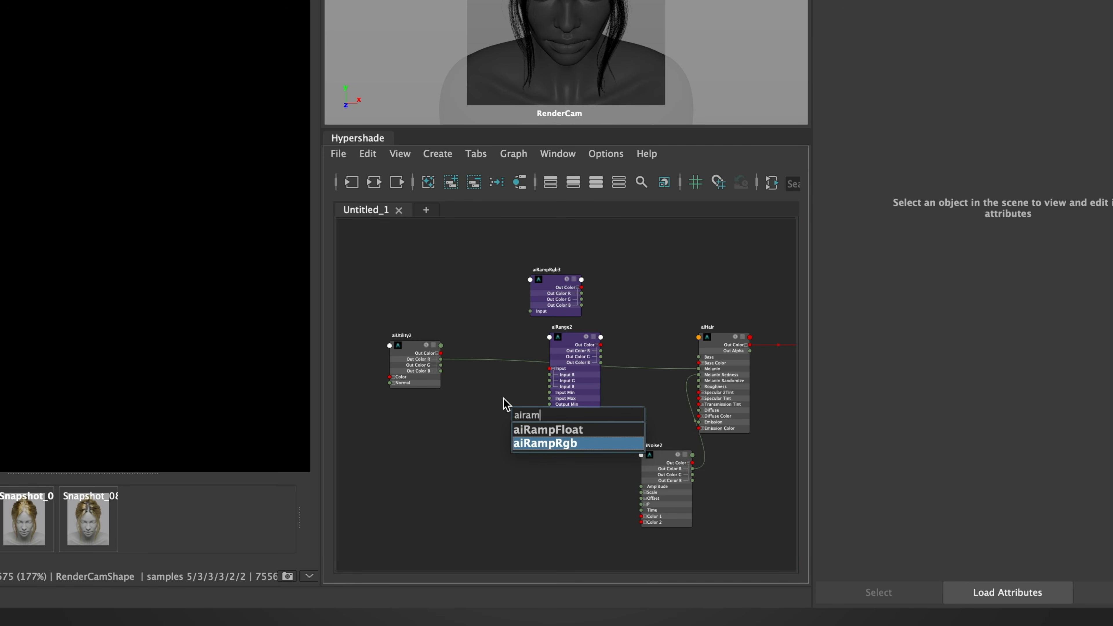
key(Return)
drag(535, 409, 486, 367)
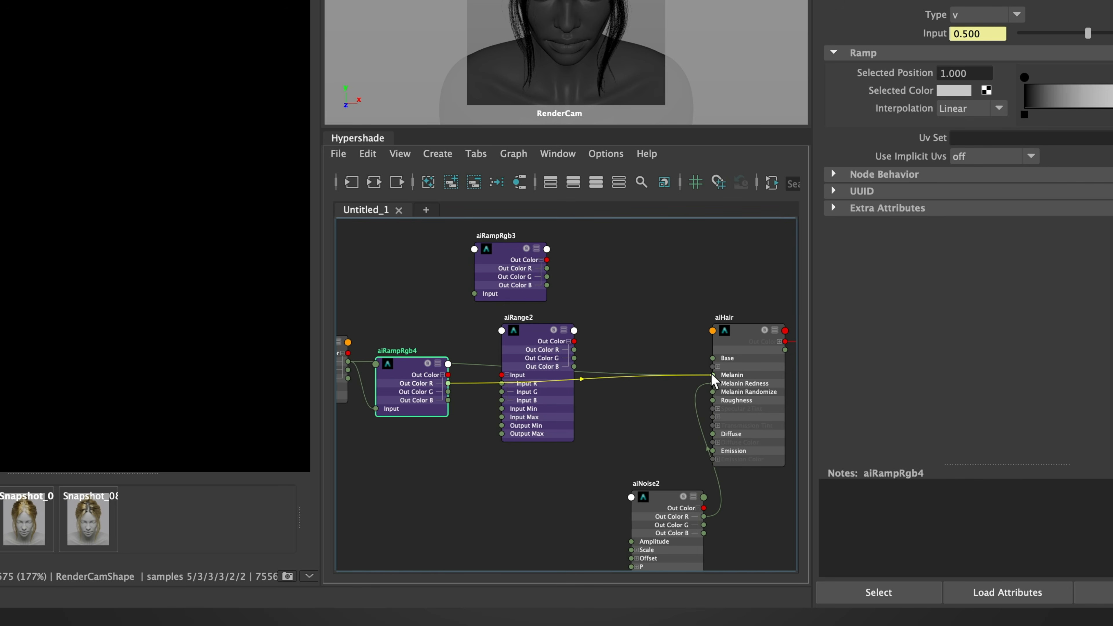
Step: Connect aiRampRgb4's Out Color to aiRange2's Input and aiRange2's Out Color R to aiHair's Melanin
drag(714, 381, 408, 423)
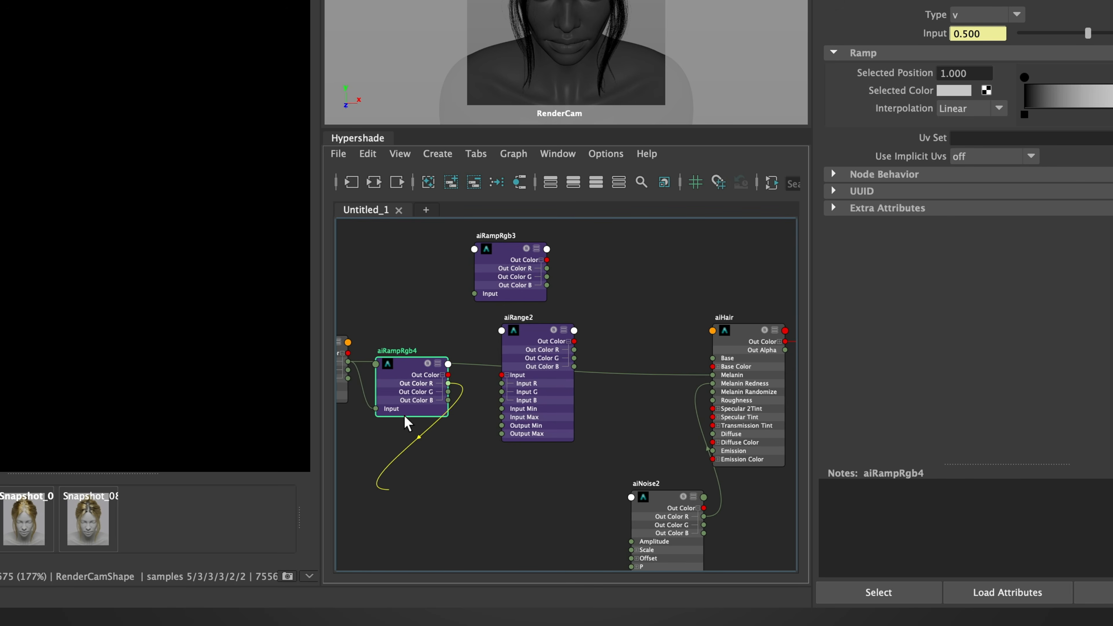
drag(493, 373, 501, 375)
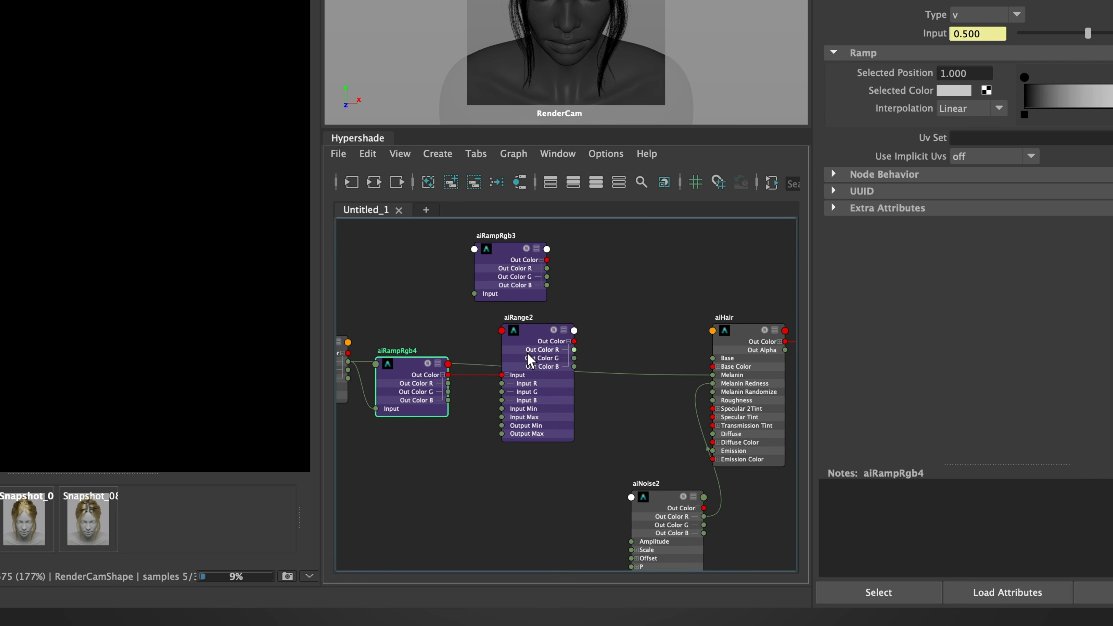
drag(701, 383, 712, 375)
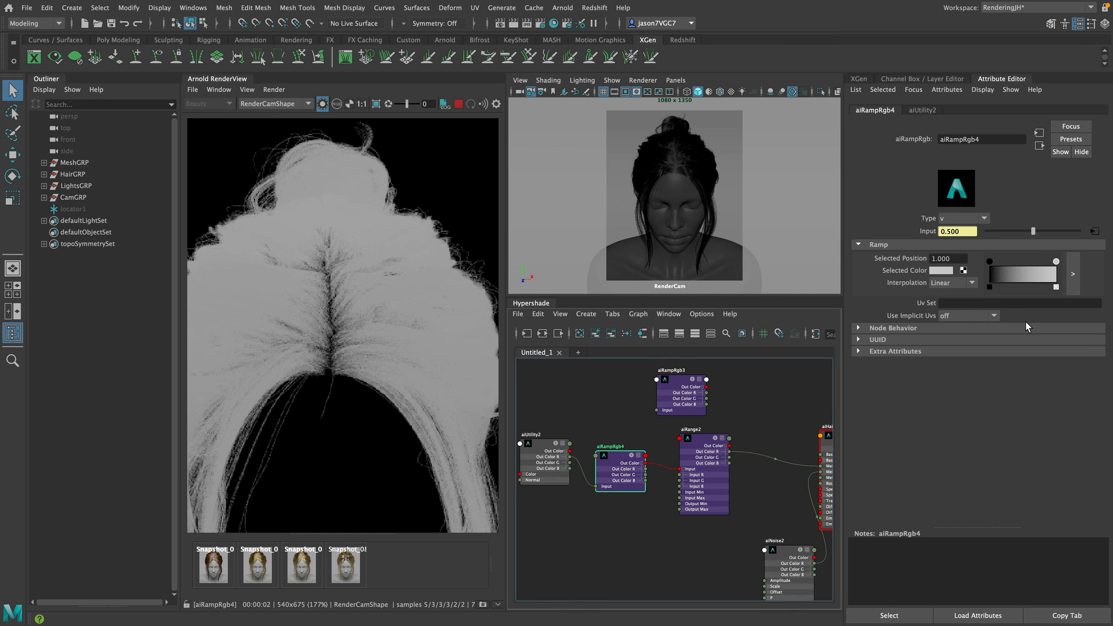
Step: Turn on Use Implicit Uvs for aiRampRgb4 and set its ramp type to custom
click(975, 315)
click(970, 343)
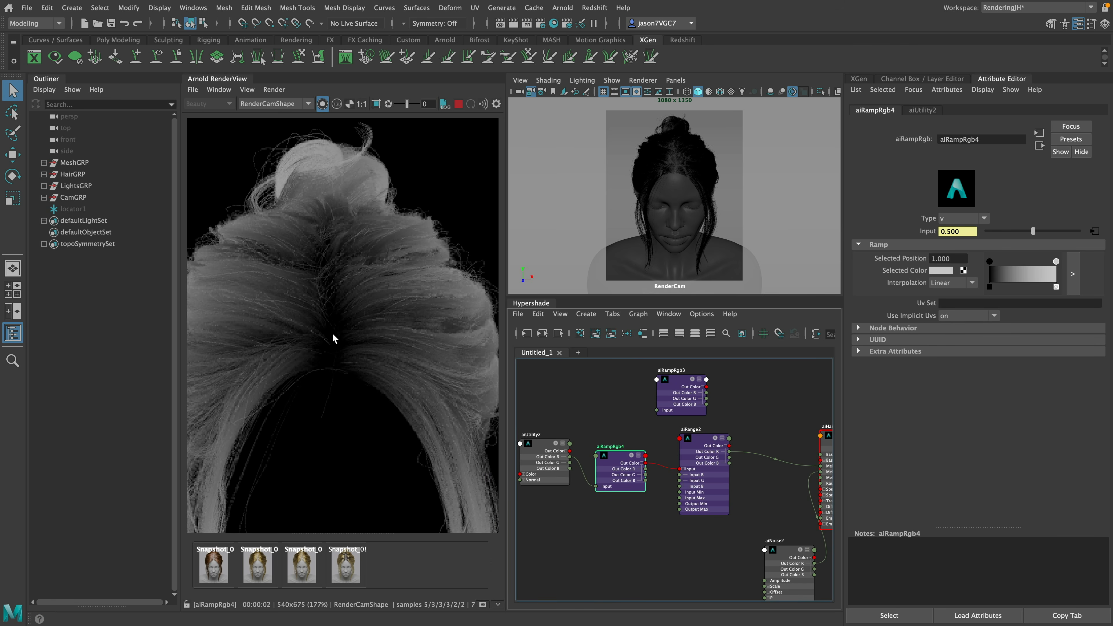
middle_drag(331, 332, 357, 348)
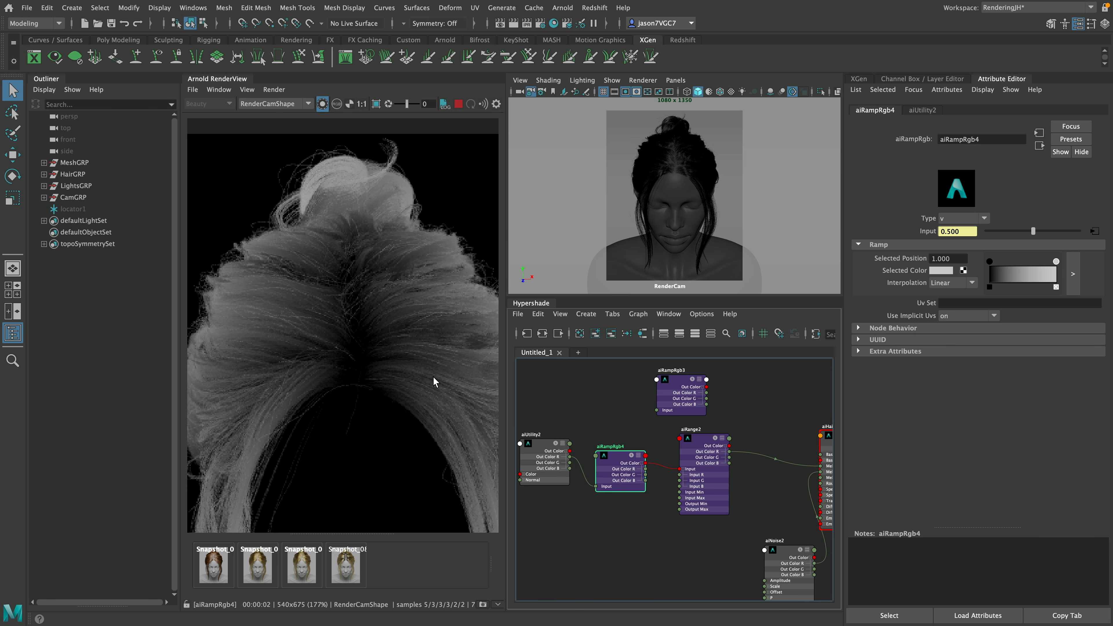
click(972, 220)
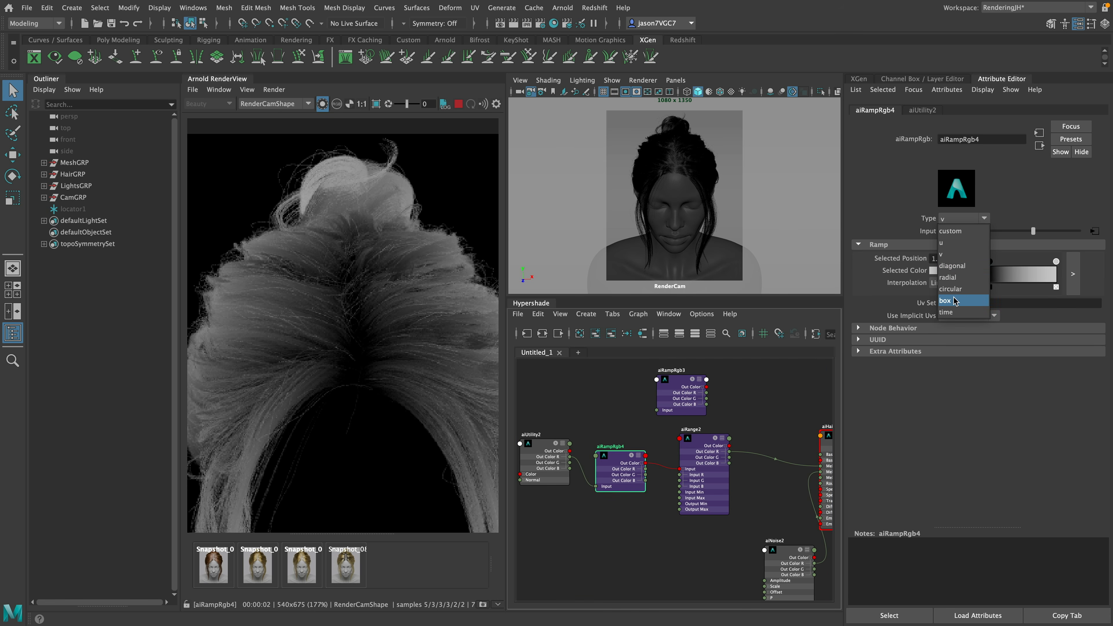
click(957, 309)
Step: Enlarge the aiRampRgb4 ramp and reverse its gradient, placing the light marker near the start and the black one at about 0.793
drag(991, 262, 1037, 262)
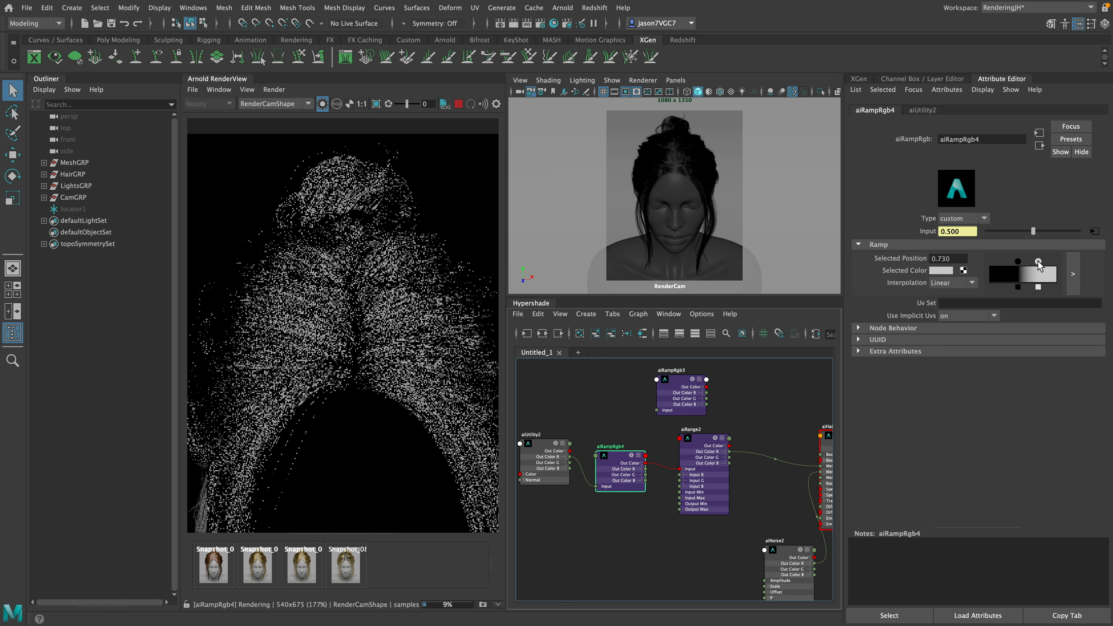
click(1072, 273)
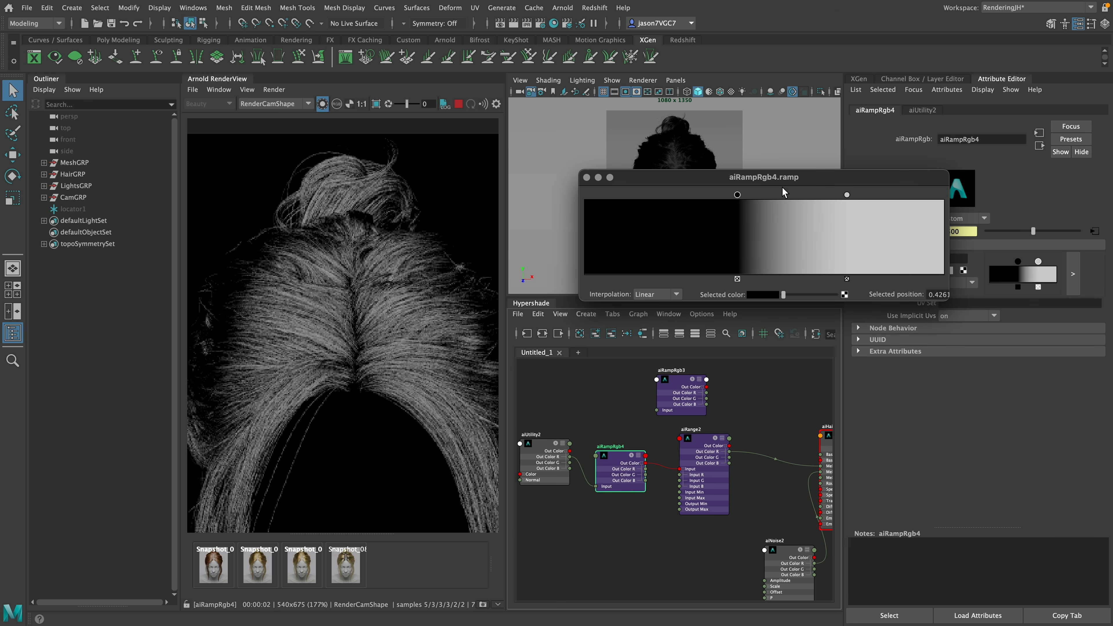
drag(737, 195, 825, 195)
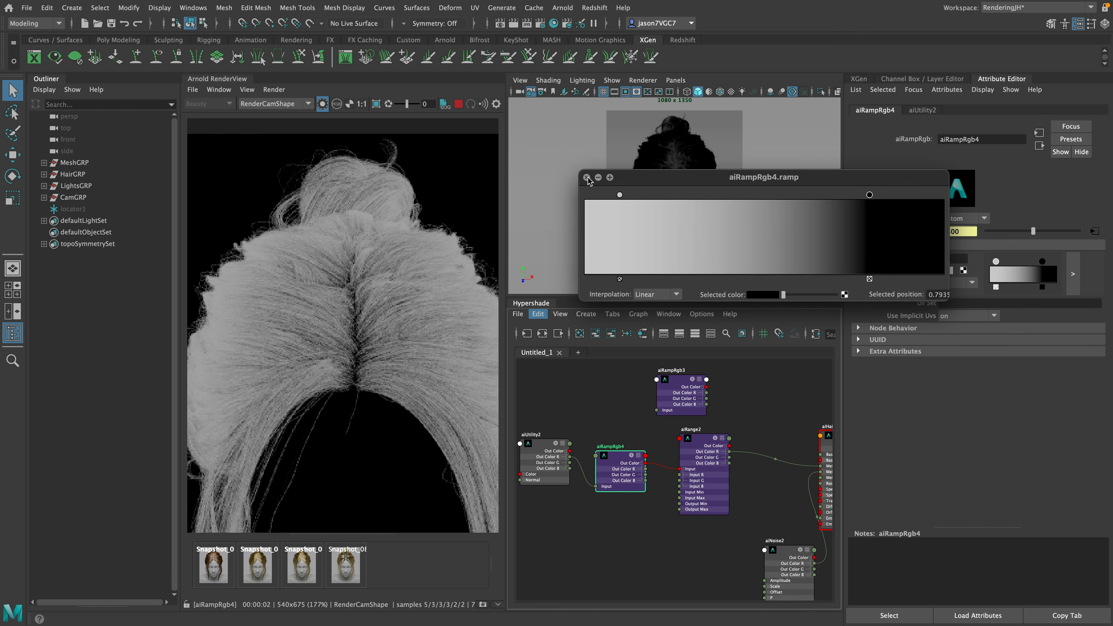
Step: Close the enlarged ramp and set aiRange2's Output Min to -30 and Contrast to about 3.013
click(587, 178)
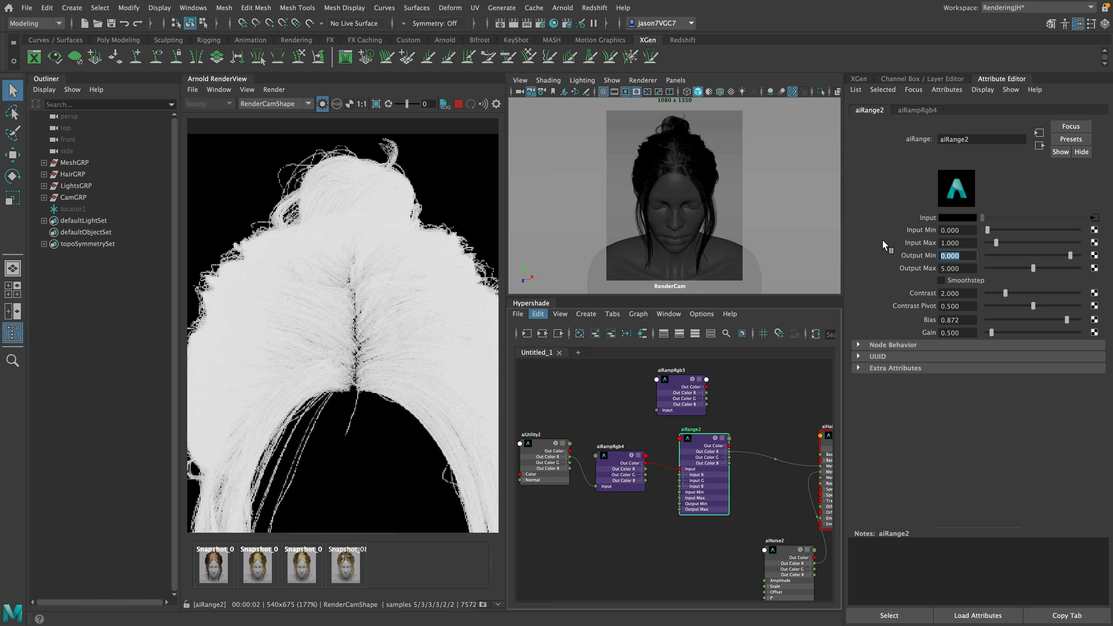
text(-)
text(30)
key(Return)
scroll(322, 309, down, 2)
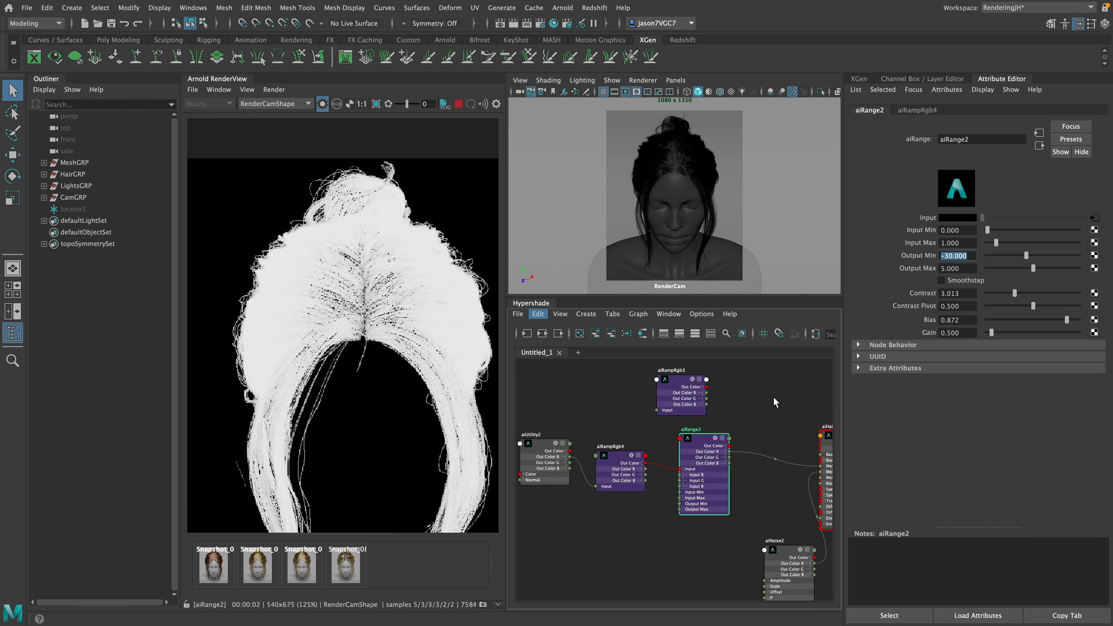
Step: Reposition aiRampRgb3 higher above aiRange2 in the node graph and nudge aiRange2 closer to aiRampRgb4
alt+middle_drag(774, 397, 737, 444)
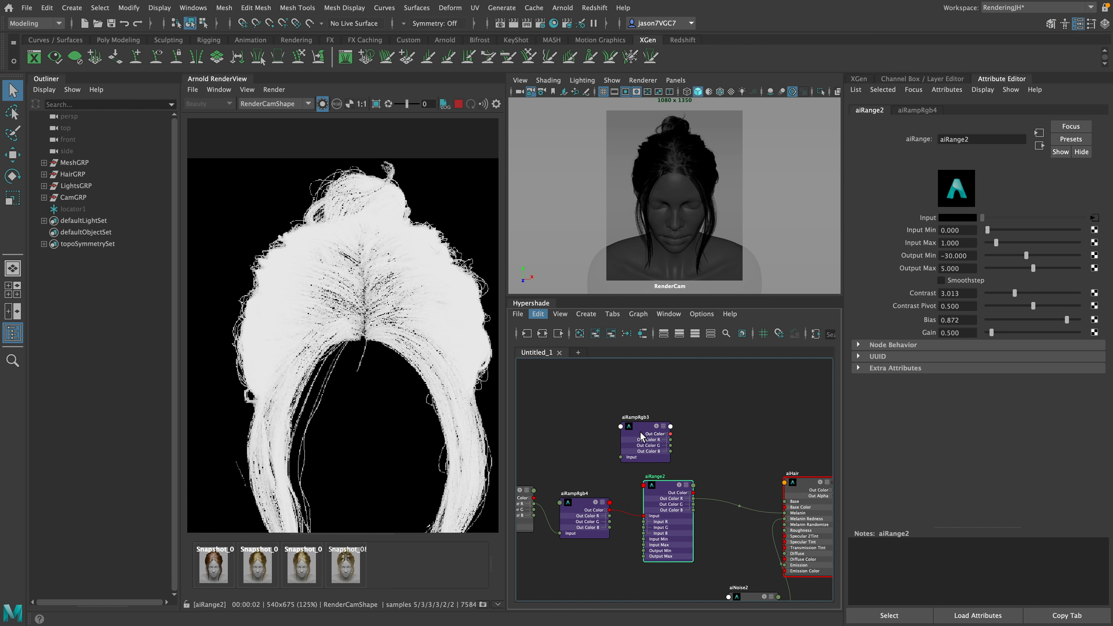
drag(638, 434, 655, 409)
drag(671, 490, 664, 489)
drag(669, 424, 661, 419)
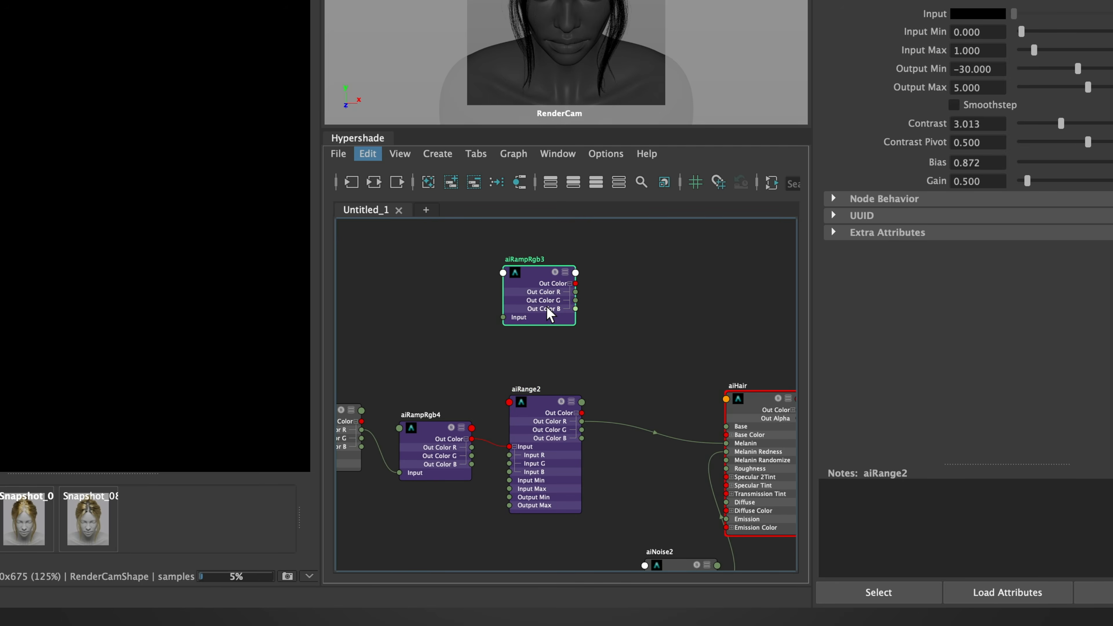
drag(662, 501, 655, 494)
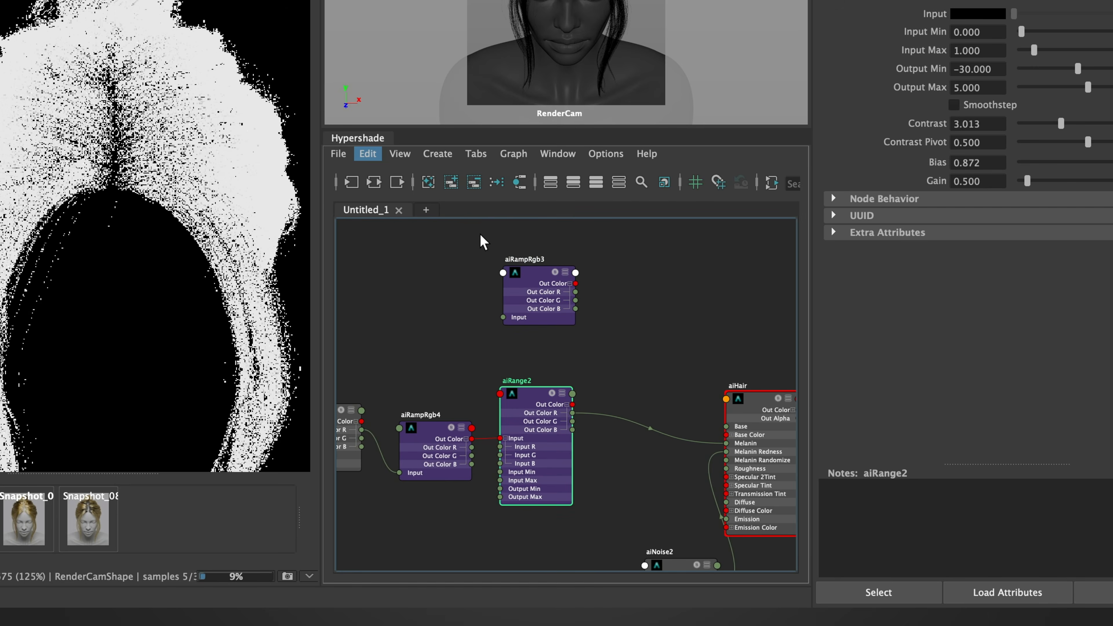
drag(480, 234, 591, 328)
scroll(601, 333, up, 3)
alt+middle_drag(594, 334, 616, 342)
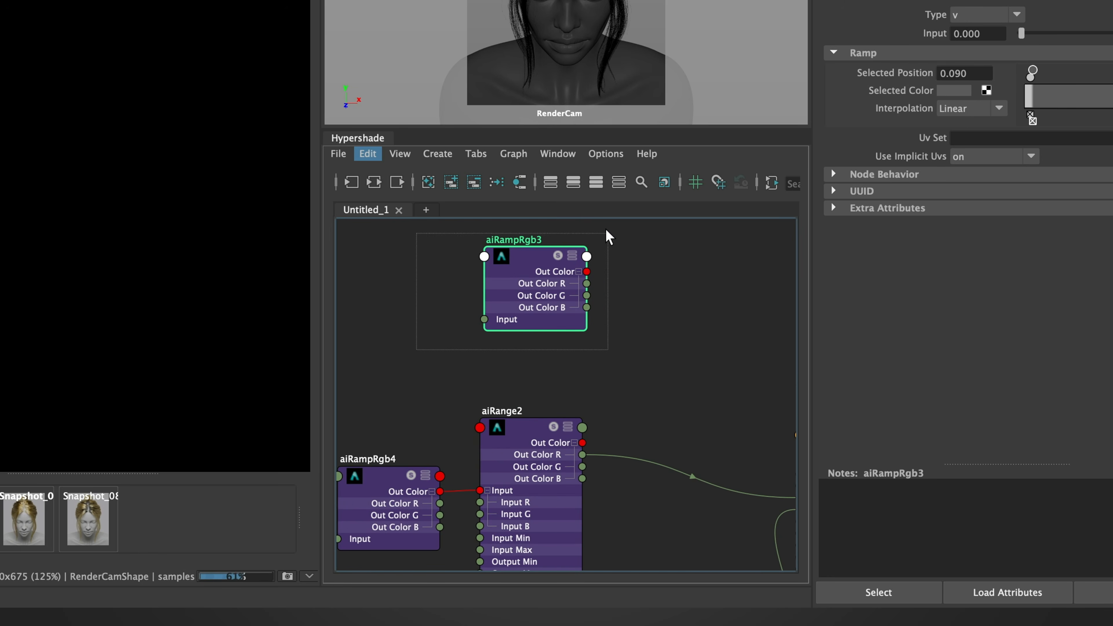
drag(605, 229, 657, 231)
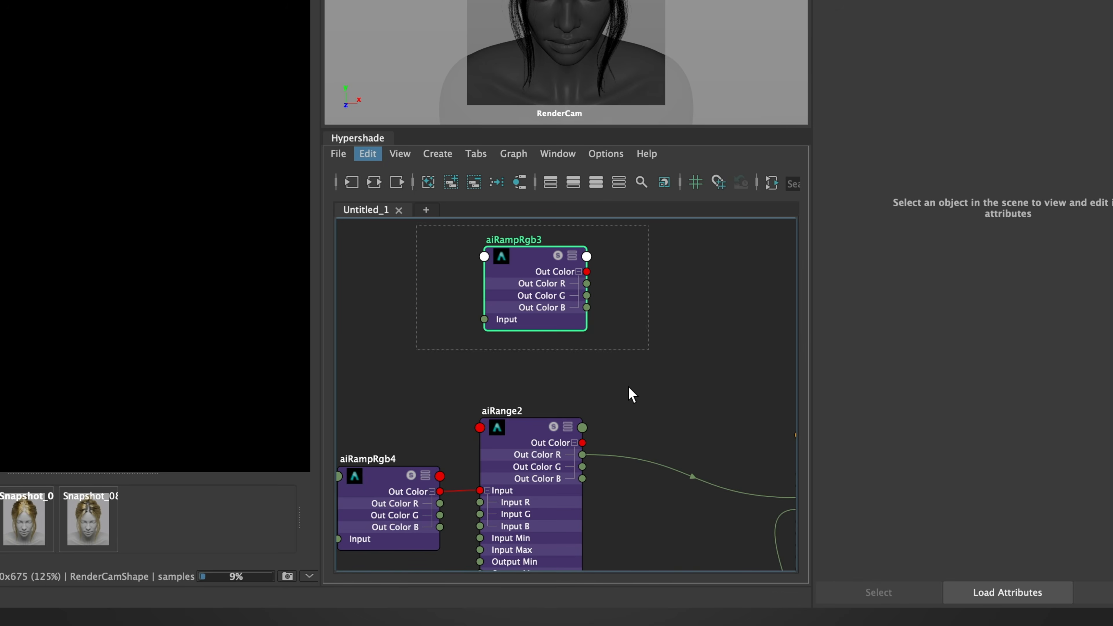
Step: Create an aiLayerRgba node in the empty space between aiRange2 and aiHair
alt+middle_drag(627, 387, 563, 282)
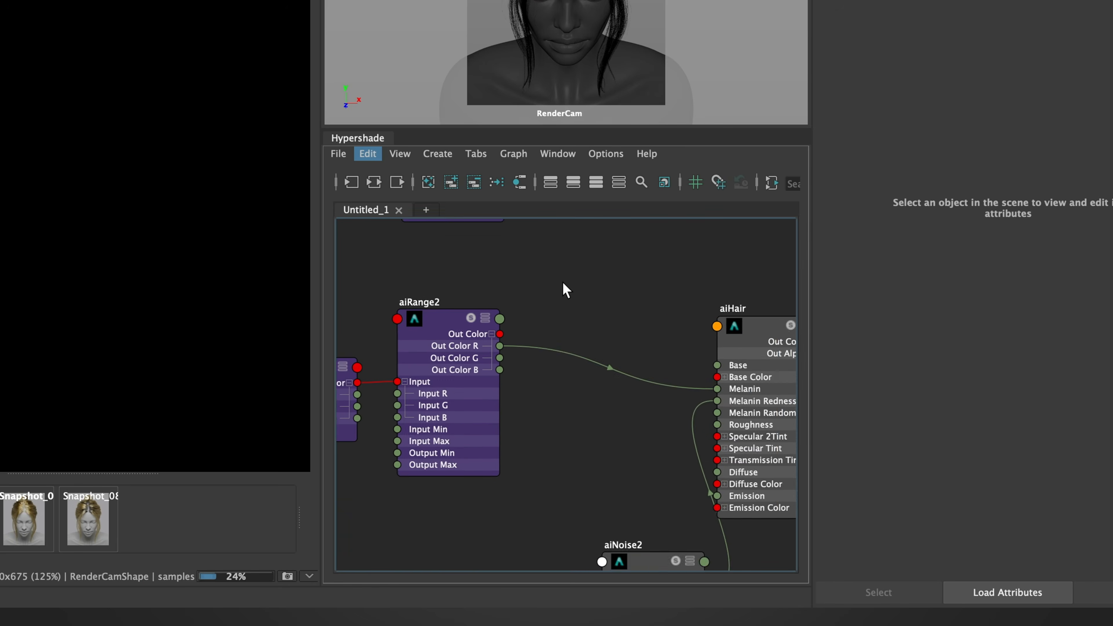
scroll(552, 293, down, 2)
click(461, 346)
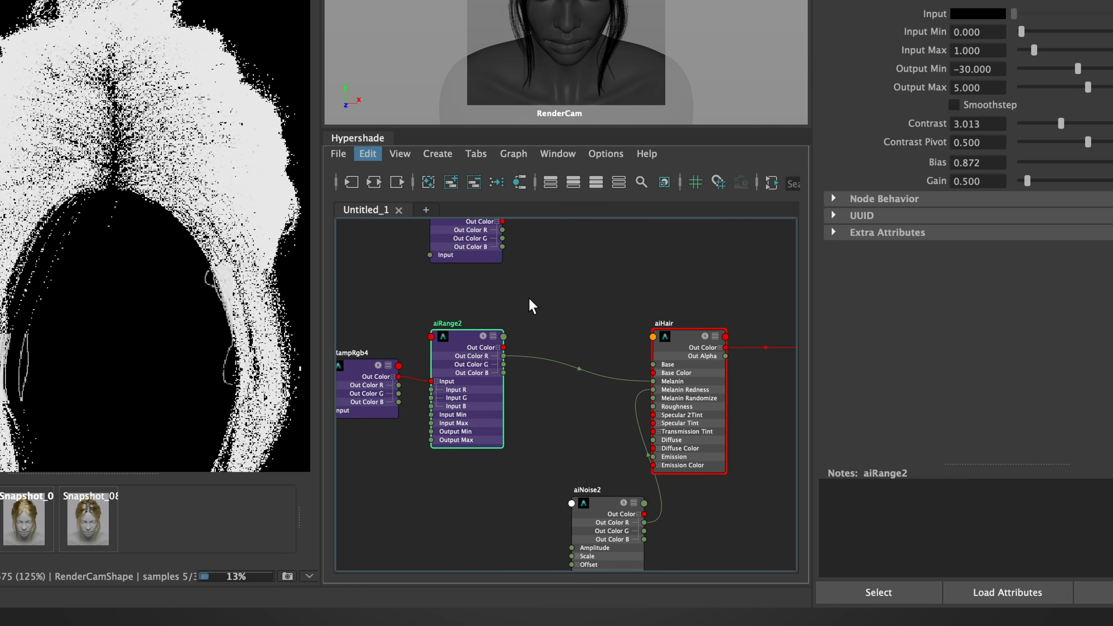
click(572, 277)
key(Tab)
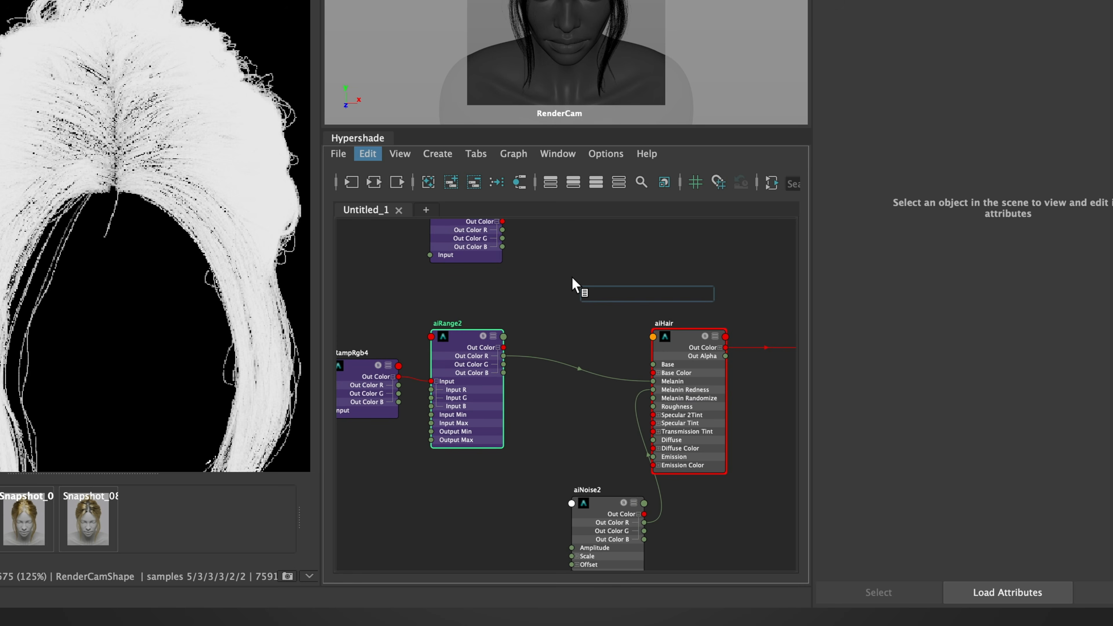
text(aila)
key(Down)
key(Down)
key(Down)
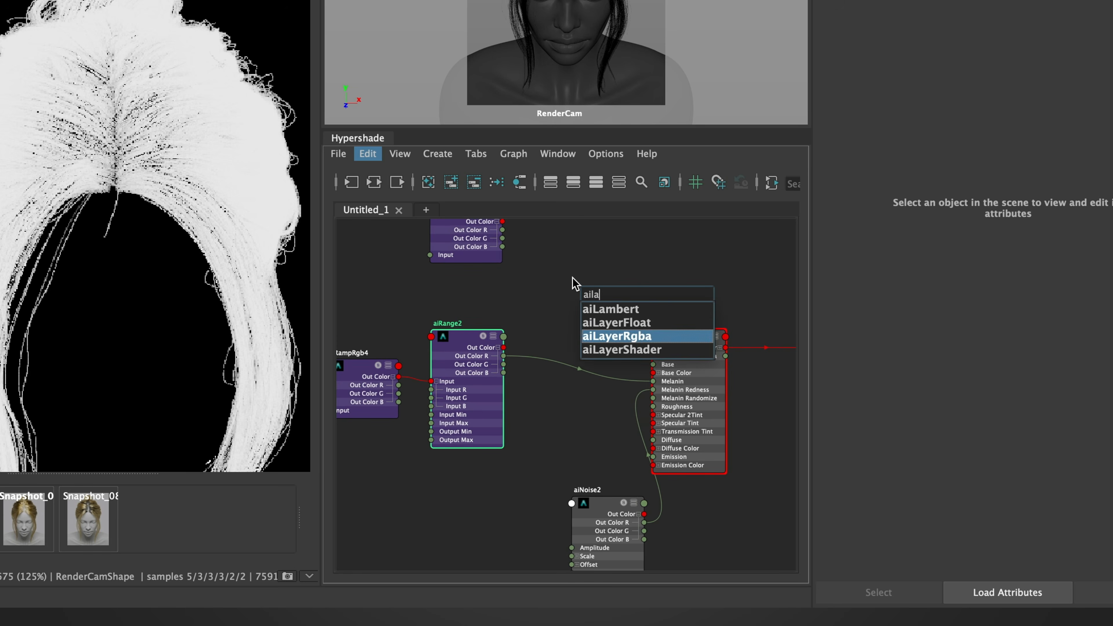
key(Return)
alt+middle_drag(508, 301, 498, 357)
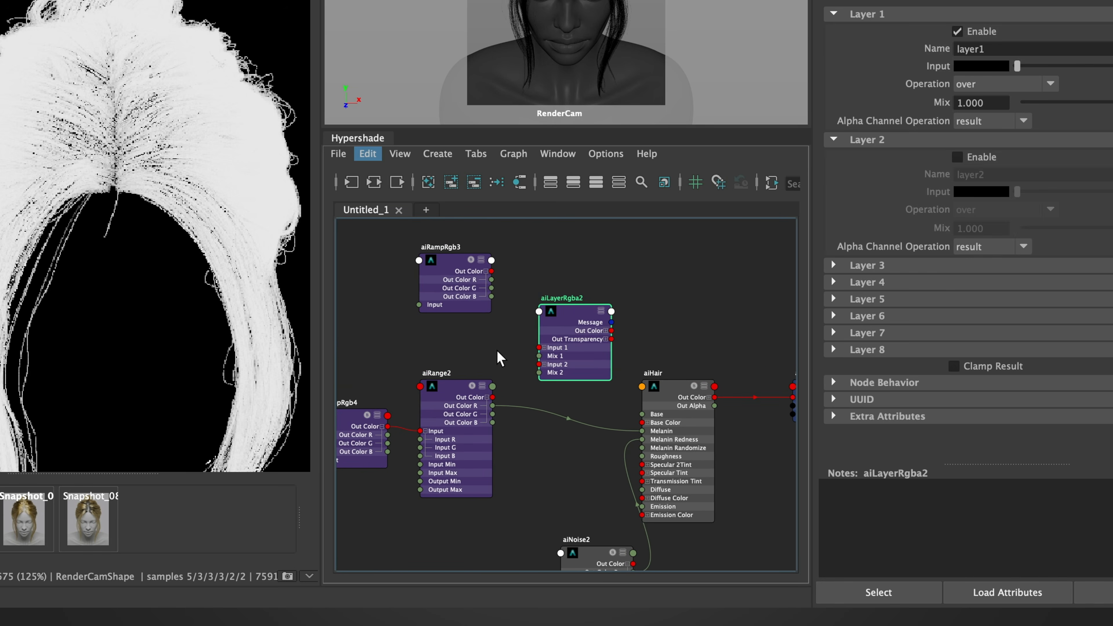
Step: Connect aiRampRgb3's Out Color to aiLayerRgba2's Input 1 and aiRange2's Out Color to Input 2, and enable Layer 2
drag(520, 334, 543, 347)
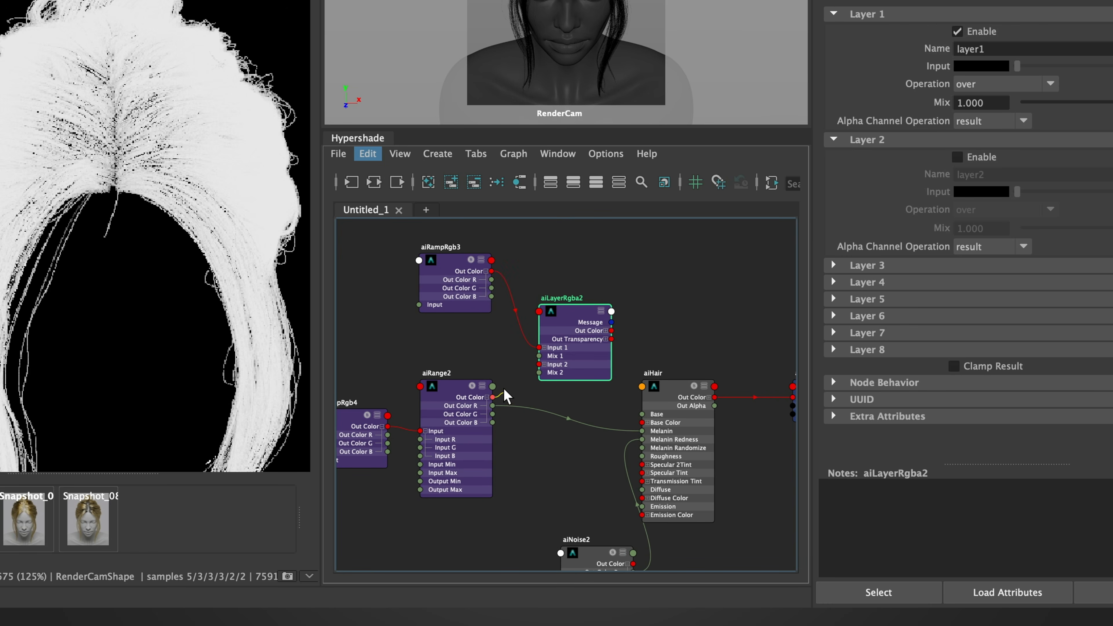
drag(505, 396, 542, 366)
alt+middle_drag(541, 447, 549, 453)
drag(584, 322, 578, 323)
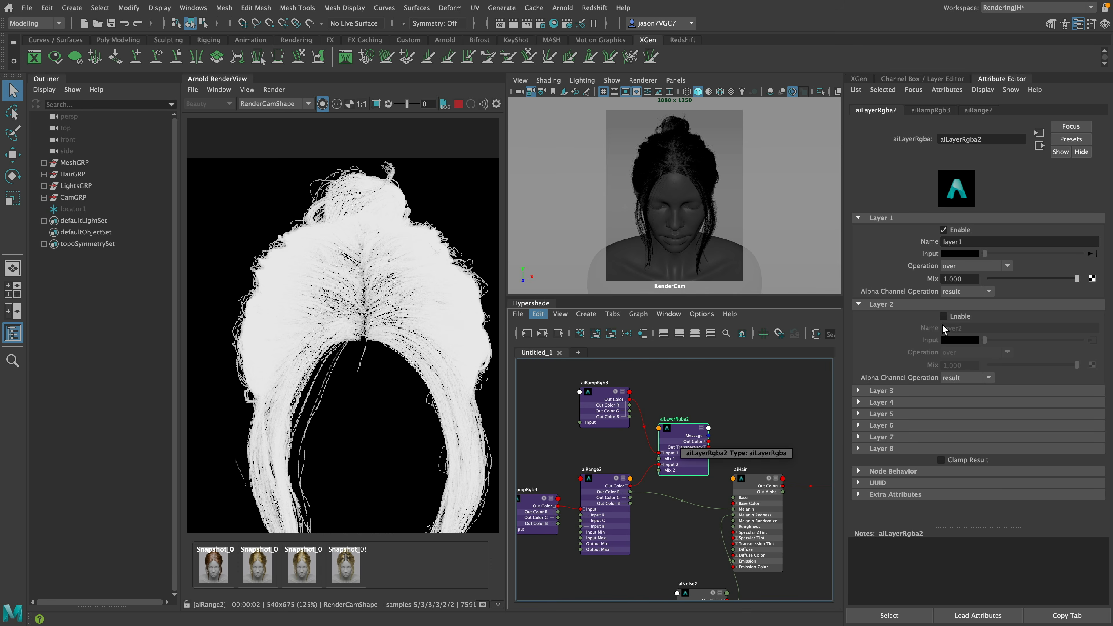
click(945, 316)
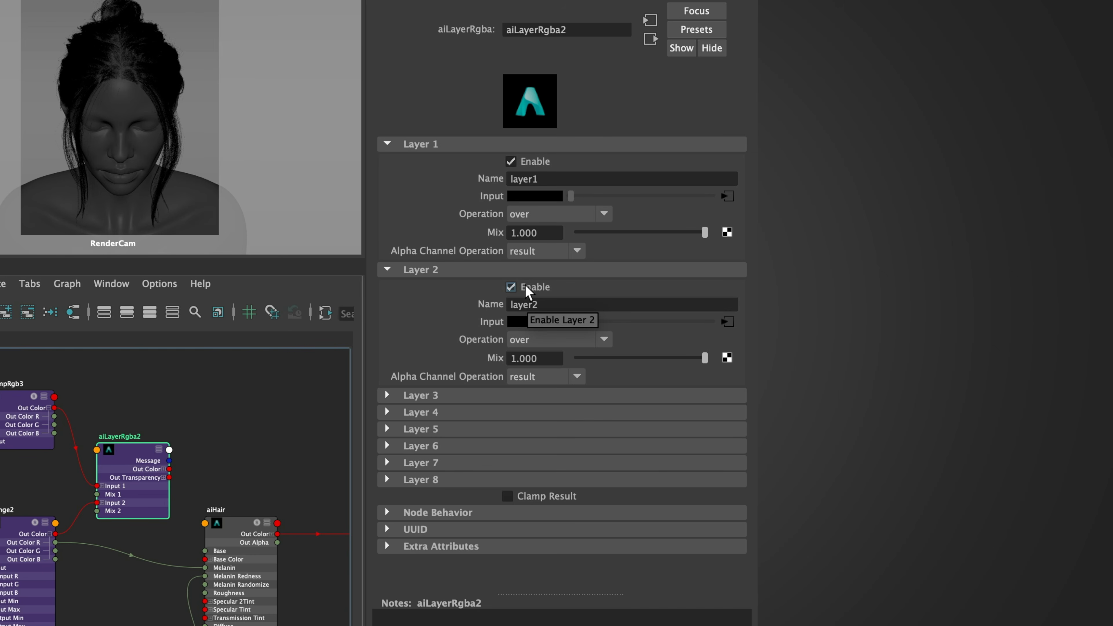
Step: Expand aiLayerRgba2's Out Color and connect its Out Color R to aiHair's Melanin
click(245, 423)
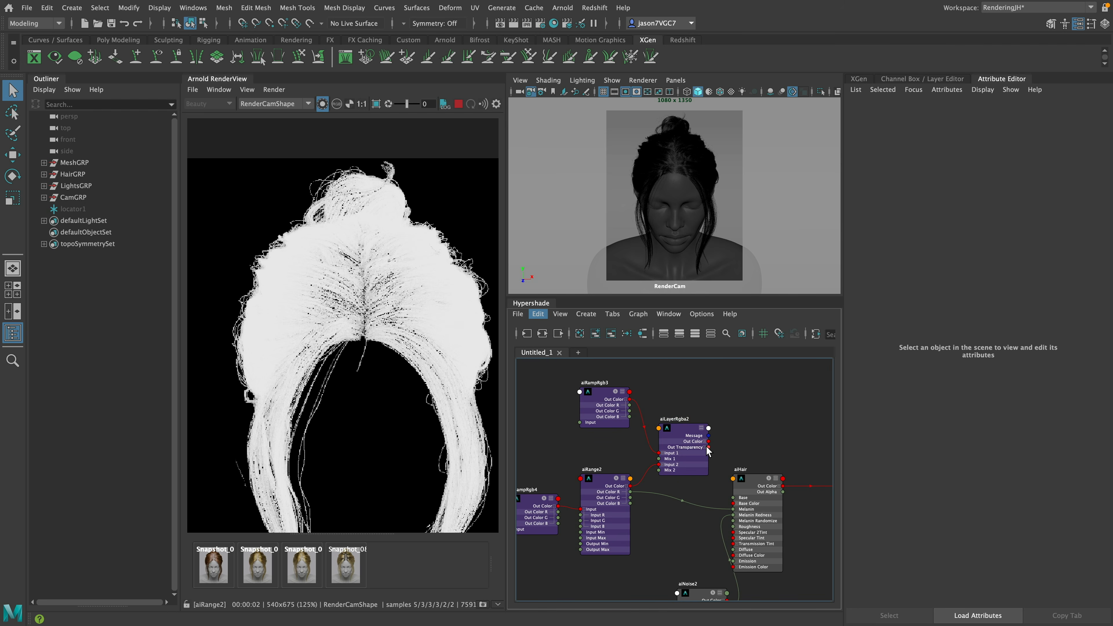
click(704, 441)
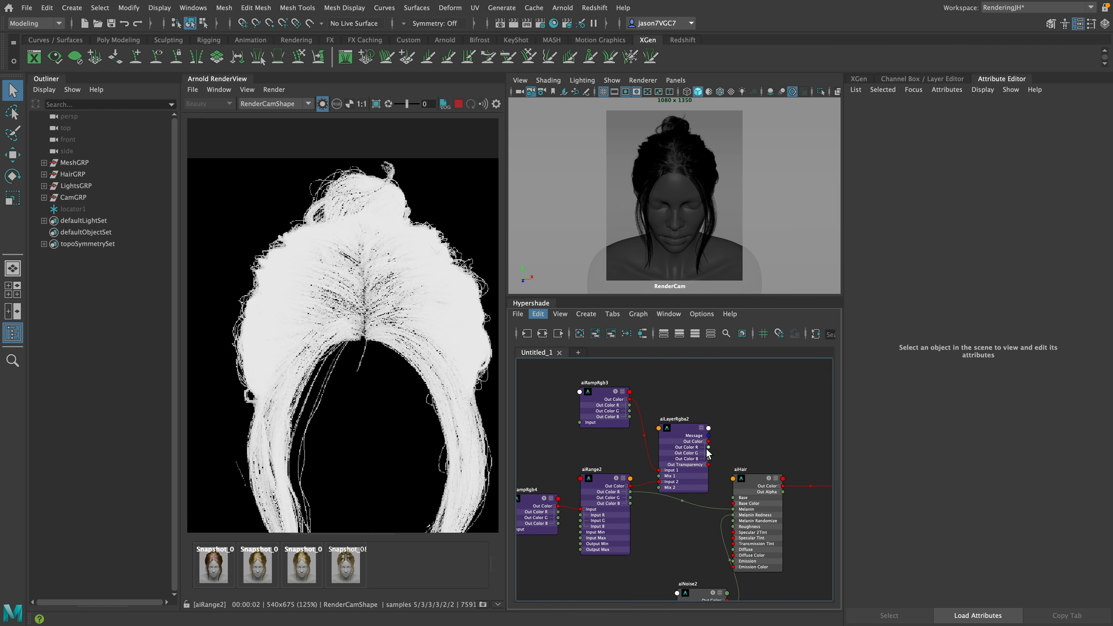
drag(724, 503, 733, 509)
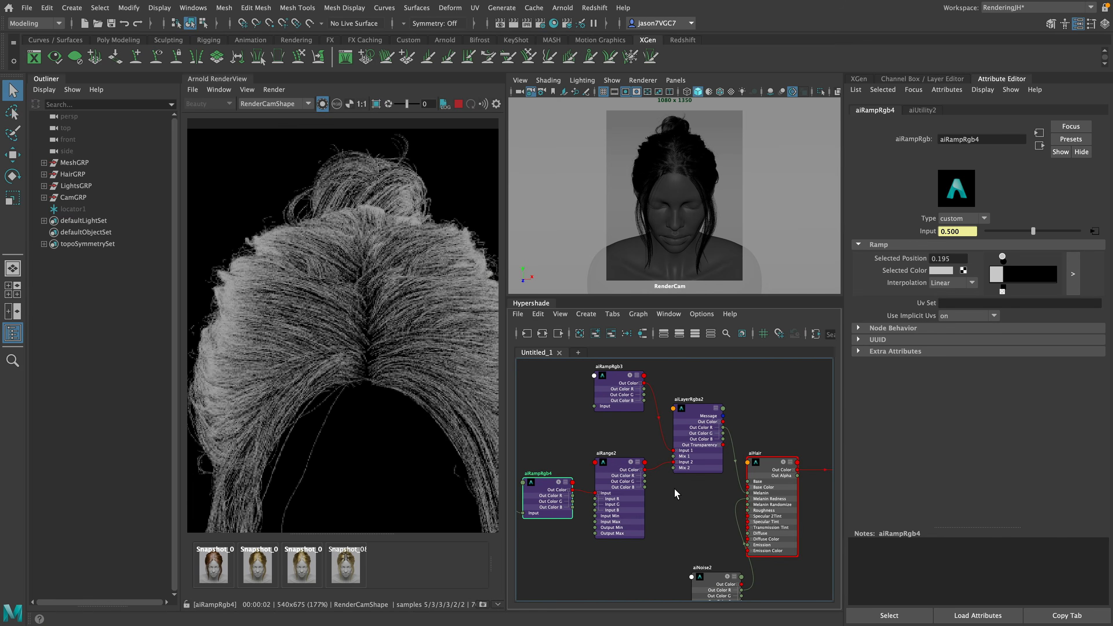
Step: Set aiRange2's Output Min to about -20.962, Output Max to 40, Contrast to about 1.154 and Bias to about 0.090
click(630, 486)
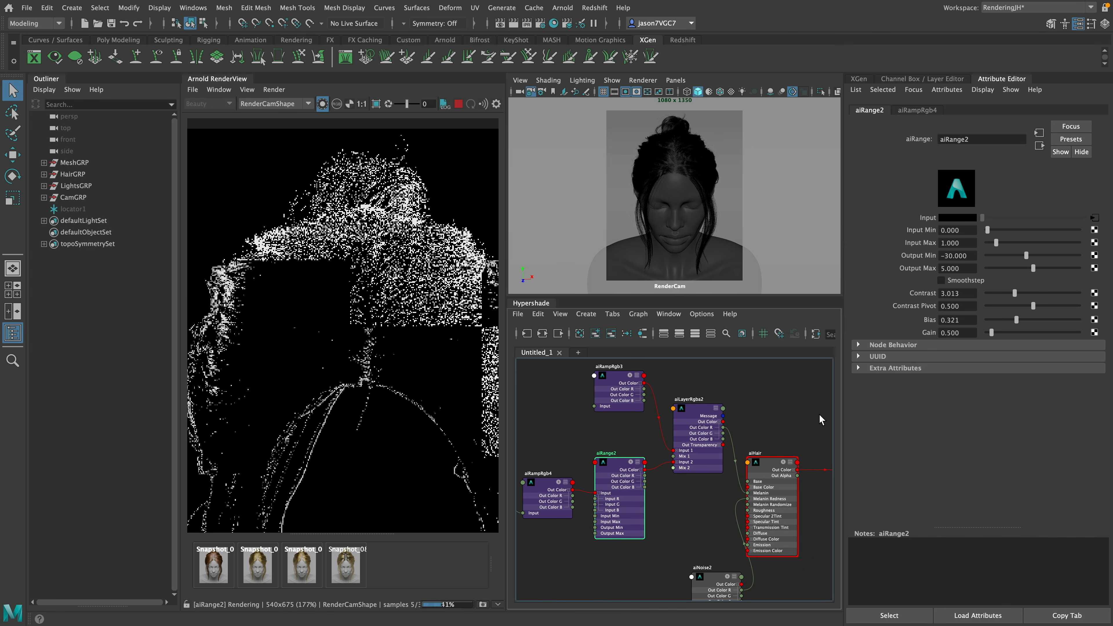
drag(1015, 293, 1003, 292)
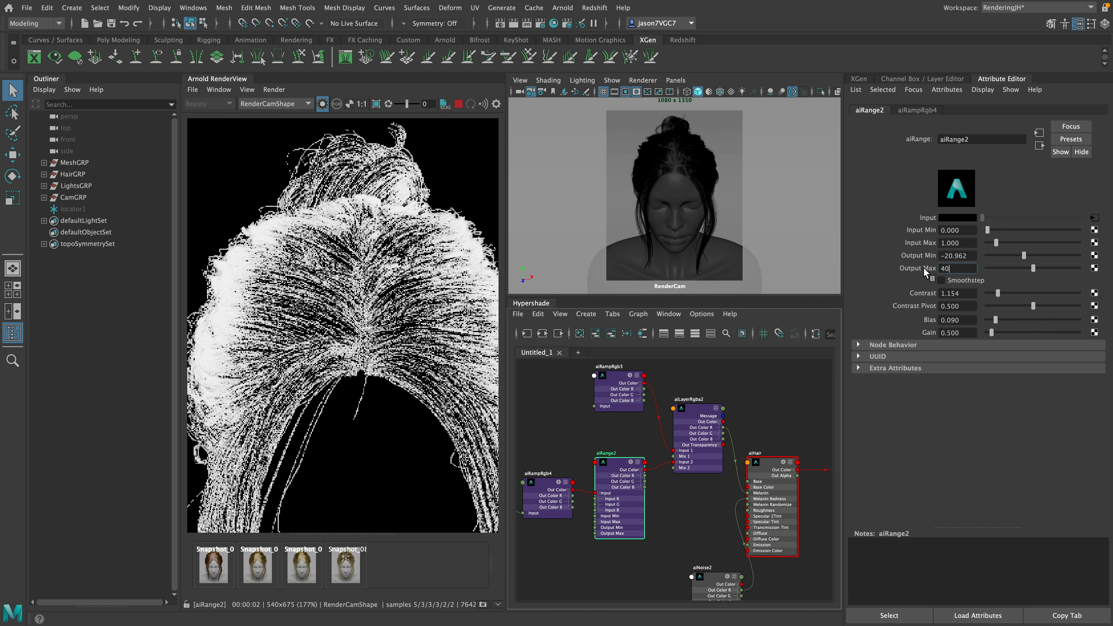
key(Return)
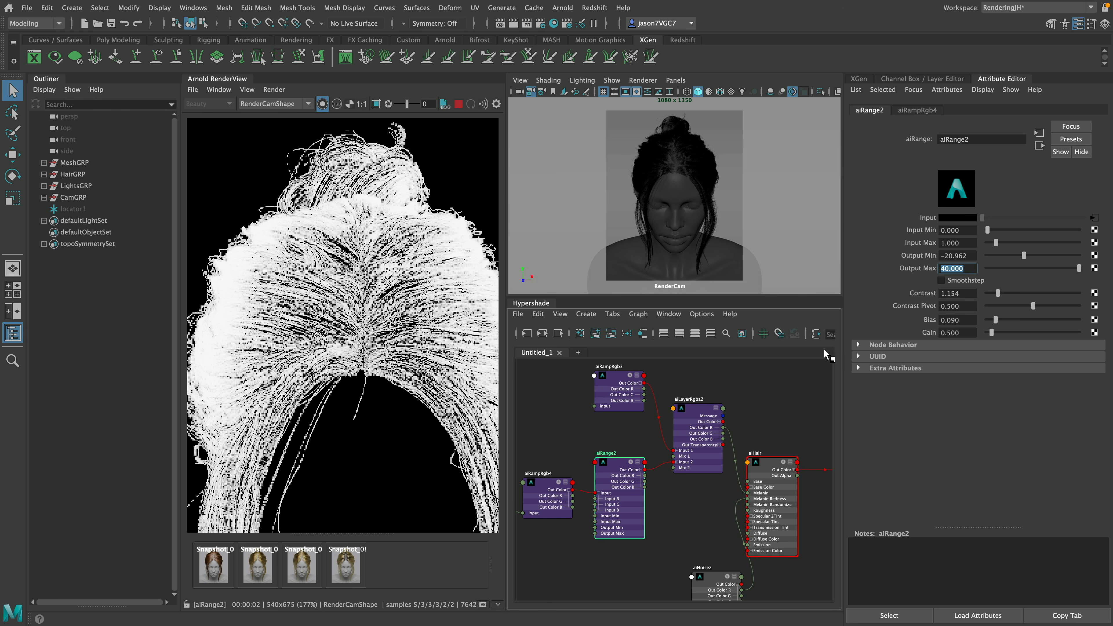
Step: Set aiLayerRgba2's Layer 2 operation to min and keep Clamp Result on after testing it off
click(698, 412)
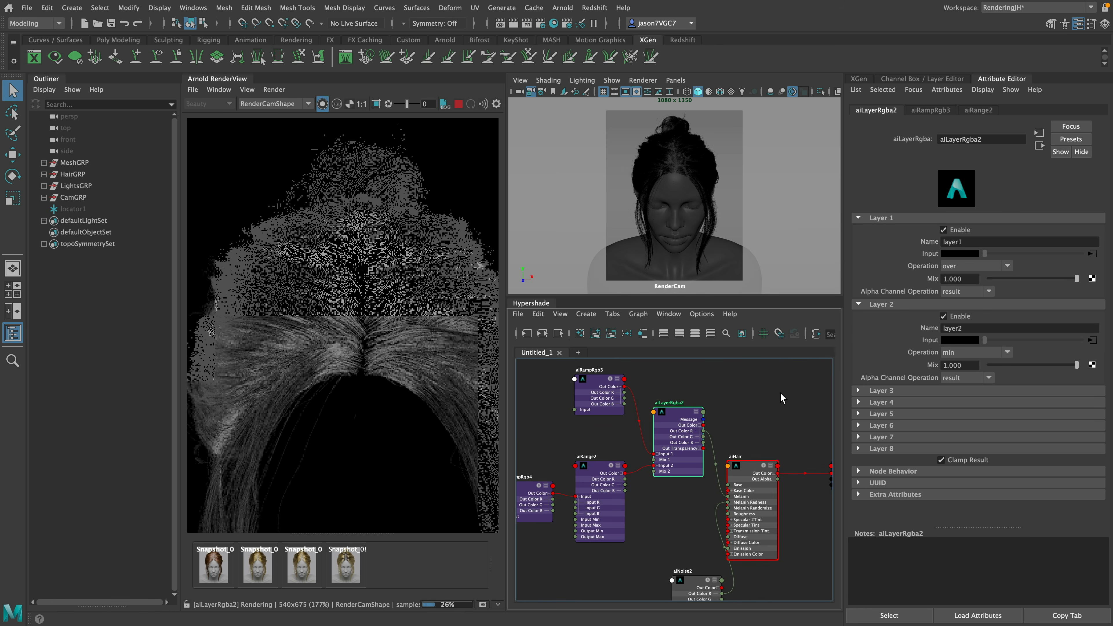
click(941, 459)
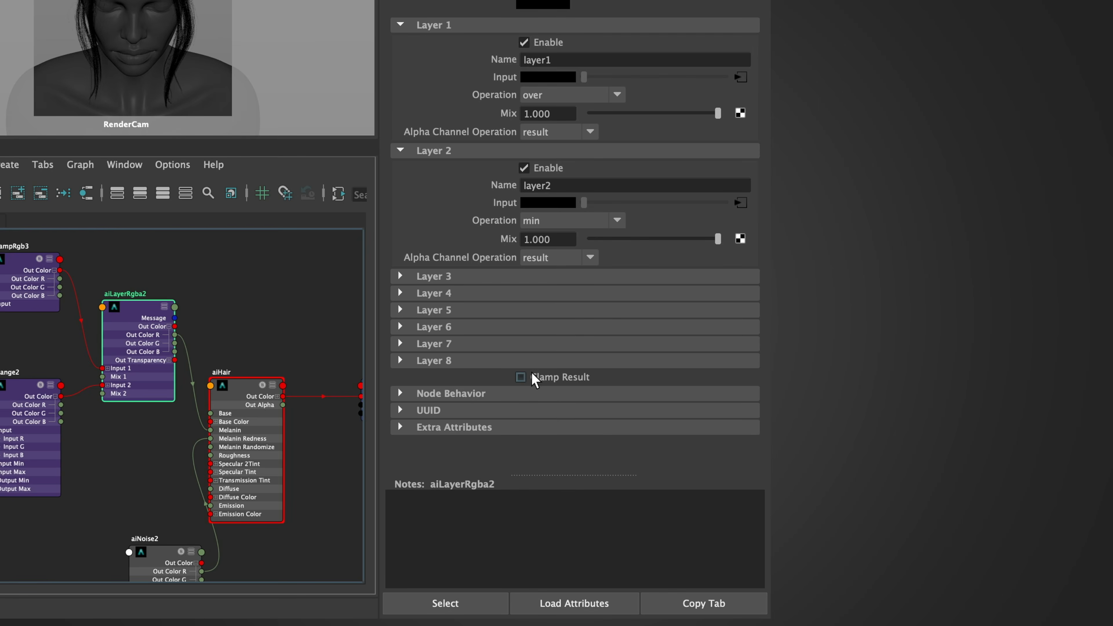
click(548, 378)
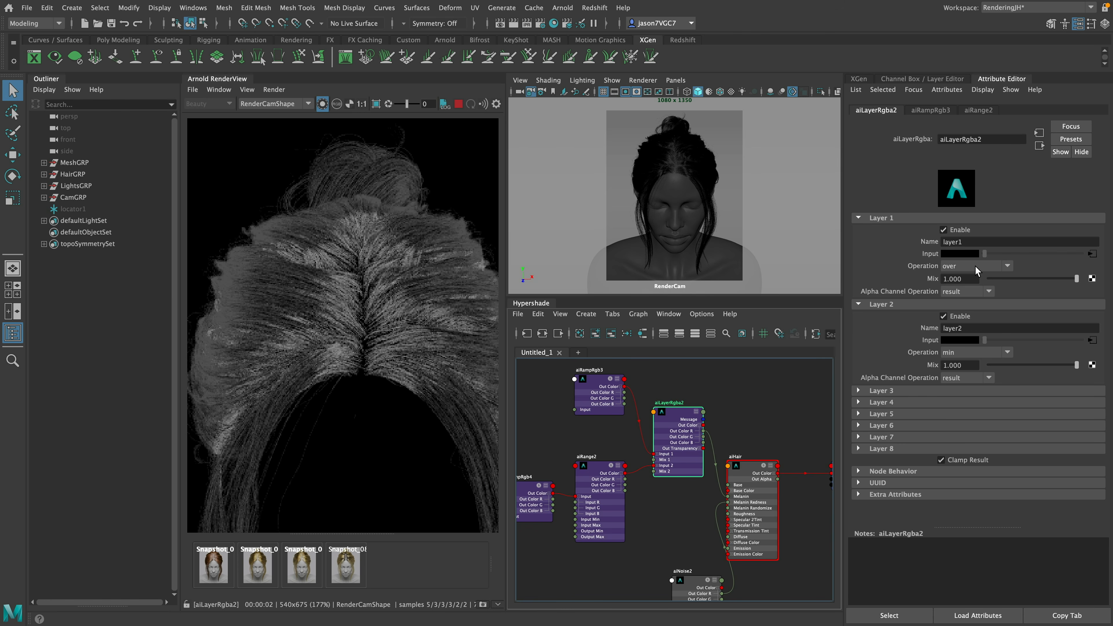
Step: Try the over operation on aiLayerRgba2's Layer 2 and switch it back to min
click(973, 352)
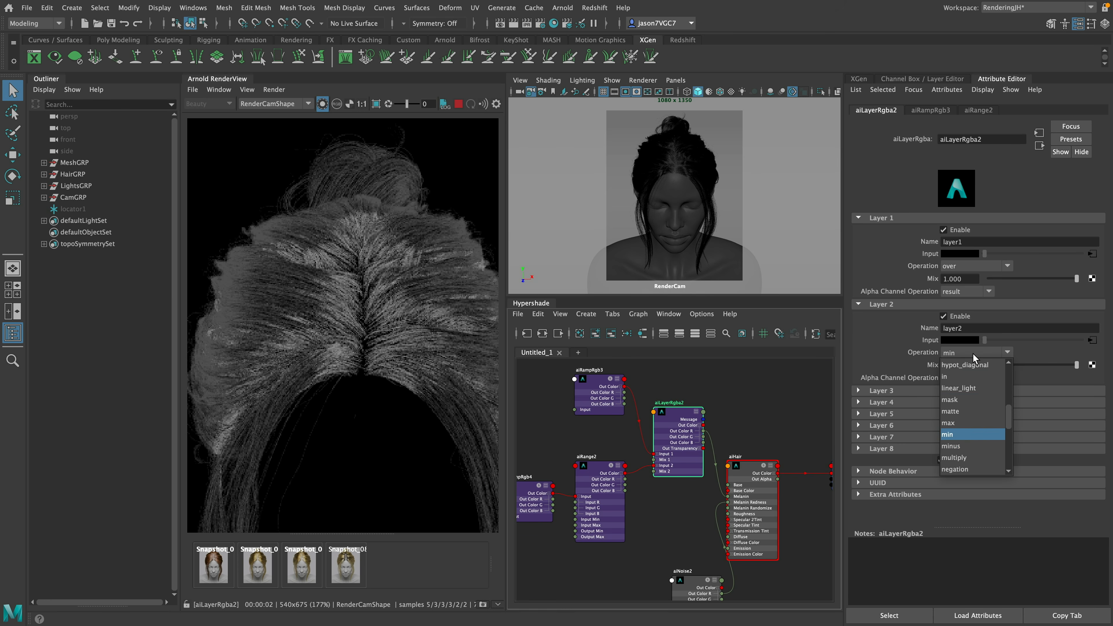
scroll(972, 440, down, 2)
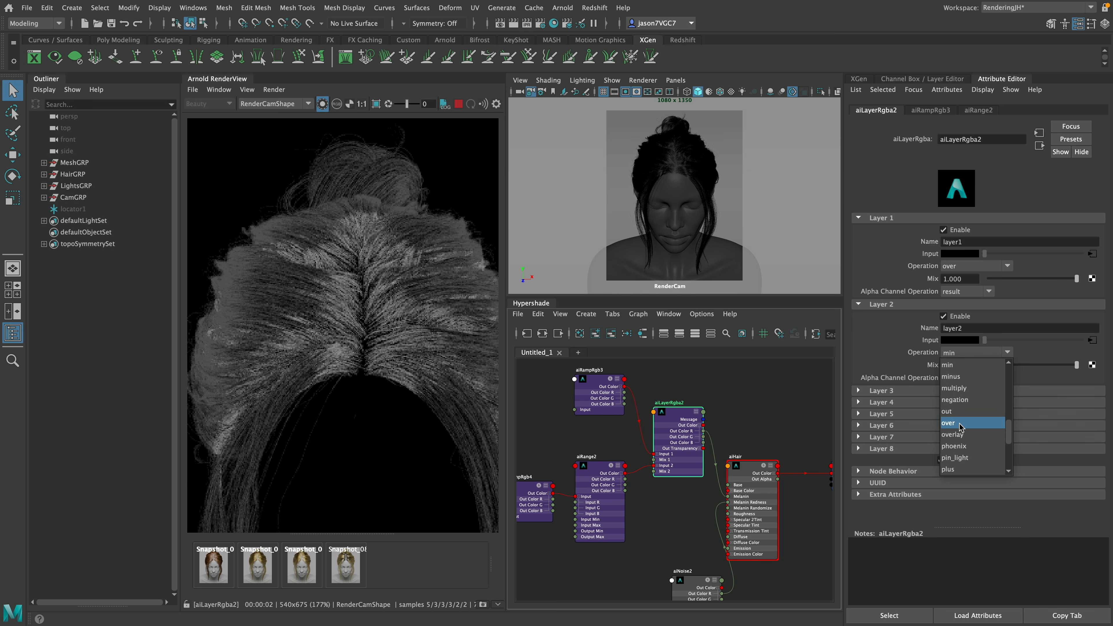
click(954, 423)
click(966, 354)
click(962, 366)
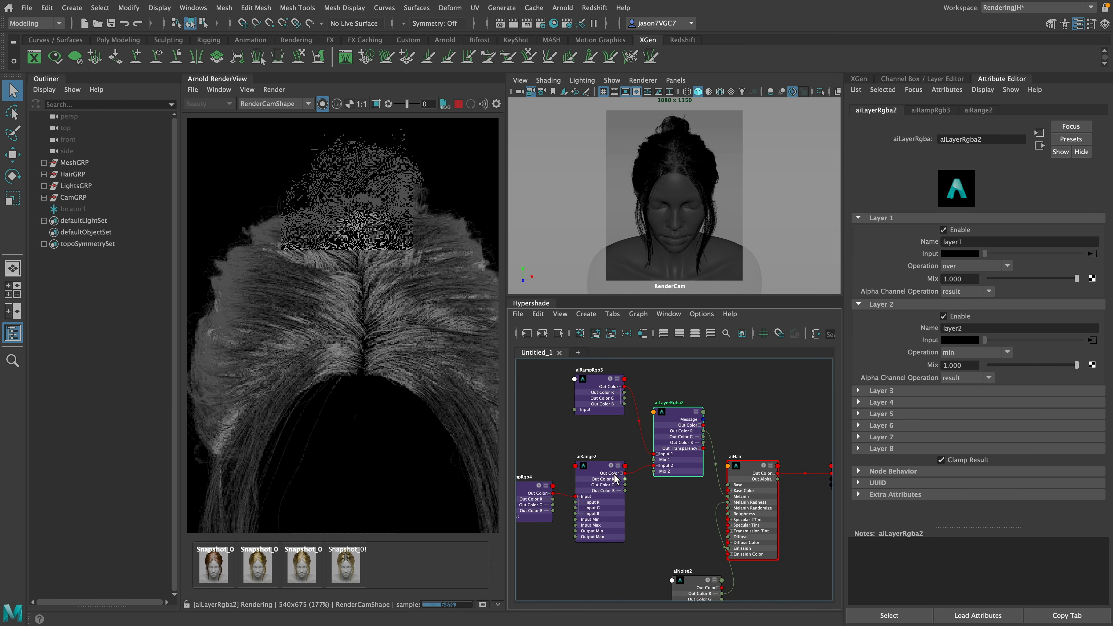
Step: Compare the isolated render of aiRange2 with that of aiLayerRgba2
click(598, 465)
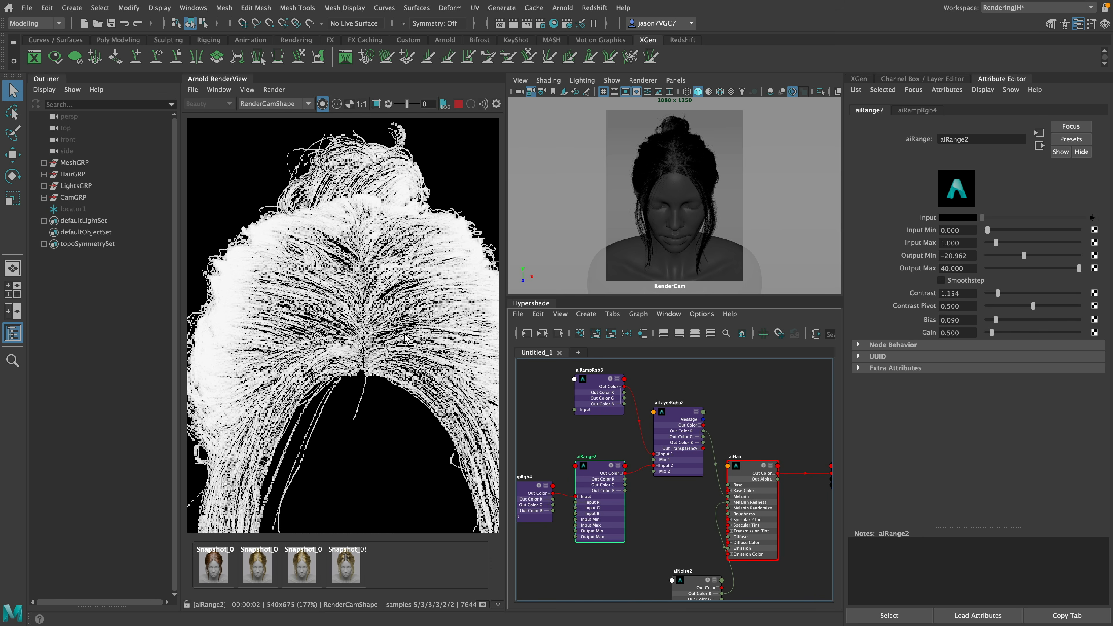
click(665, 420)
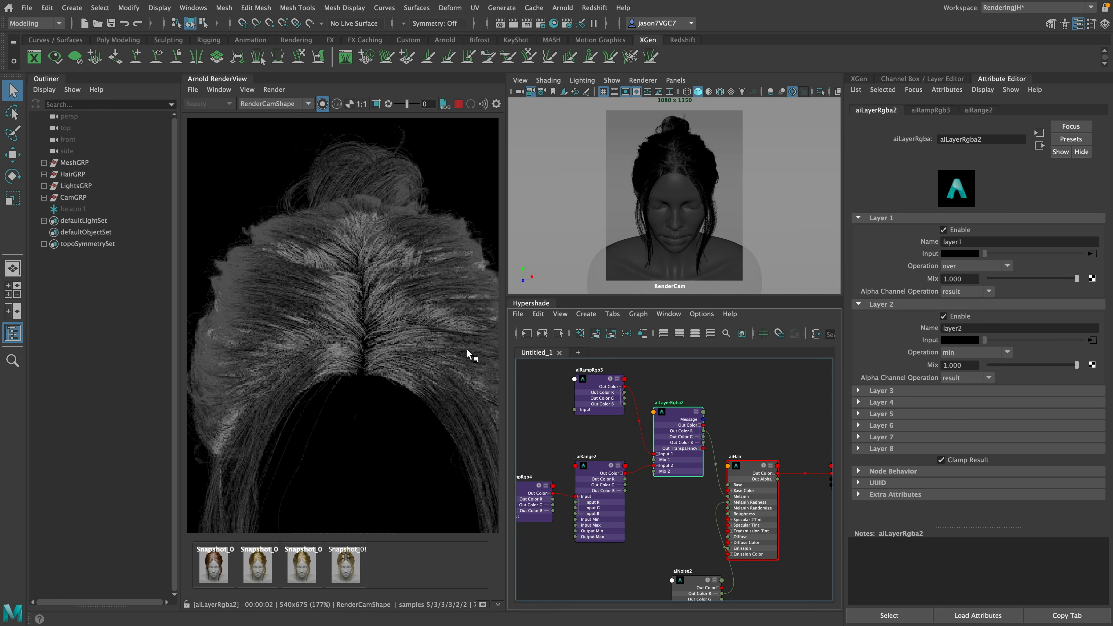
middle_drag(395, 343, 396, 353)
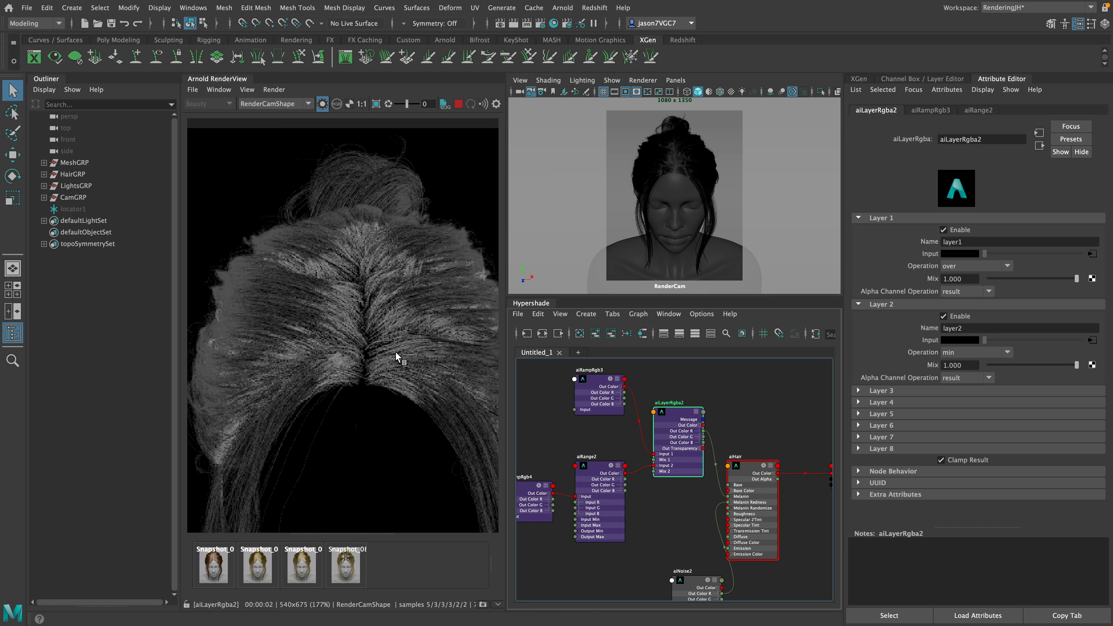
Step: Return the render to the full Beauty shading and examine the hair roots and strands inside the crop region
key(i)
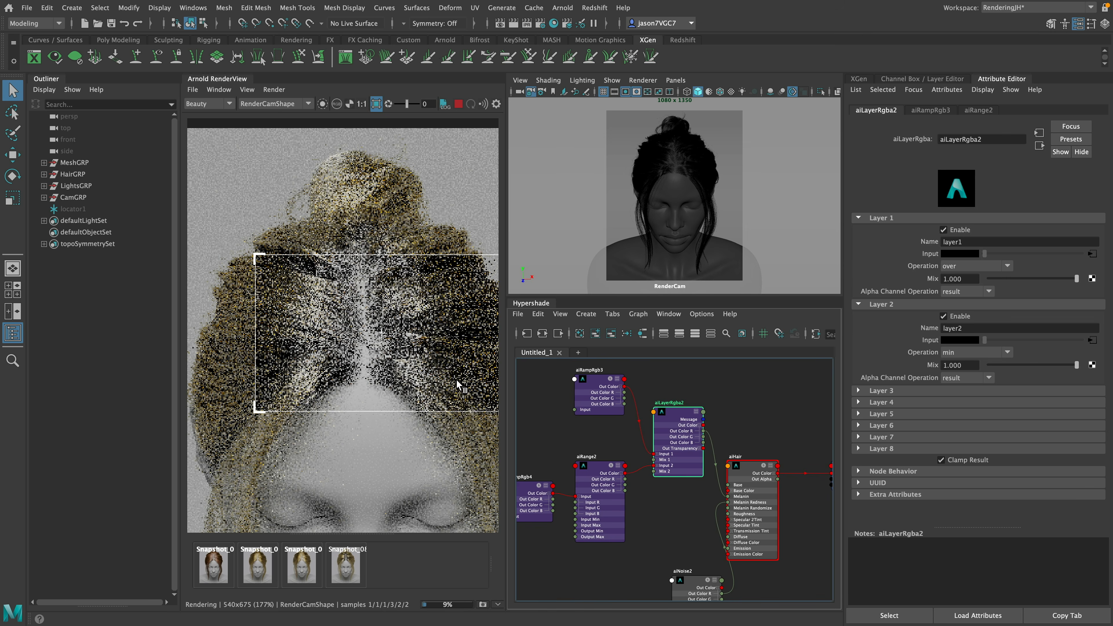
scroll(390, 382, up, 3)
middle_drag(389, 378, 399, 430)
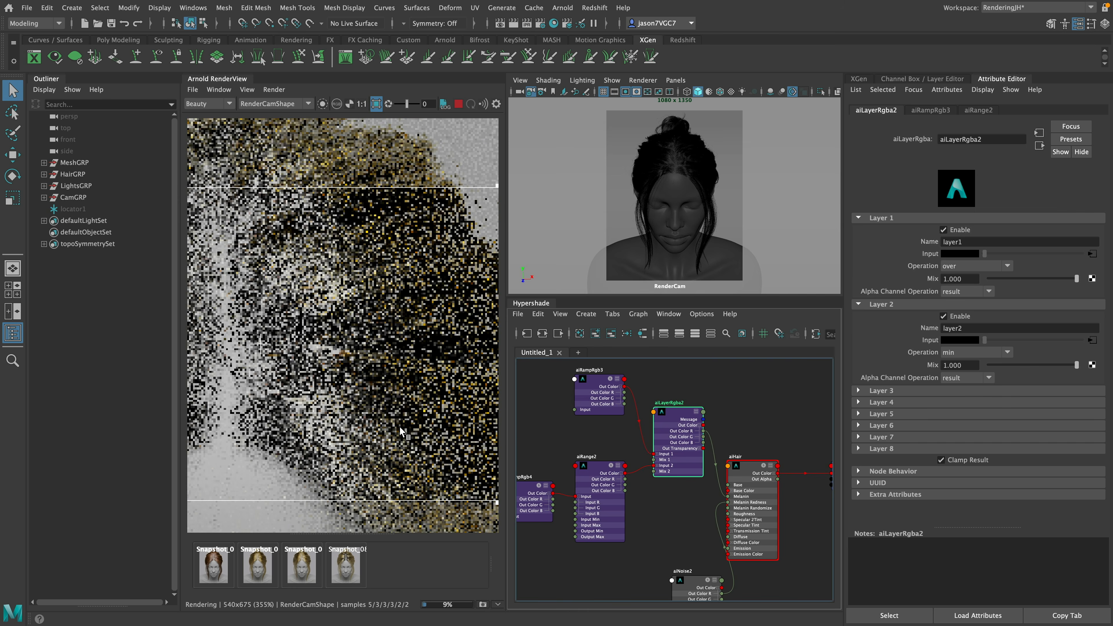
scroll(296, 406, down, 3)
middle_drag(297, 406, 369, 425)
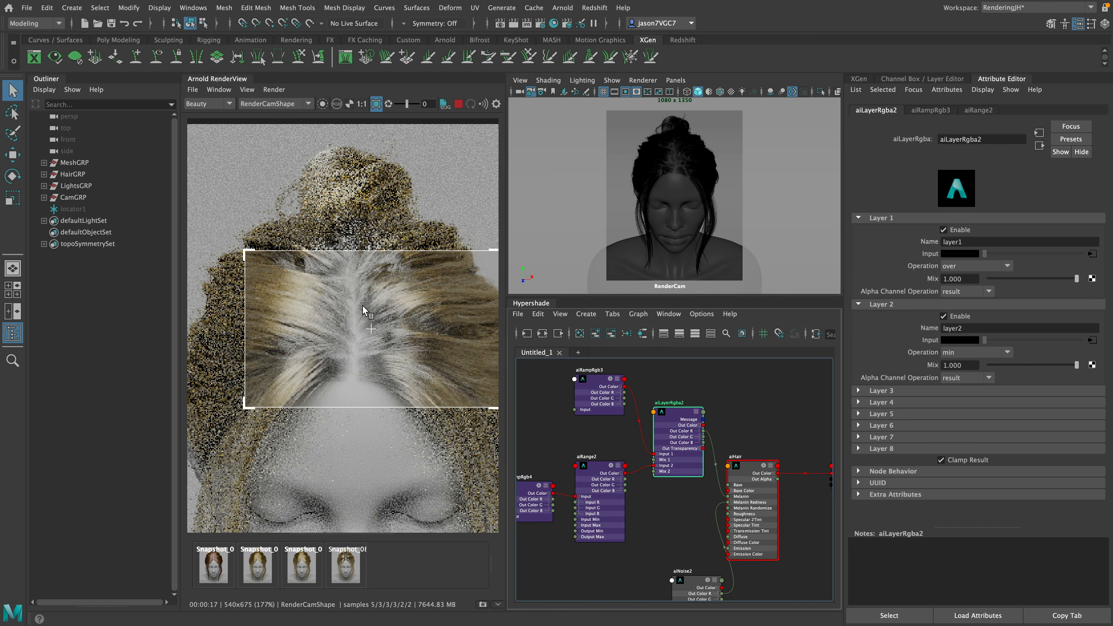
scroll(412, 358, up, 2)
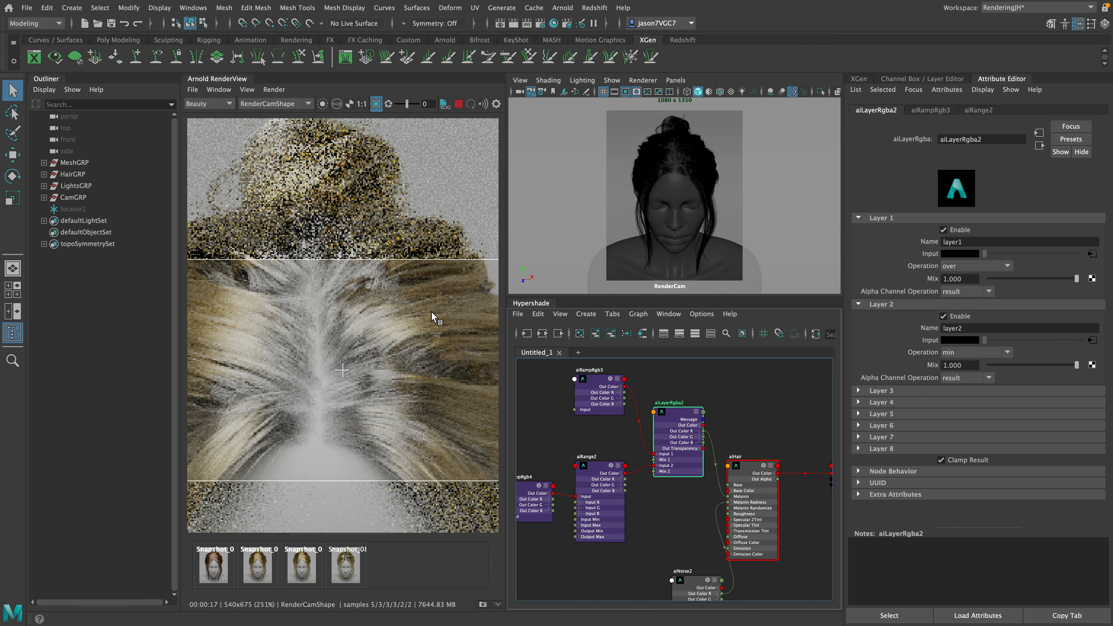
scroll(418, 356, down, 3)
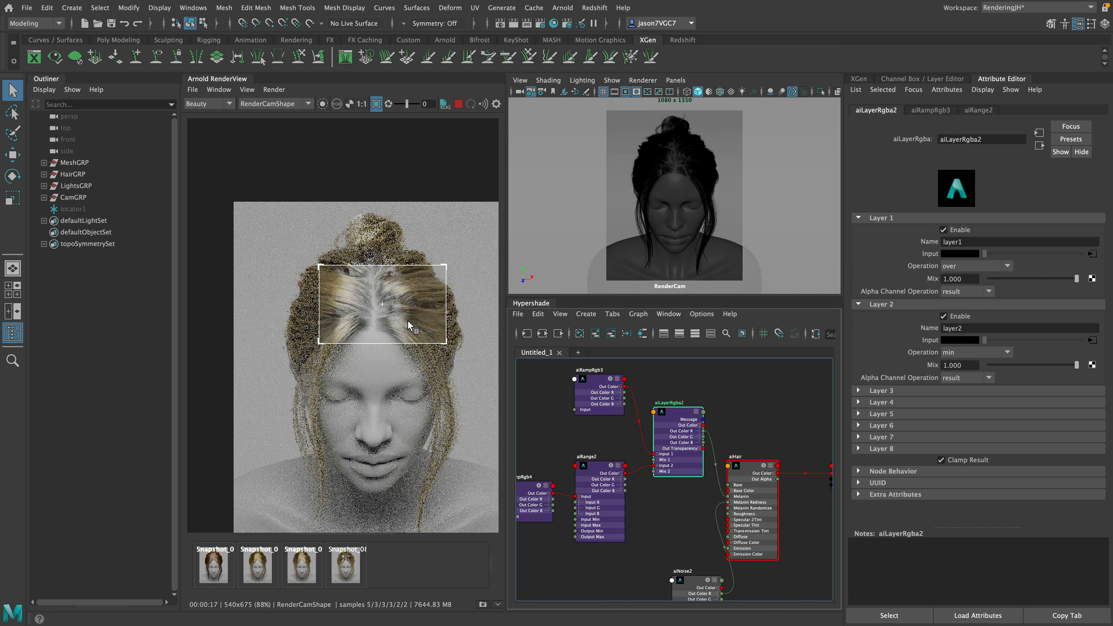
Step: Turn off the crop region to render the full frame and store the result as a new snapshot
scroll(408, 321, up, 1)
middle_drag(398, 190, 398, 136)
click(376, 103)
mouse_move(389, 285)
middle_down()
mouse_move(388, 256)
mouse_move(398, 299)
middle_up()
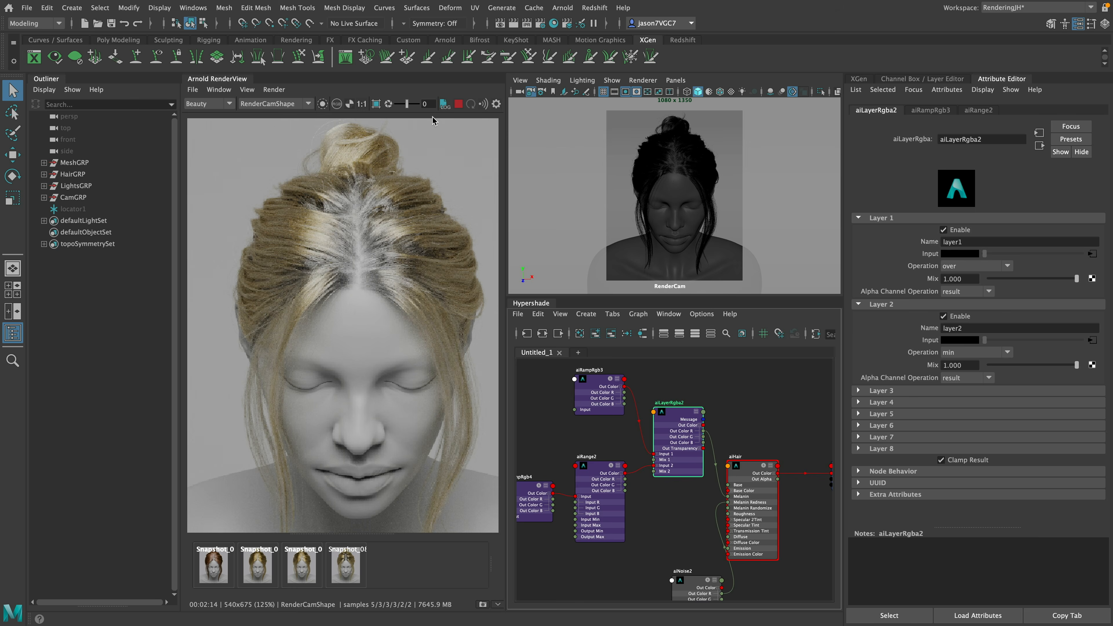
click(482, 605)
click(388, 572)
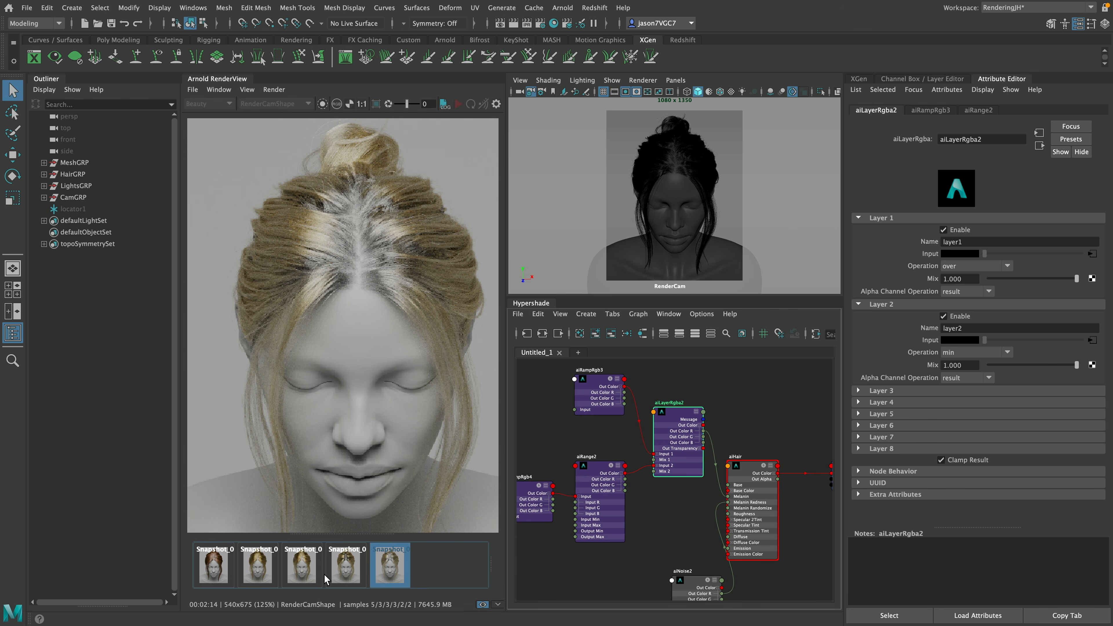
Step: Compare the last two snapshots at the hair roots and examine the loose strands around the face
click(361, 572)
click(377, 572)
scroll(387, 269, up, 2)
middle_drag(388, 269, 388, 278)
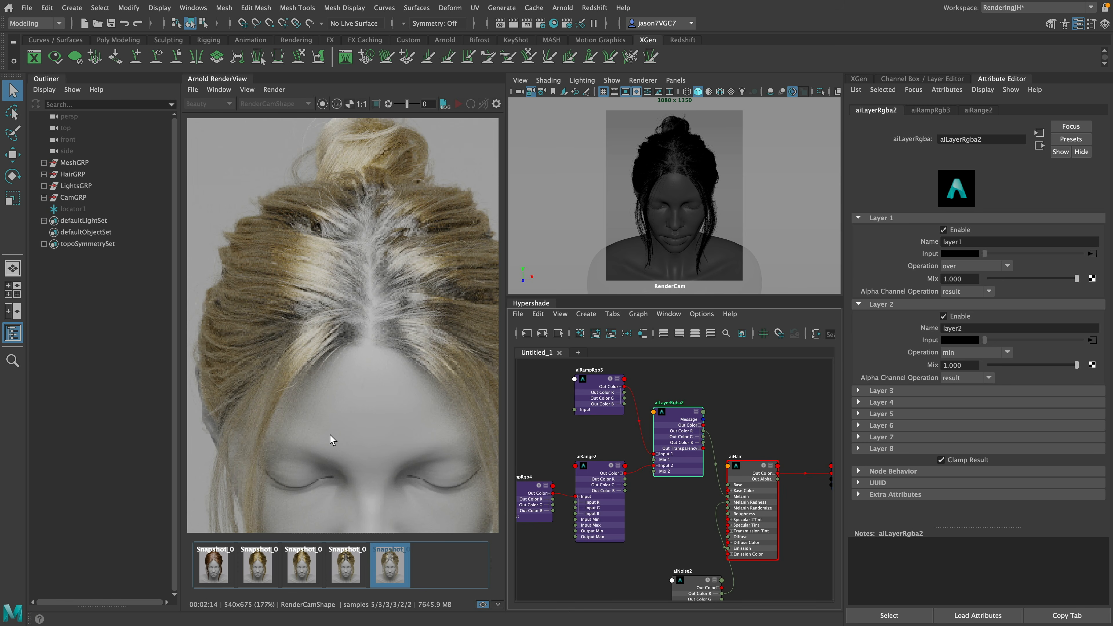
click(356, 566)
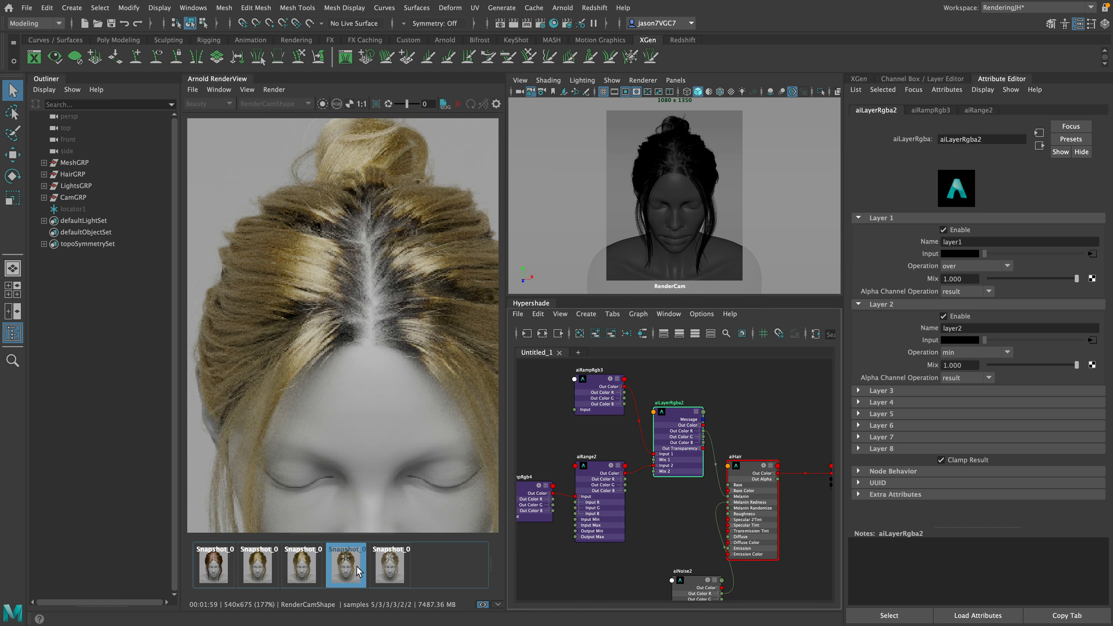
click(403, 566)
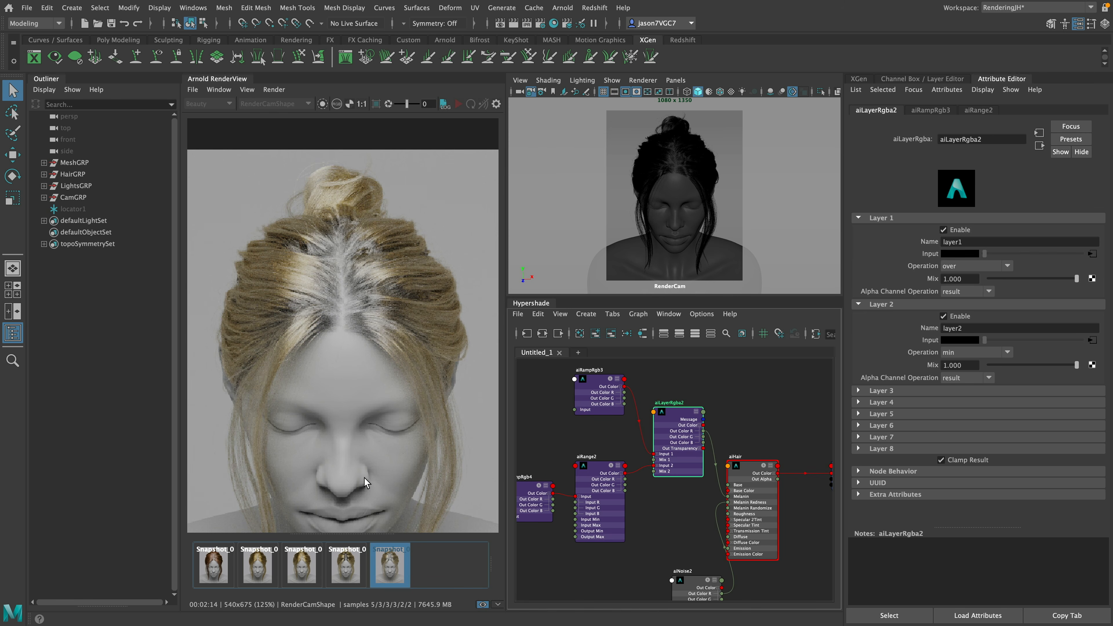
middle_drag(364, 477, 410, 381)
scroll(380, 333, up, 2)
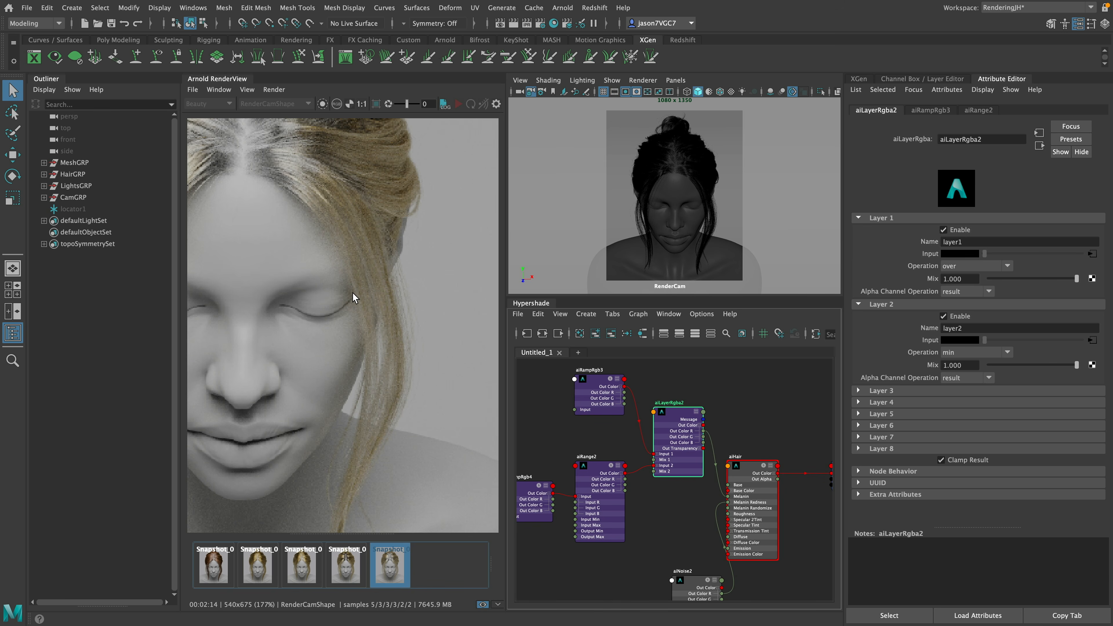
middle_drag(289, 345, 445, 358)
Step: Review the hair shading network, including aiUtility2 and aiLayerRgba2, alongside the full rendered hairstyle
key(a)
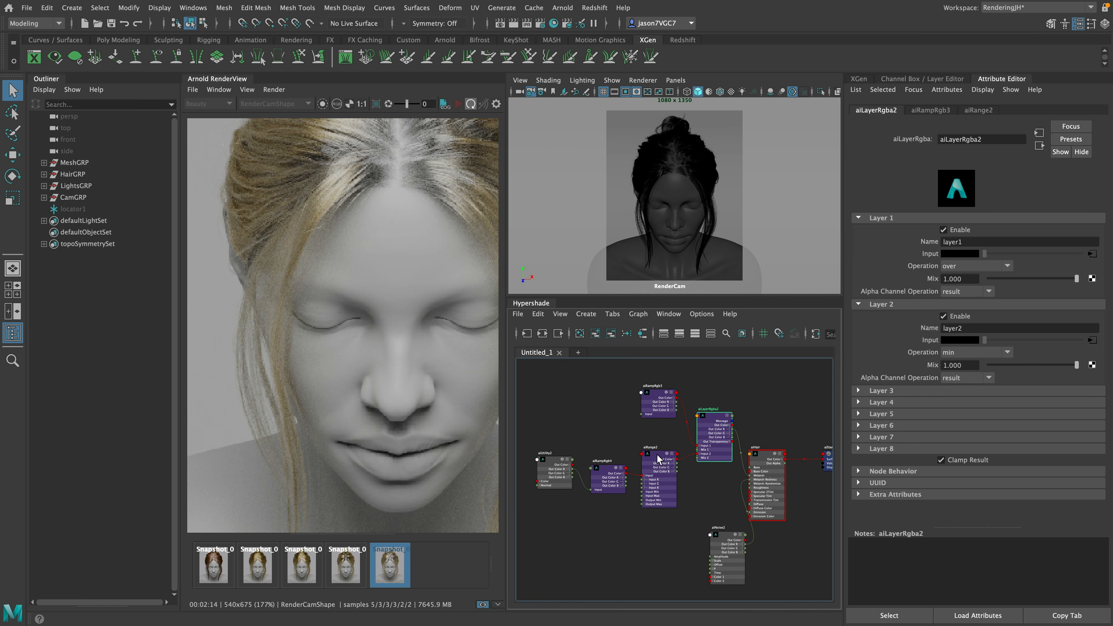
alt+middle_drag(538, 461, 545, 446)
click(560, 454)
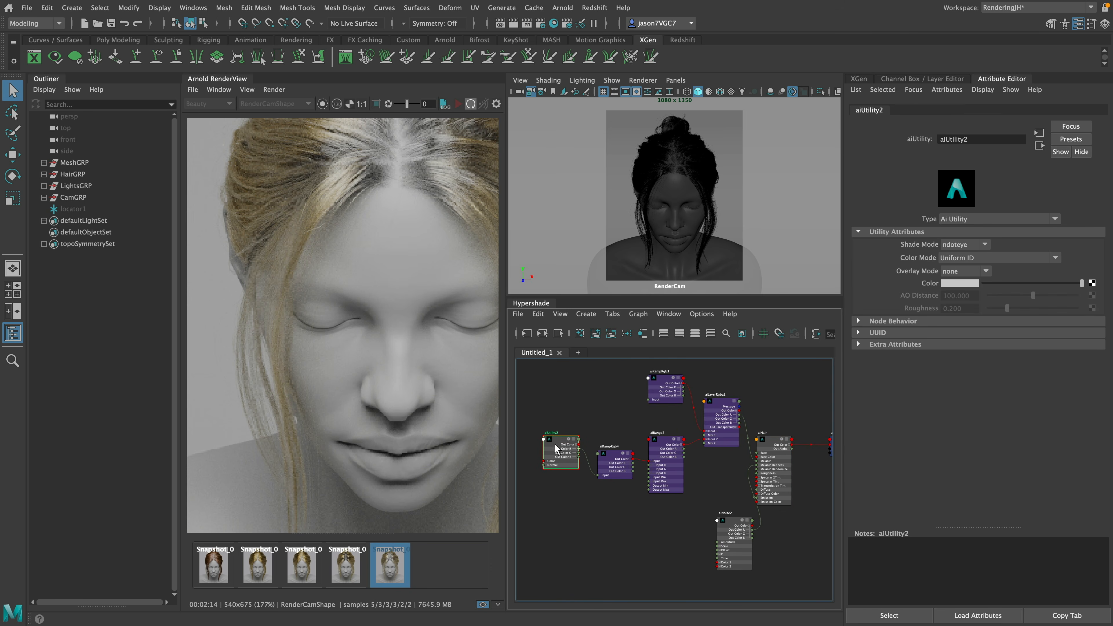
alt+right_drag(586, 477, 608, 484)
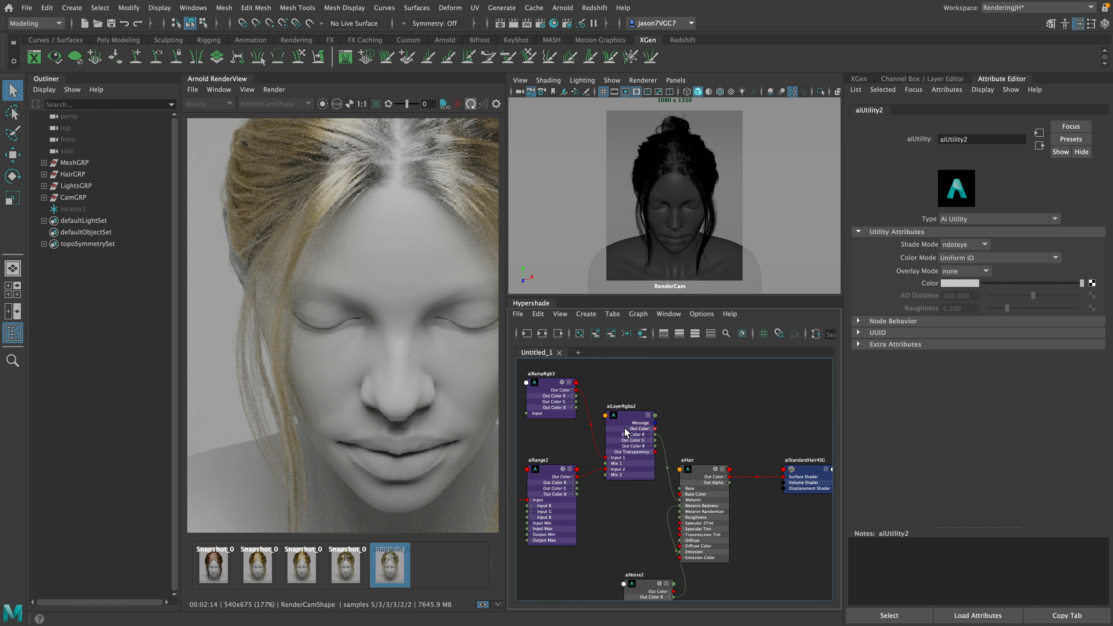
click(625, 427)
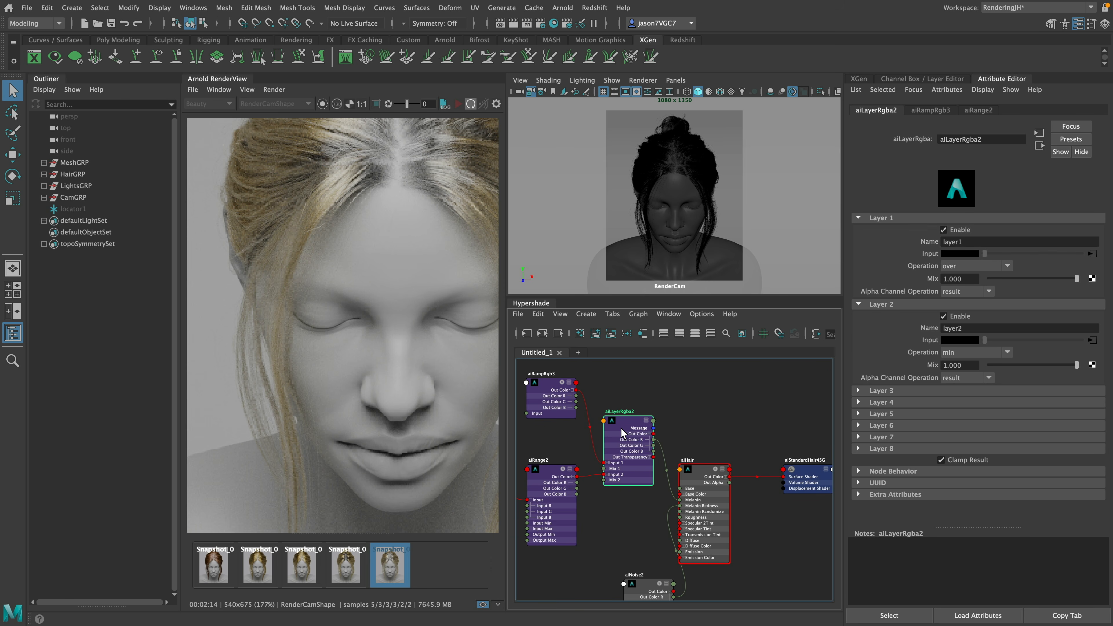
scroll(621, 428, down, 3)
scroll(340, 398, down, 2)
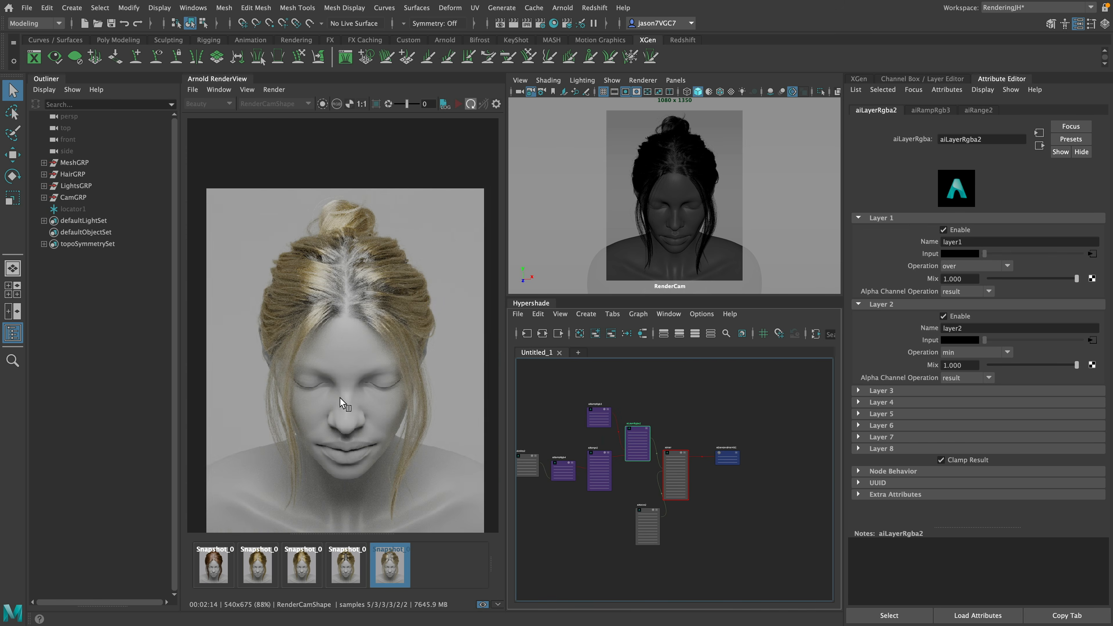
scroll(377, 367, up, 2)
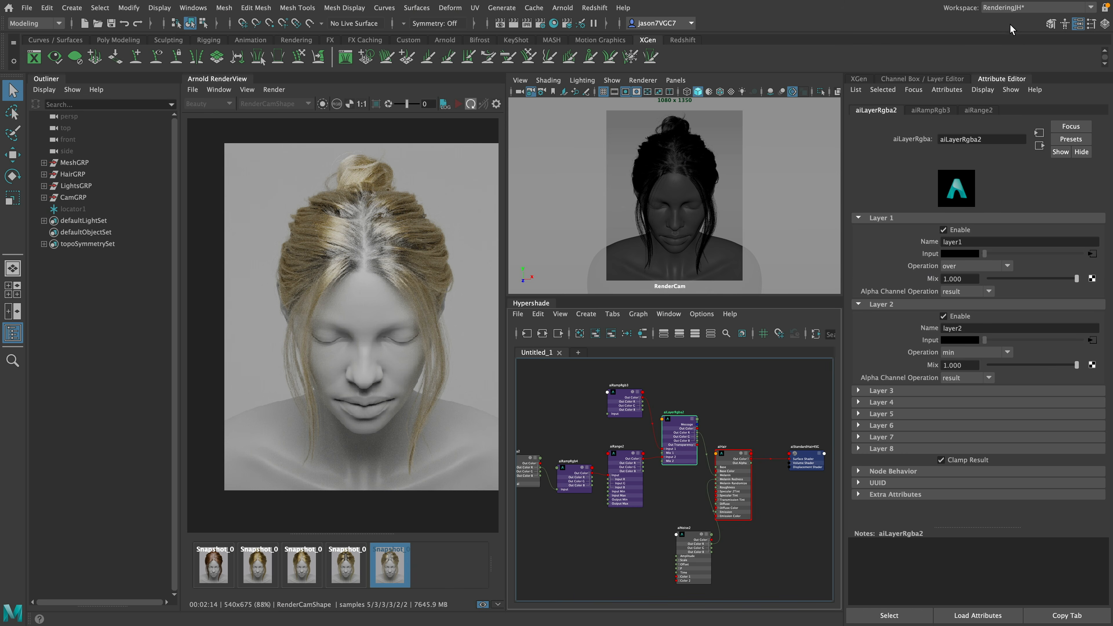
Step: Switch to the Modeling - Expert workspace and hide Backrop_mesh and Girl_mesh from MeshGRP
click(1015, 10)
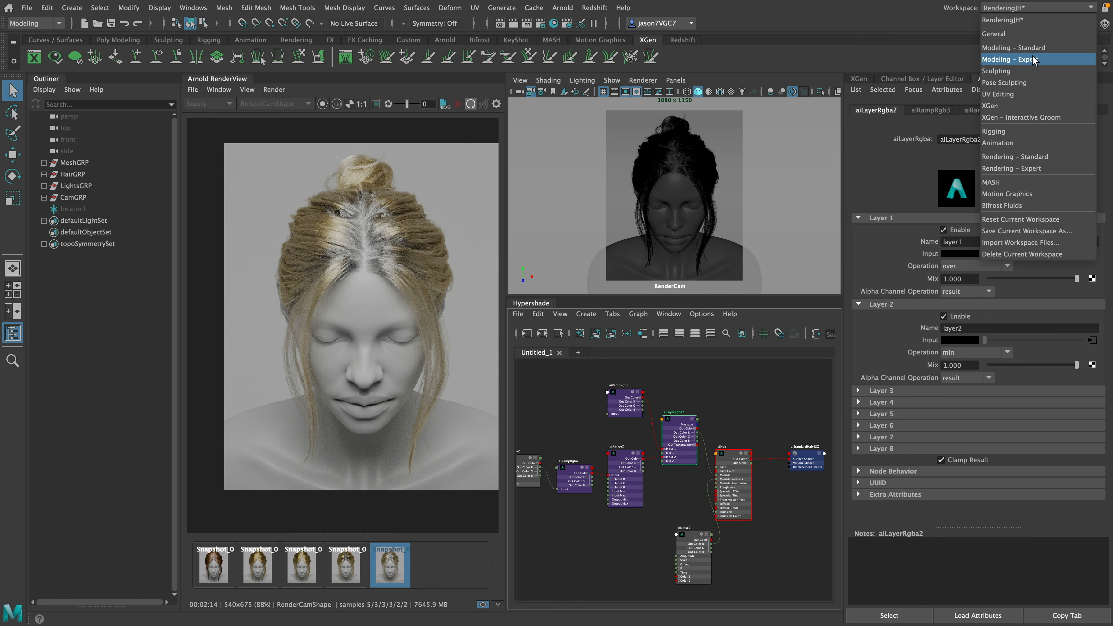
click(1029, 59)
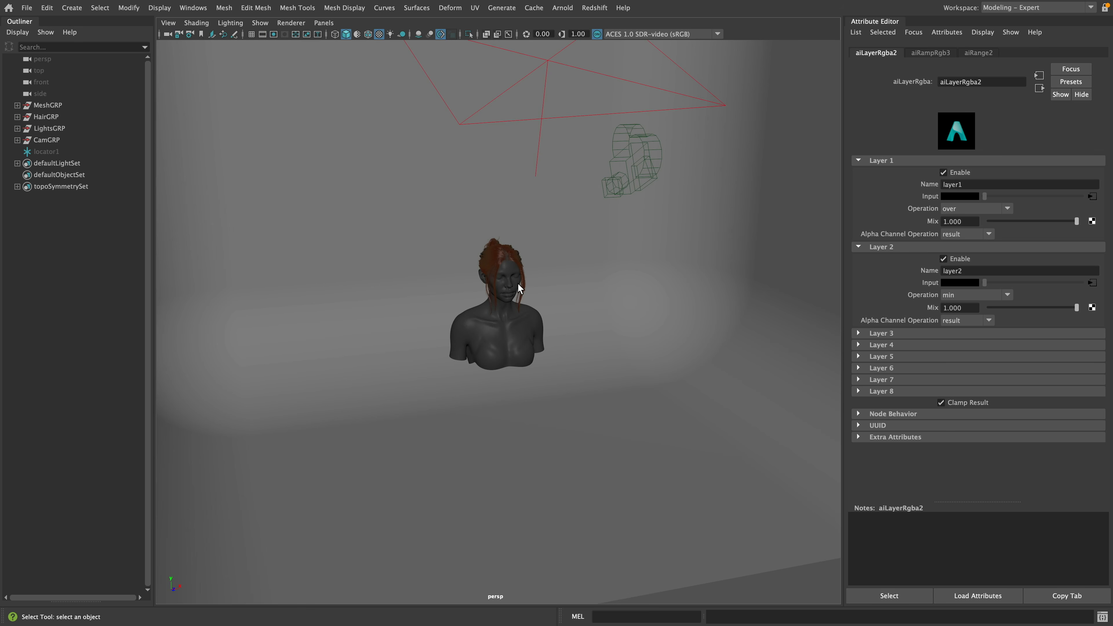
click(17, 105)
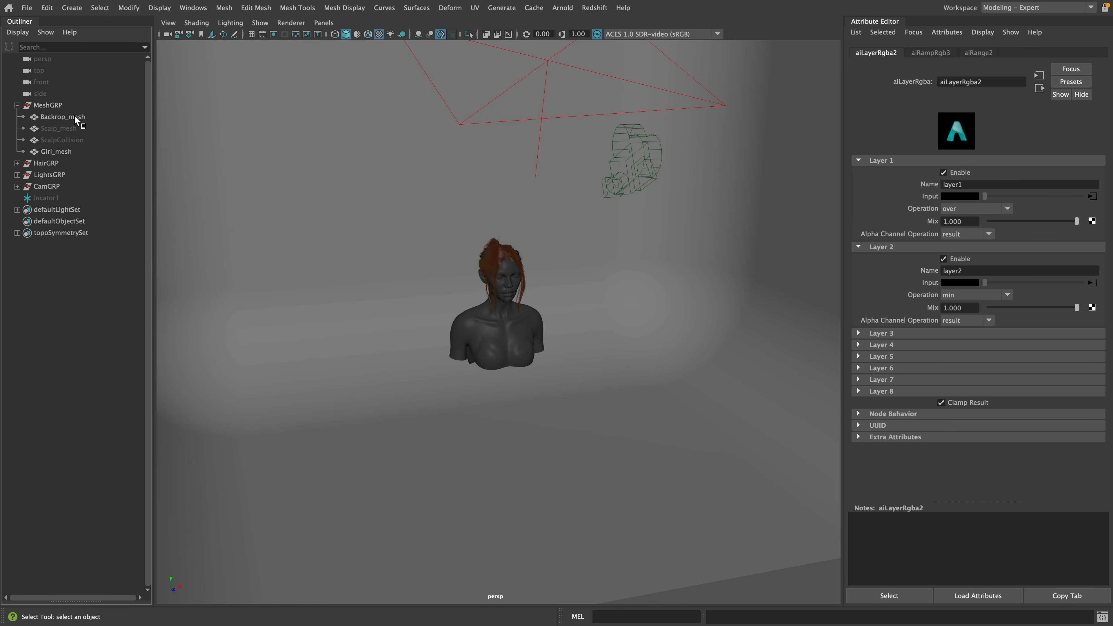
click(75, 116)
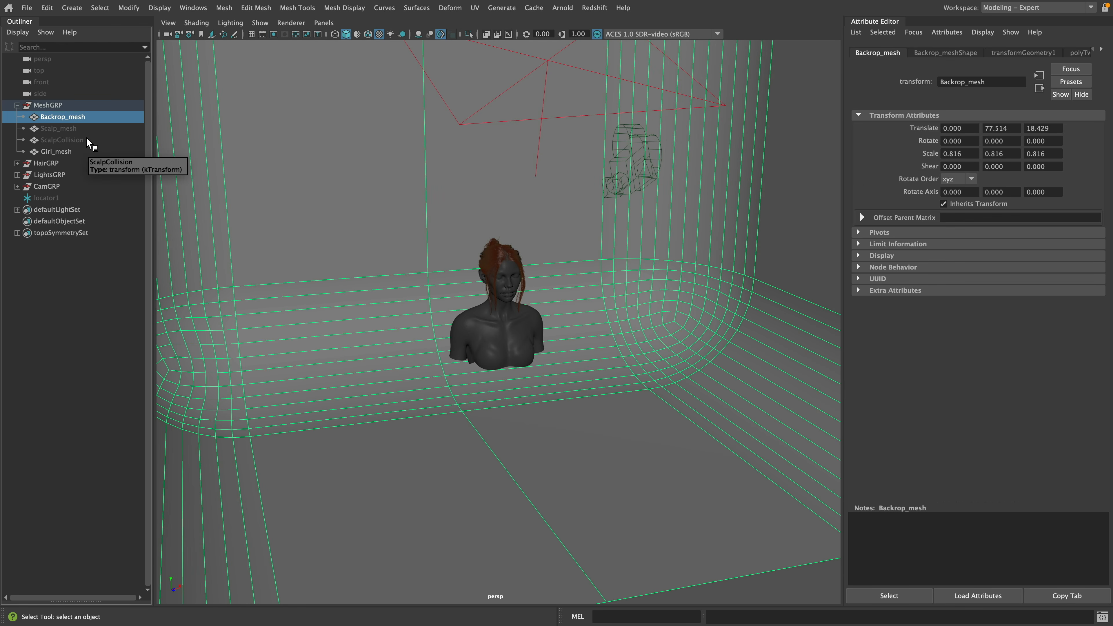
key(ctrl+h)
click(57, 152)
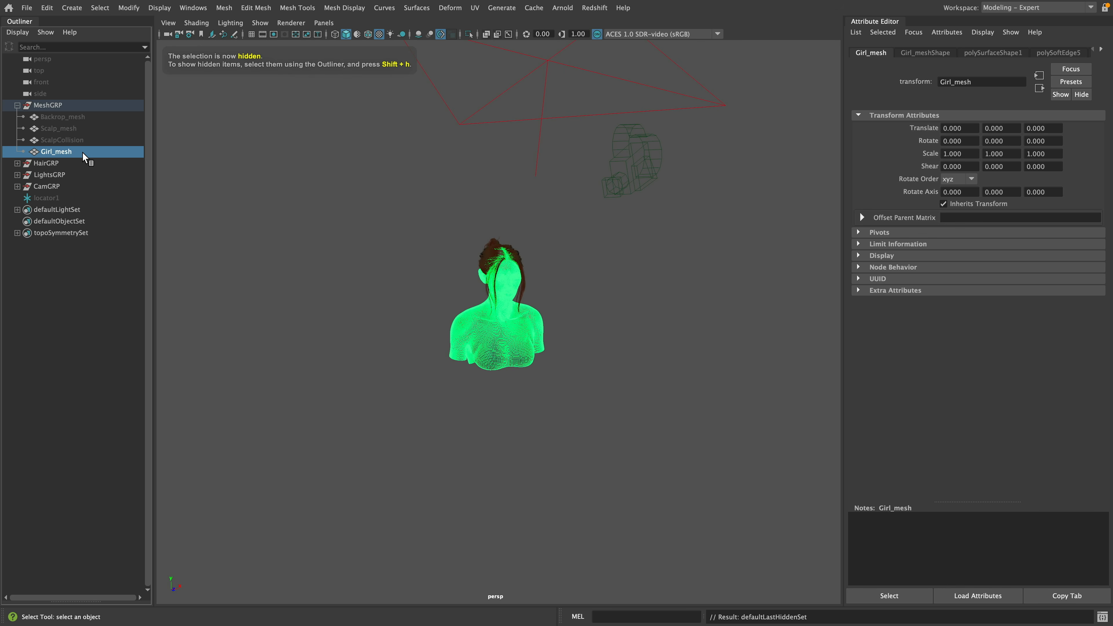
key(ctrl+h)
Step: Unhide Scalp_mesh and hide HairGRP to isolate the bald scalp geometry in a front view
click(77, 128)
key(shift+h)
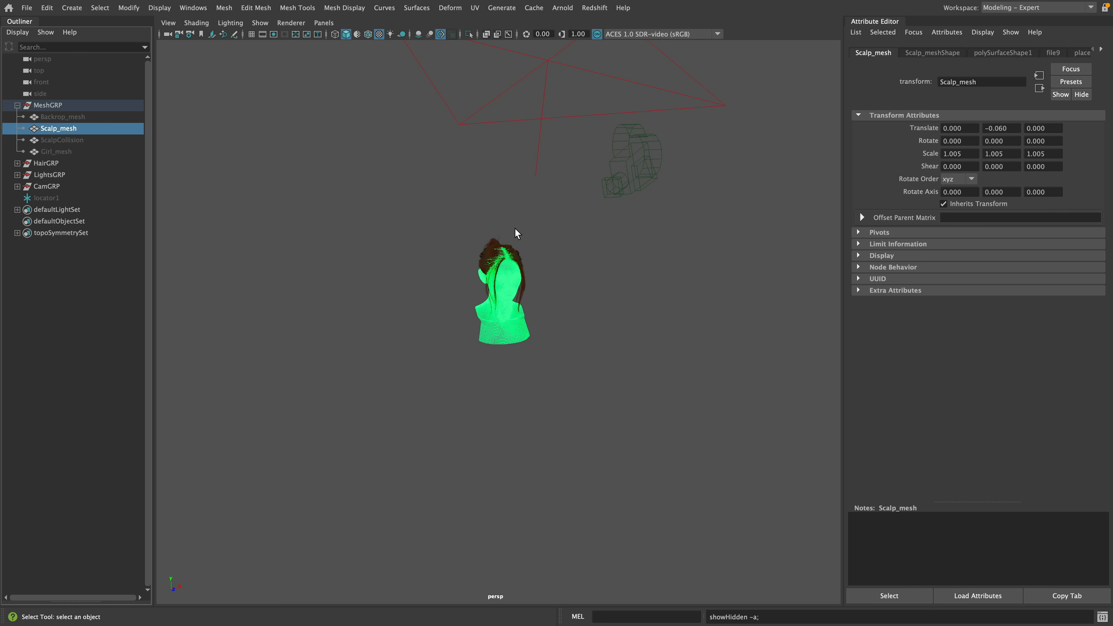
click(554, 268)
alt+middle_drag(534, 279, 535, 311)
scroll(535, 311, up, 10)
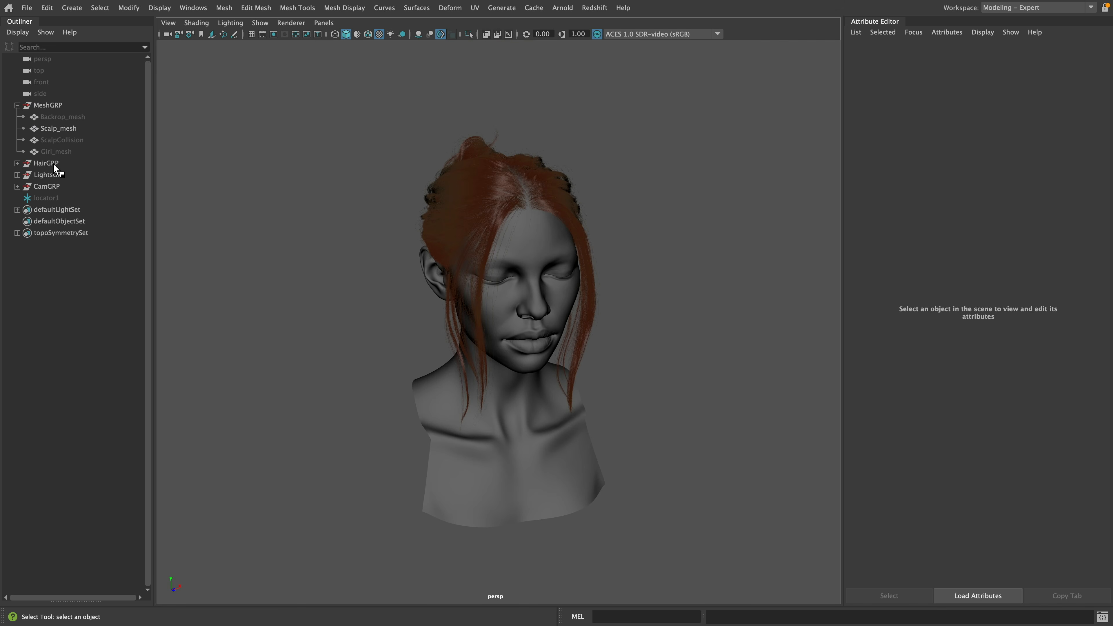
click(53, 163)
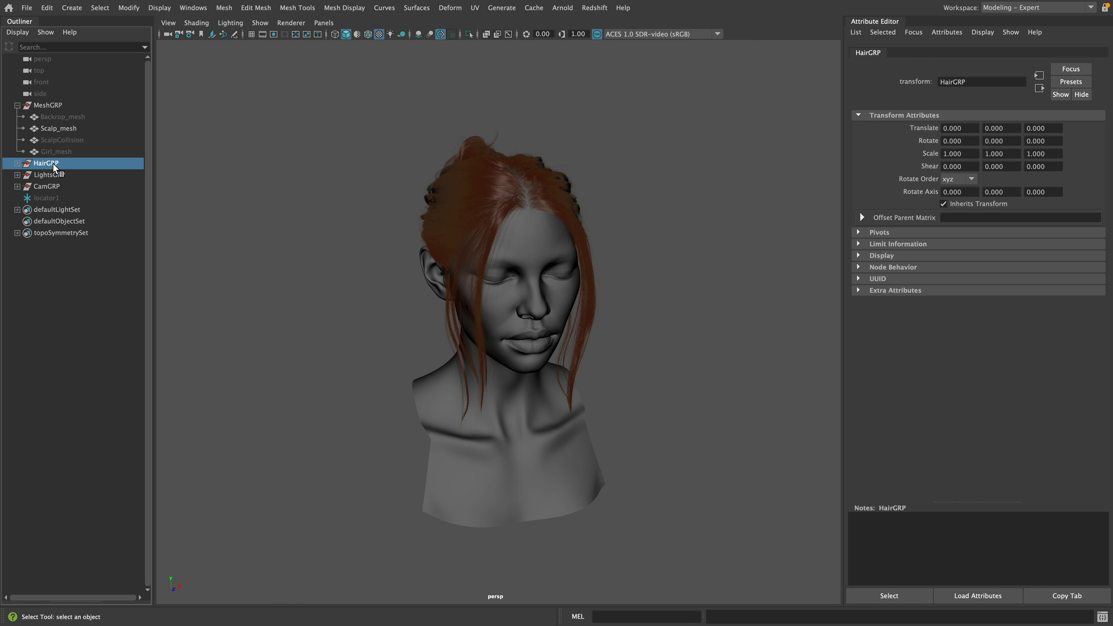
key(ctrl+h)
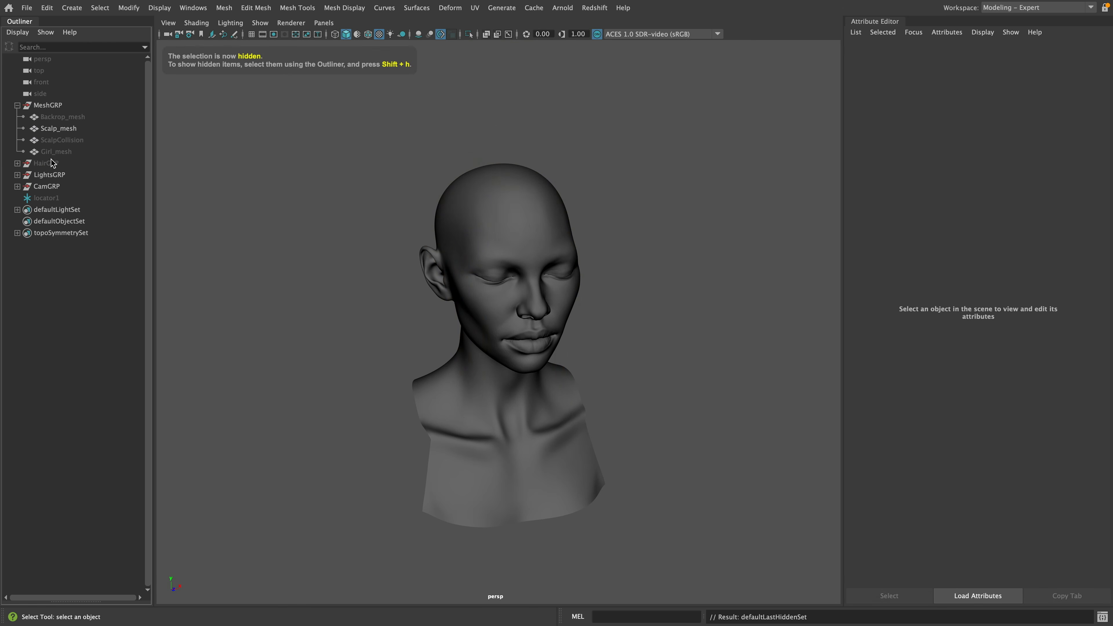
alt+drag(486, 104, 589, 312)
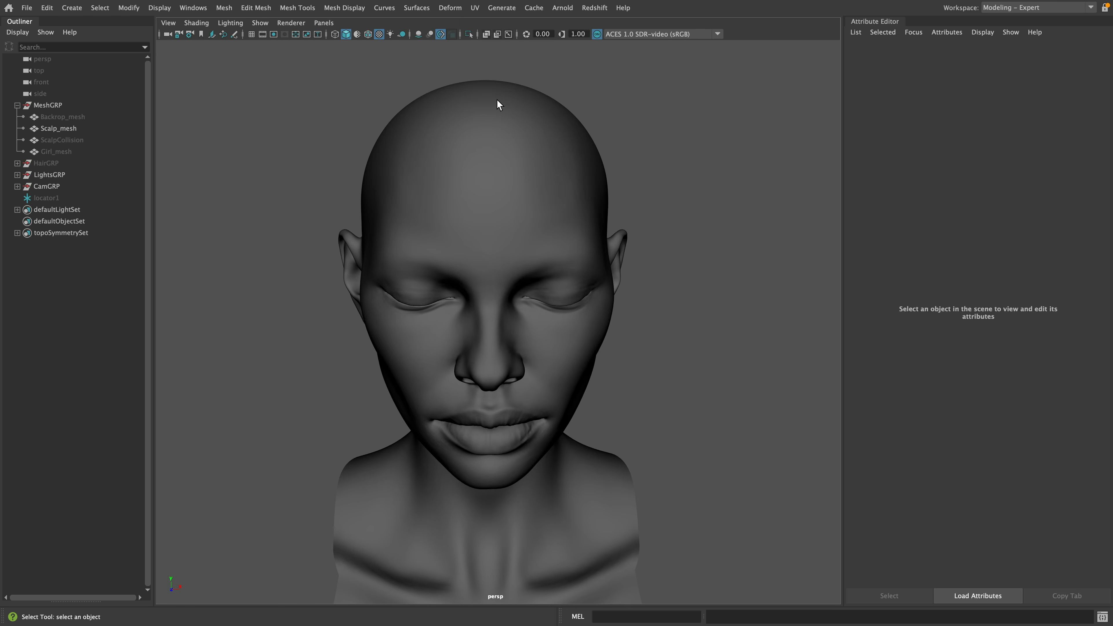
Step: Inspect the UV layout of Scalp_mesh in the UV Editor and close the editor
click(499, 105)
click(475, 9)
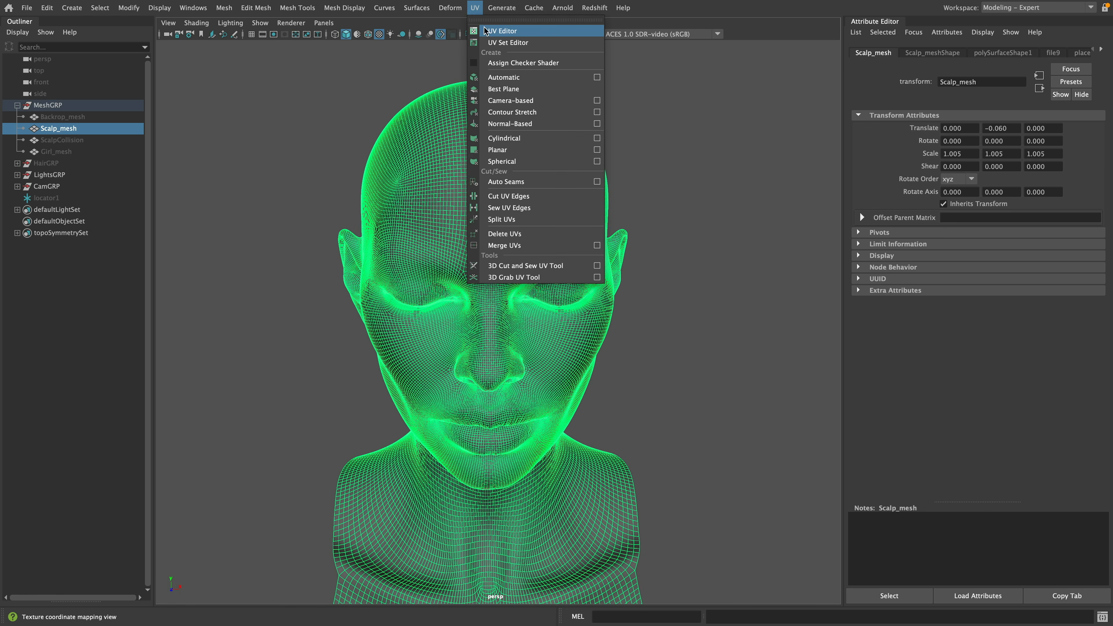
click(500, 29)
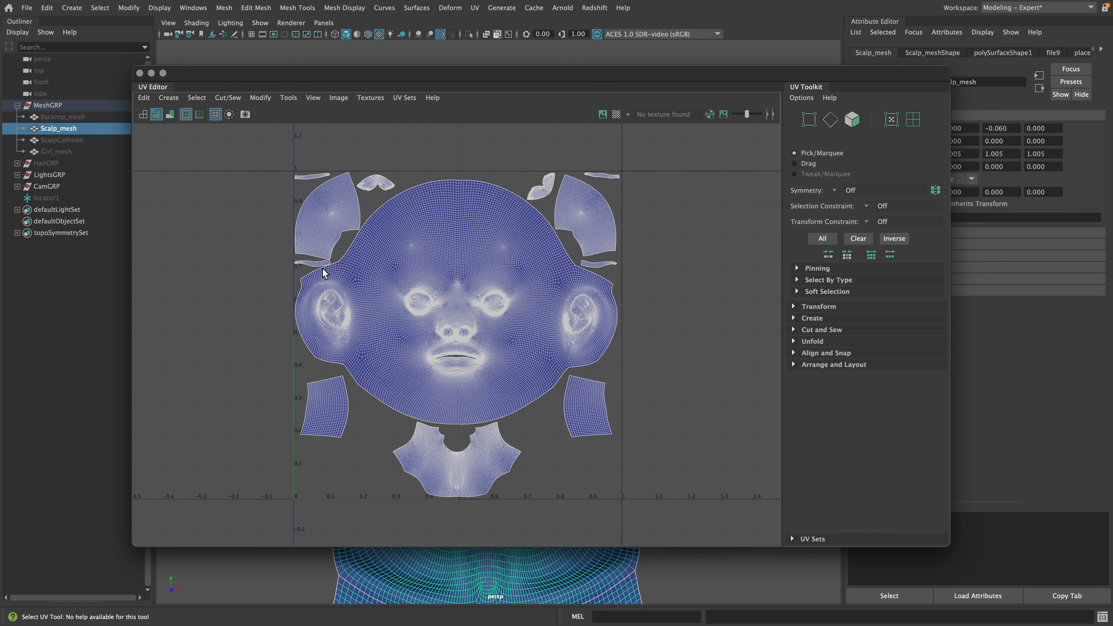
click(139, 73)
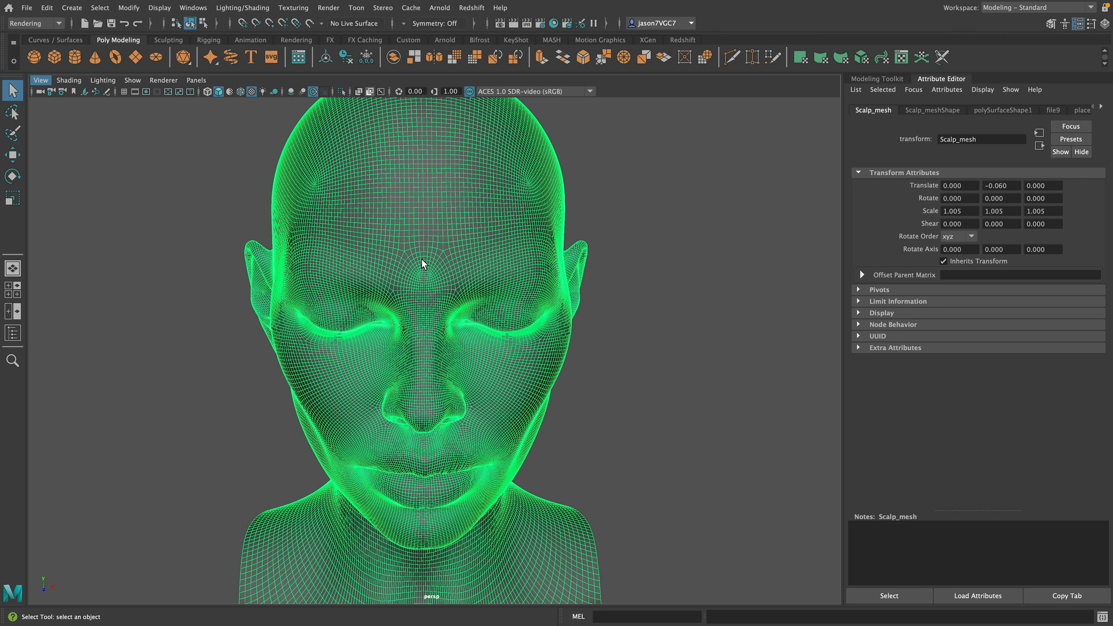
Step: Activate the 3D Paint Tool on Scalp_mesh with its tool settings open and the head framed for painting
alt+drag(423, 263, 475, 237)
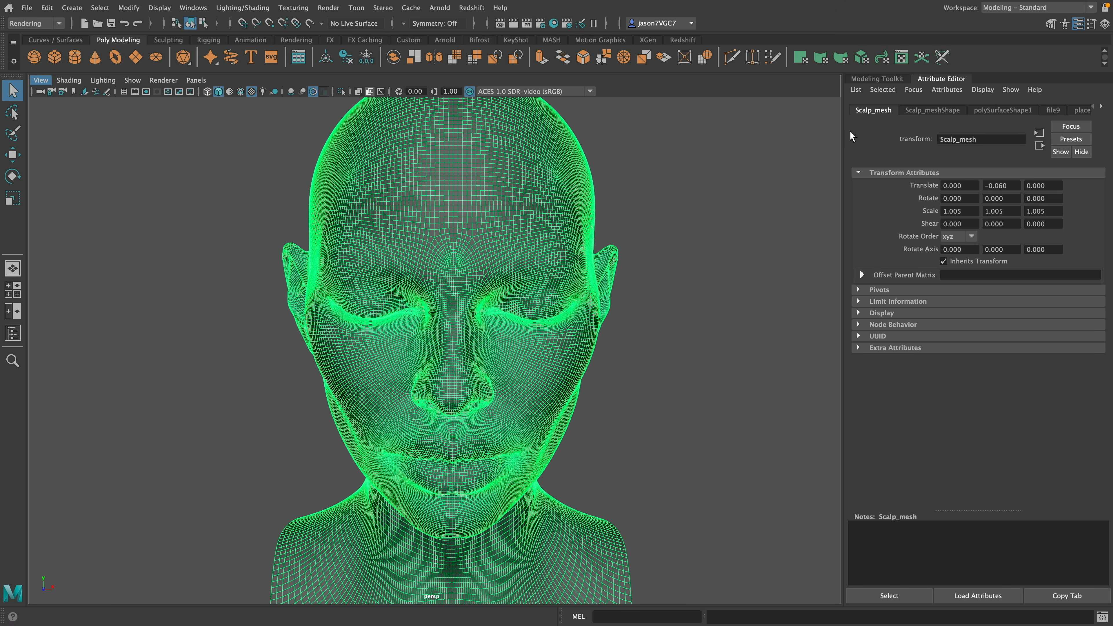
alt+middle_drag(507, 331, 508, 339)
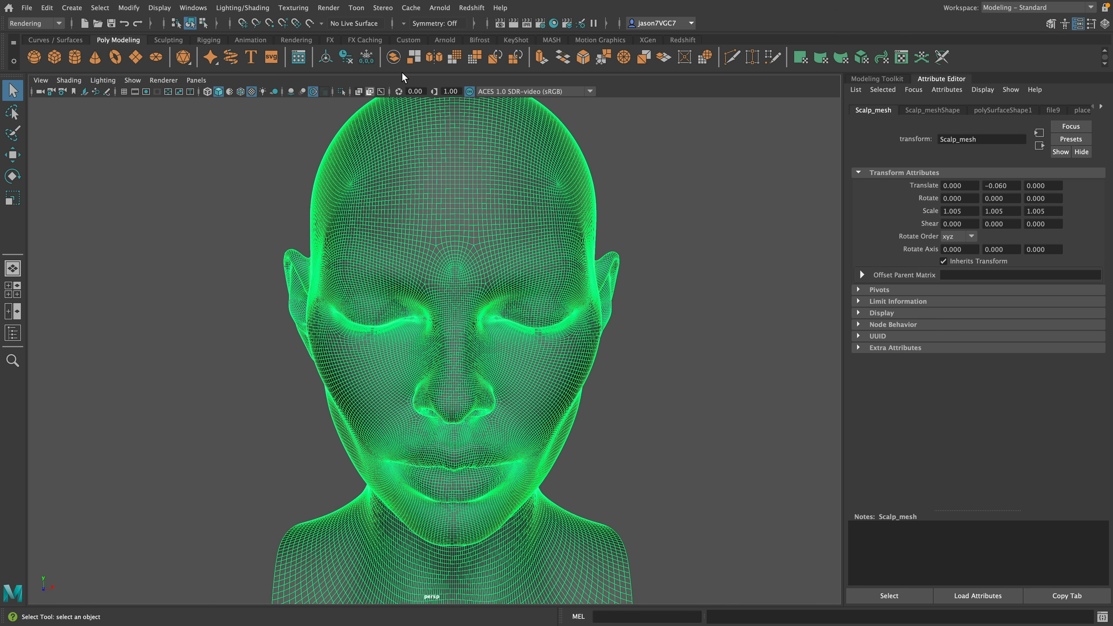
click(294, 9)
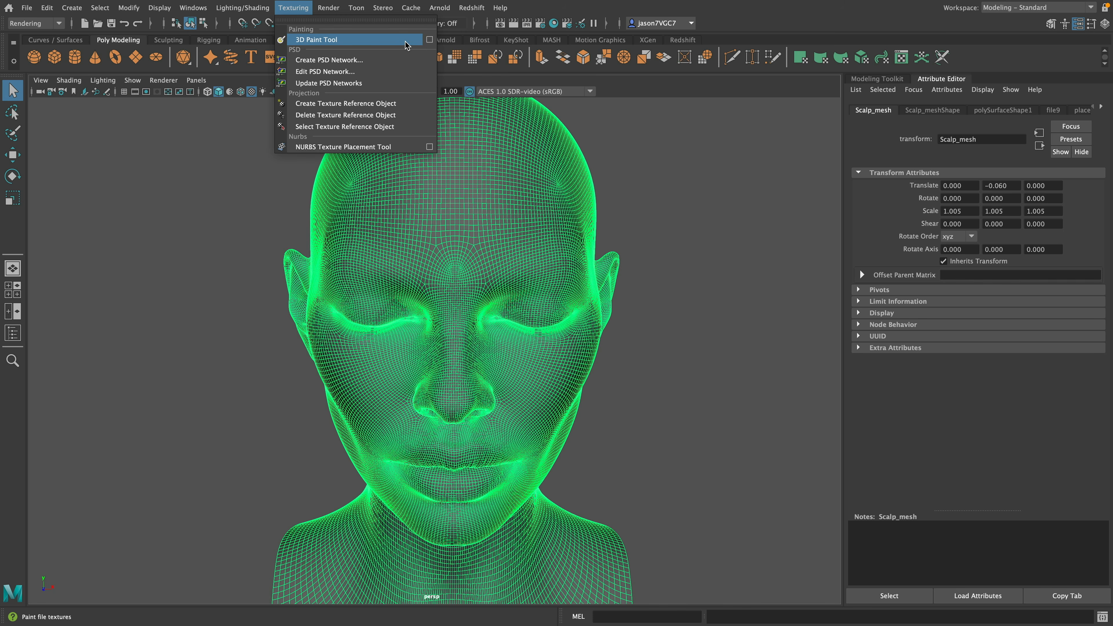
click(333, 40)
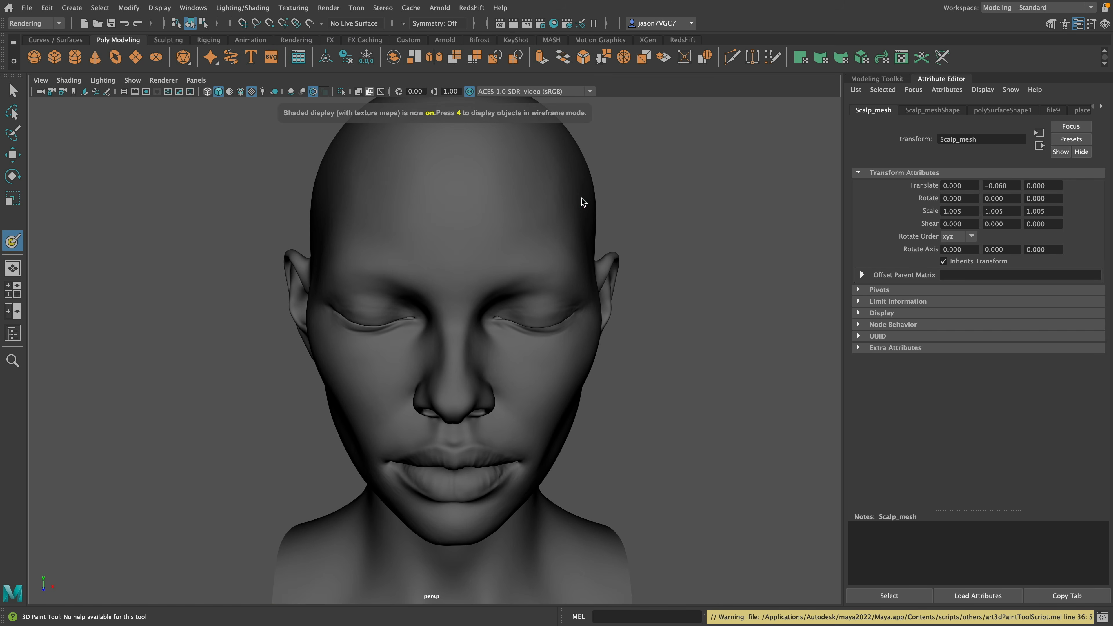
drag(375, 1, 217, 112)
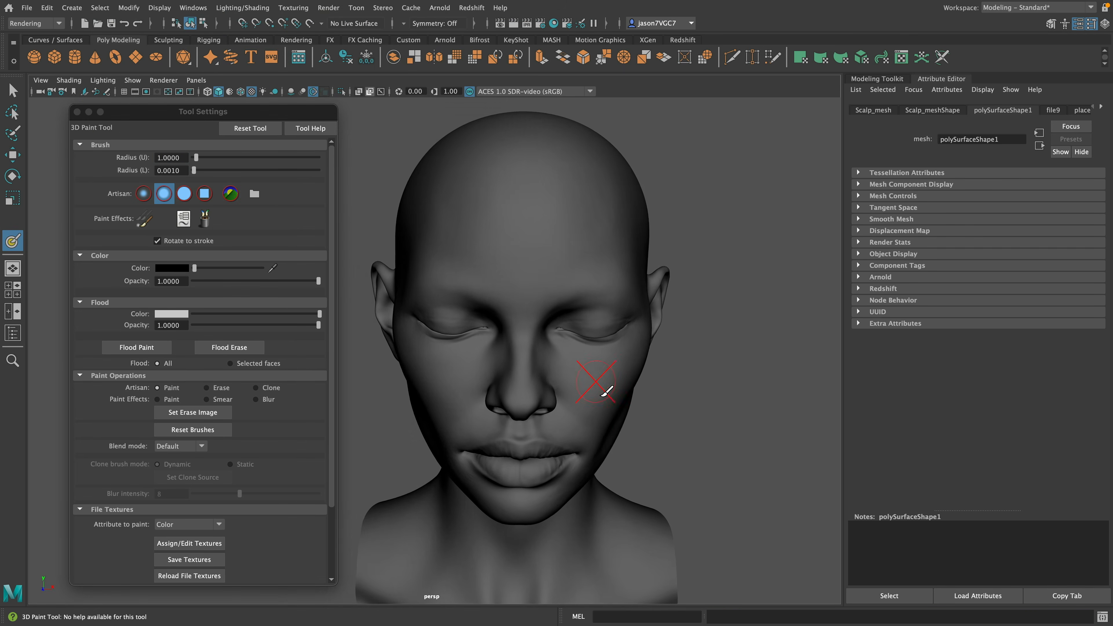
alt+drag(607, 392, 572, 373)
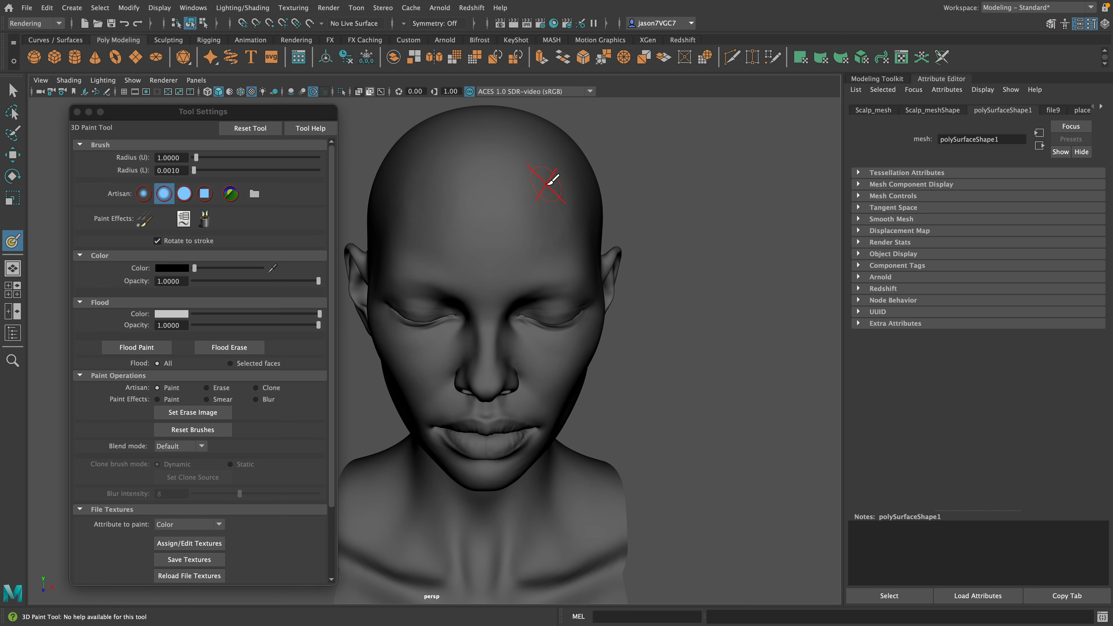
Step: Raise the brush color to full brightness and assign a 2048 by 2048 Maya IFF file texture to Scalp_mesh's Color attribute
drag(194, 268, 289, 271)
scroll(220, 395, down, 4)
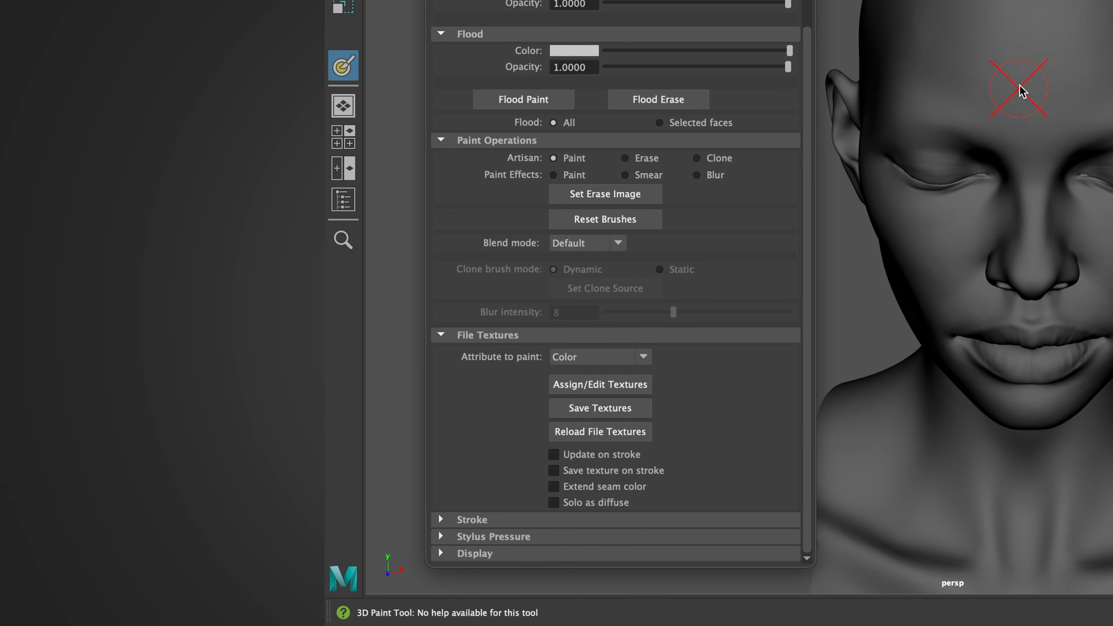
click(600, 384)
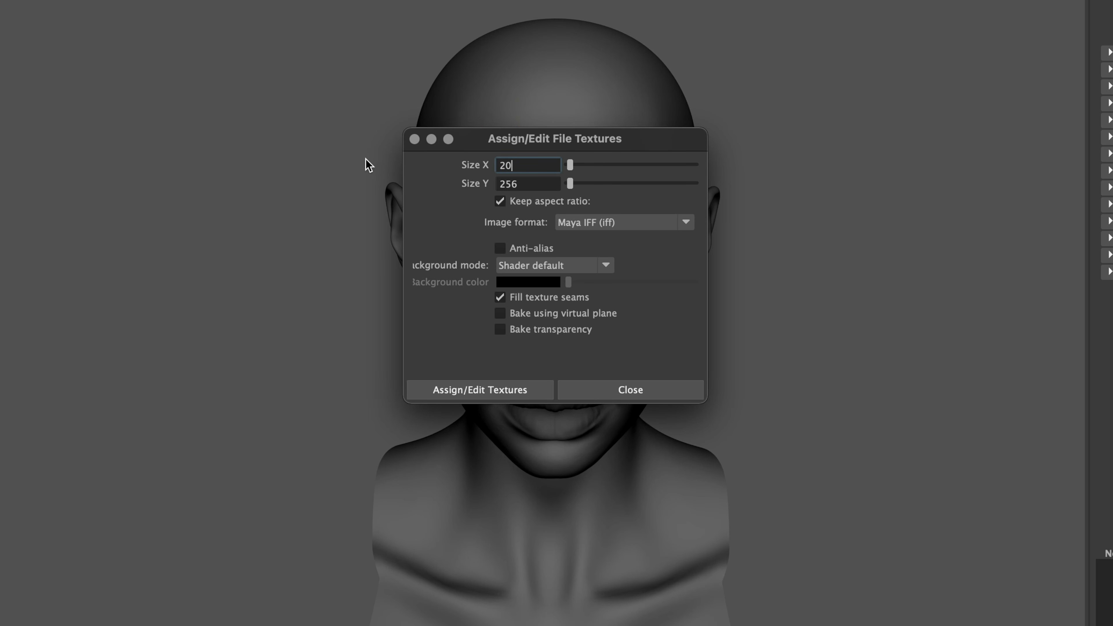
text(2048)
key(Tab)
text(204)
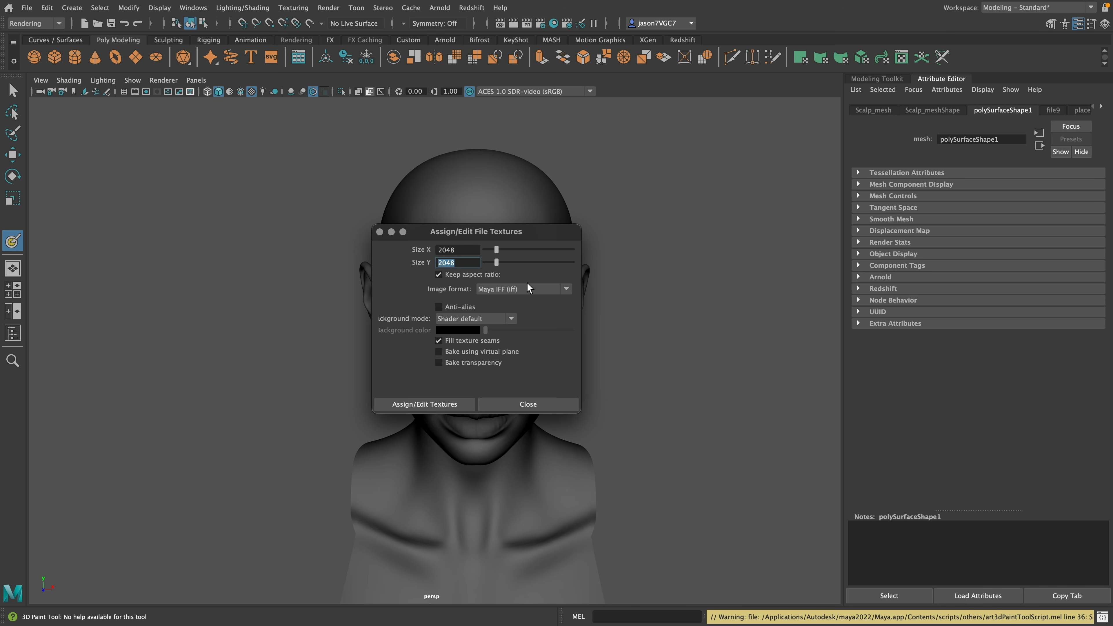
click(433, 404)
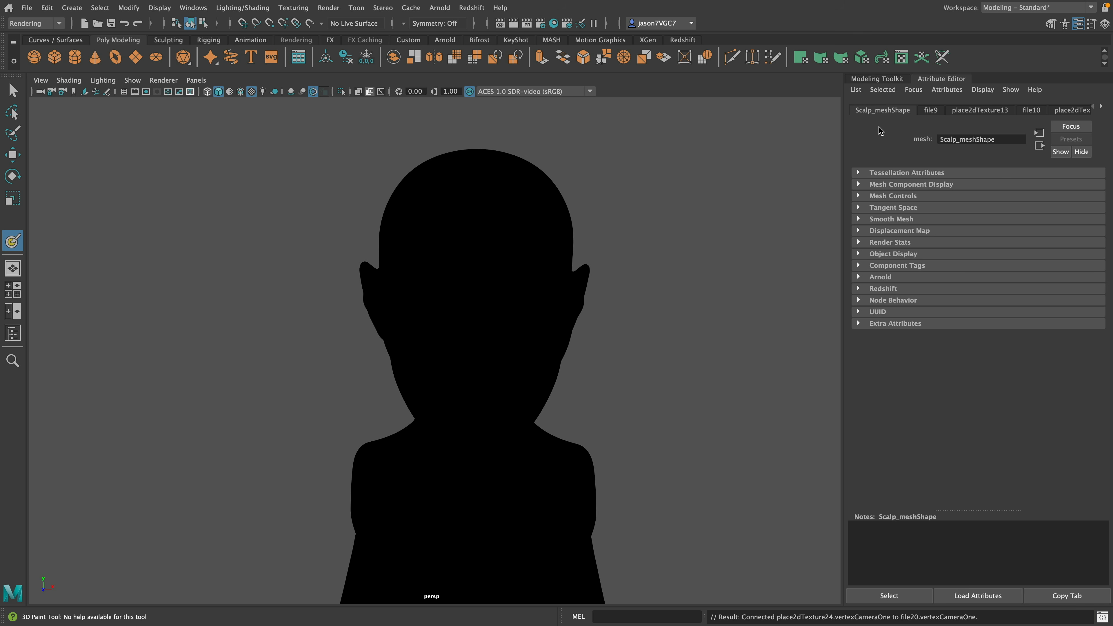
Step: Reopen the 3D Paint Tool settings, flood Scalp_mesh with the light paint color at full opacity, and save the textures
double_click(13, 240)
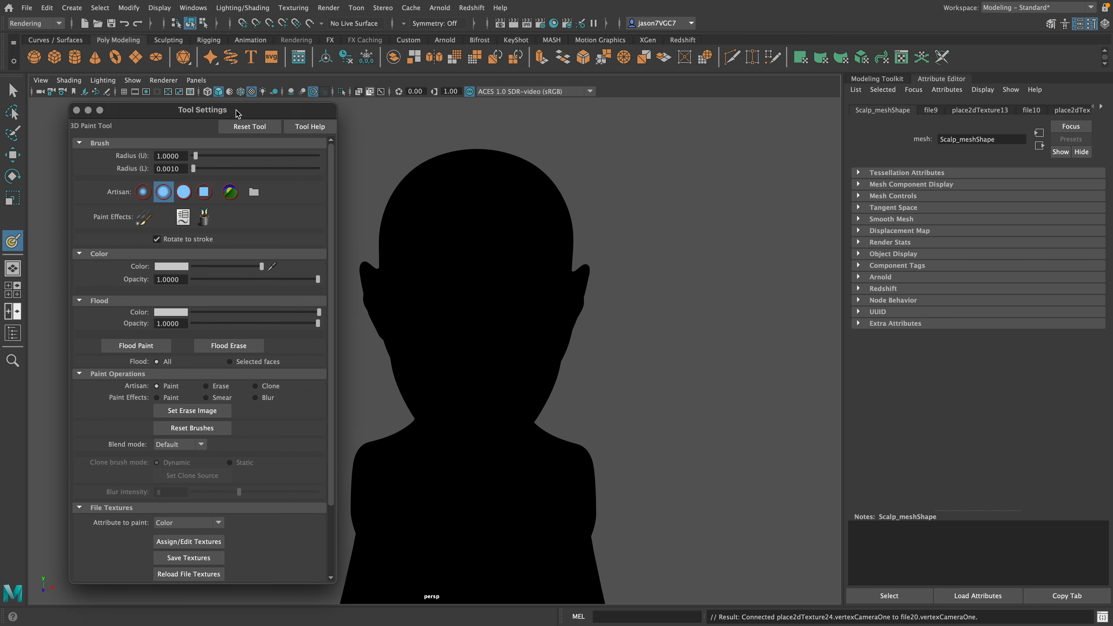
drag(234, 112, 232, 102)
click(150, 337)
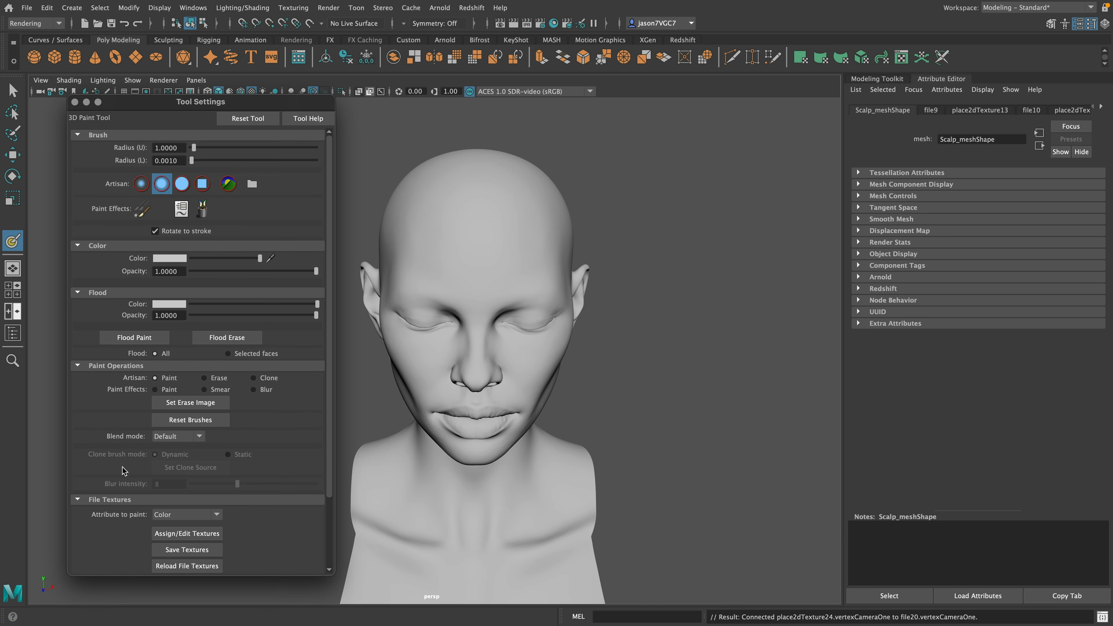
scroll(237, 443, down, 3)
click(189, 467)
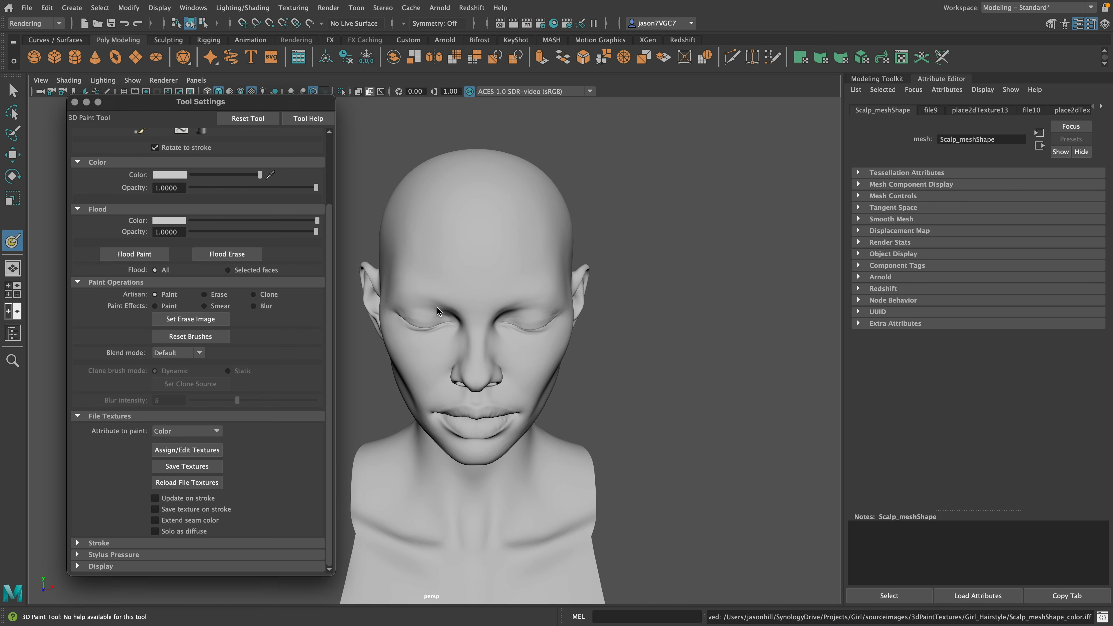
Step: Set the brush color to saturated blue and paint several spots on the forehead hairline and crown, using a smaller radius for the crown spots
scroll(208, 169, up, 3)
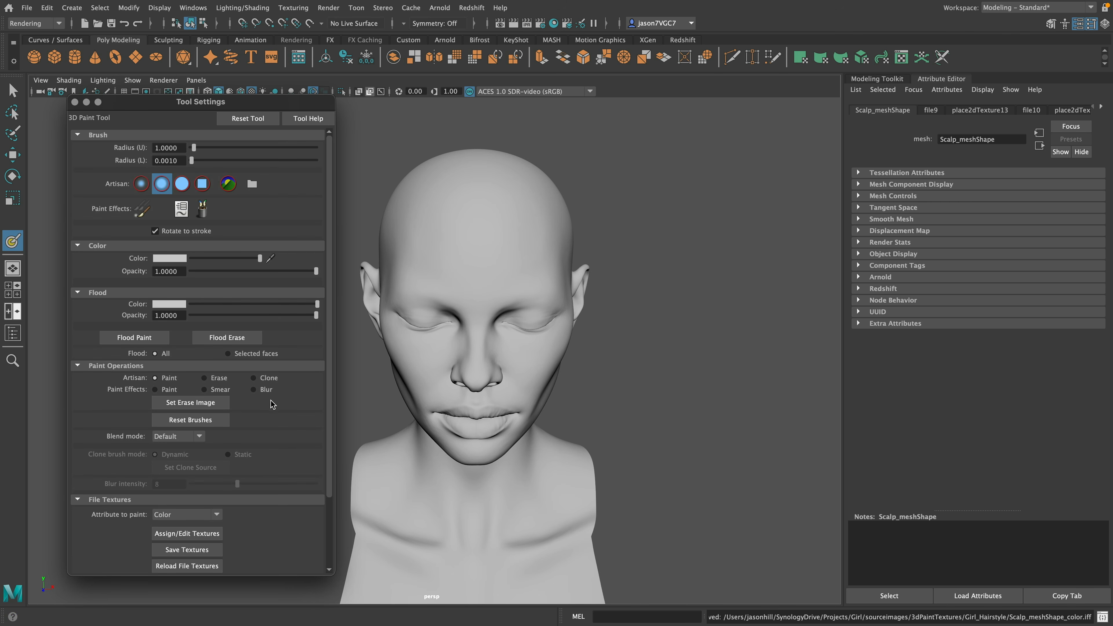
click(169, 259)
click(137, 251)
click(265, 277)
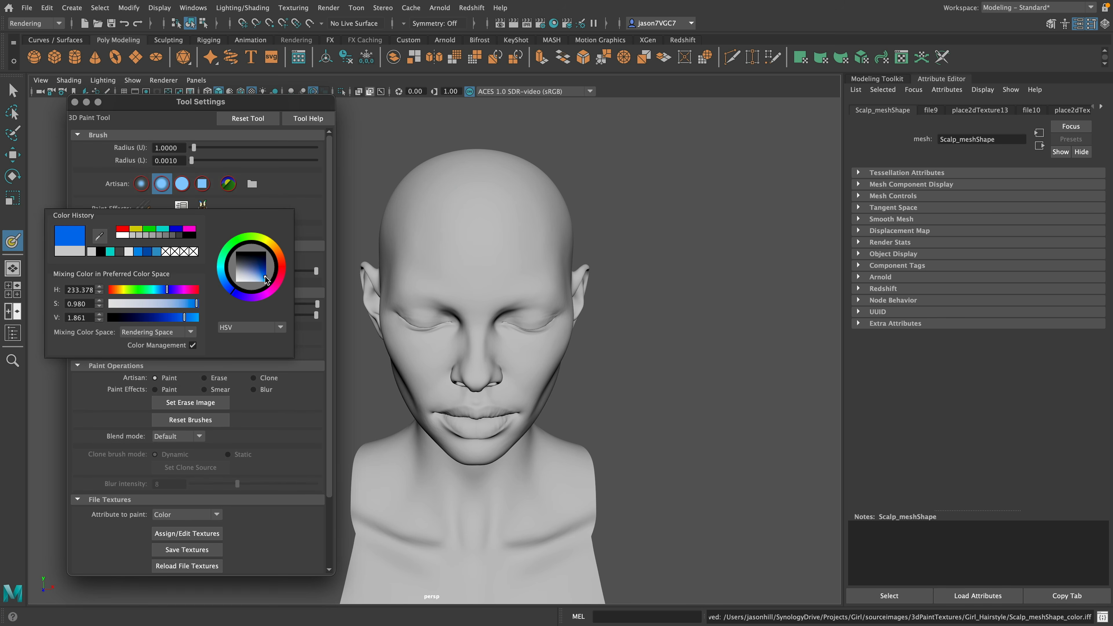
alt+drag(478, 223, 512, 266)
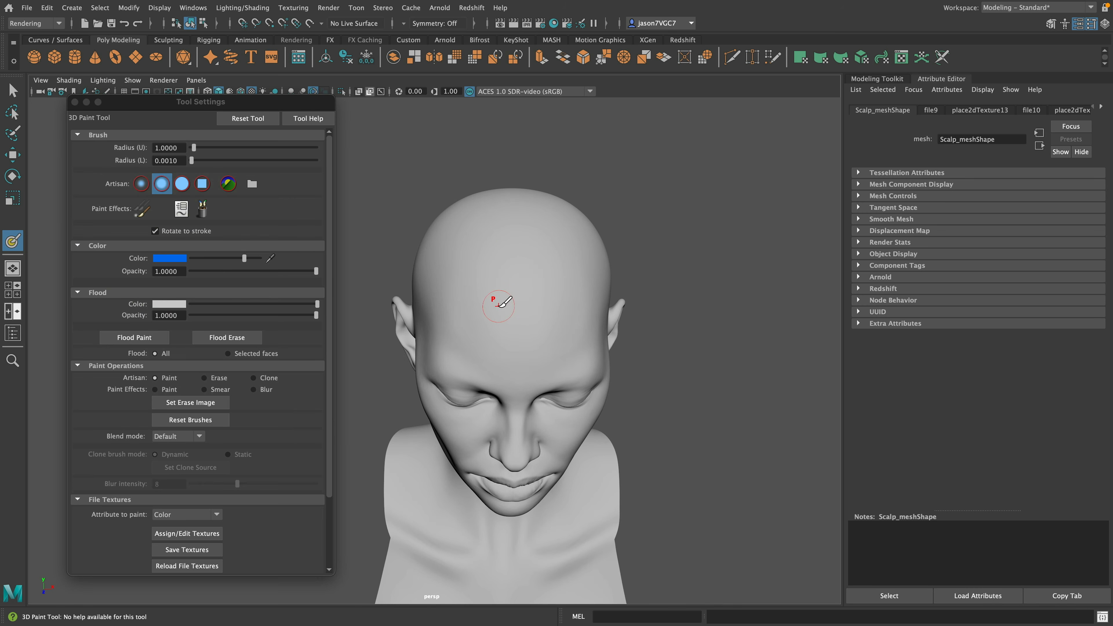
drag(498, 305, 481, 319)
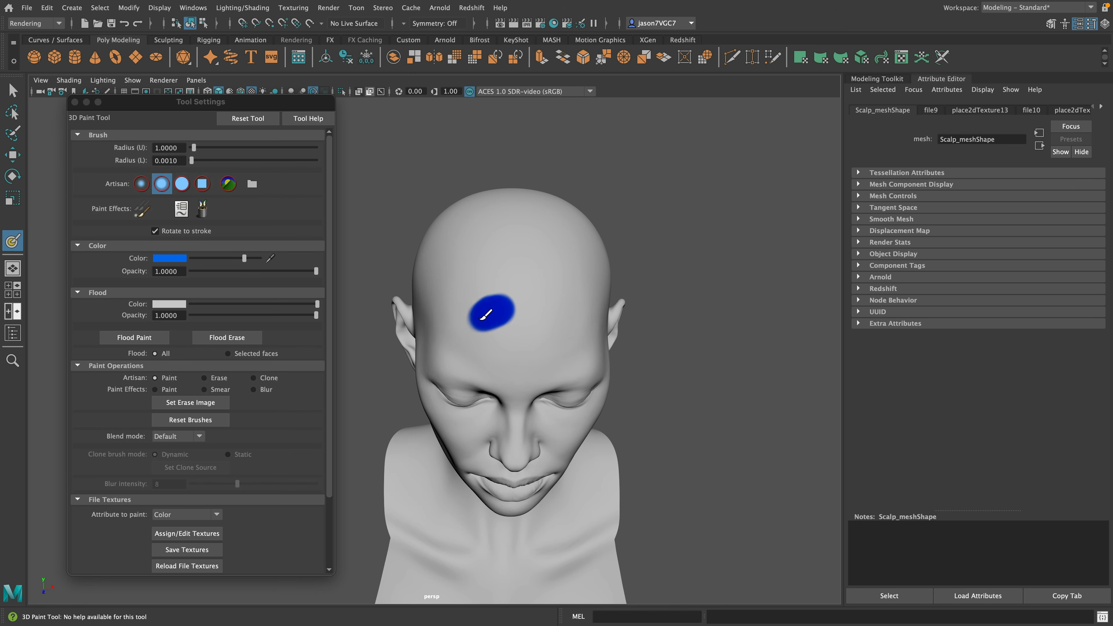
mouse_move(539, 232)
alt+mouse_down()
mouse_move(544, 246)
mouse_move(486, 231)
alt+mouse_up()
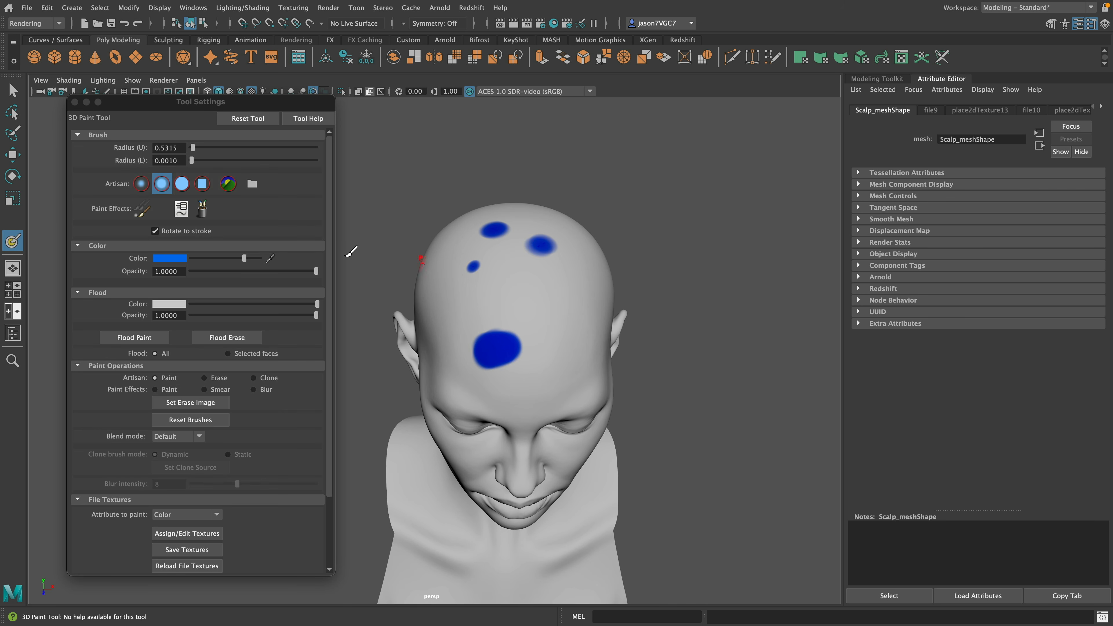
Step: Switch the brush color to magenta, paint spots beside the blue ones on the scalp, save the textures, and leave the paint tool
click(169, 258)
click(190, 230)
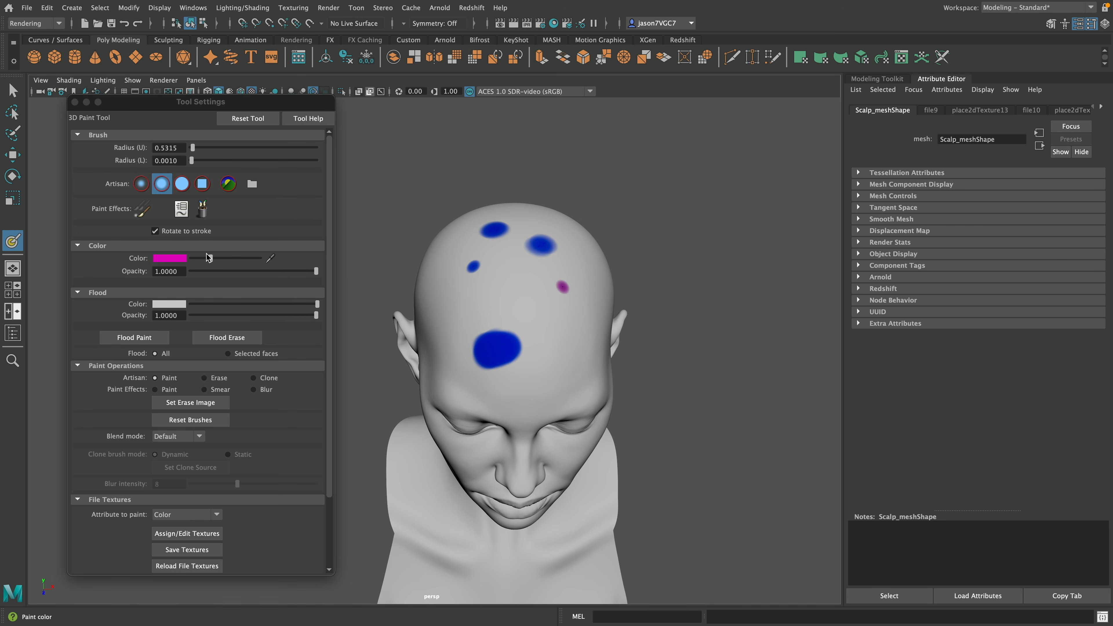
drag(546, 312, 550, 334)
click(198, 554)
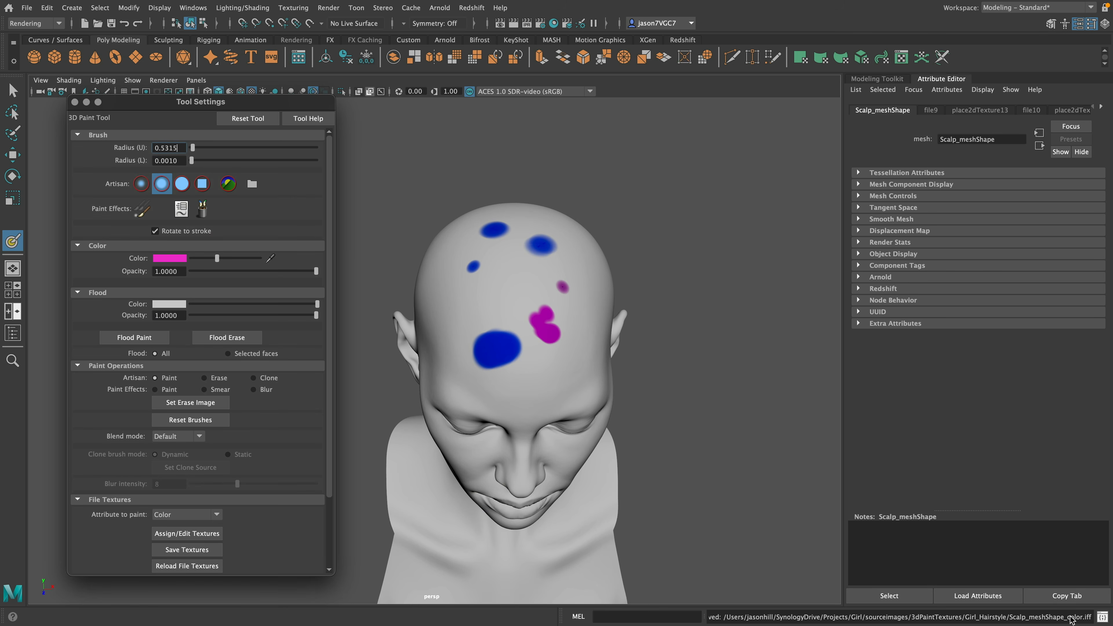
mouse_move(632, 372)
alt+mouse_down()
mouse_move(591, 303)
mouse_move(616, 313)
mouse_move(590, 308)
mouse_move(597, 287)
alt+mouse_up()
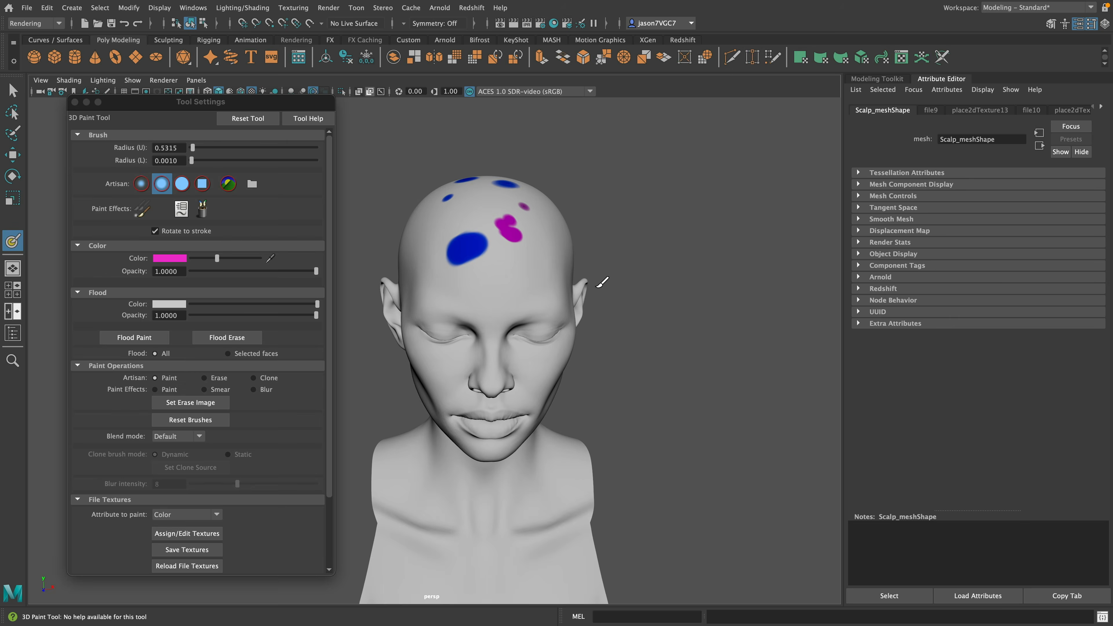
key(w)
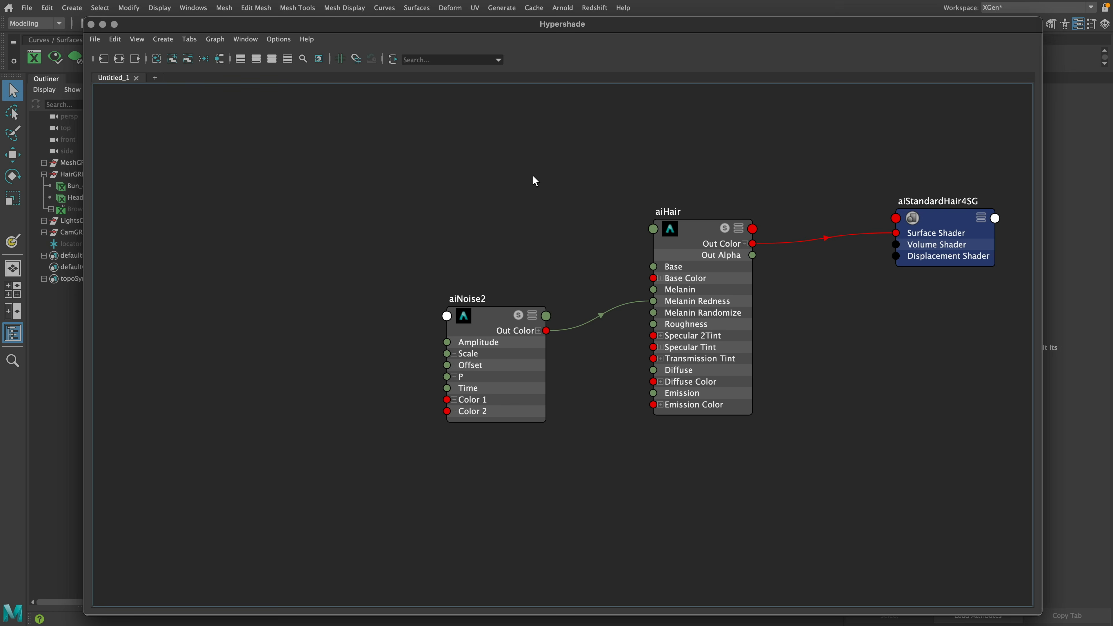
Step: Add the painted Scalp_meshShape_color.iff texture to the Hypershade graph above aiNoise2 and connect its Out Color to aiHair's Base Color
alt+middle_drag(534, 179, 489, 231)
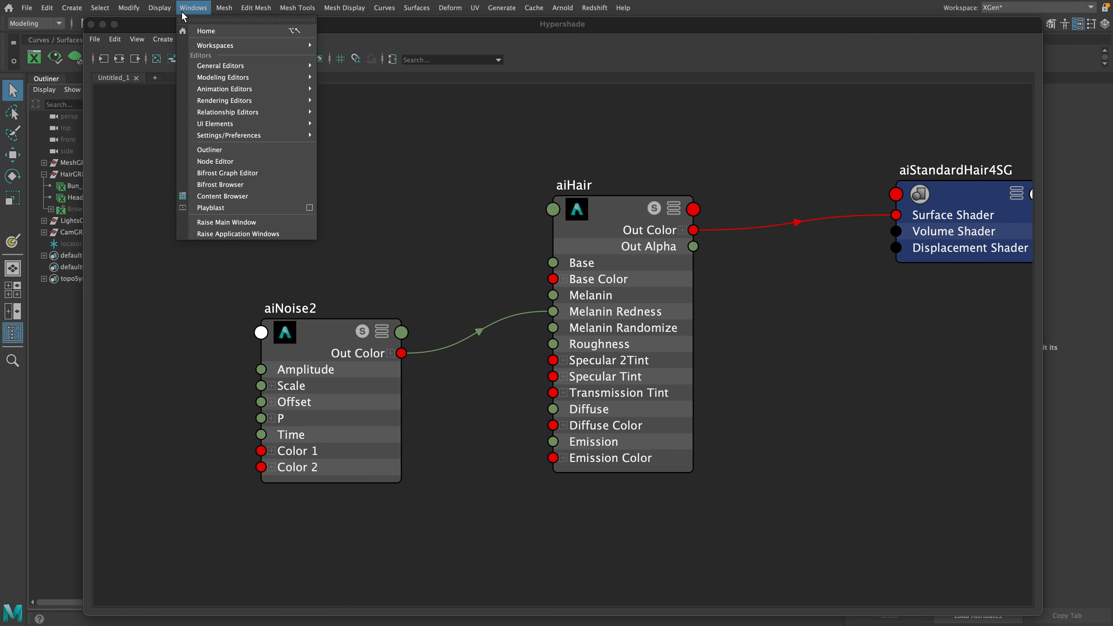
click(186, 12)
click(241, 39)
click(256, 58)
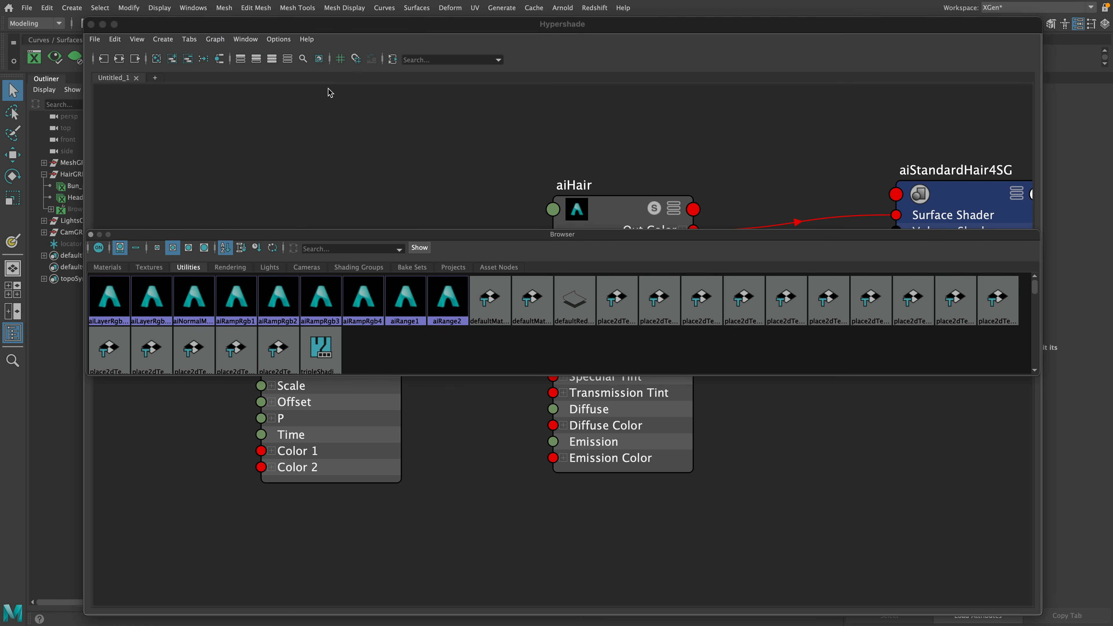
click(158, 266)
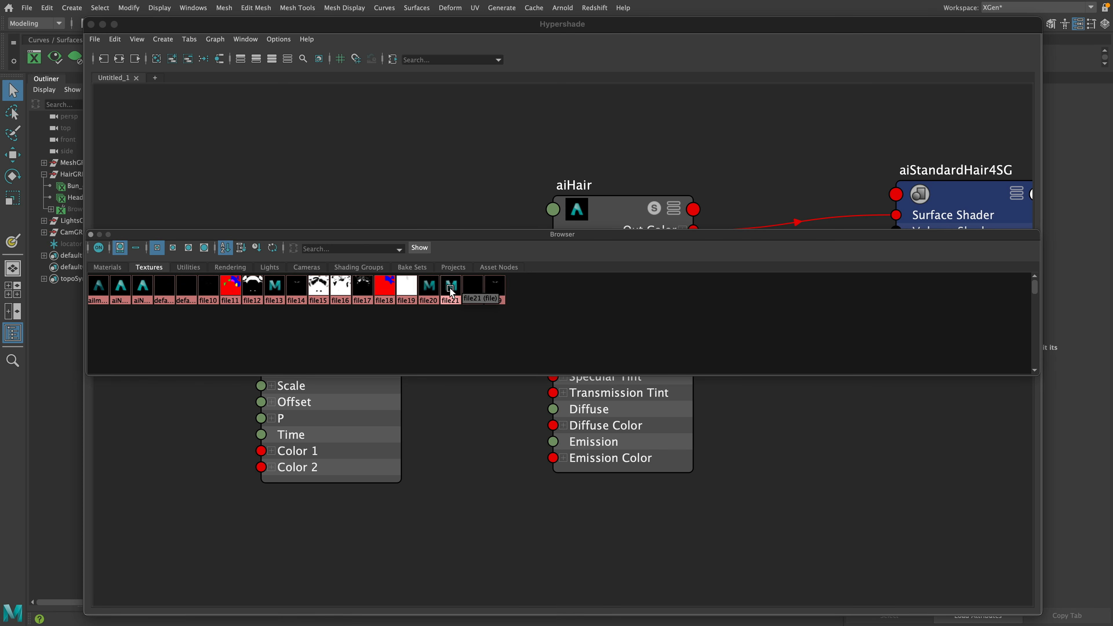
middle_drag(447, 290, 484, 453)
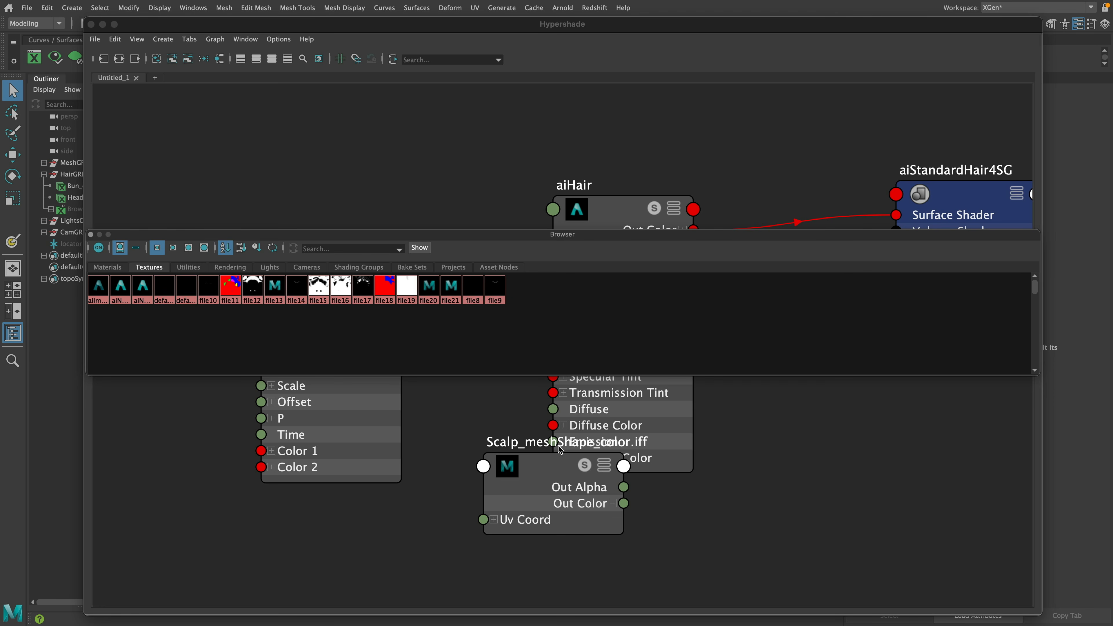
drag(549, 493, 328, 239)
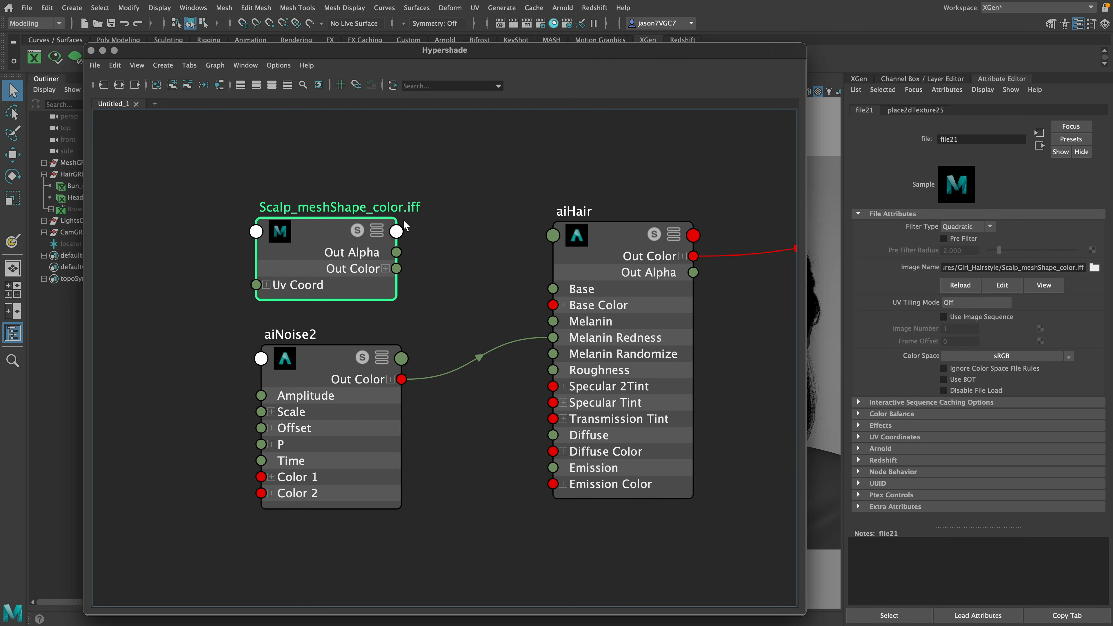
drag(400, 277, 553, 304)
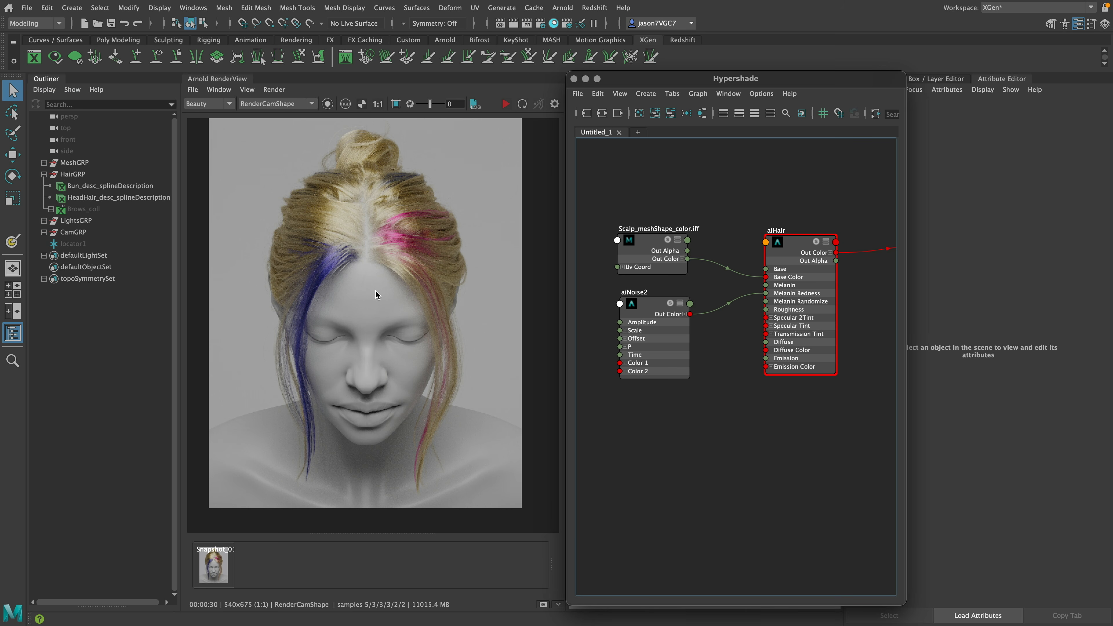
Step: Examine the rendered hairline up close, comparing the magenta and blue painted strands with the surrounding hair
mouse_move(376, 290)
middle_down()
mouse_move(403, 315)
mouse_move(382, 301)
middle_up()
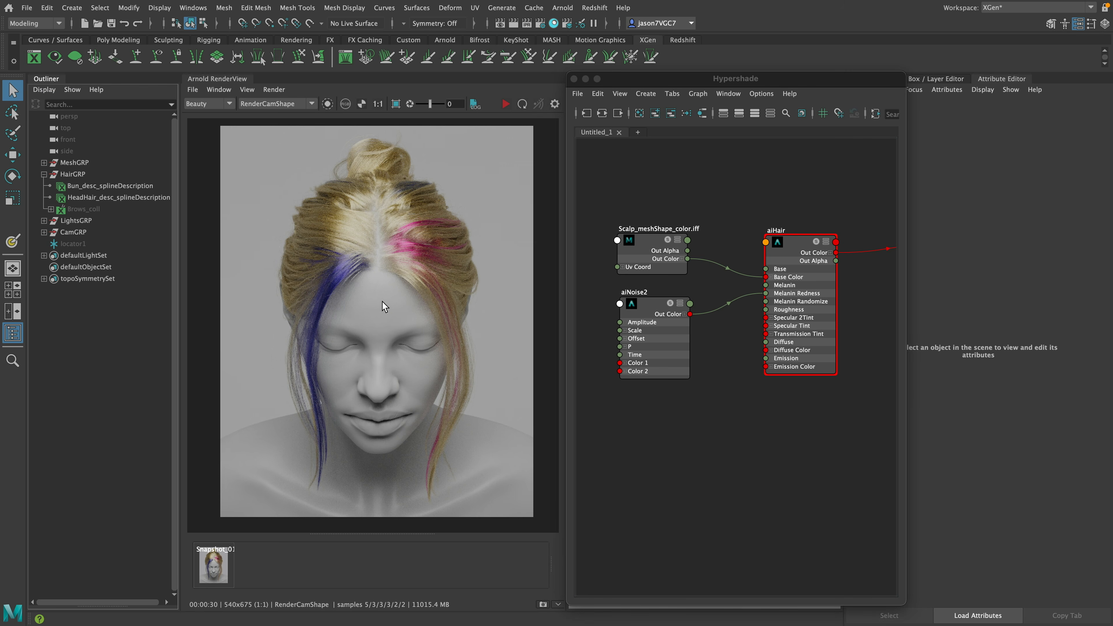
scroll(386, 251, up, 10)
middle_drag(444, 261, 425, 272)
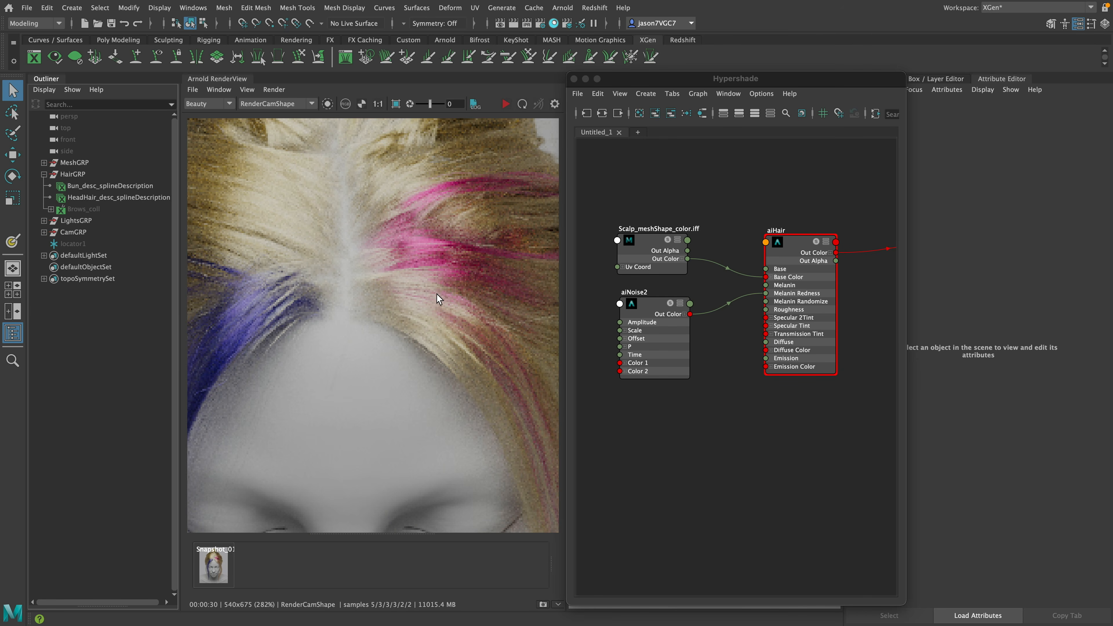
middle_drag(322, 300, 464, 288)
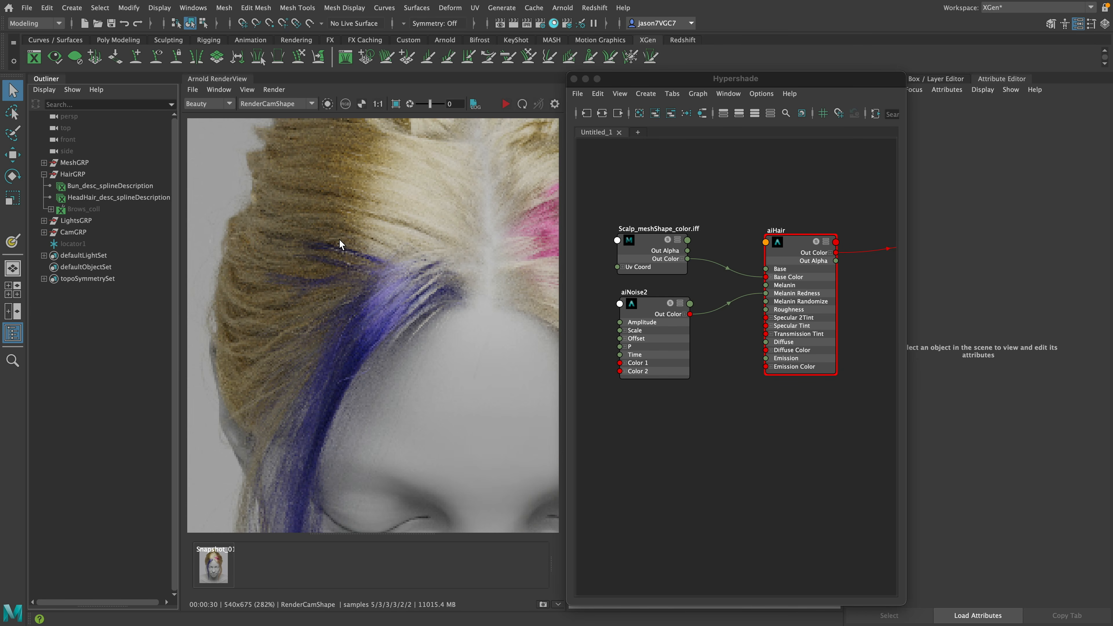
scroll(330, 278, down, 8)
middle_drag(345, 292, 382, 282)
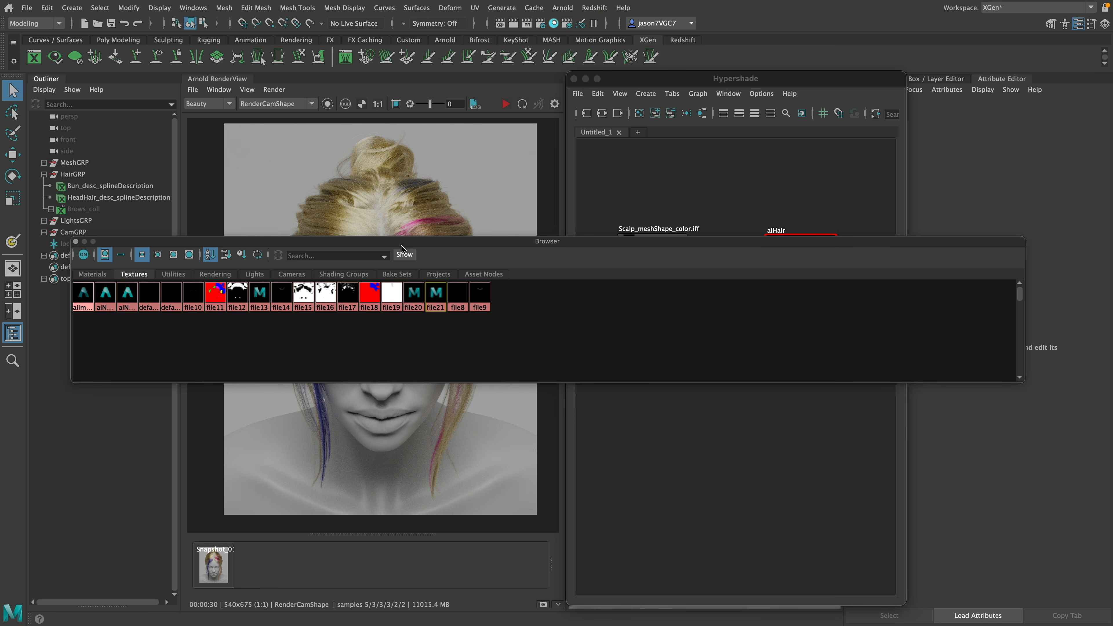
Step: Dock the Browser inside Hypershade, add aiRampRgb3 to the graph, and connect its Out Color R to aiHair's Melanin
click(175, 275)
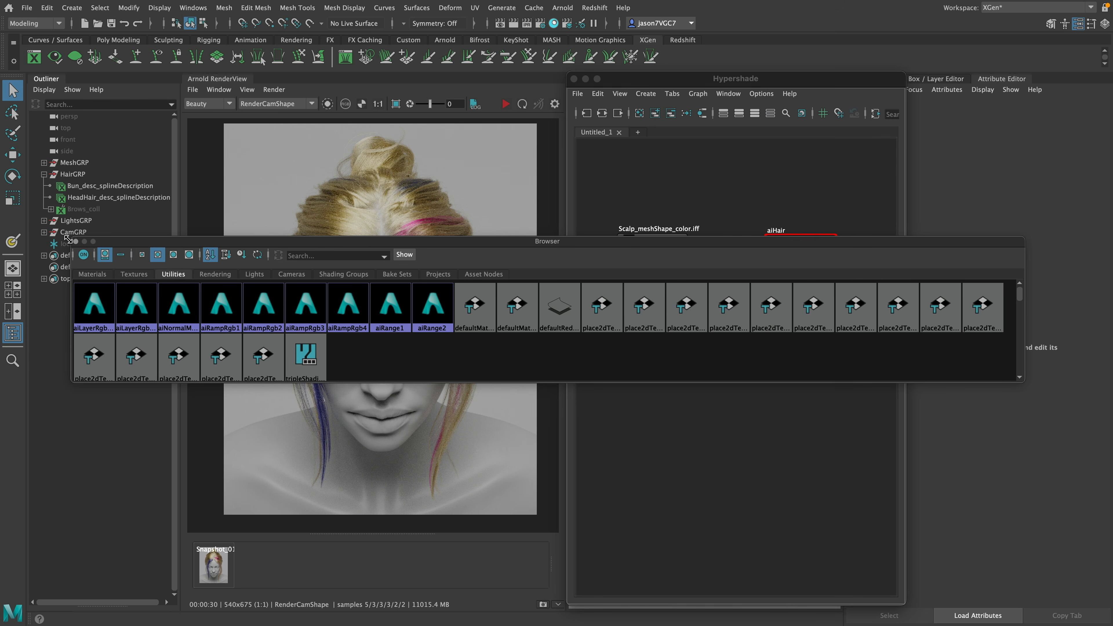
drag(96, 237, 830, 194)
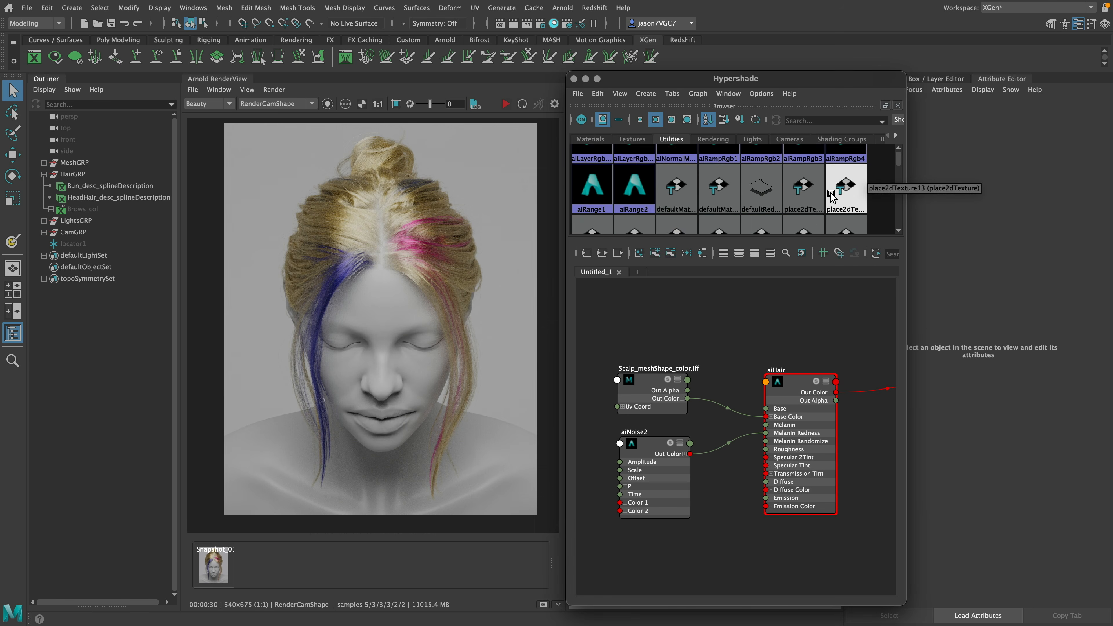
scroll(830, 193, up, 2)
middle_drag(830, 195, 658, 317)
alt+middle_drag(725, 324, 753, 349)
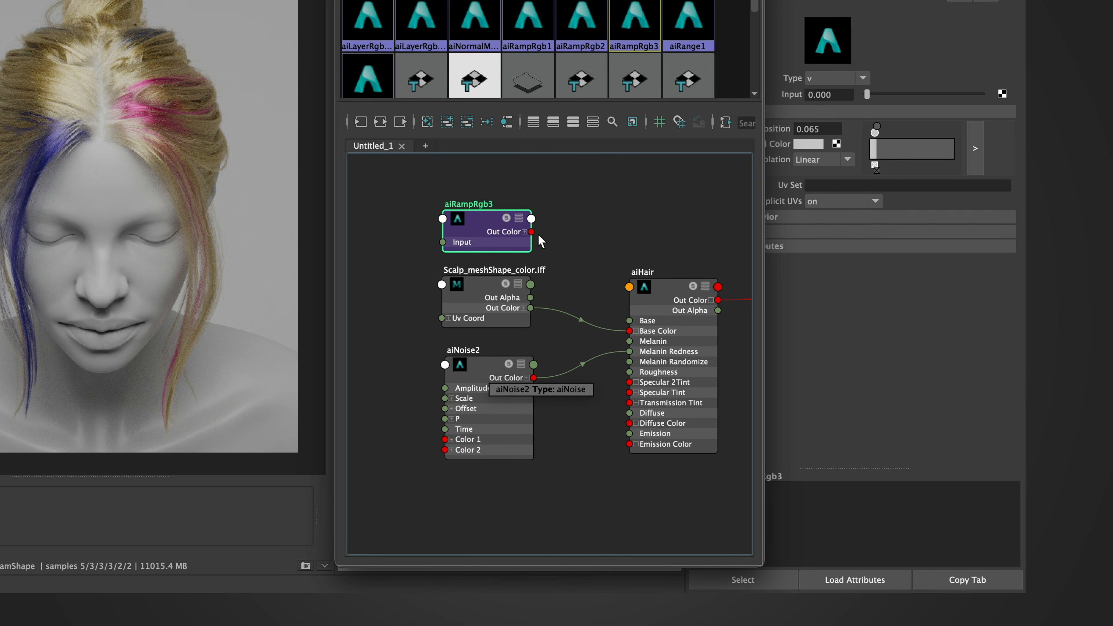
click(525, 231)
drag(531, 242, 611, 337)
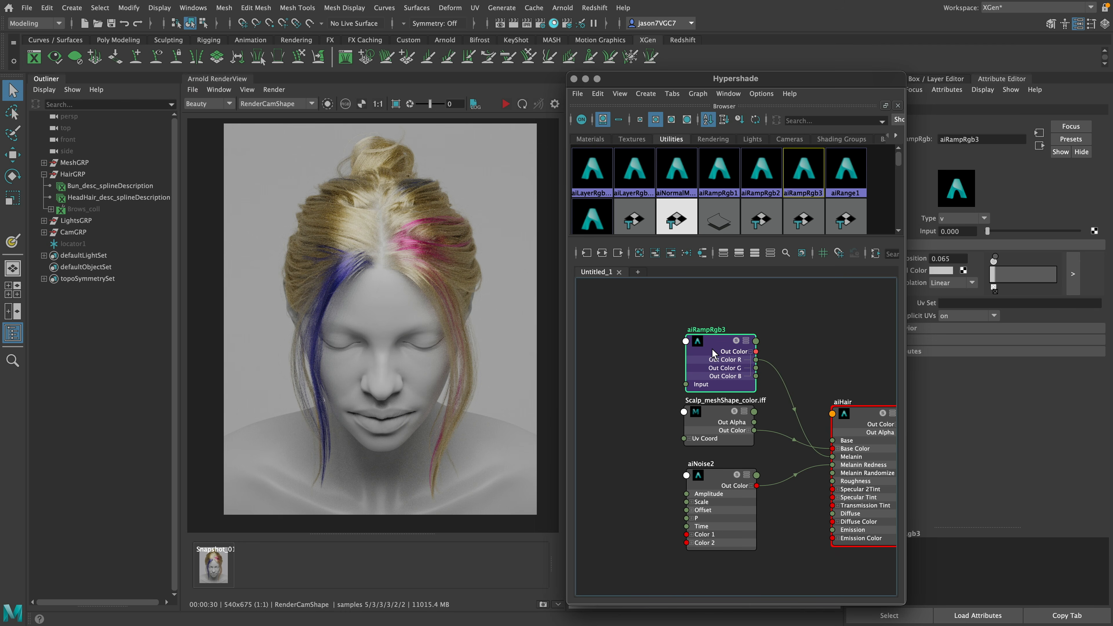
Step: Render with only aiRampRgb3 isolated, and set its ramp point to a position of about 0.03 in the enlarged ramp editor
drag(476, 228, 413, 188)
click(506, 105)
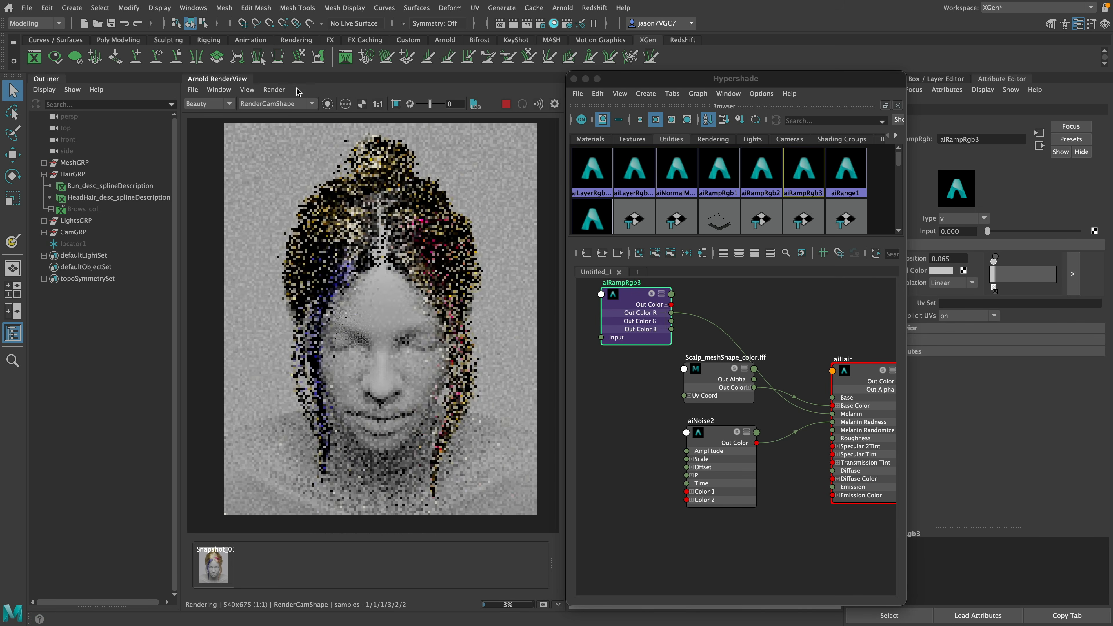
click(247, 89)
mouse_move(303, 198)
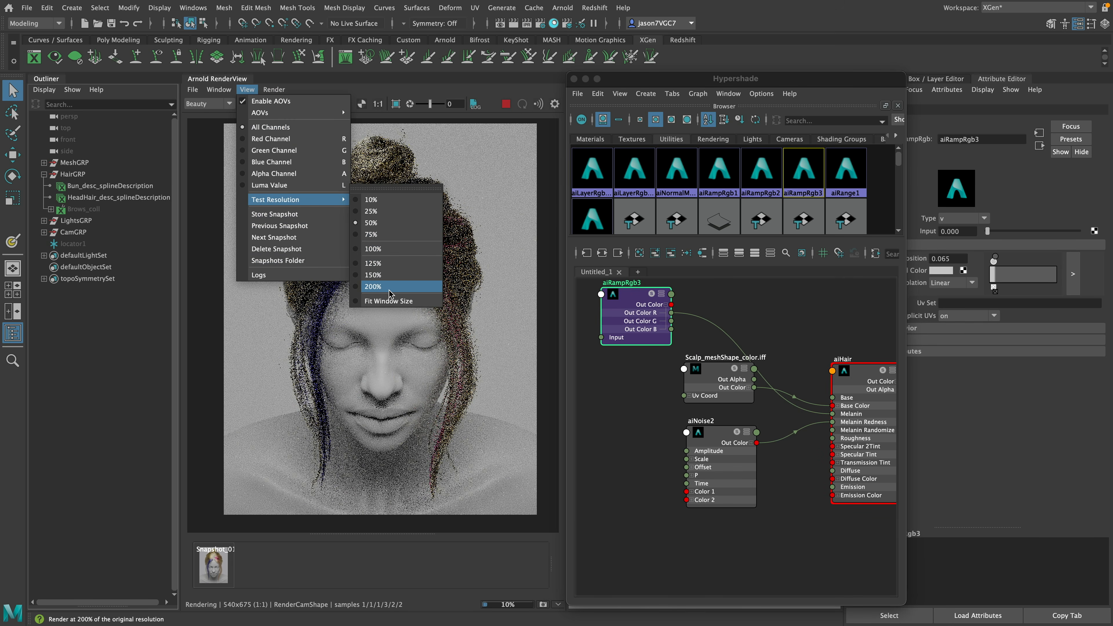
mouse_move(274, 89)
click(316, 174)
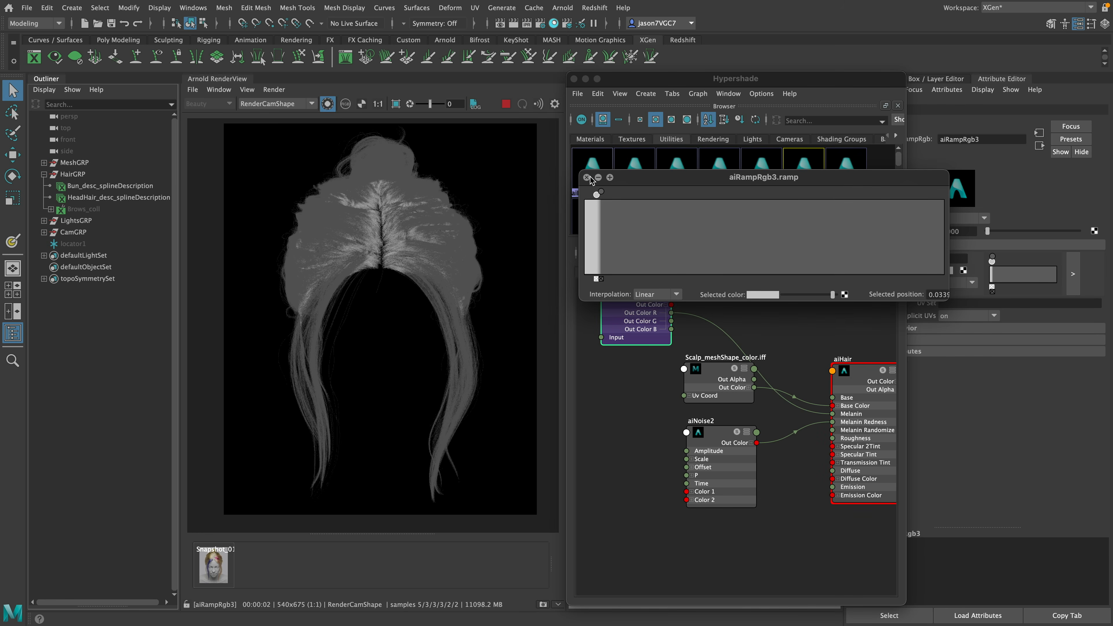
click(587, 178)
Step: Create a new aiNoise node in the Hypershade graph and place it below aiRampRgb3, clear of the other nodes
click(642, 393)
key(Tab)
text(aino)
key(Return)
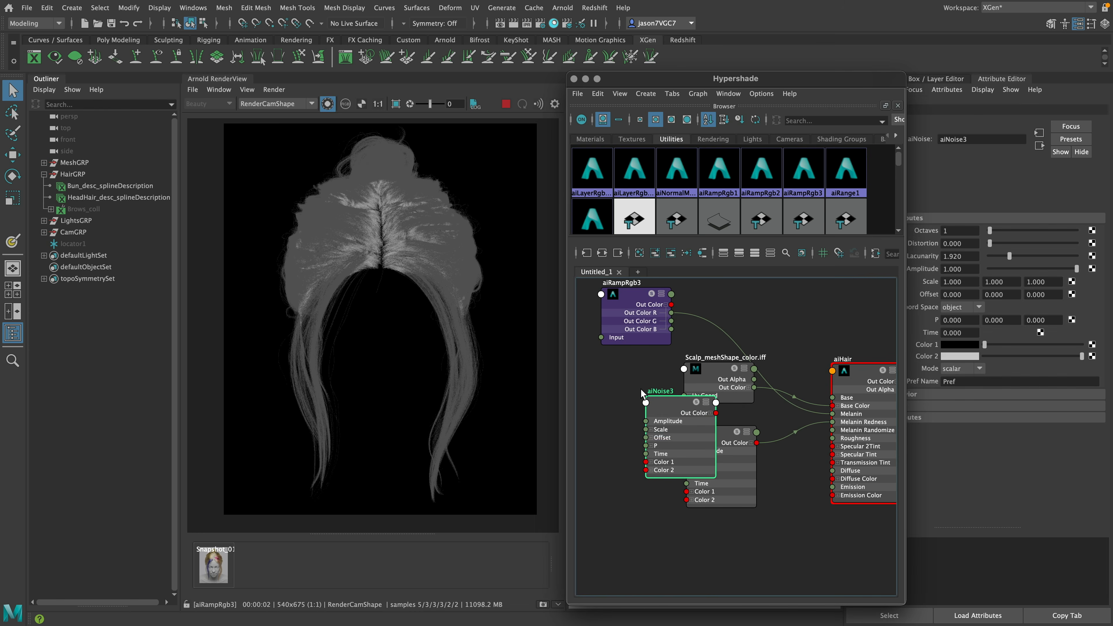
drag(669, 422, 615, 406)
Step: Set aiNoise3 to 3 octaves, a scale of 10 on all three axes, and the uv coordinate space
drag(989, 230, 1016, 232)
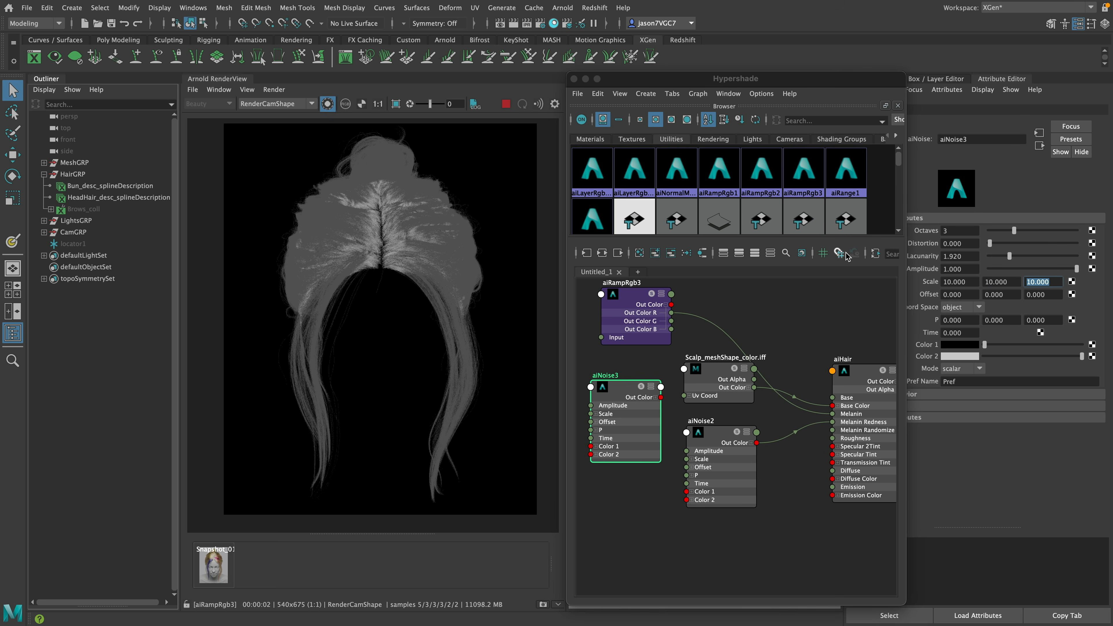
click(962, 307)
click(945, 354)
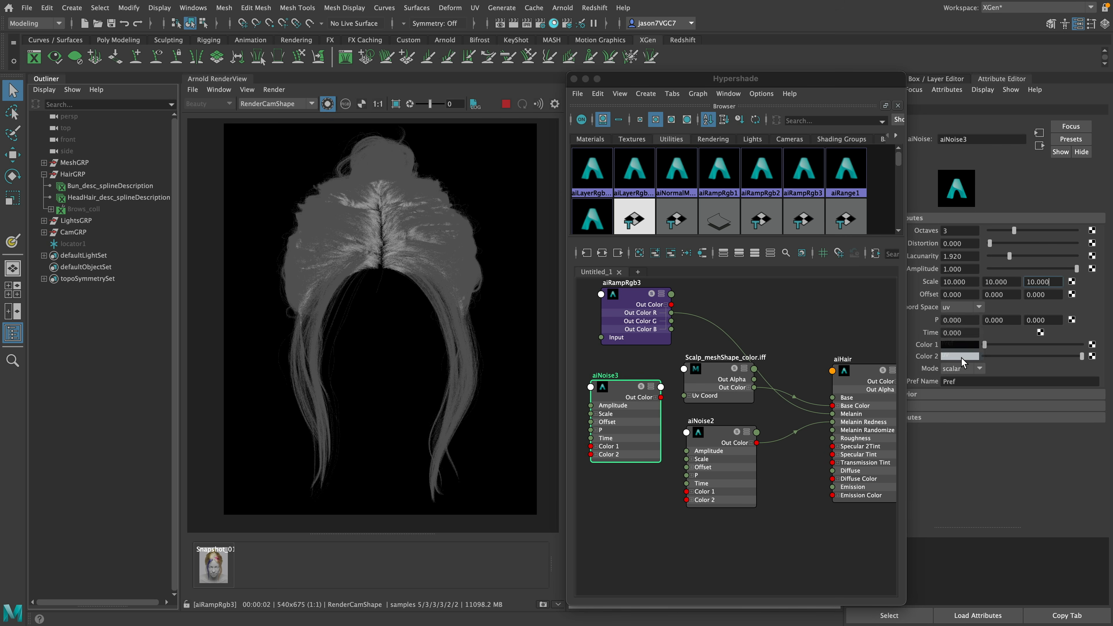
Step: Connect aiNoise3's Out Color R to aiHair's Melanin, and set the noise's lacunarity to 1
drag(683, 79, 644, 79)
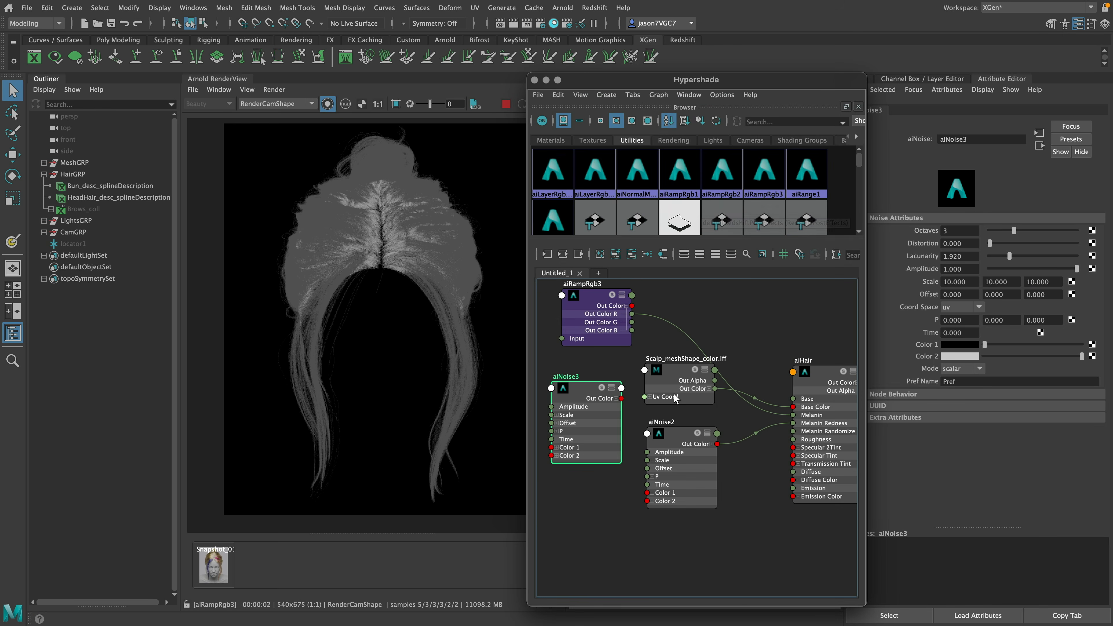
drag(779, 82, 782, 84)
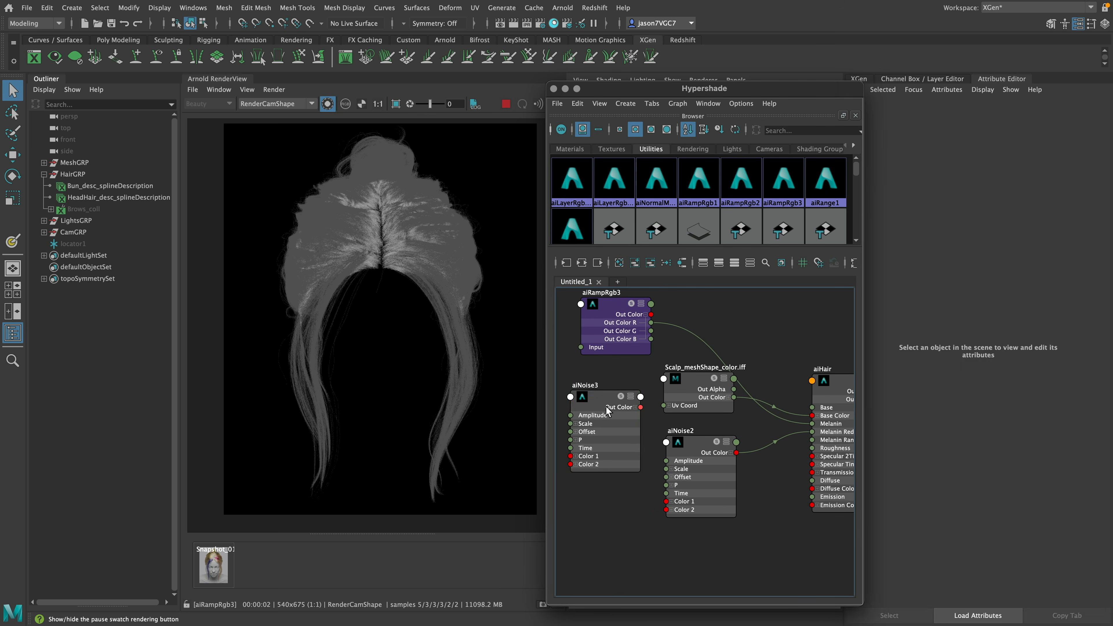
click(607, 411)
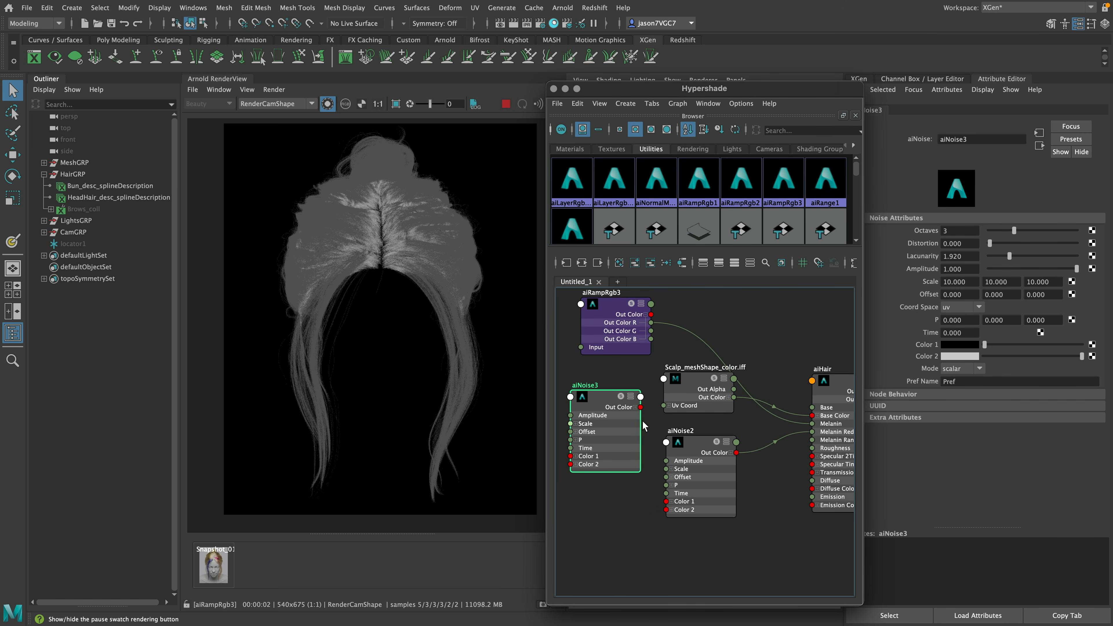
click(635, 407)
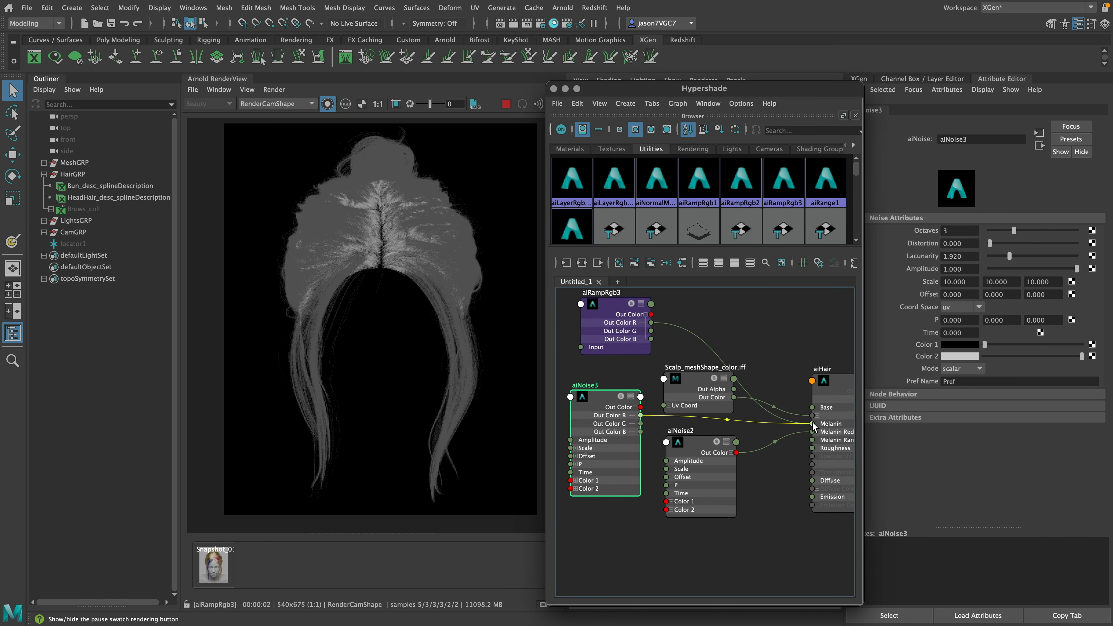
drag(813, 425, 812, 424)
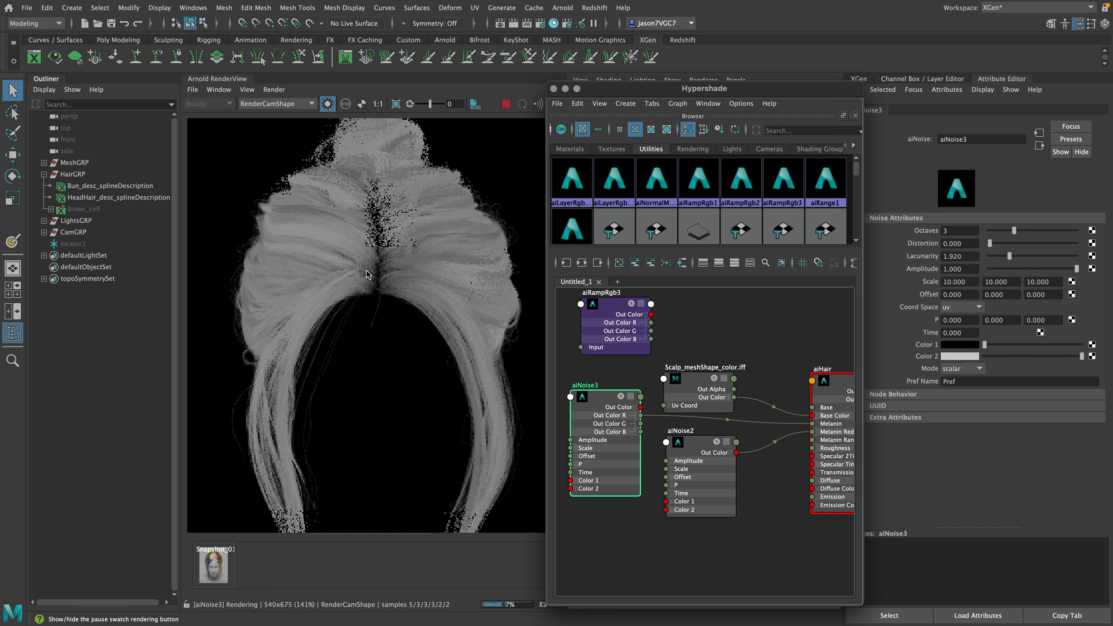
scroll(366, 273, up, 2)
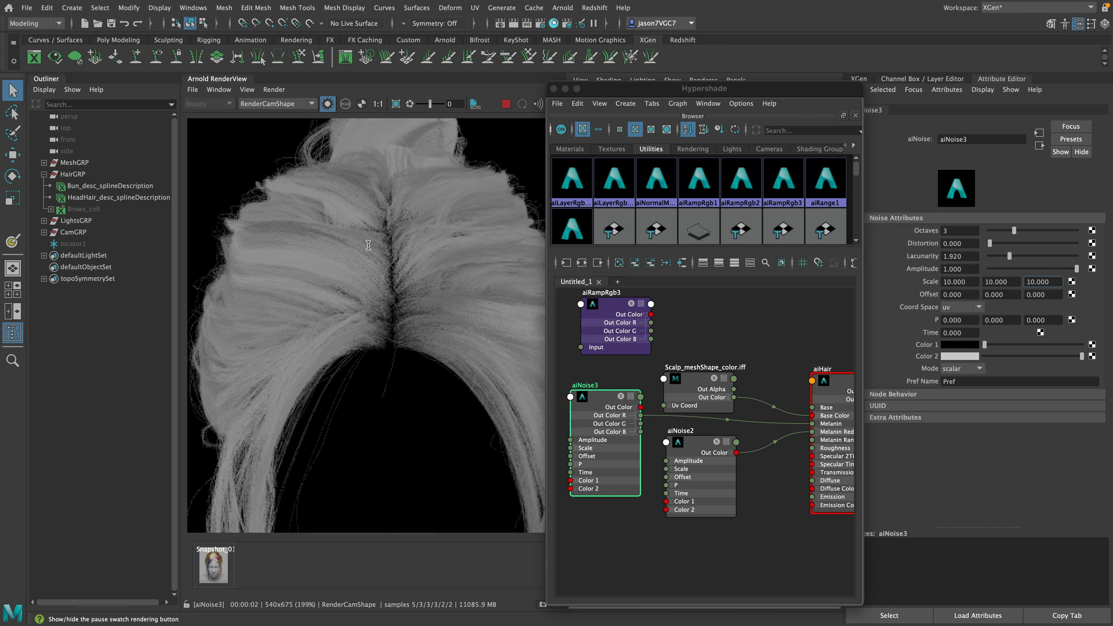
drag(1007, 255, 989, 259)
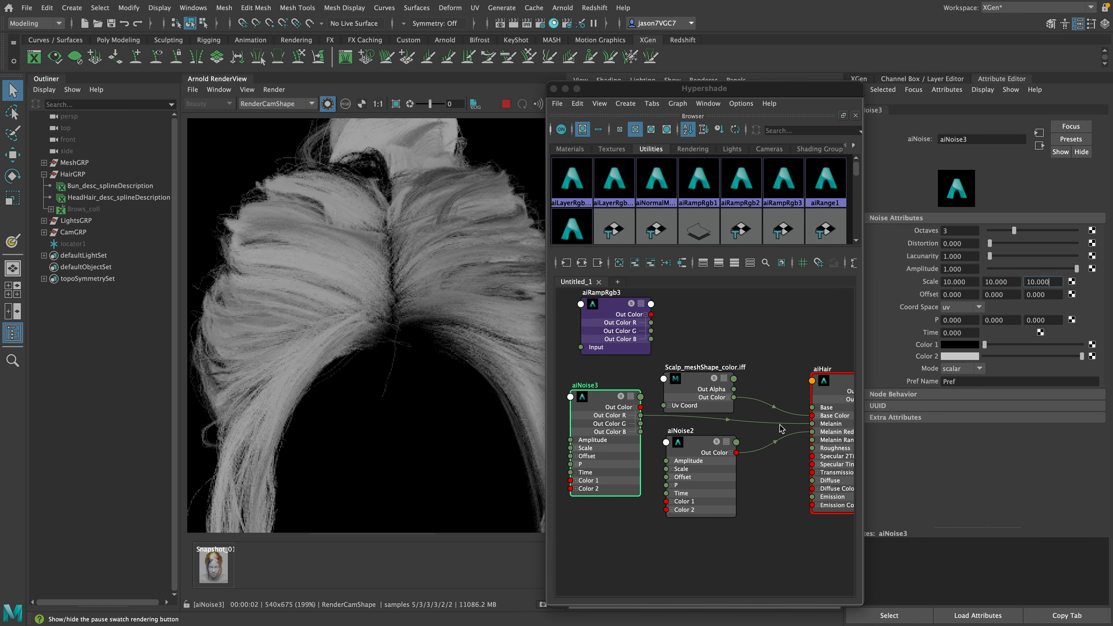
Step: Move aiRampRgb3 clear of the noise node and create a new aiLayerRgba node in the Hypershade graph
alt+middle_drag(702, 323, 728, 356)
drag(648, 355, 632, 375)
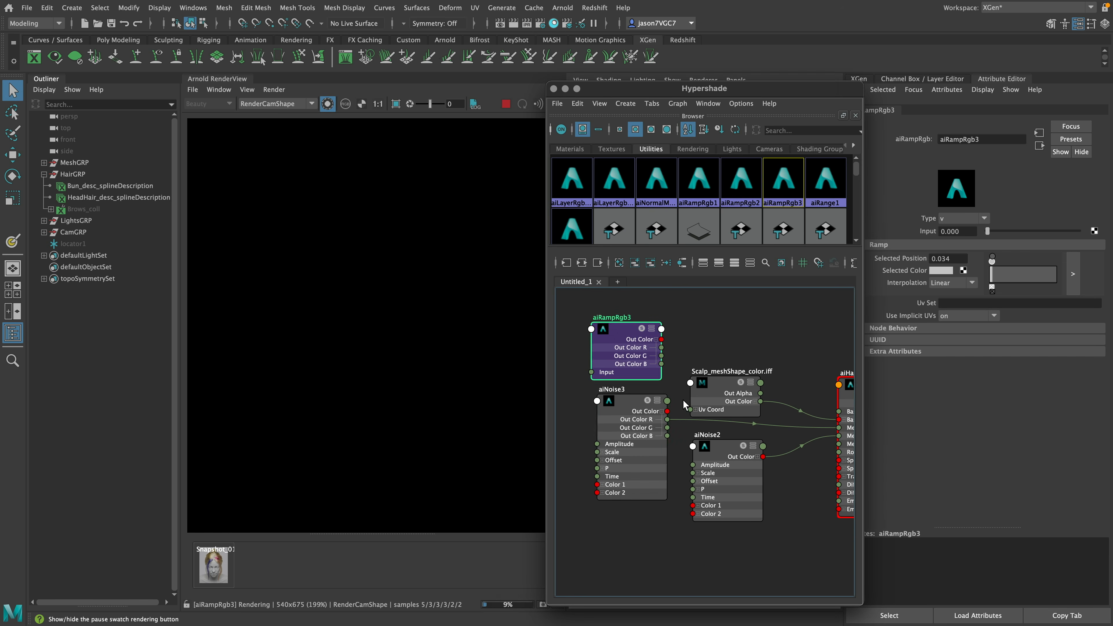
scroll(687, 404, down, 4)
alt+middle_drag(698, 368, 664, 346)
alt+middle_drag(713, 458, 704, 571)
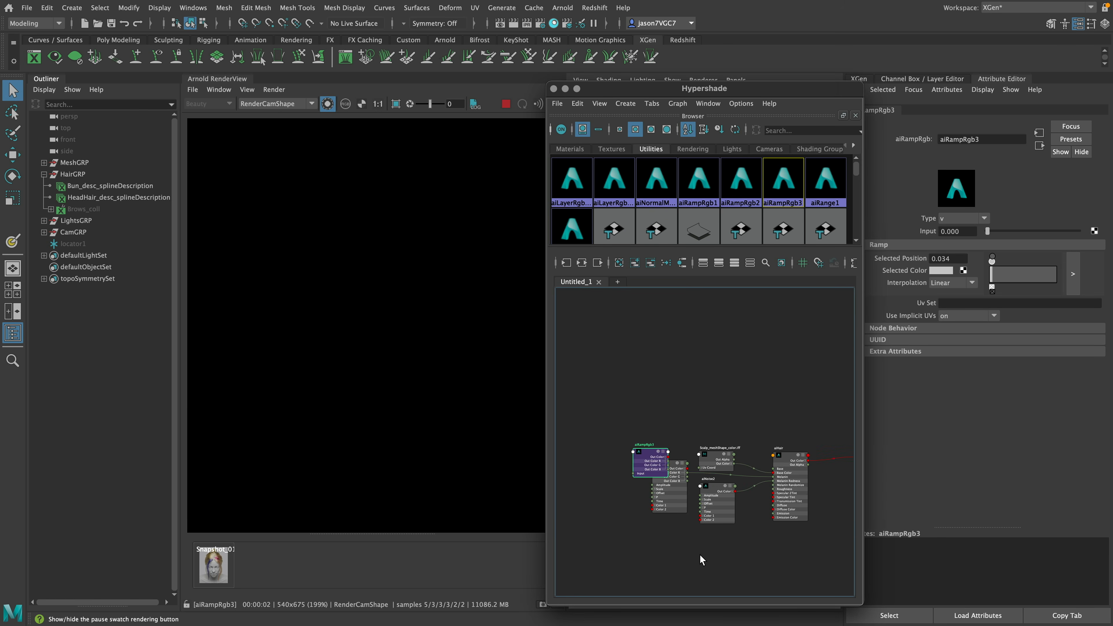
key(Tab)
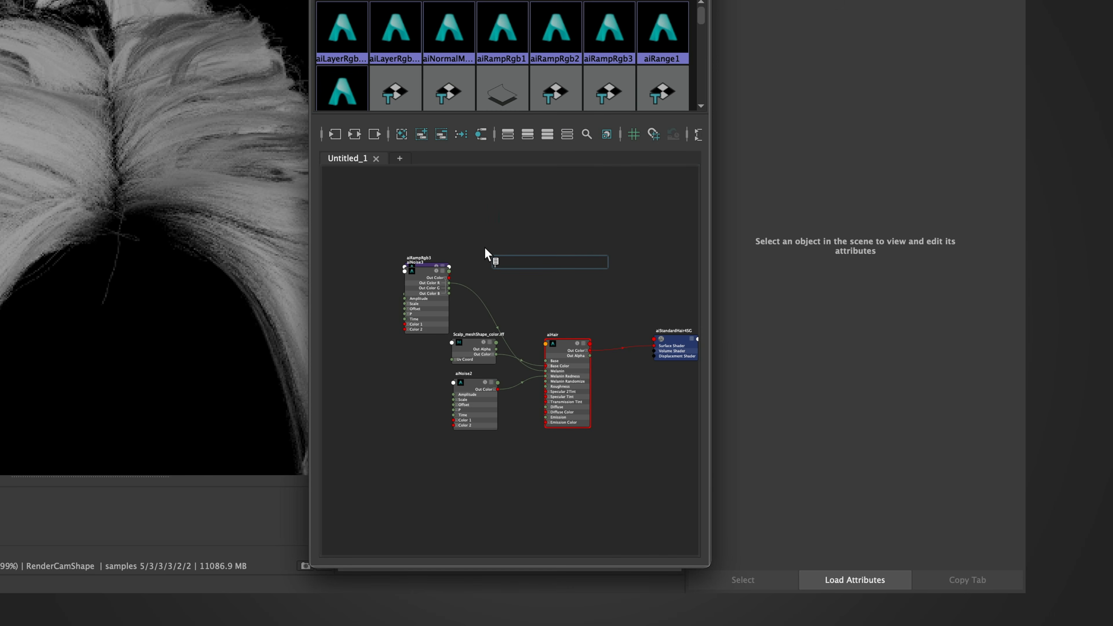
text(ail)
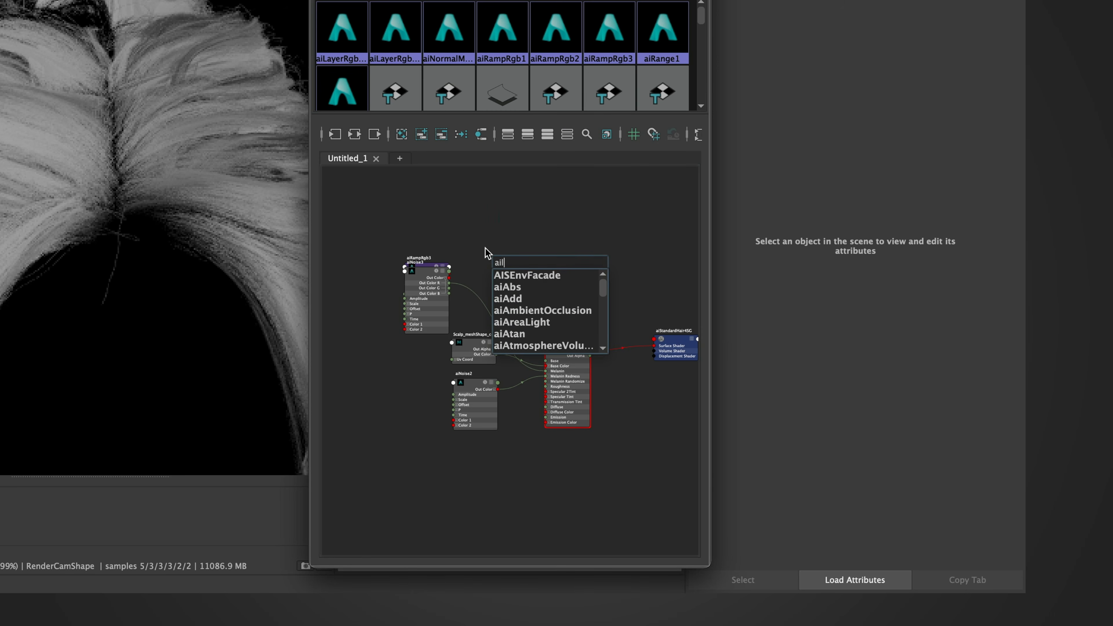
text(a)
key(Down)
key(Down)
key(Return)
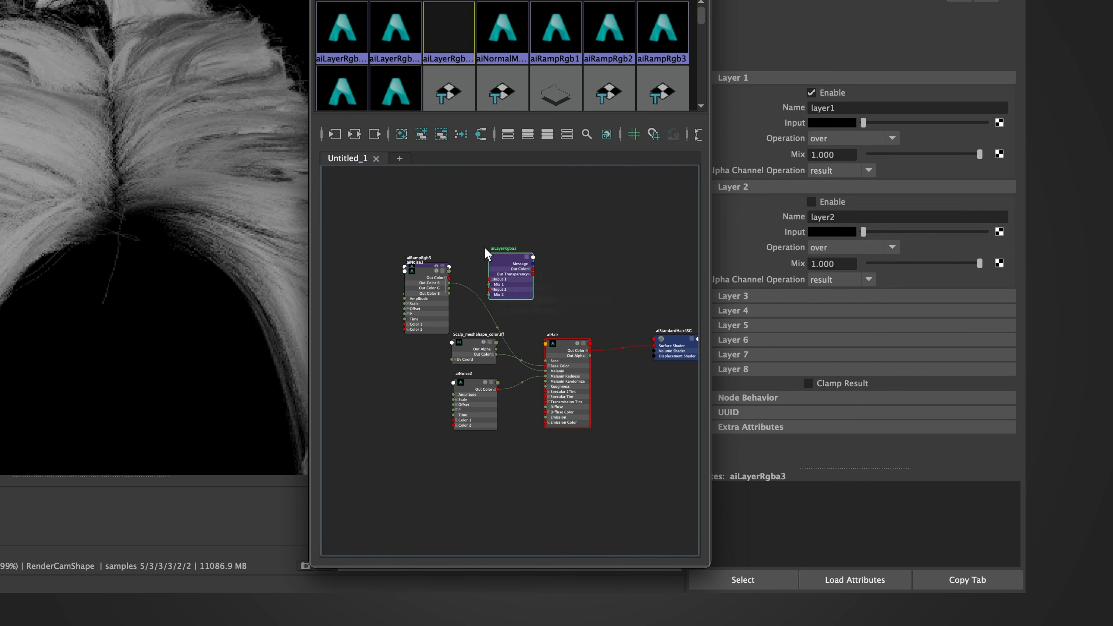
Step: Connect the Out Color of aiRampRgb3 and aiNoise3 to aiLayerRgba3's Input 1 and Input 2, and its Out Color R to aiHair's Melanin
scroll(487, 252, up, 3)
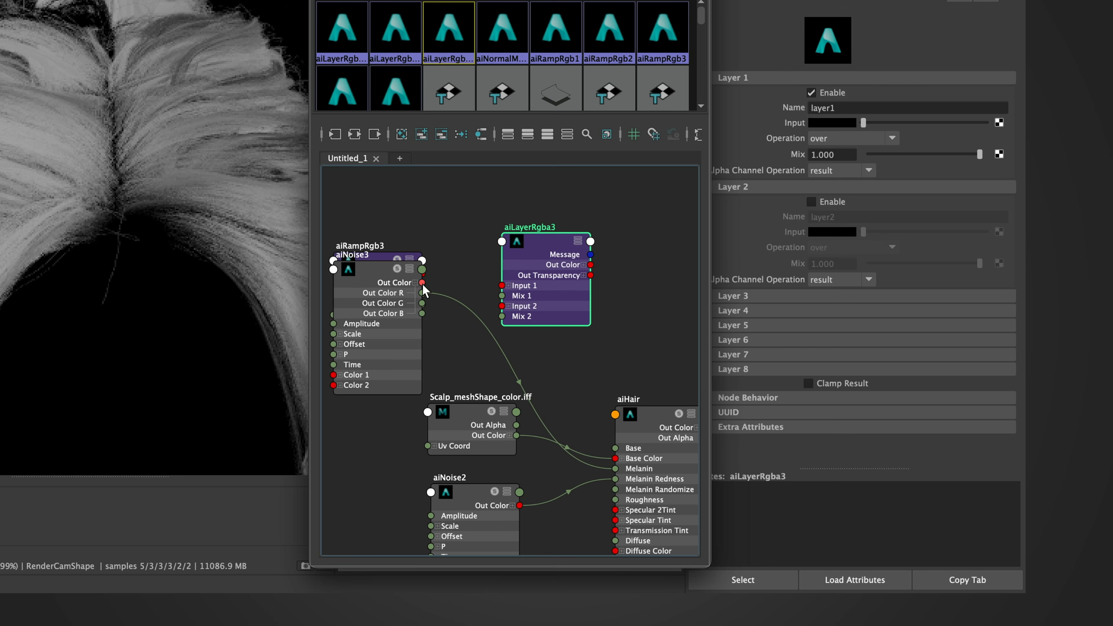
drag(509, 284, 509, 284)
drag(396, 300, 495, 315)
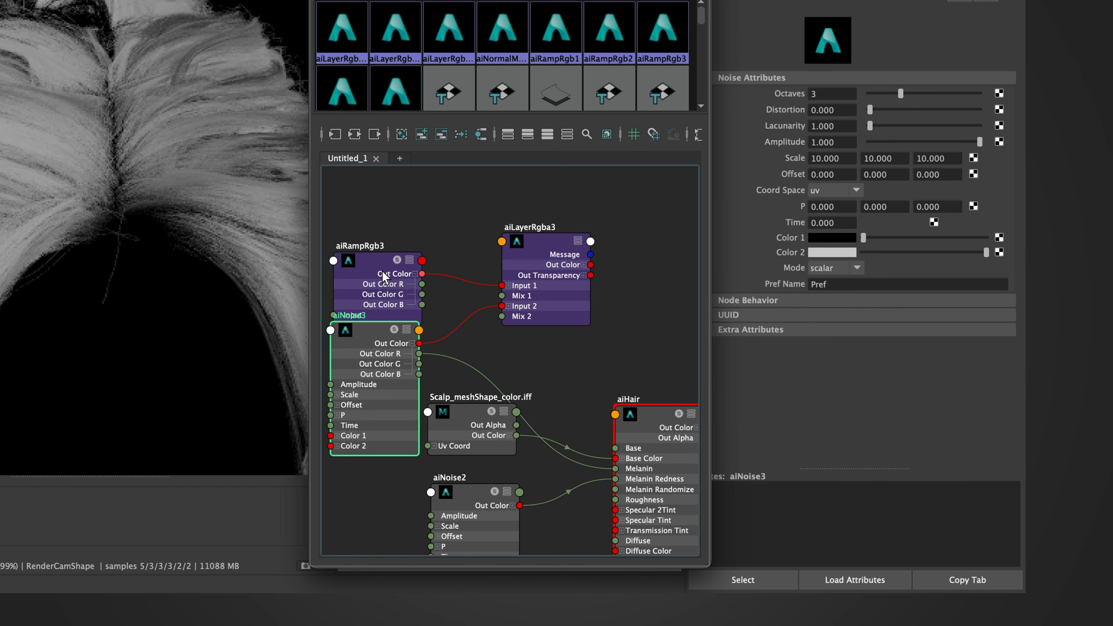
alt+middle_drag(631, 308, 647, 287)
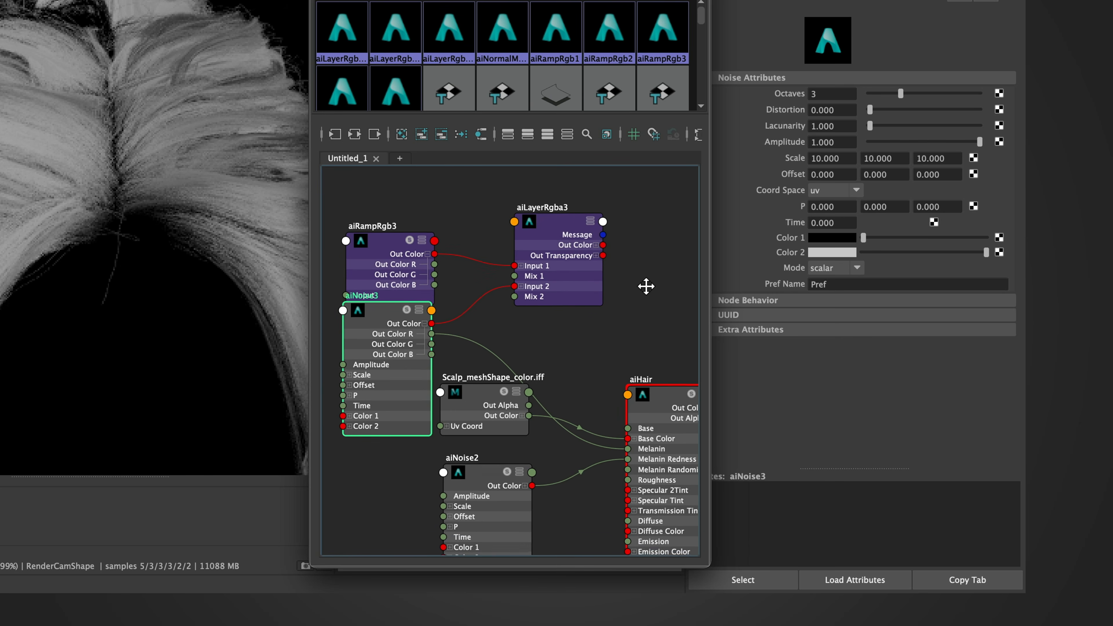
click(599, 243)
drag(608, 255, 631, 445)
Step: Compare the ramp and noise in isolation, and enable Layer 2 of aiLayerRgba3 with the minus operation and a mix of about 0.088
click(381, 253)
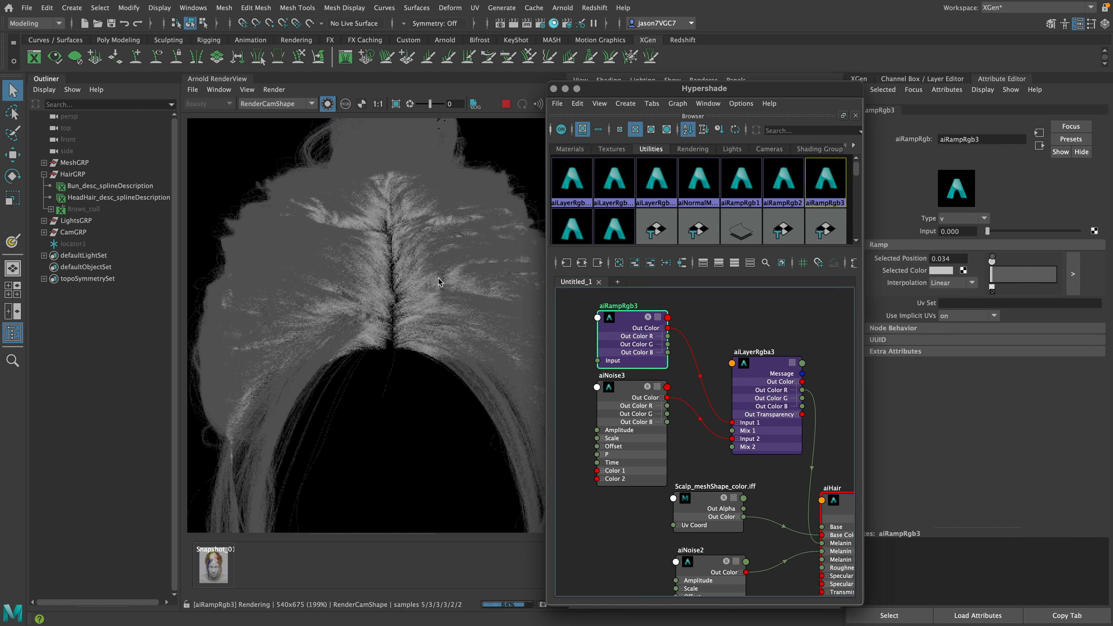
drag(633, 403, 636, 401)
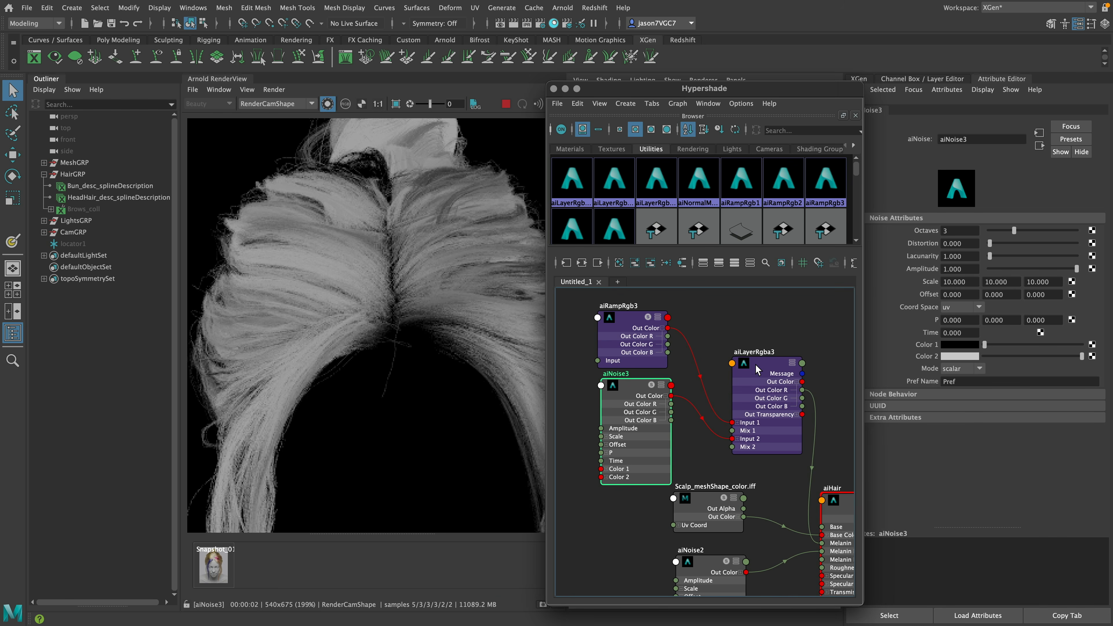
drag(757, 370, 755, 370)
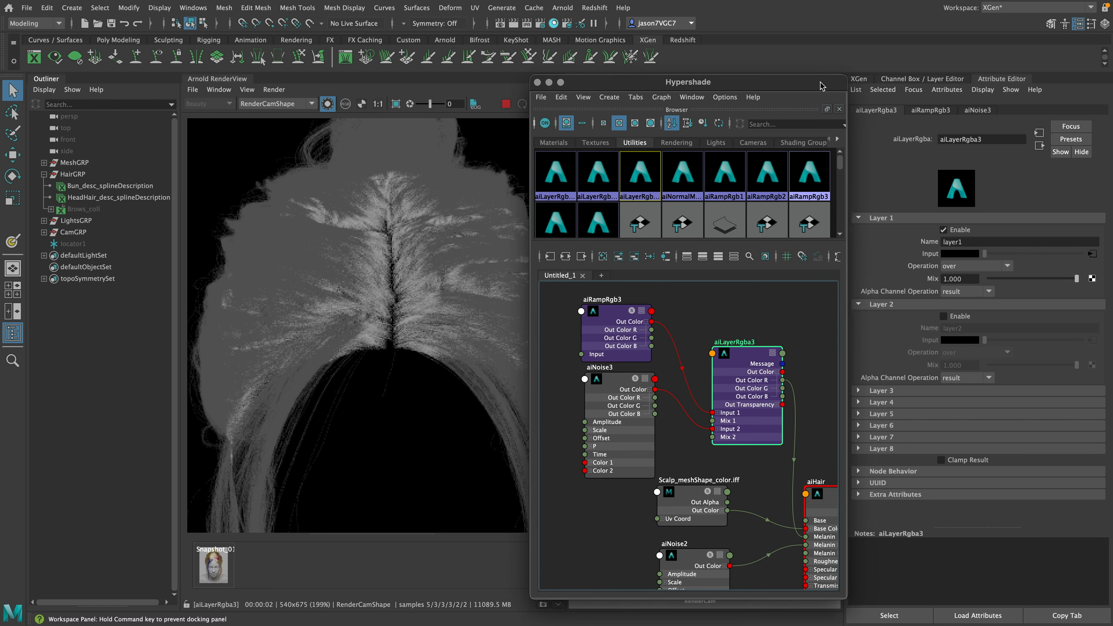
click(948, 317)
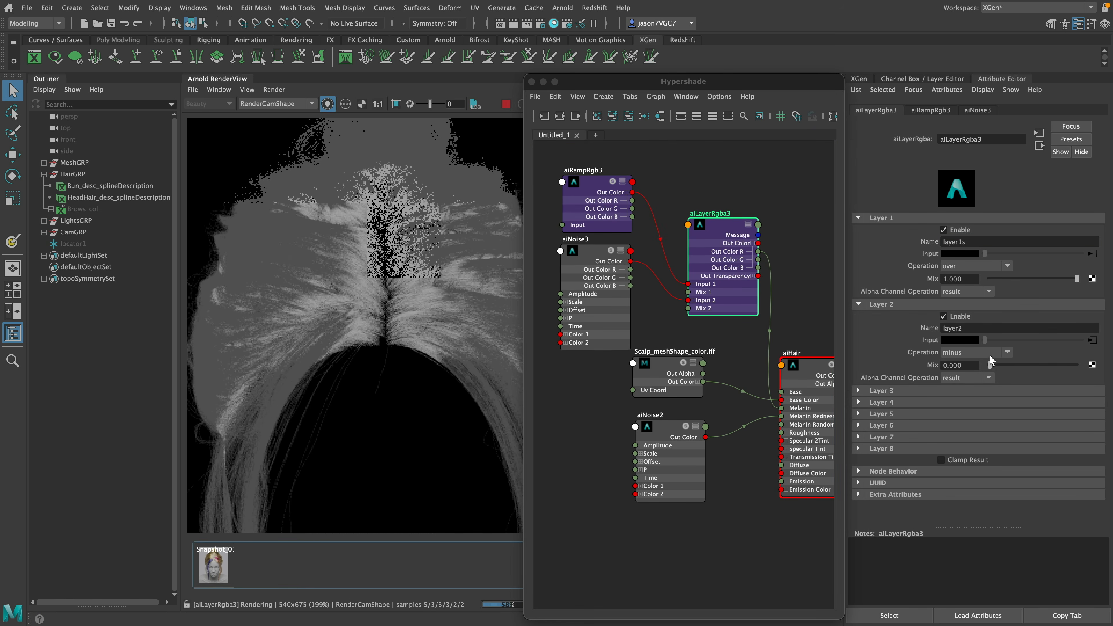
drag(988, 368, 997, 368)
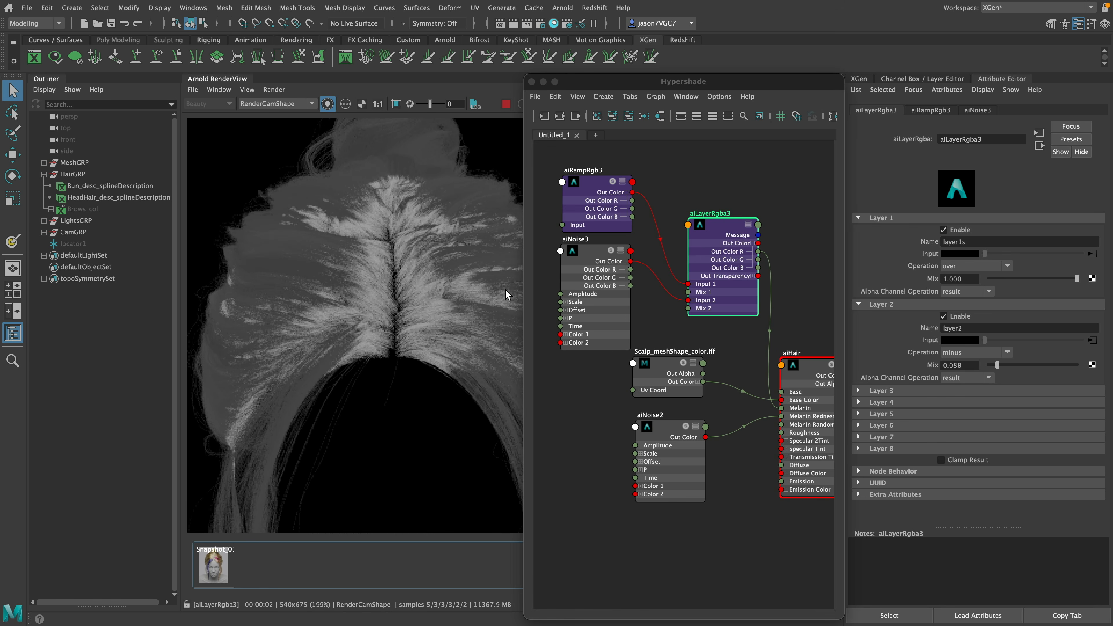
Step: Set aiNoise3 to 5 octaves and a lacunarity of about 1.297, and check the isolated noise around the parting
click(569, 297)
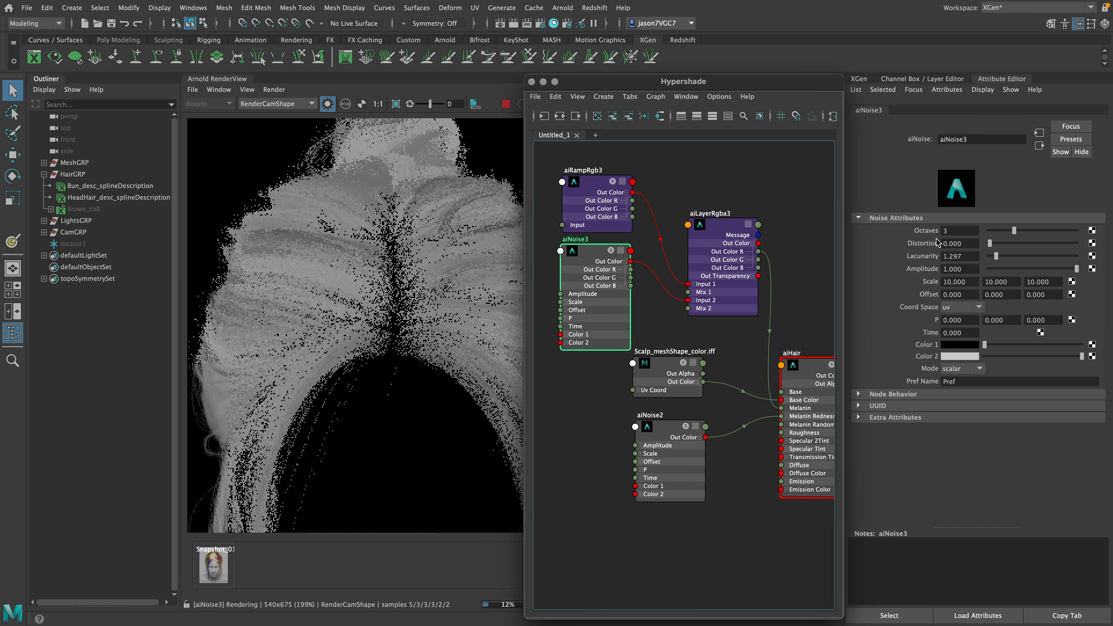
drag(1017, 232, 1043, 231)
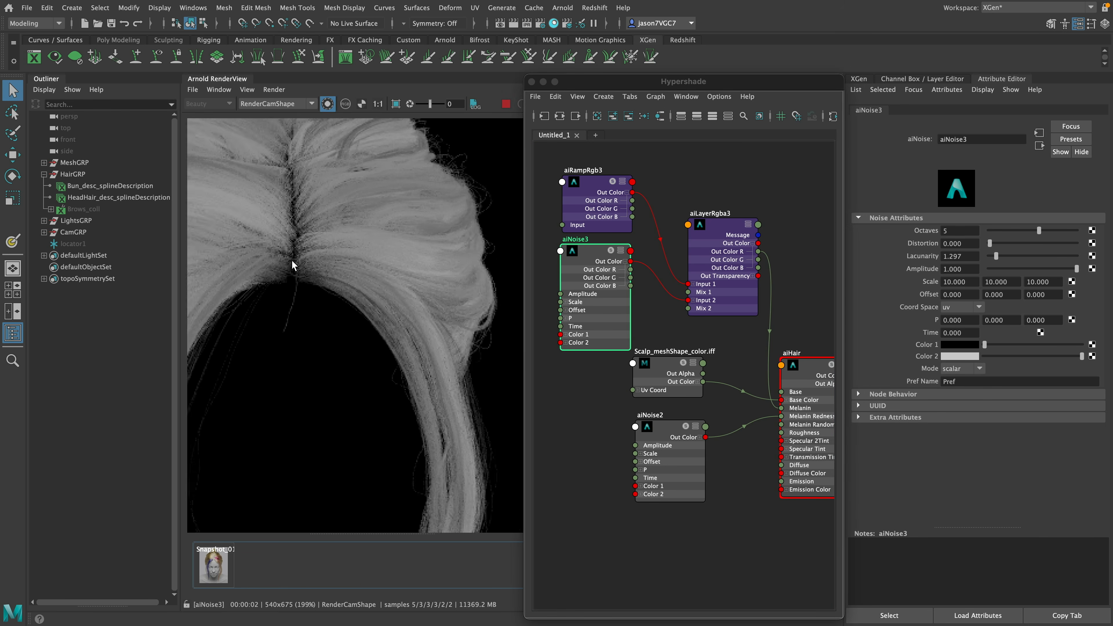
middle_drag(414, 246, 422, 308)
middle_drag(305, 249, 386, 231)
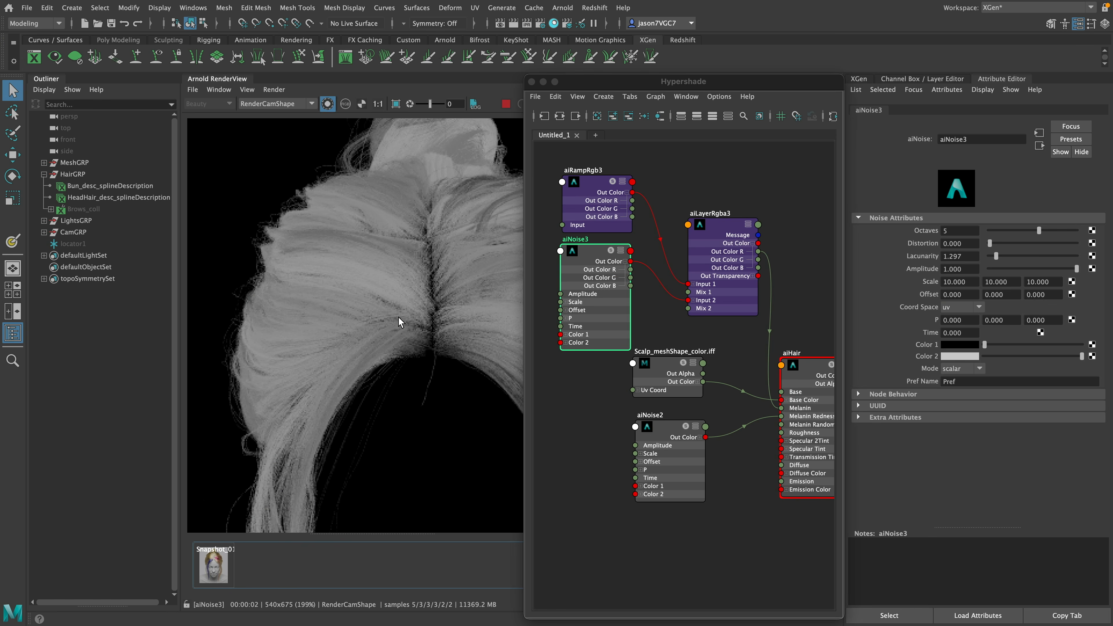
Step: Examine the isolated aiLayerRgba3 render around the hair roots, and turn off isolation to render the full beauty view
click(723, 254)
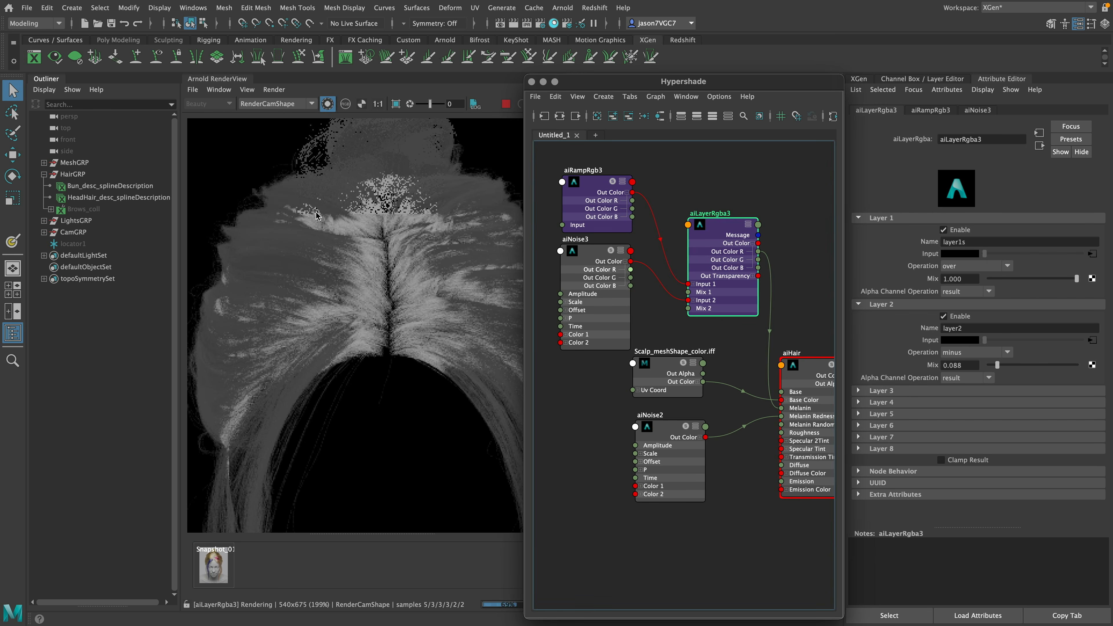
middle_drag(417, 336, 397, 295)
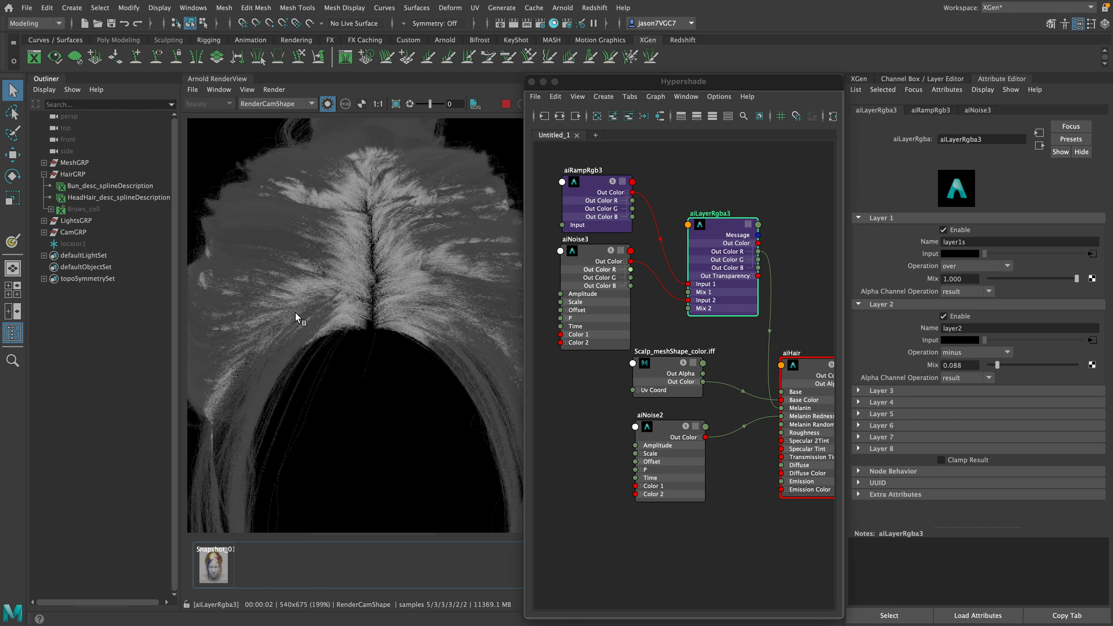
scroll(301, 240, up, 2)
scroll(346, 263, down, 3)
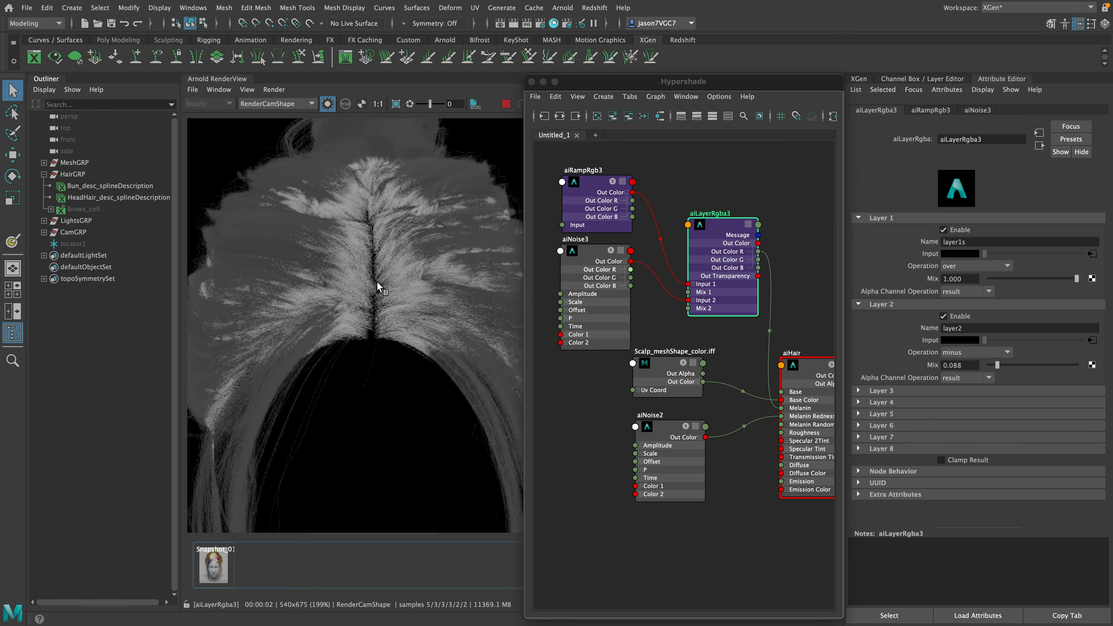
click(327, 105)
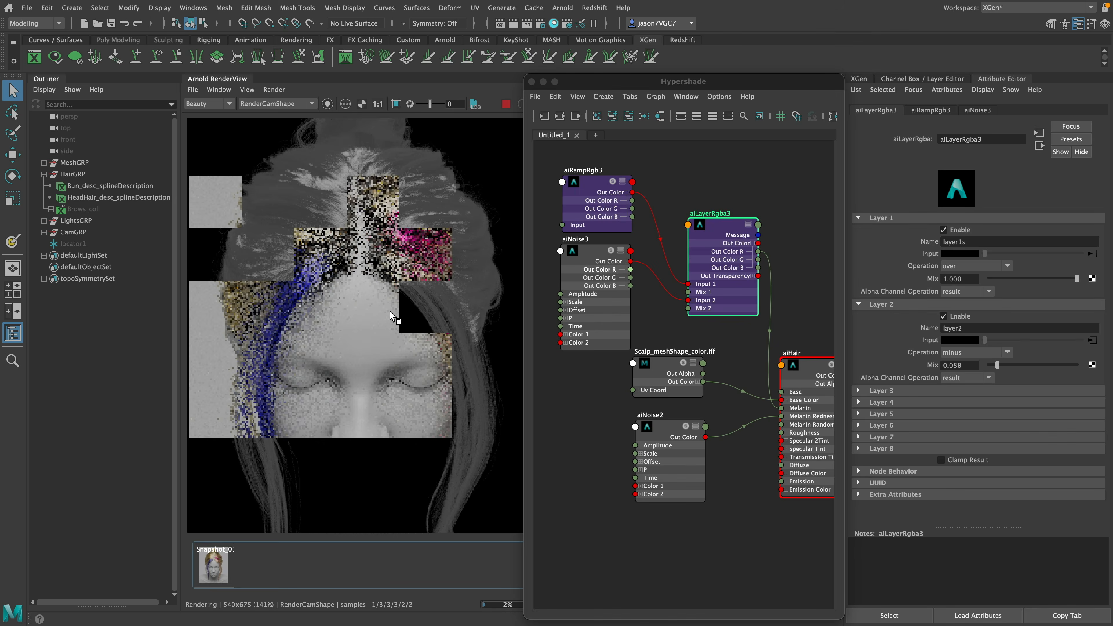
scroll(392, 318, down, 2)
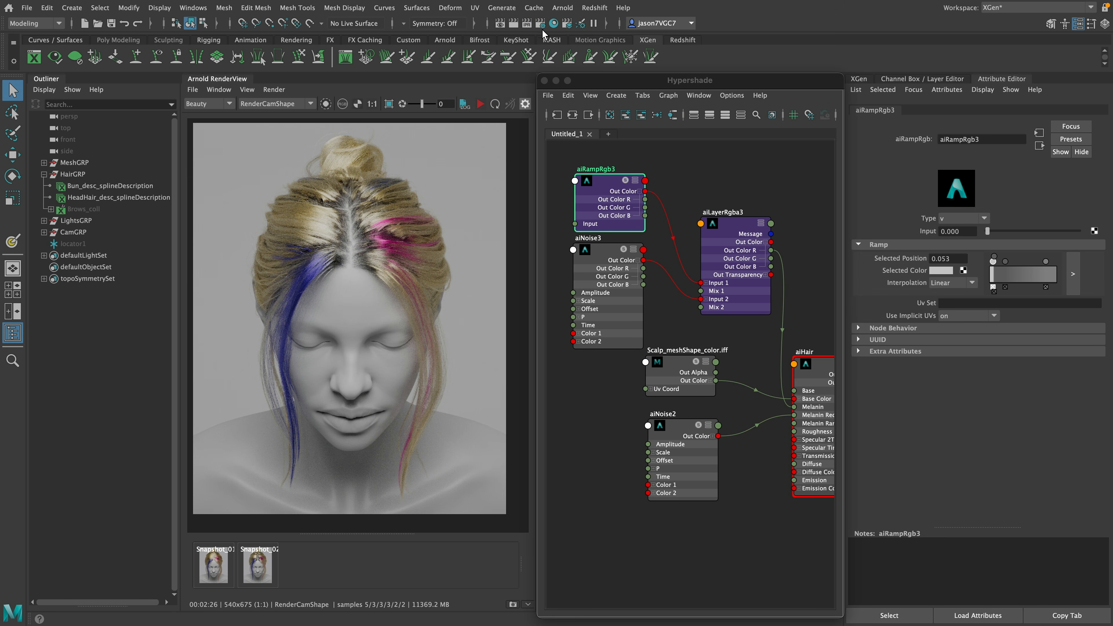
Step: Set the Arnold Camera (AA) samples to 6 in the render settings and start a new render
click(525, 103)
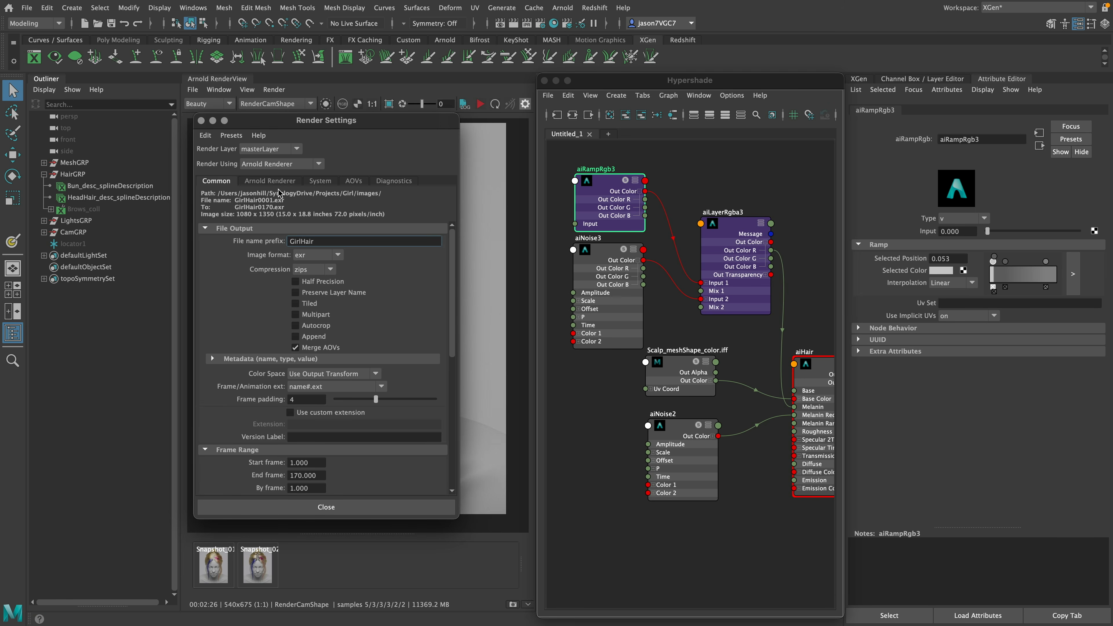
click(285, 180)
drag(316, 243, 89, 217)
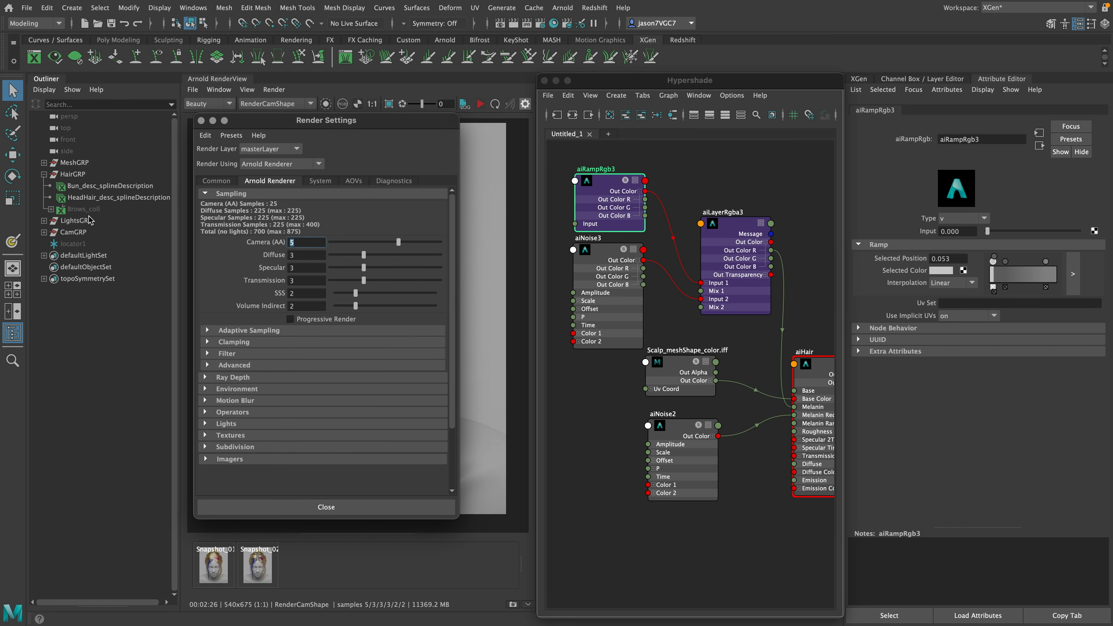
text(6)
click(326, 507)
click(481, 103)
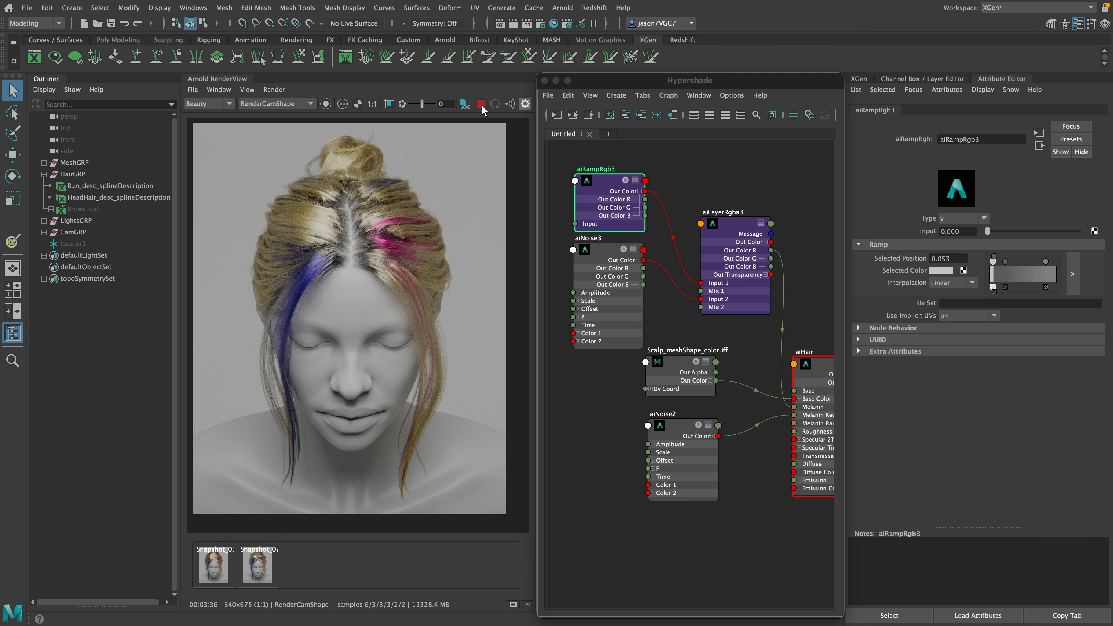
Step: Stop the render, store a snapshot of it, and examine the hair colour around the roots and strands
click(481, 105)
click(512, 604)
scroll(383, 299, up, 3)
middle_drag(383, 298, 404, 287)
scroll(405, 249, down, 3)
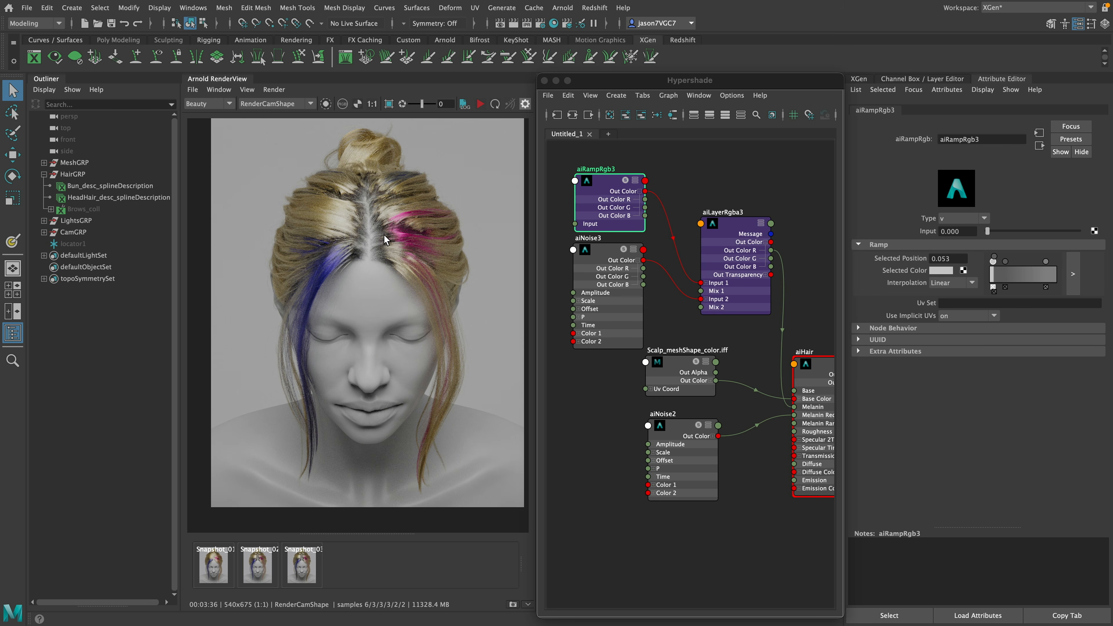